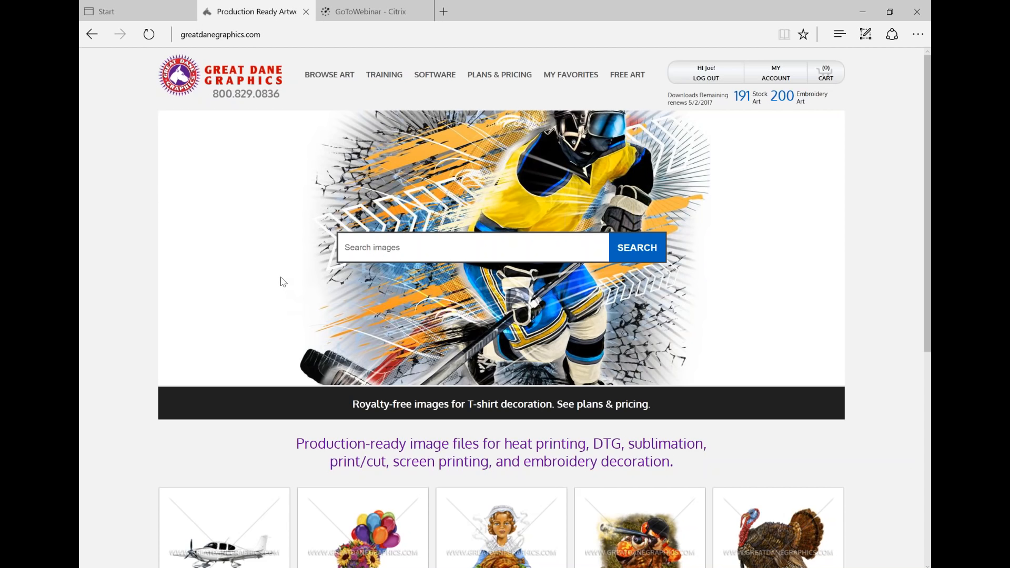
# Browse the featured artwork on the homepage and open the turkey stock art in the top row
pyautogui.scroll(-1, 283, 282)
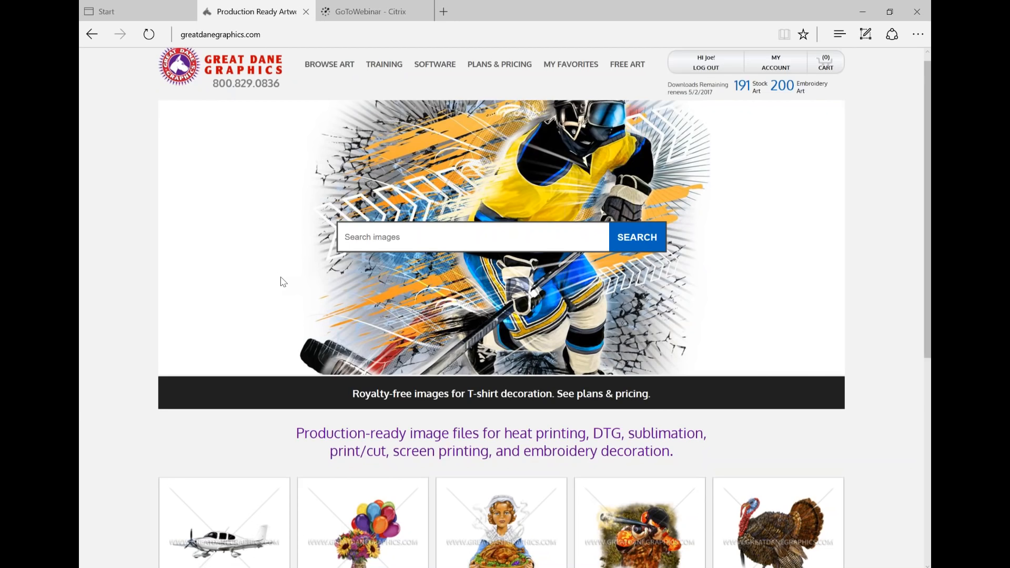
pyautogui.scroll(-5, 283, 283)
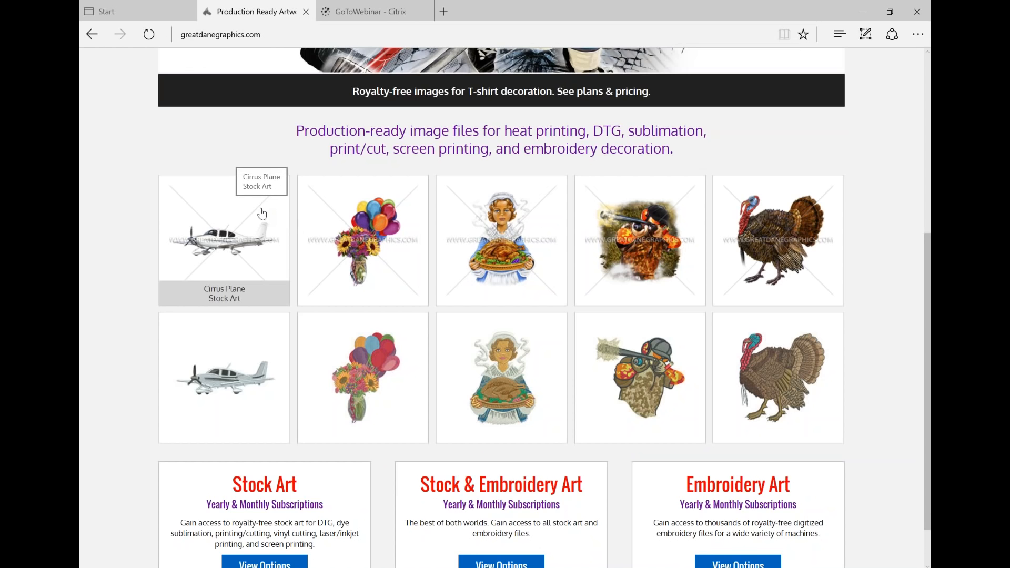
pyautogui.scroll(-1, 469, 189)
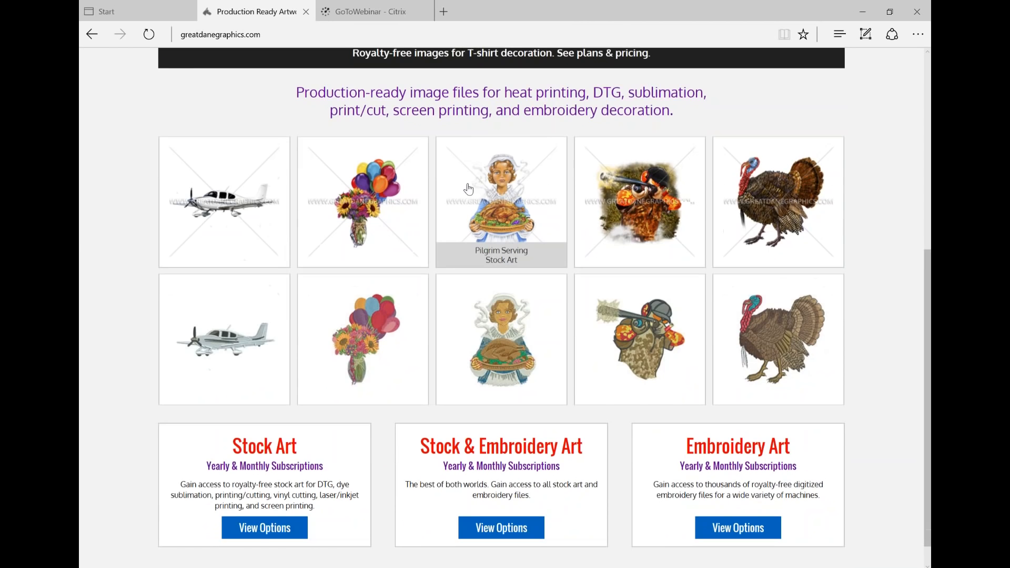
pyautogui.scroll(-1, 469, 190)
pyautogui.scroll(5, 469, 189)
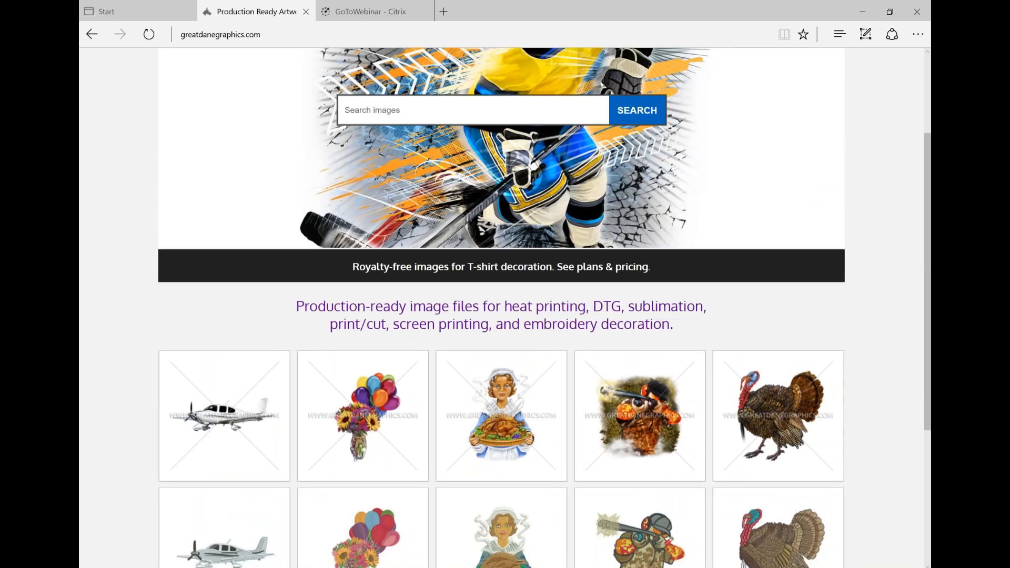
pyautogui.click(739, 392)
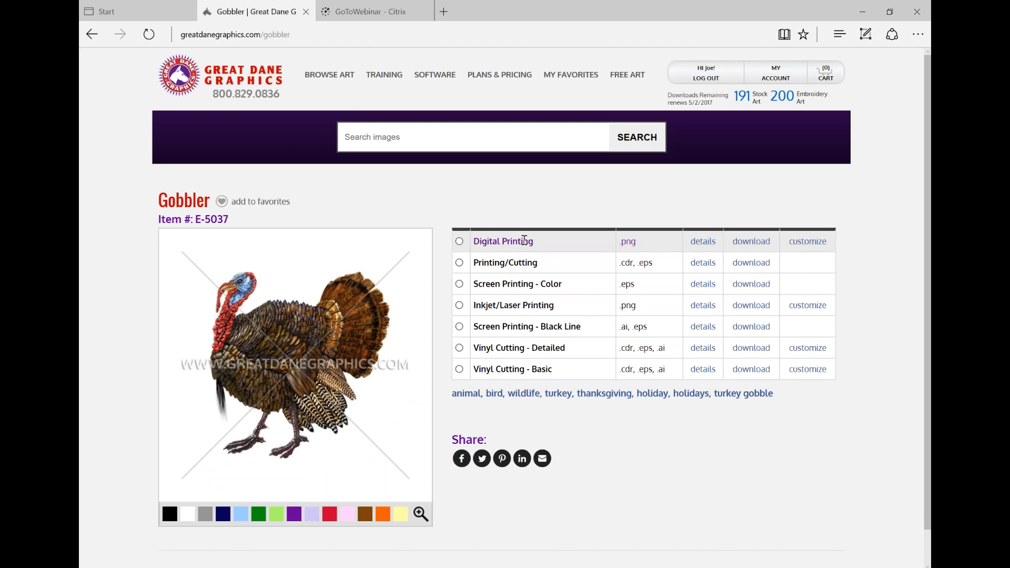
# Select the Screen Printing - Color version of the Gobbler art and review its details
pyautogui.click(459, 263)
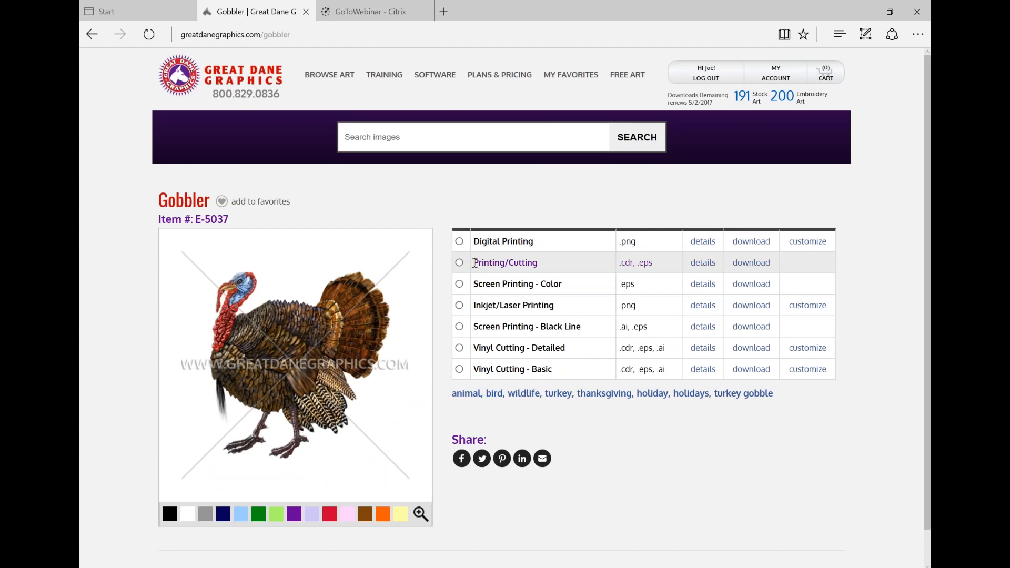
pyautogui.click(514, 287)
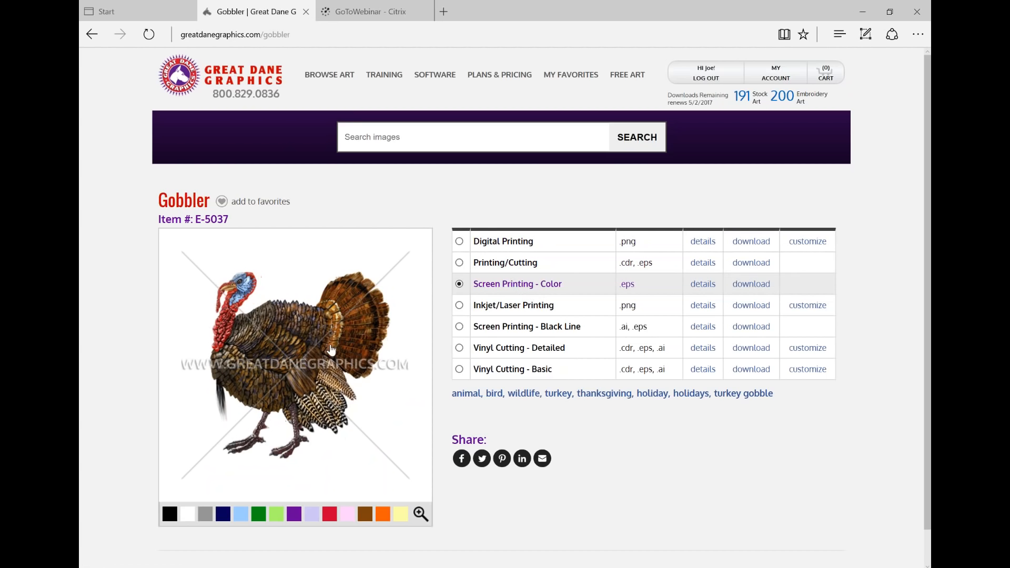
pyautogui.click(703, 286)
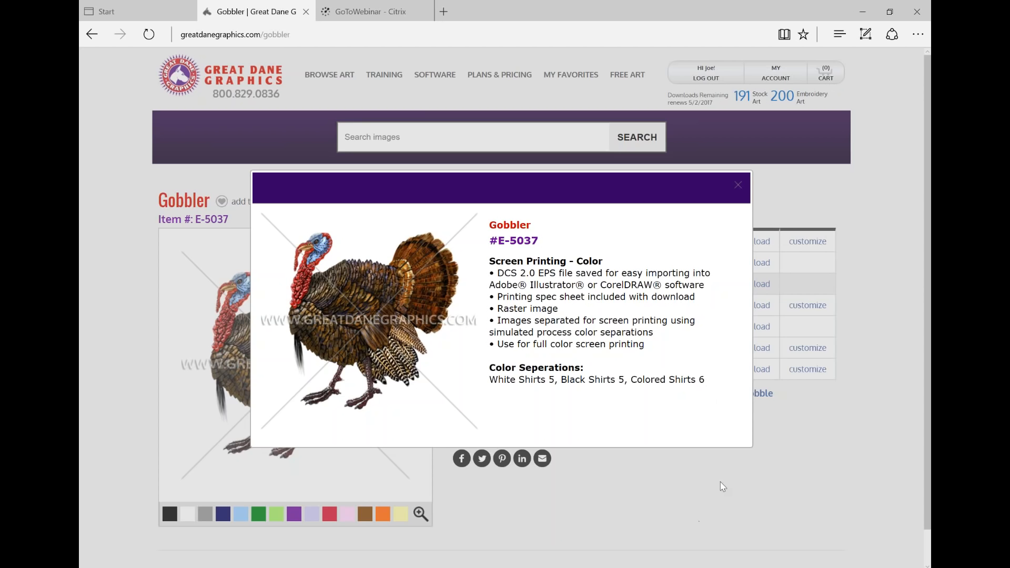
pyautogui.click(738, 186)
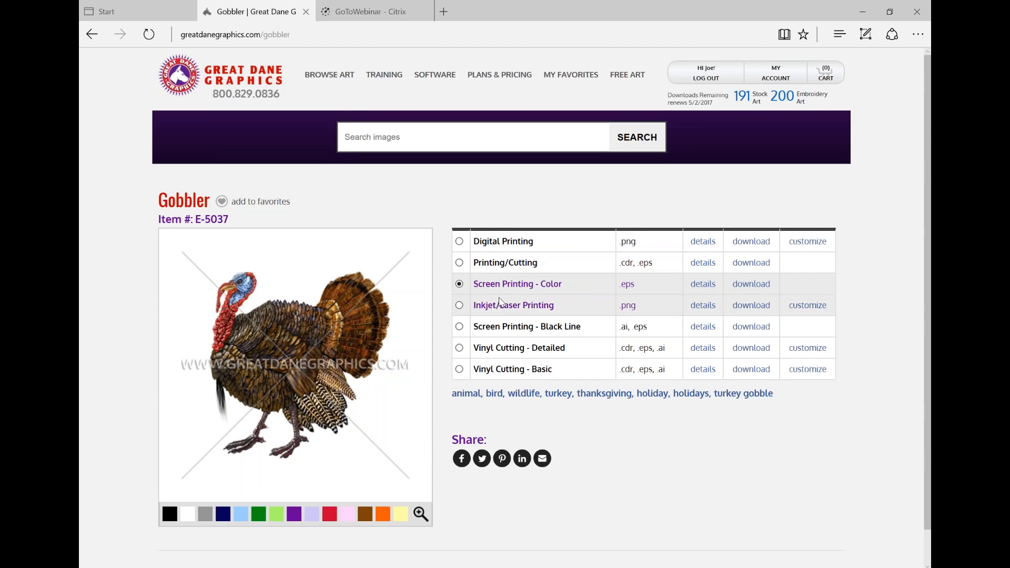
# Preview the Inkjet/Laser Printing, Screen Printing - Black Line, Vinyl Cutting - Detailed and Vinyl Cutting - Basic versions of the turkey
pyautogui.click(484, 305)
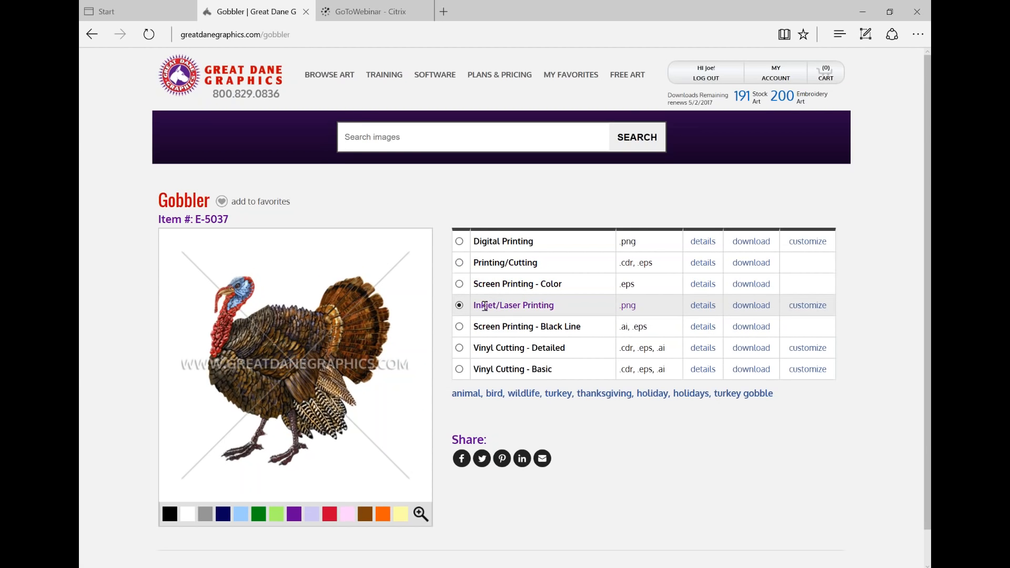
pyautogui.click(523, 326)
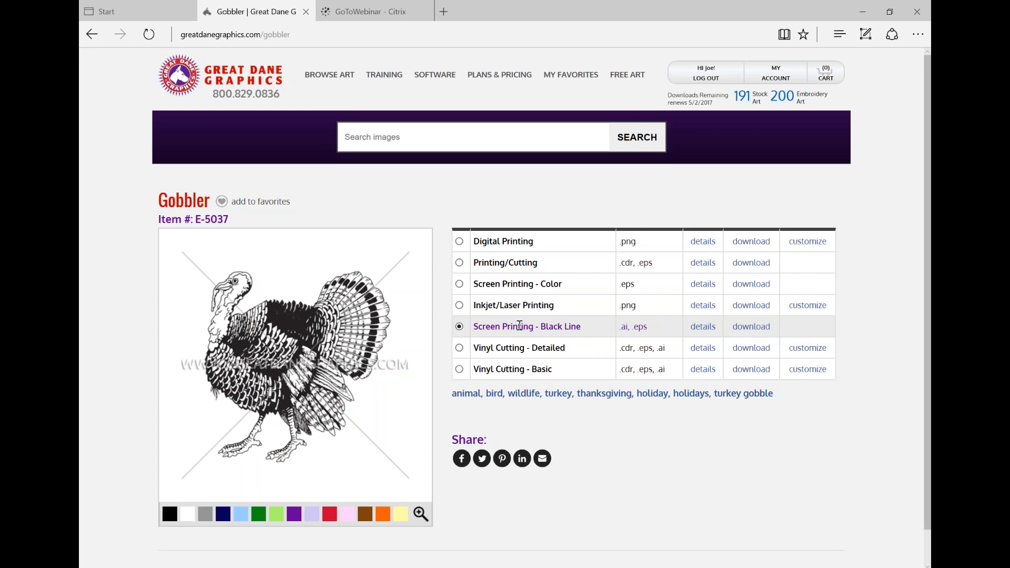
pyautogui.click(536, 348)
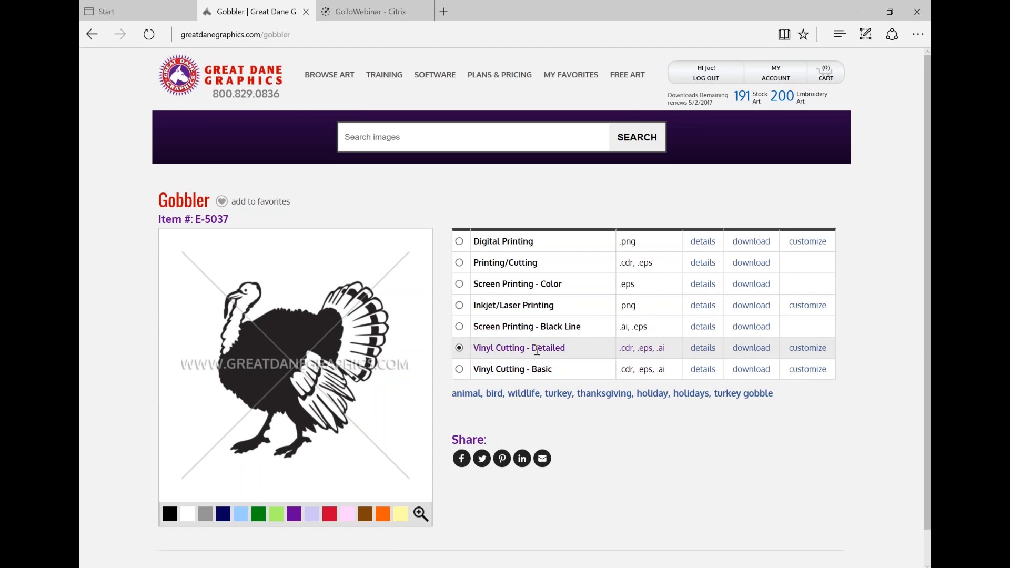
pyautogui.click(514, 370)
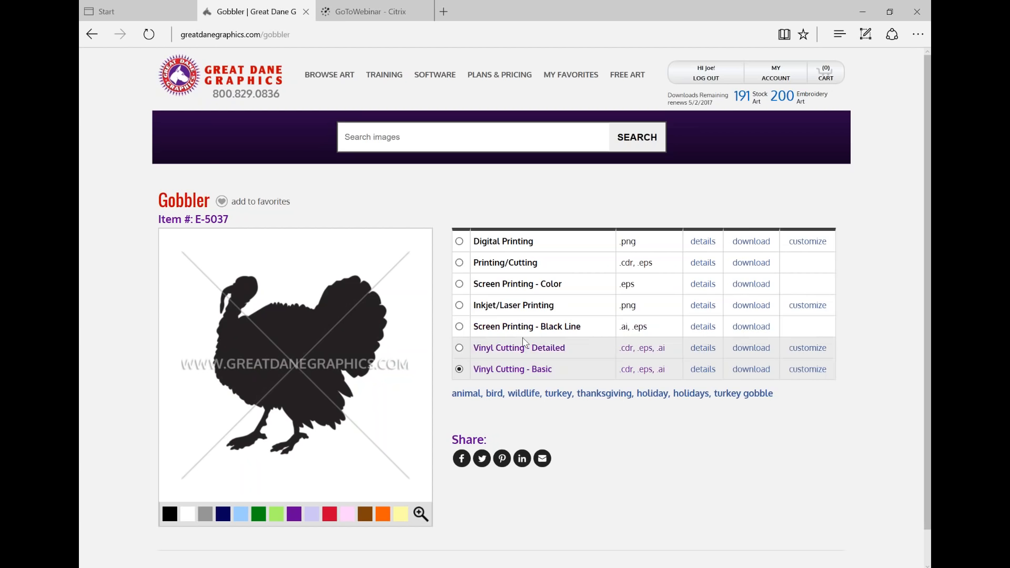
# Open the Digital Printing version for customizing, and shrink the turkey to about 11.78 by 11.78 inches, placed near the middle of the design area
pyautogui.click(506, 242)
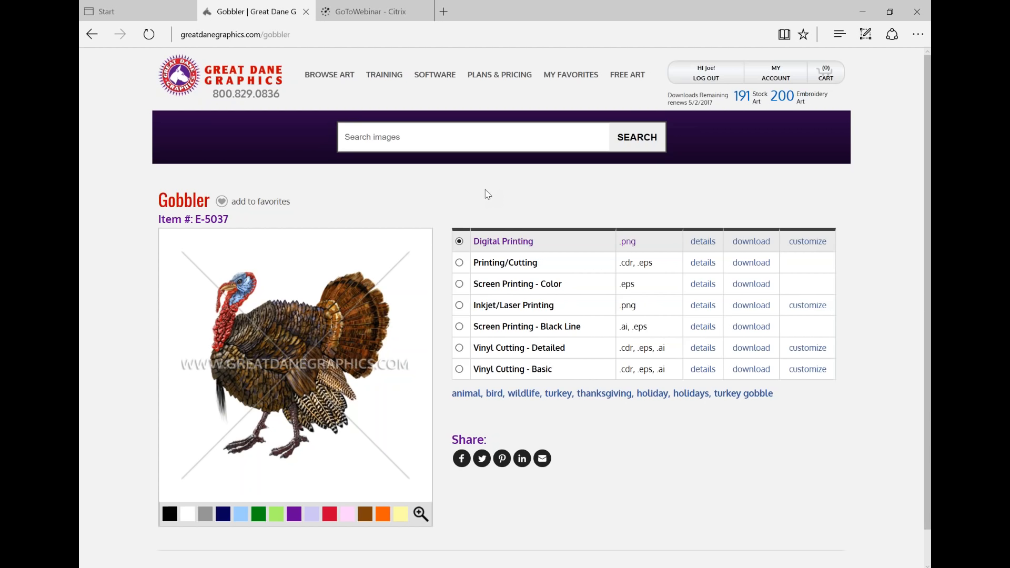
pyautogui.click(809, 245)
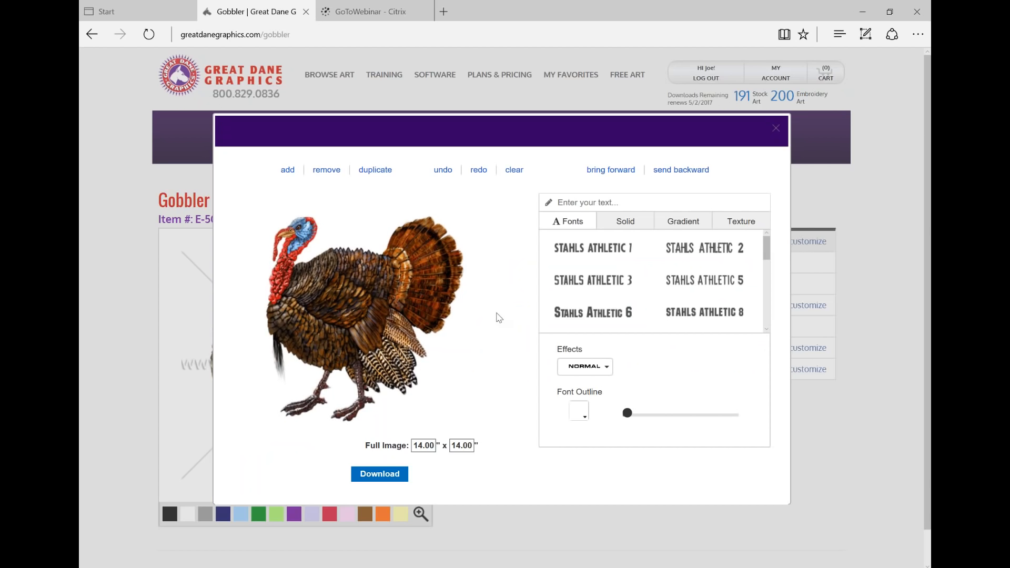
pyautogui.click(447, 249)
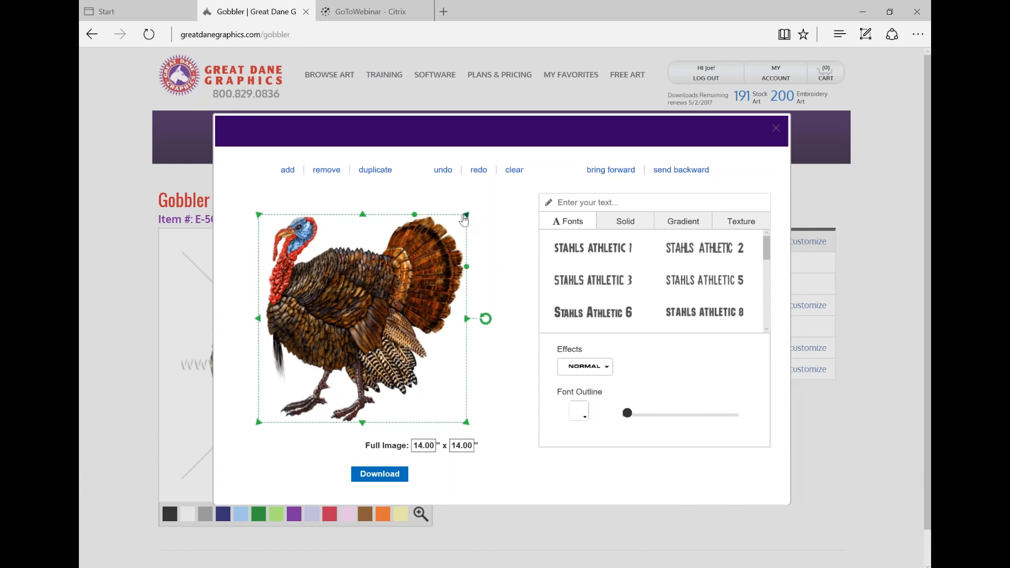
pyautogui.moveTo(465, 216); pyautogui.dragTo(434, 247)
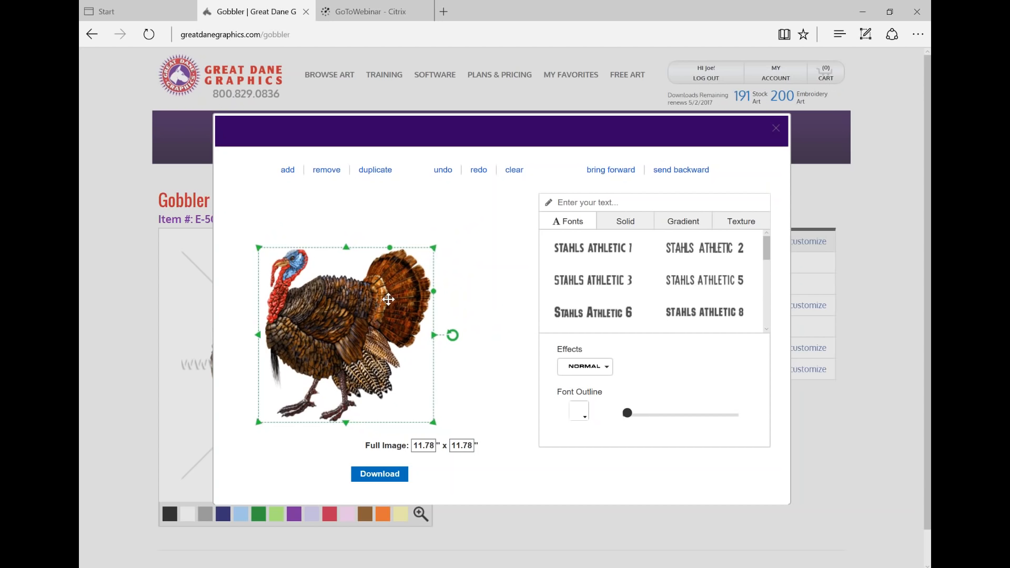
pyautogui.moveTo(378, 295); pyautogui.dragTo(416, 276)
# Add the text TURKEY across the top of the bird and enlarge it to about 12.59 by 3.18 inches
pyautogui.click(613, 202)
pyautogui.write('TURKEY')
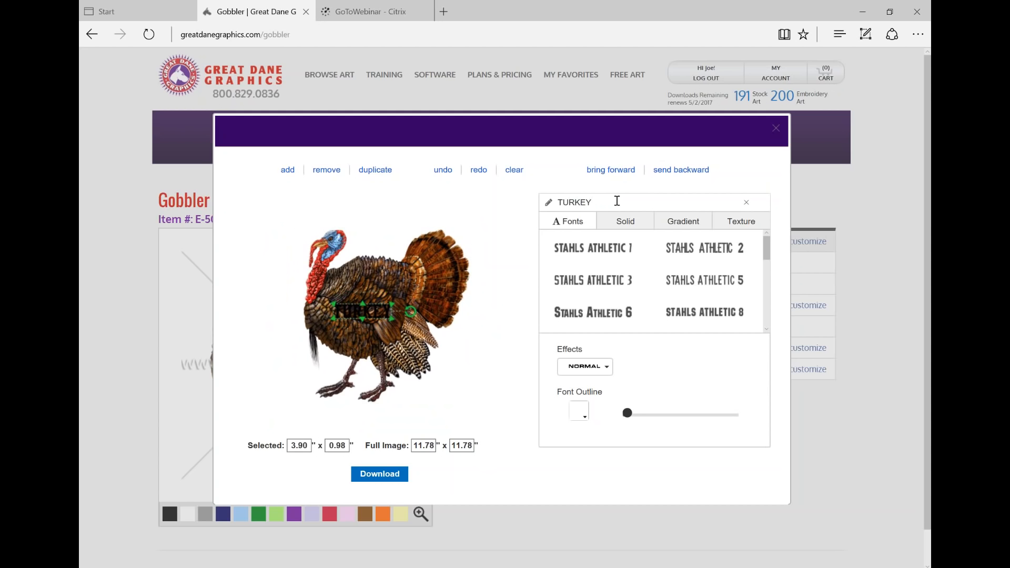
pyautogui.moveTo(378, 313); pyautogui.dragTo(492, 270)
pyautogui.moveTo(433, 236); pyautogui.dragTo(415, 231)
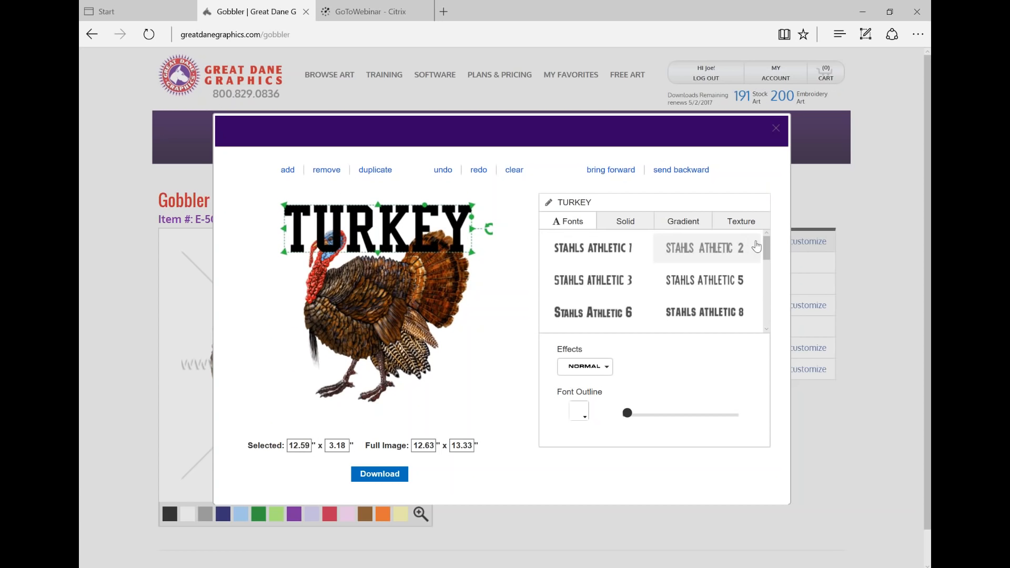
# Change the TURKEY text to the Stahls Fable font and resize it to about 13.56 by 2.72 inches above the bird
pyautogui.moveTo(766, 248); pyautogui.dragTo(768, 279)
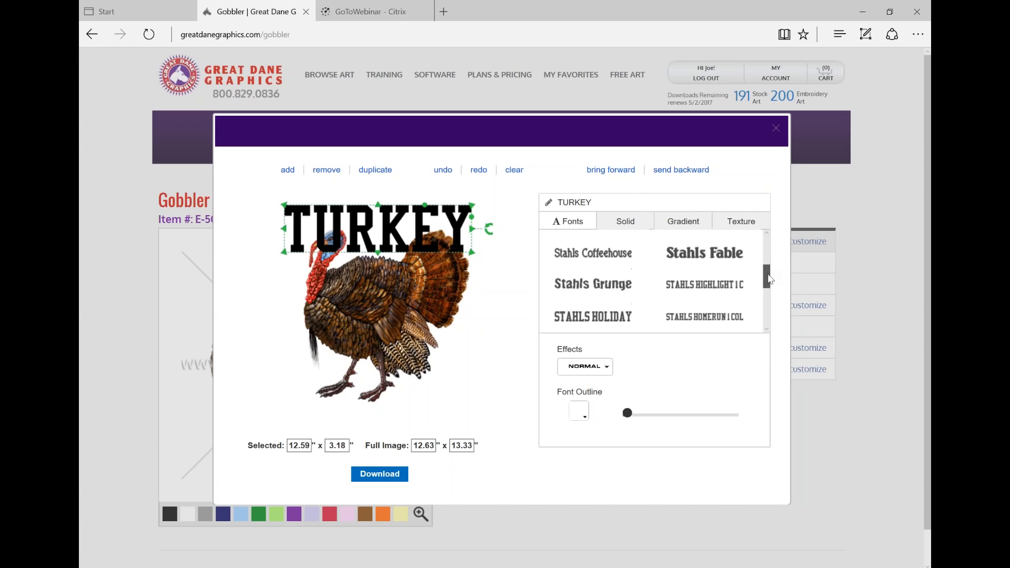
pyautogui.click(625, 285)
pyautogui.click(719, 258)
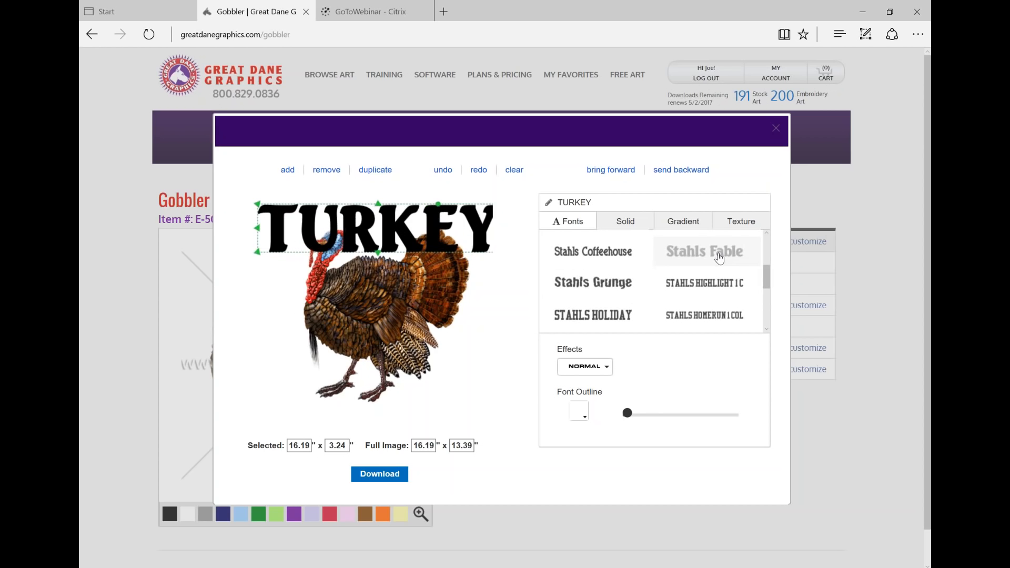
pyautogui.moveTo(257, 206); pyautogui.dragTo(296, 212)
pyautogui.moveTo(436, 228)
pyautogui.mouseDown()
pyautogui.moveTo(392, 220)
pyautogui.moveTo(418, 221)
pyautogui.mouseUp()
# Fill the TURKEY text with solid dark navy and look through the gradient and texture fill options
pyautogui.click(678, 222)
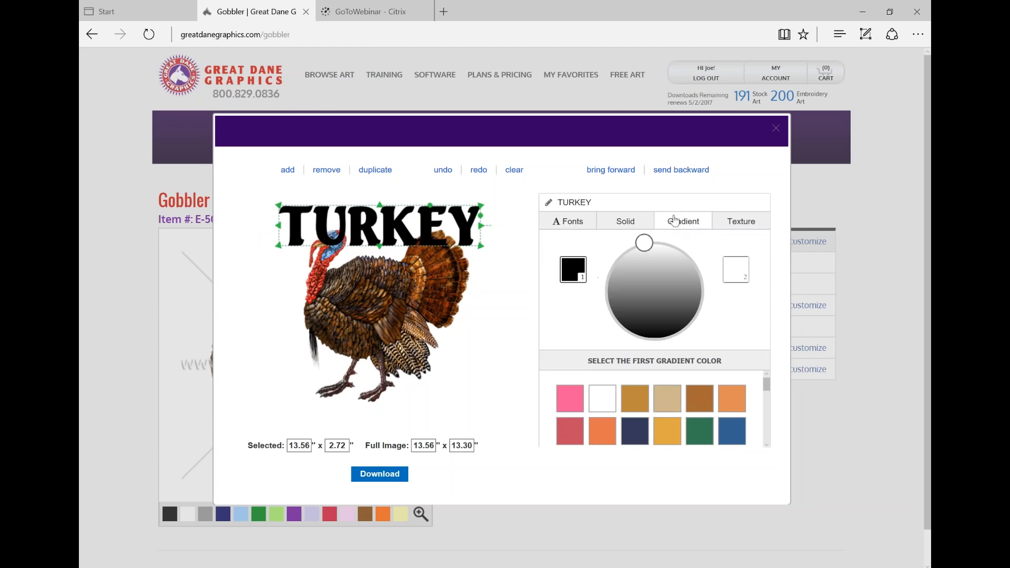
pyautogui.click(614, 225)
pyautogui.click(636, 289)
pyautogui.click(685, 224)
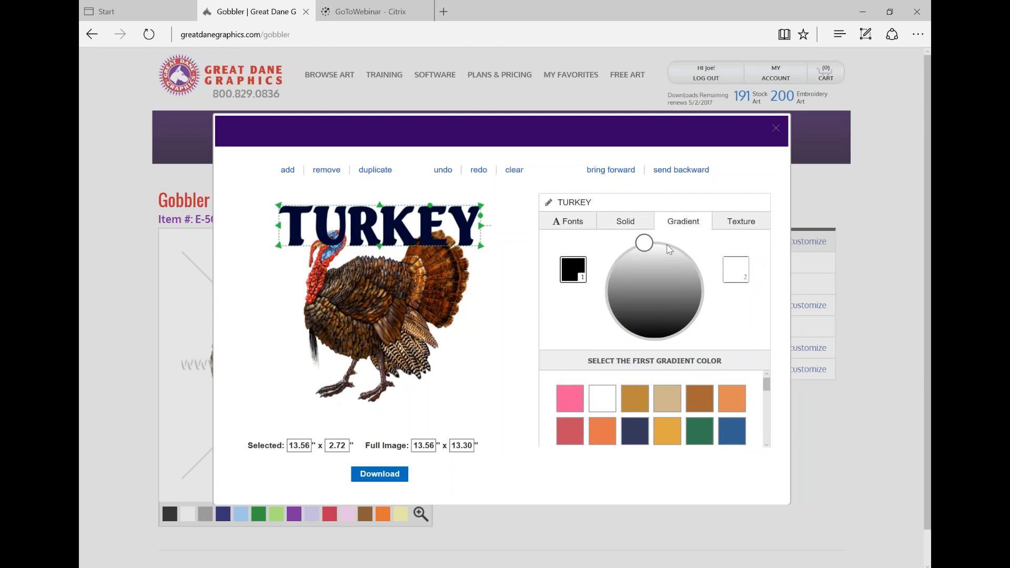
pyautogui.click(742, 226)
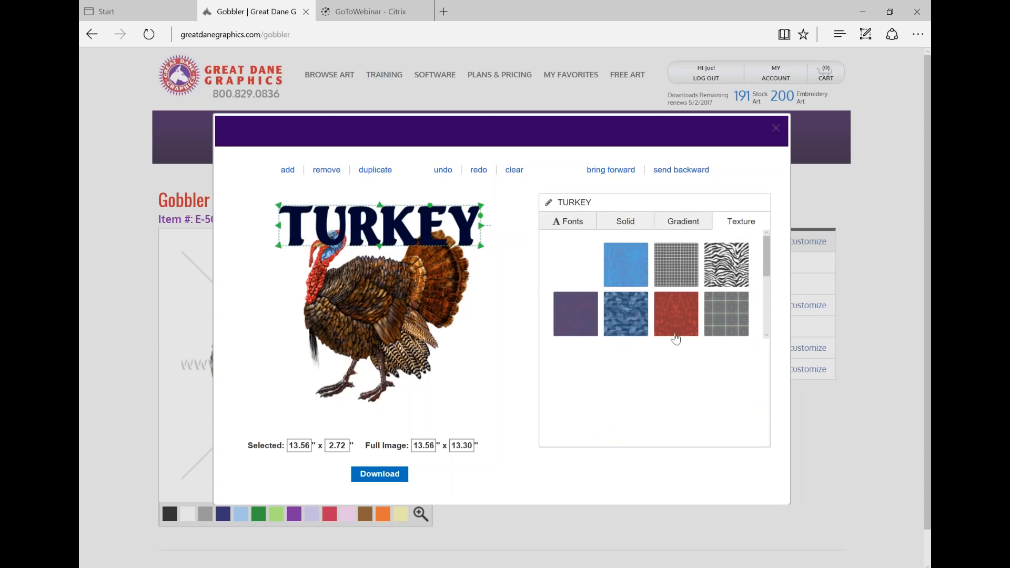
pyautogui.moveTo(767, 254)
pyautogui.mouseDown()
pyautogui.moveTo(766, 316)
pyautogui.moveTo(764, 235)
pyautogui.mouseUp()
# Apply a gradient fill to the TURKEY text with dark brown as the first color and orange as the second
pyautogui.click(682, 225)
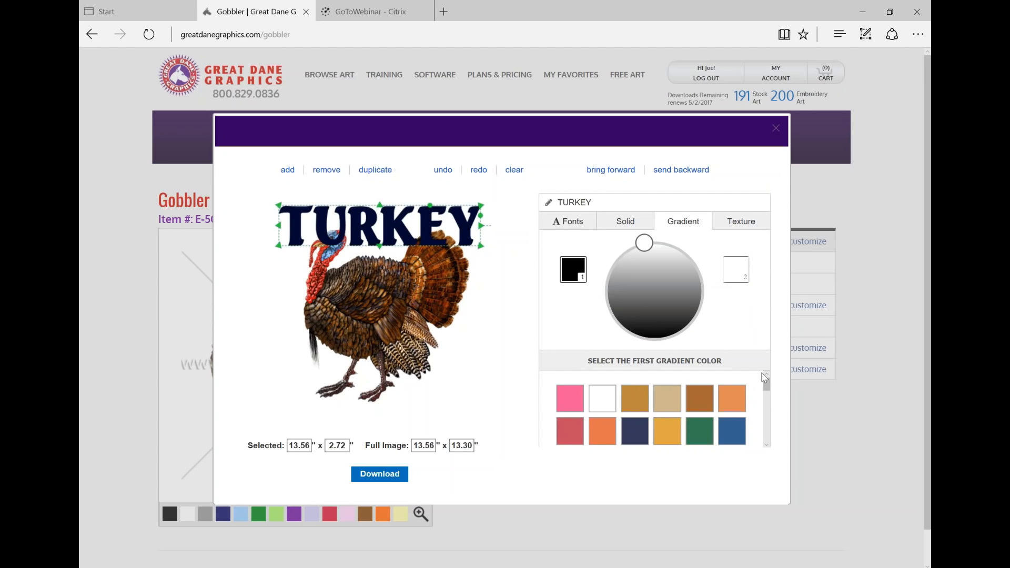
pyautogui.moveTo(766, 384); pyautogui.dragTo(768, 398)
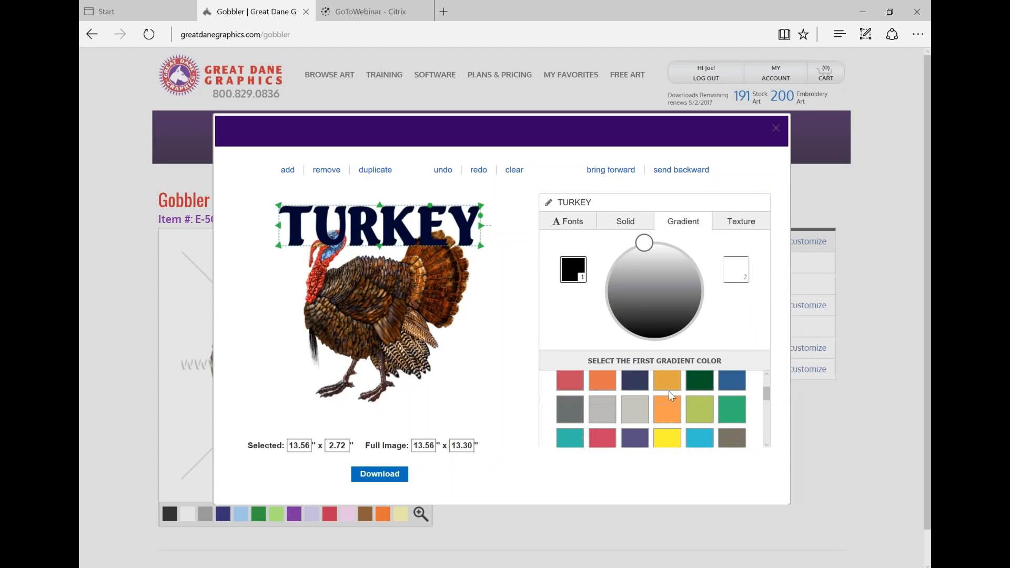
pyautogui.click(735, 282)
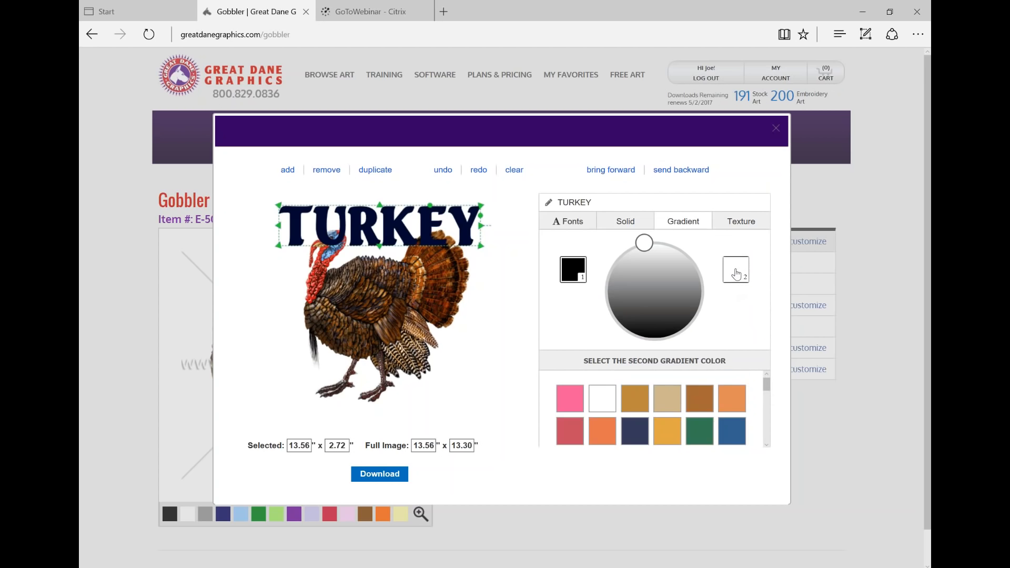
pyautogui.click(602, 432)
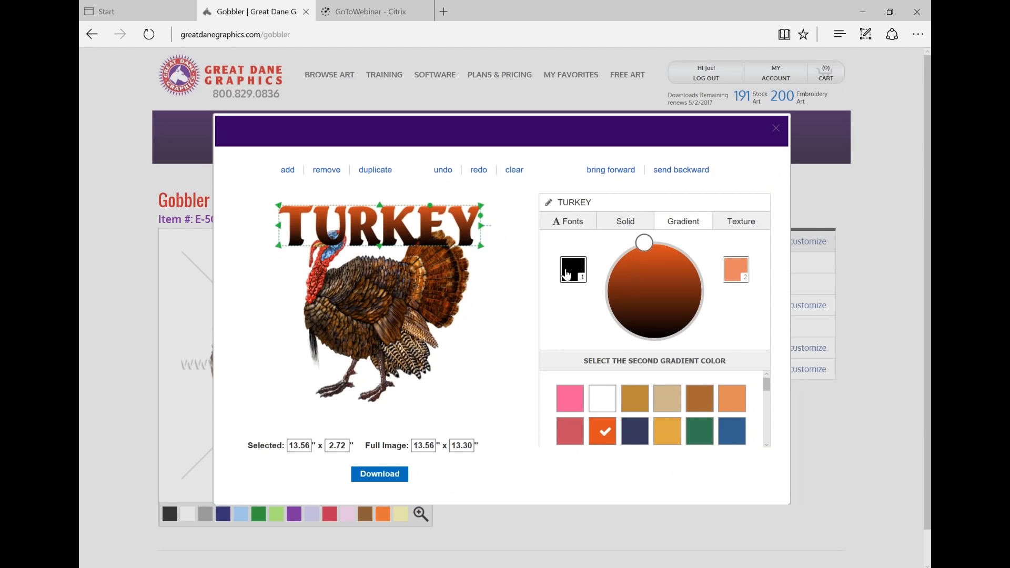
pyautogui.click(574, 283)
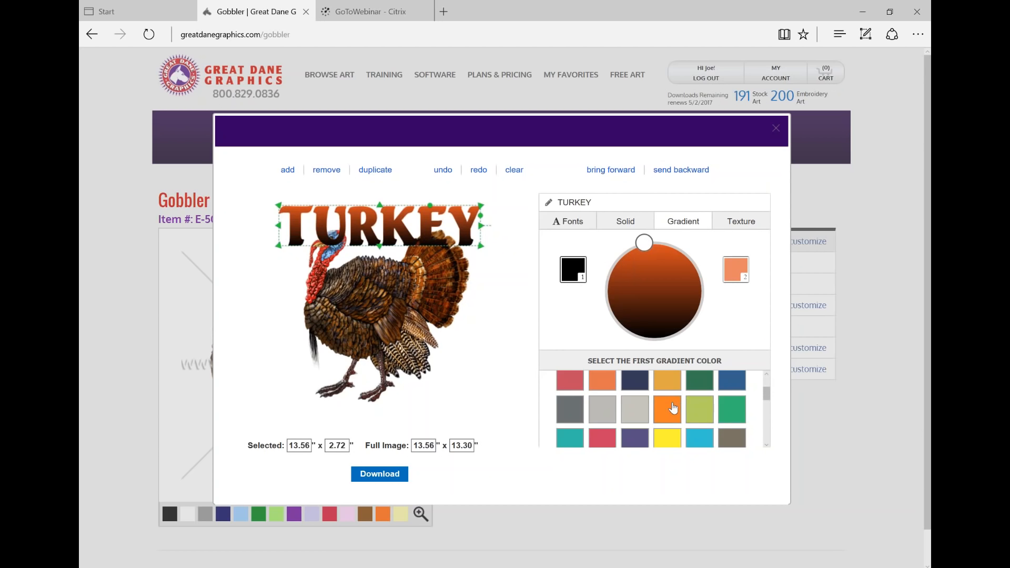
pyautogui.click(733, 443)
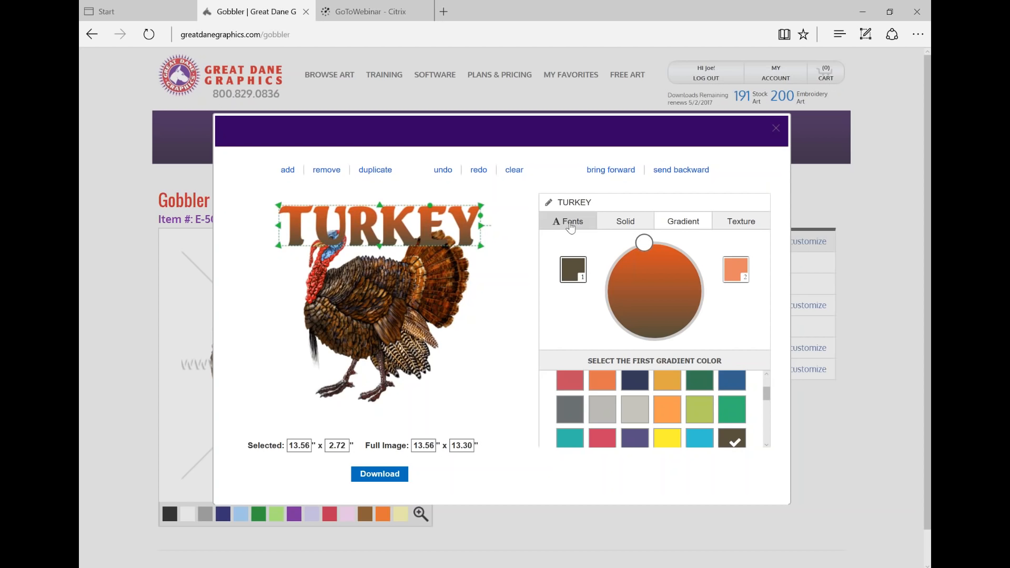
# Apply the upward-curving Vertical Arch effect to the TURKEY text and reduce the arch until the text is about 4.19 inches high
pyautogui.click(568, 221)
pyautogui.click(606, 368)
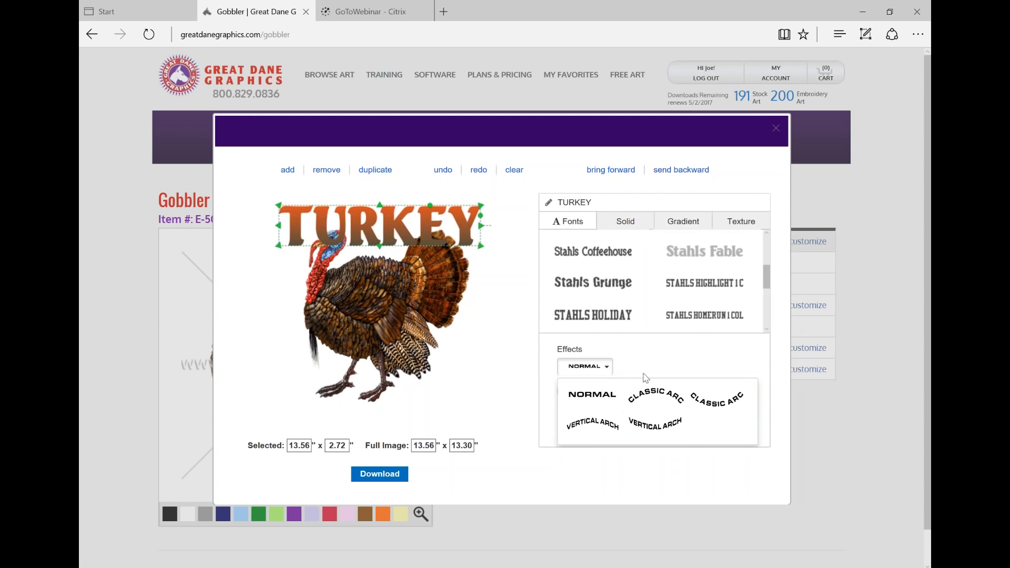
pyautogui.click(569, 423)
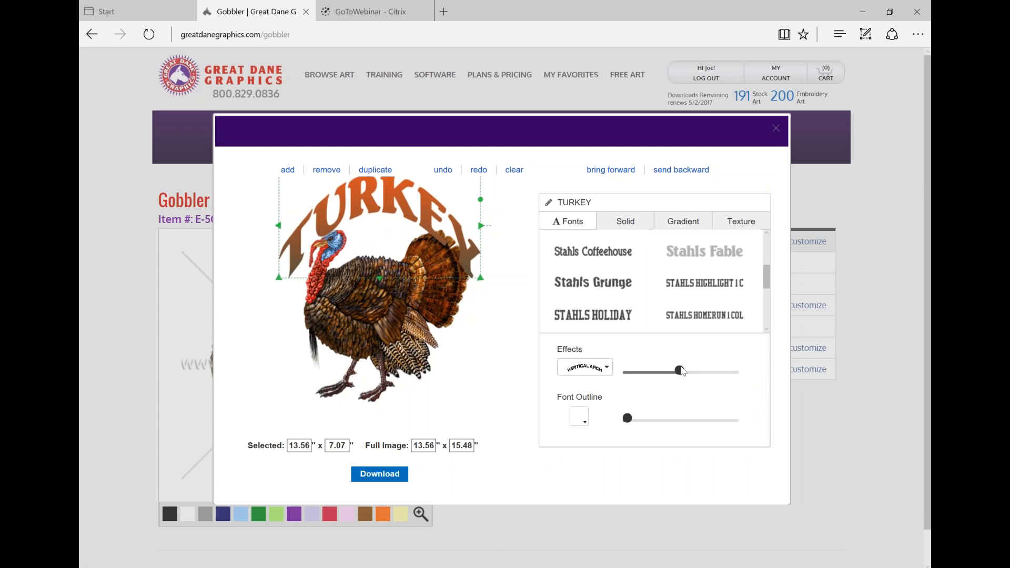
pyautogui.moveTo(679, 371); pyautogui.dragTo(645, 371)
# Give the TURKEY text a thin, very dark navy font outline
pyautogui.click(577, 419)
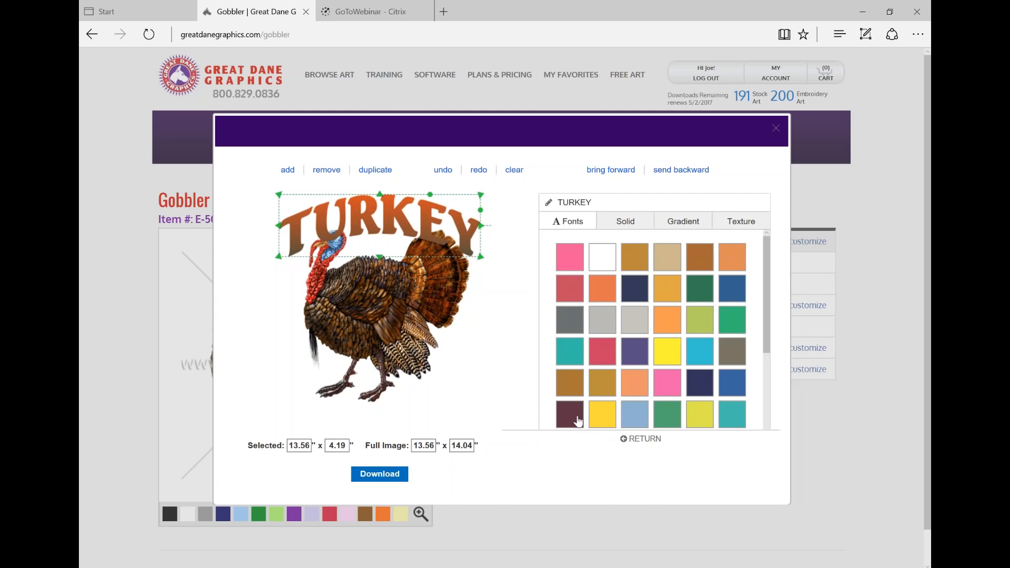
pyautogui.moveTo(765, 315); pyautogui.dragTo(771, 384)
pyautogui.click(732, 413)
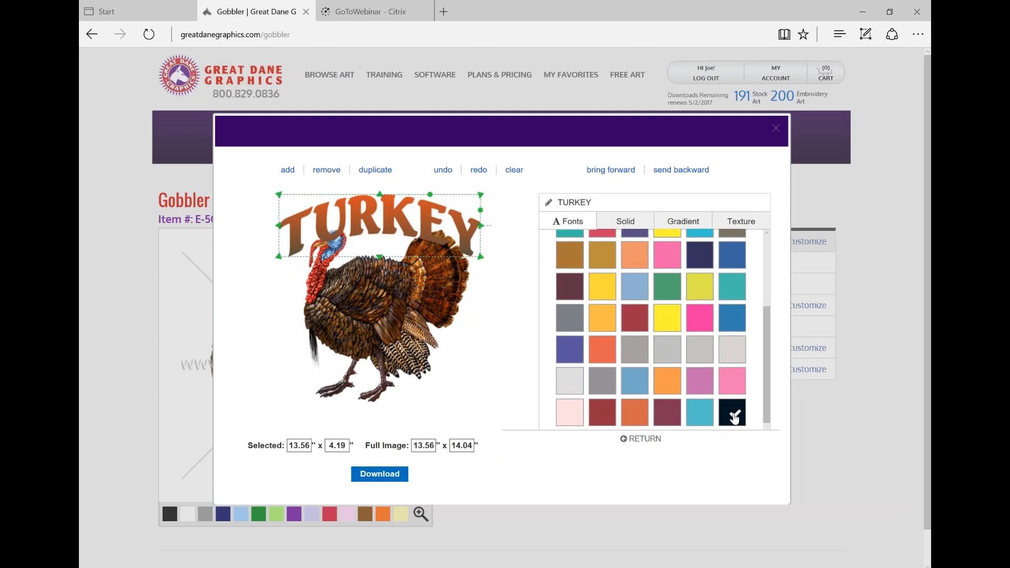
pyautogui.click(625, 439)
pyautogui.moveTo(627, 418)
pyautogui.mouseDown()
pyautogui.moveTo(655, 418)
pyautogui.moveTo(639, 420)
pyautogui.mouseUp()
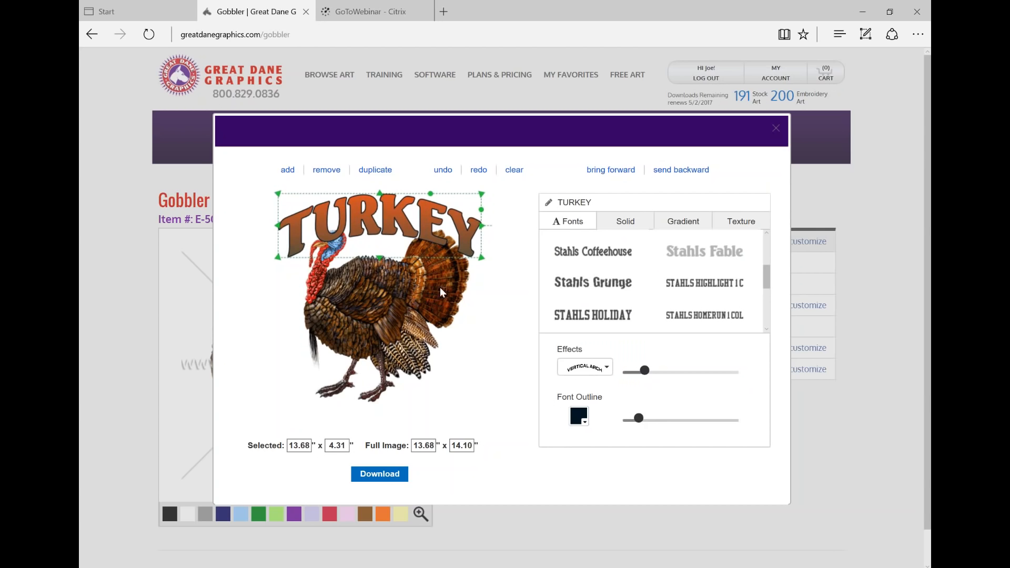
# Send the arched TURKEY text behind the turkey artwork and deselect it
pyautogui.click(678, 170)
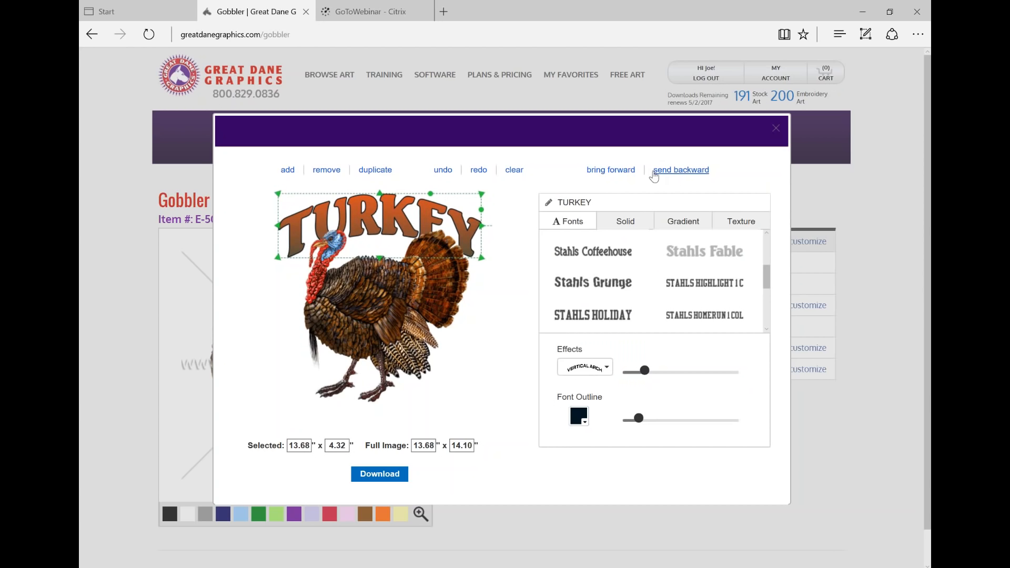
pyautogui.click(472, 411)
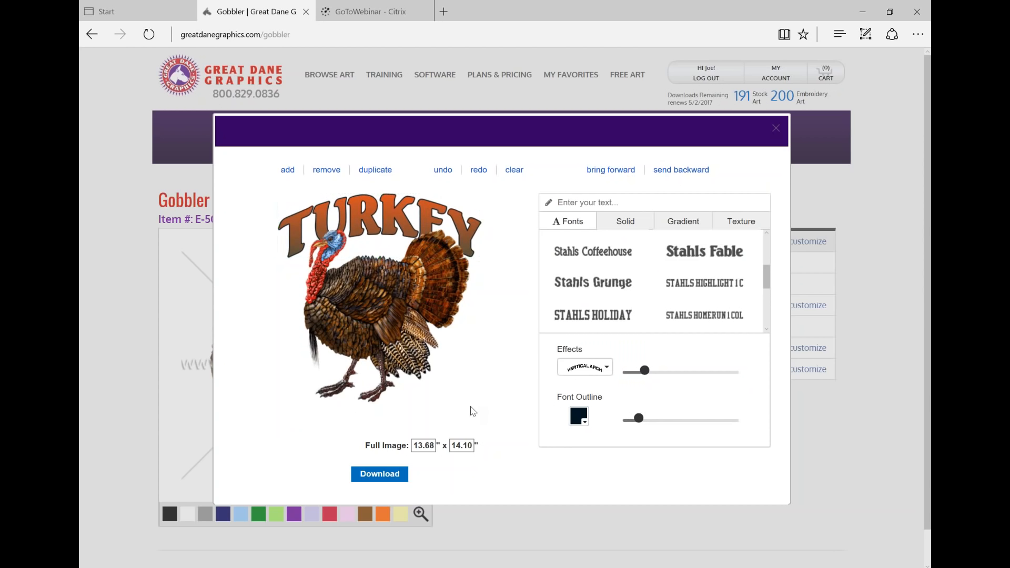
# Download the finished design as a PNG and save it to the Desktop as DownloadedDesign
pyautogui.click(387, 475)
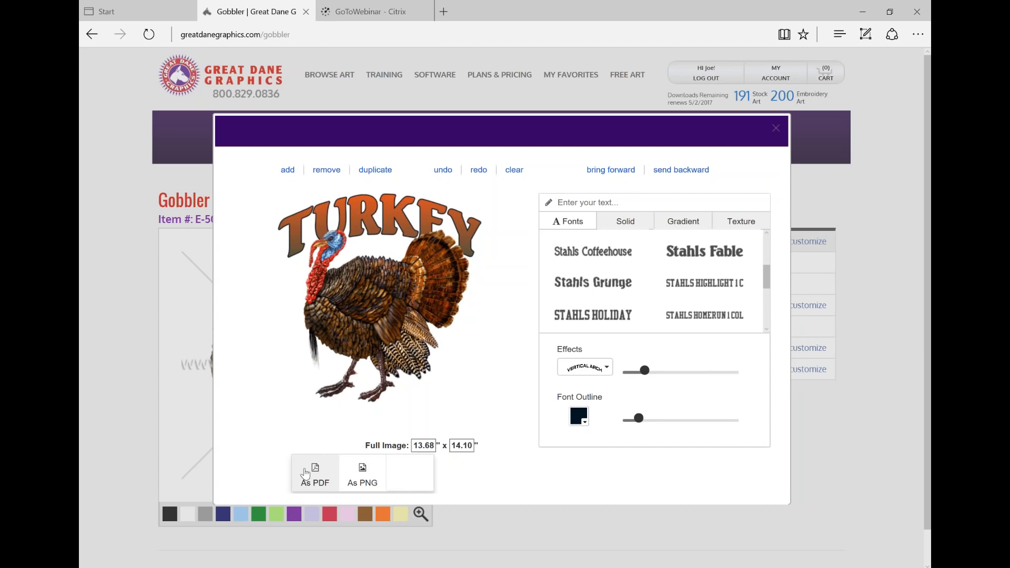
pyautogui.click(361, 475)
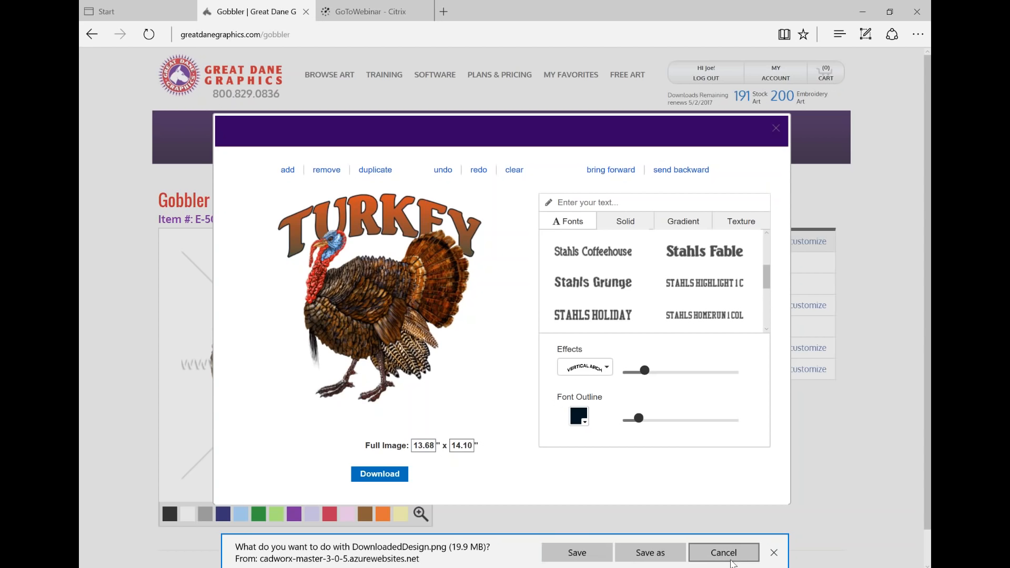
pyautogui.click(650, 553)
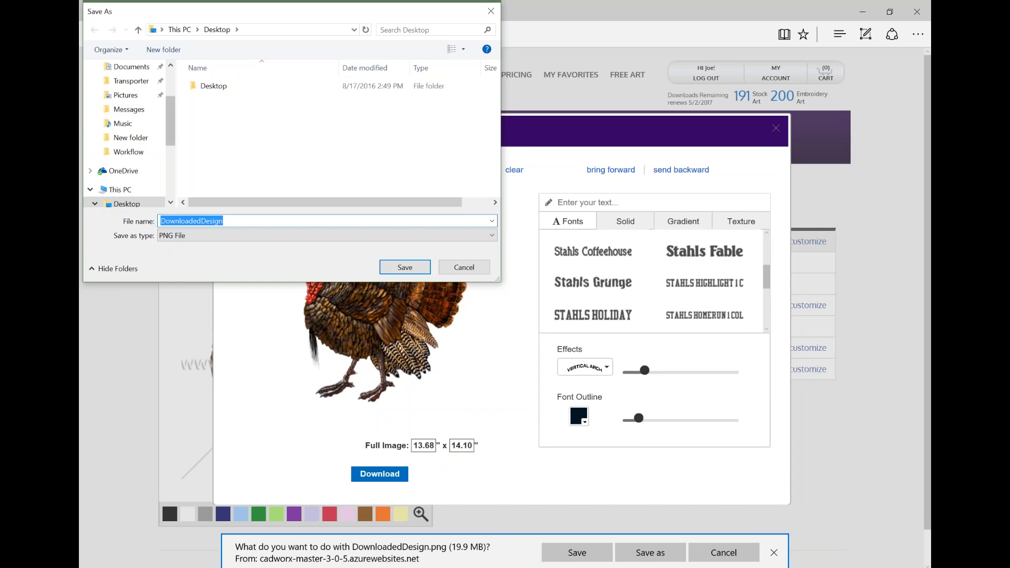
pyautogui.scroll(-1, 158, 150)
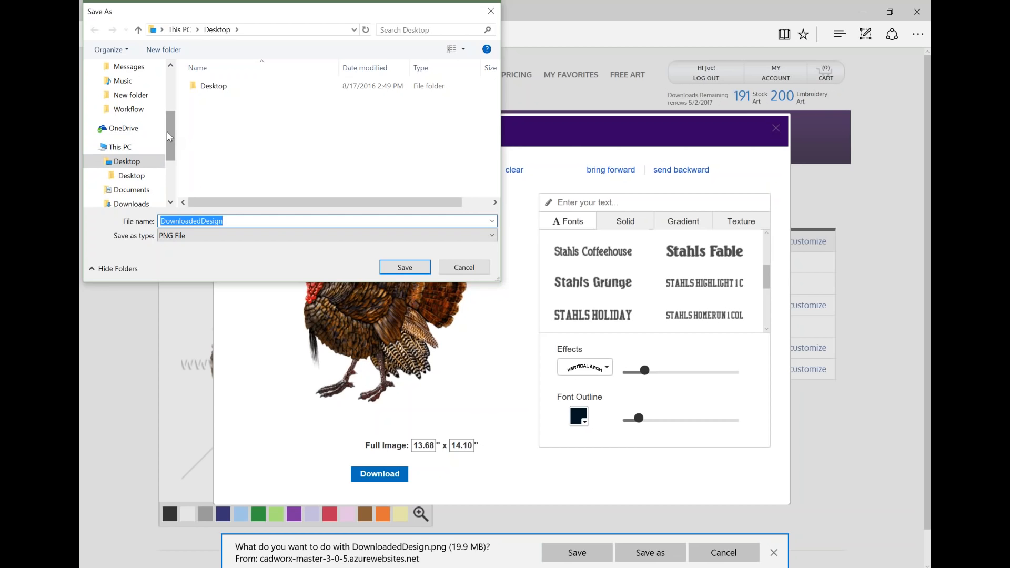
pyautogui.moveTo(169, 135); pyautogui.dragTo(170, 91)
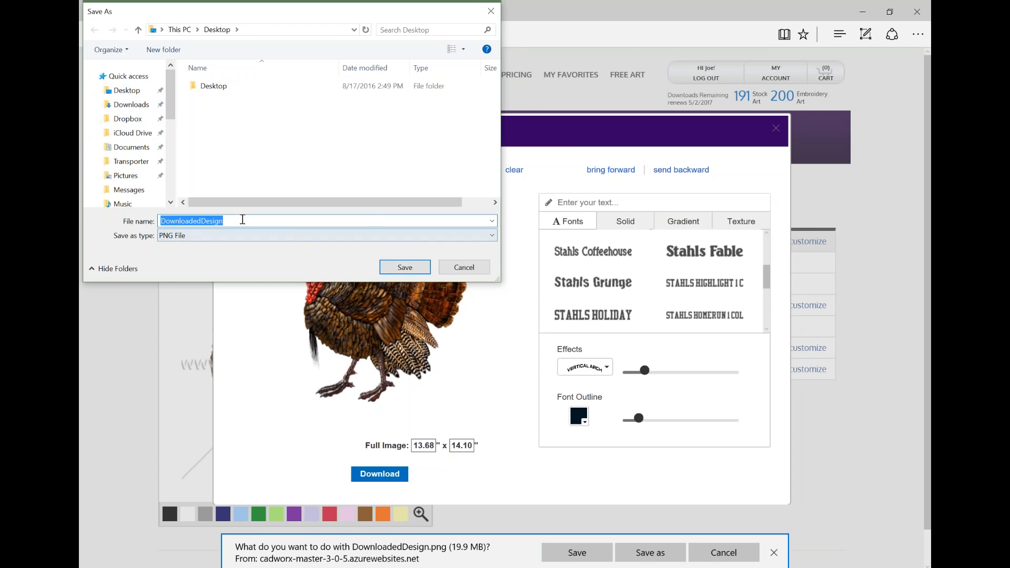
pyautogui.click(389, 269)
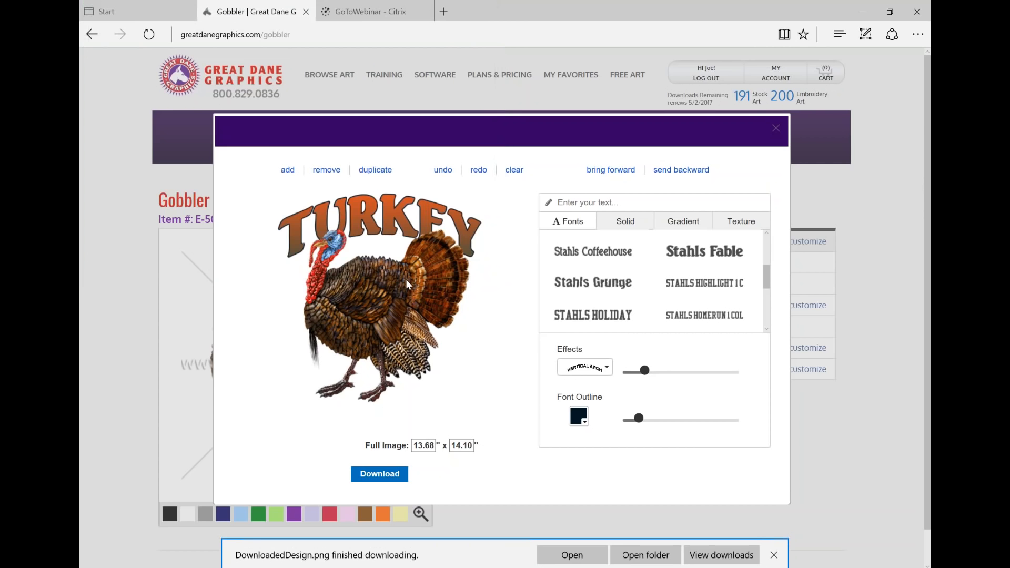
pyautogui.click(776, 557)
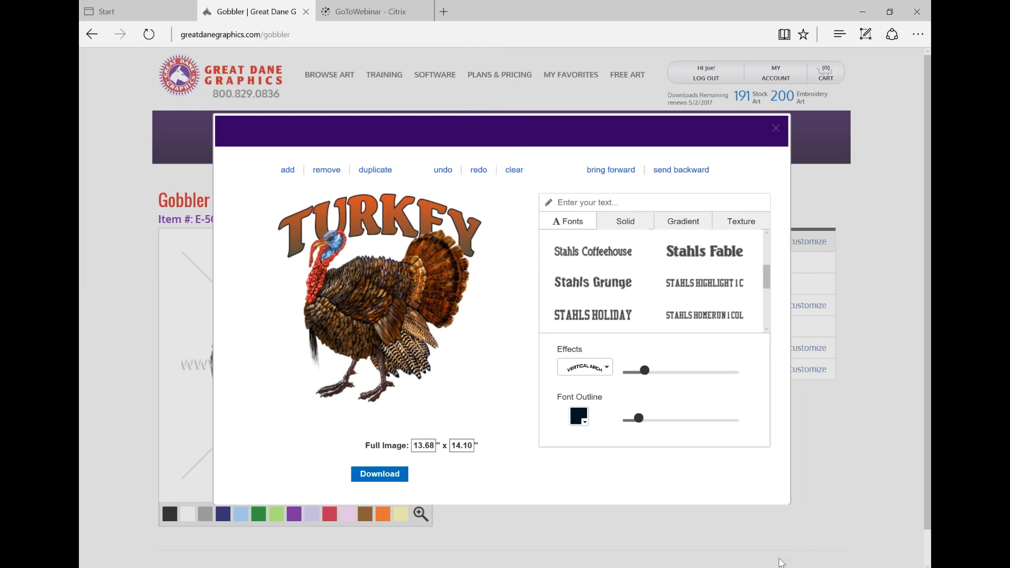
# Close the design customizer and minimize the browser and WordPad windows to reach the desktop
pyautogui.click(776, 130)
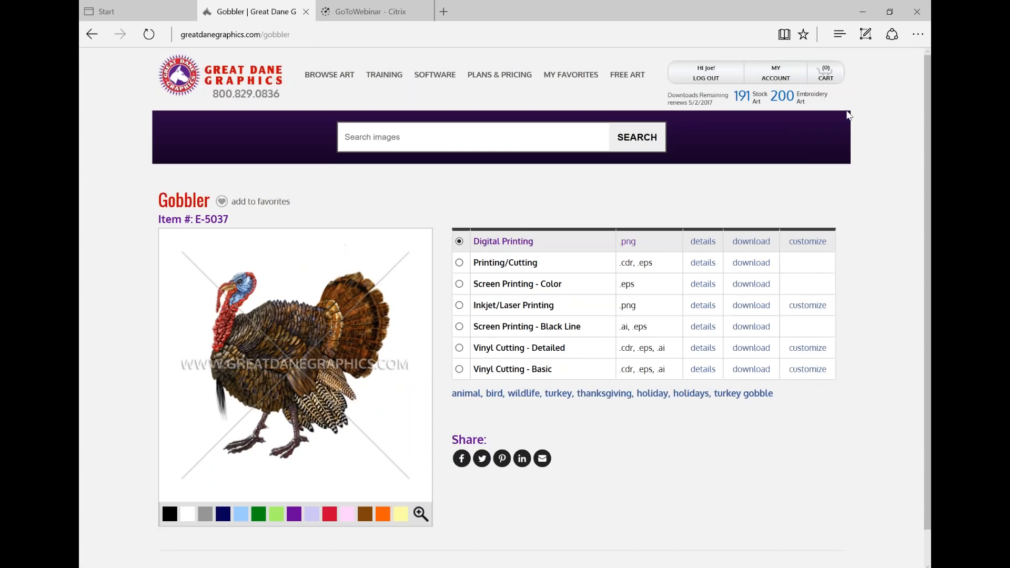
pyautogui.click(858, 15)
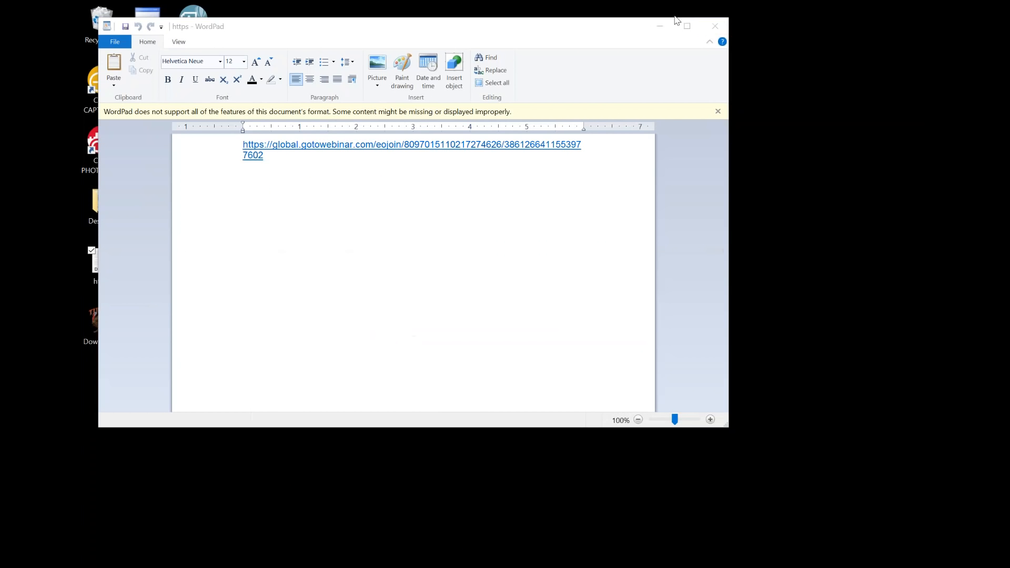
pyautogui.click(660, 27)
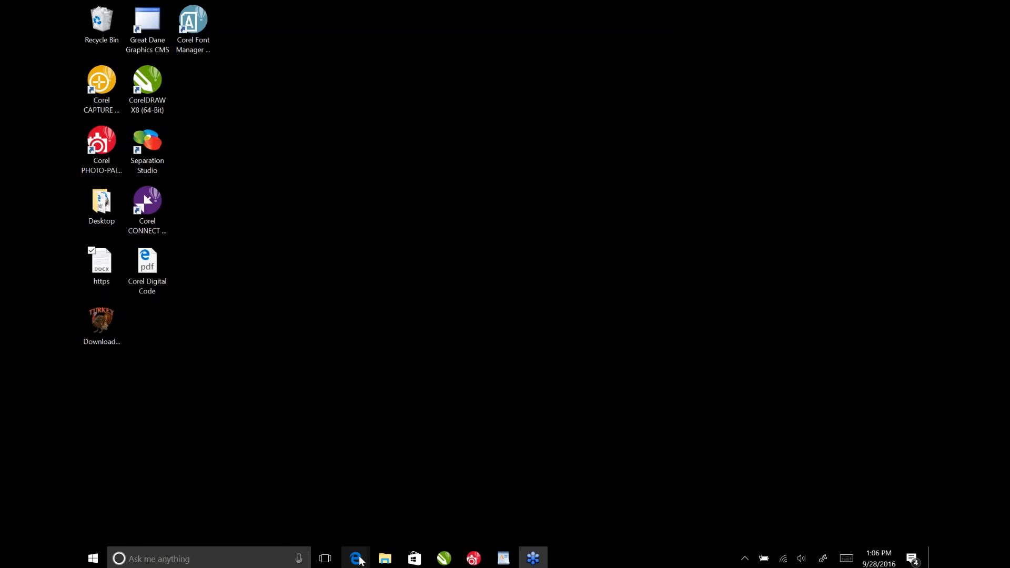
# Bring up the Corel Digital Code PDF to view the promotional code and its expiry date, and minimize it
pyautogui.moveTo(358, 561)
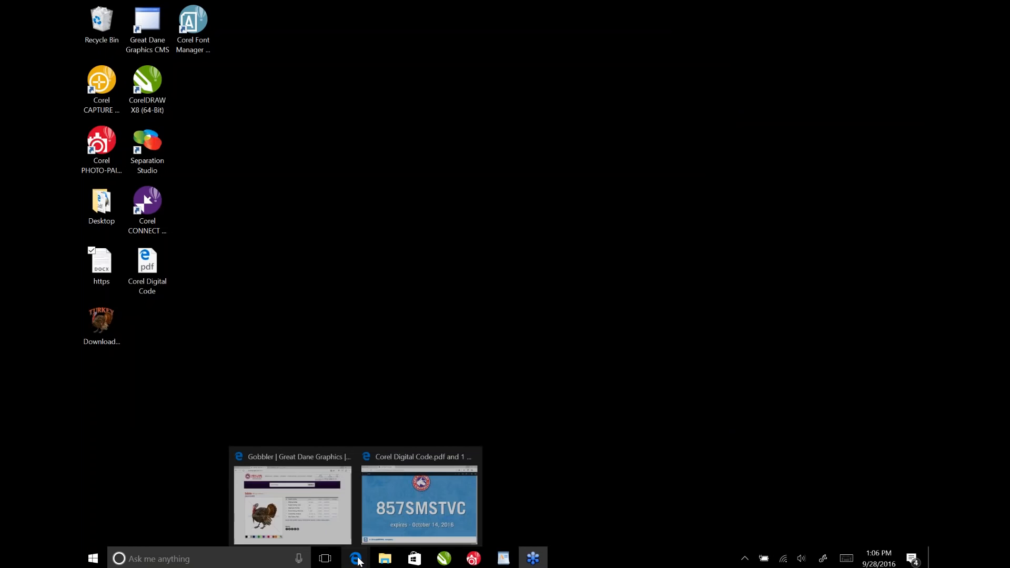
pyautogui.click(414, 516)
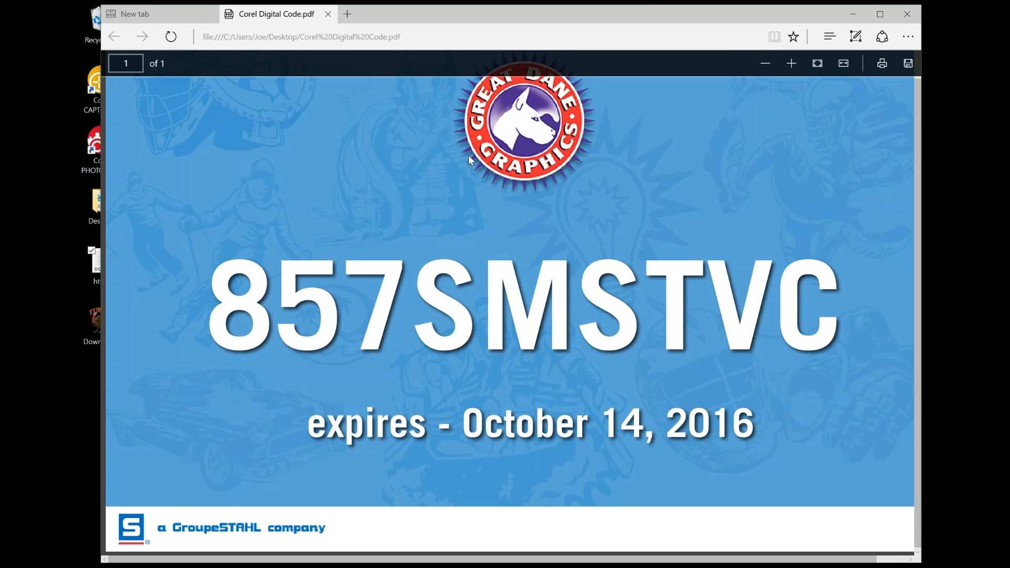
pyautogui.click(855, 15)
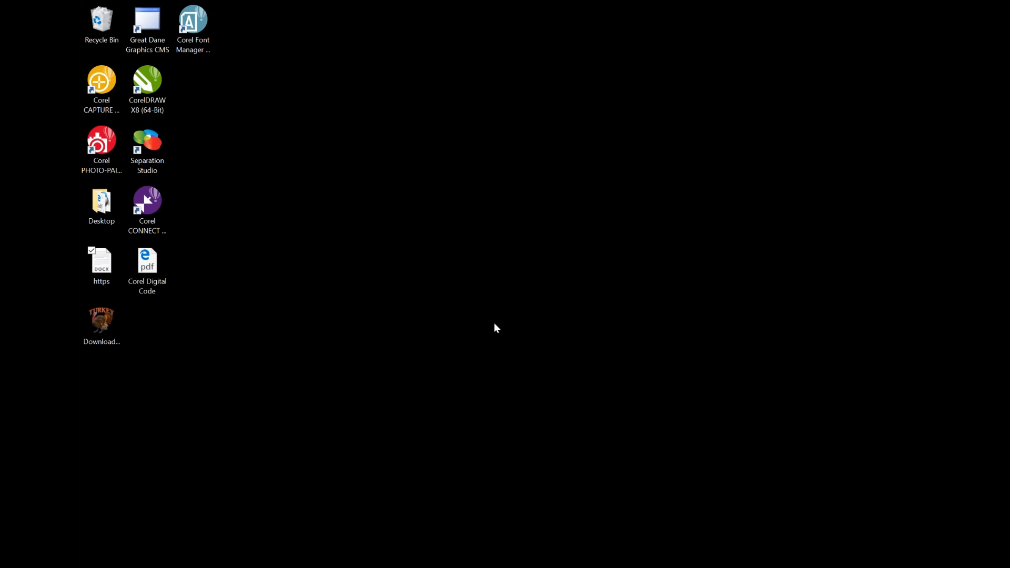
# Switch to Corel PHOTO-PAINT X8 and open the DownloadedDesign PNG from the Desktop
pyautogui.moveTo(492, 566)
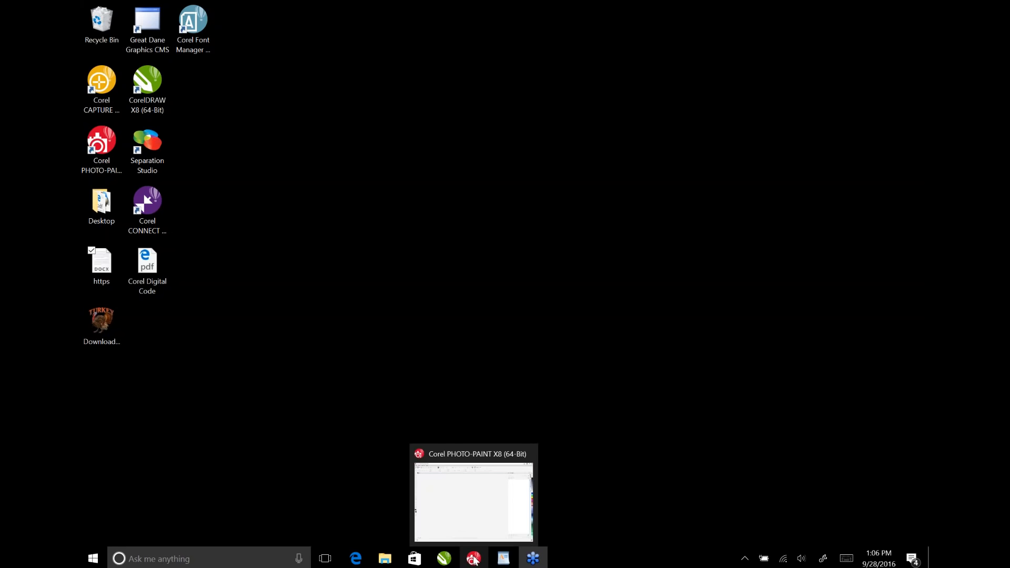
pyautogui.click(474, 559)
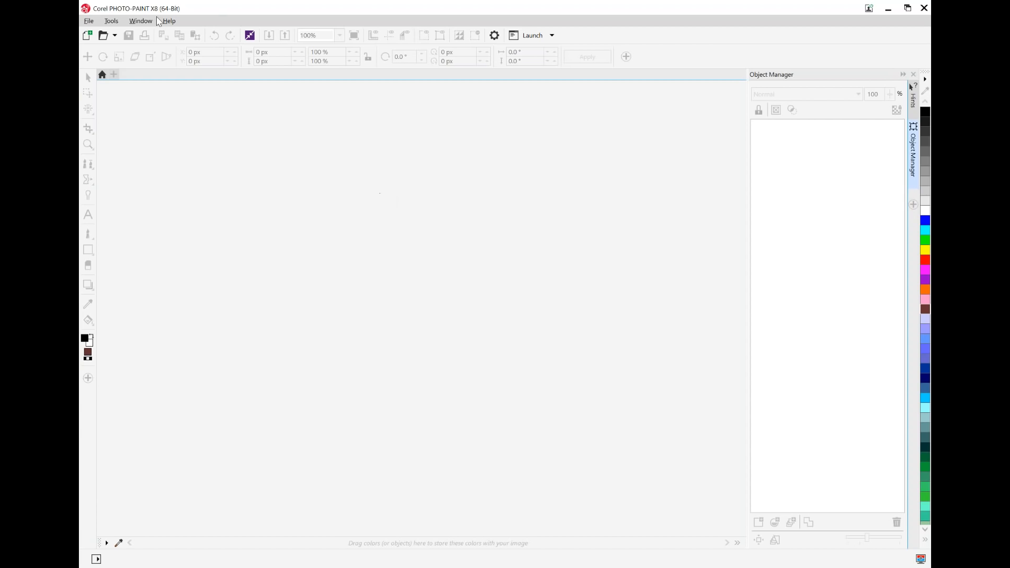
pyautogui.click(90, 22)
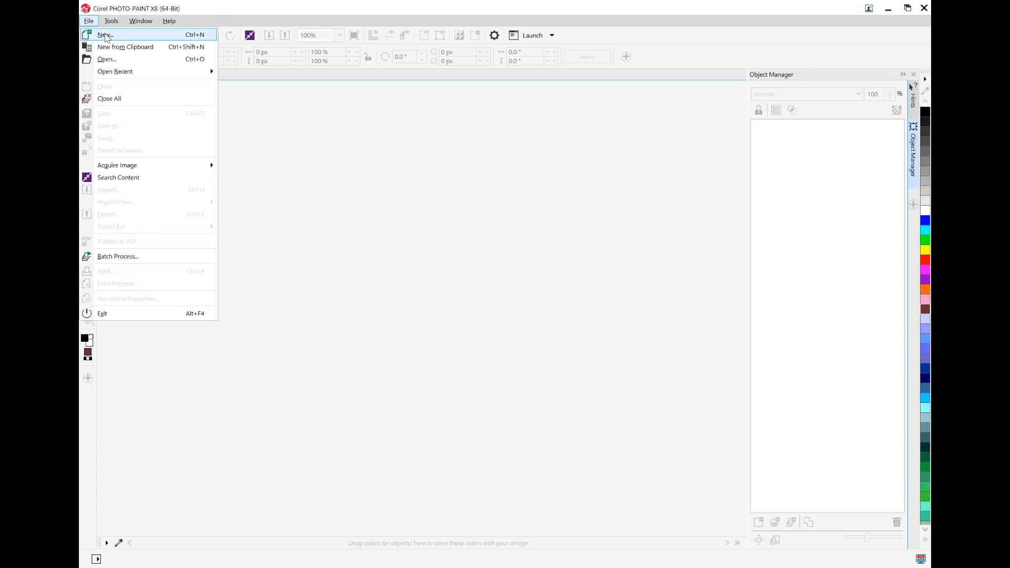
pyautogui.click(110, 59)
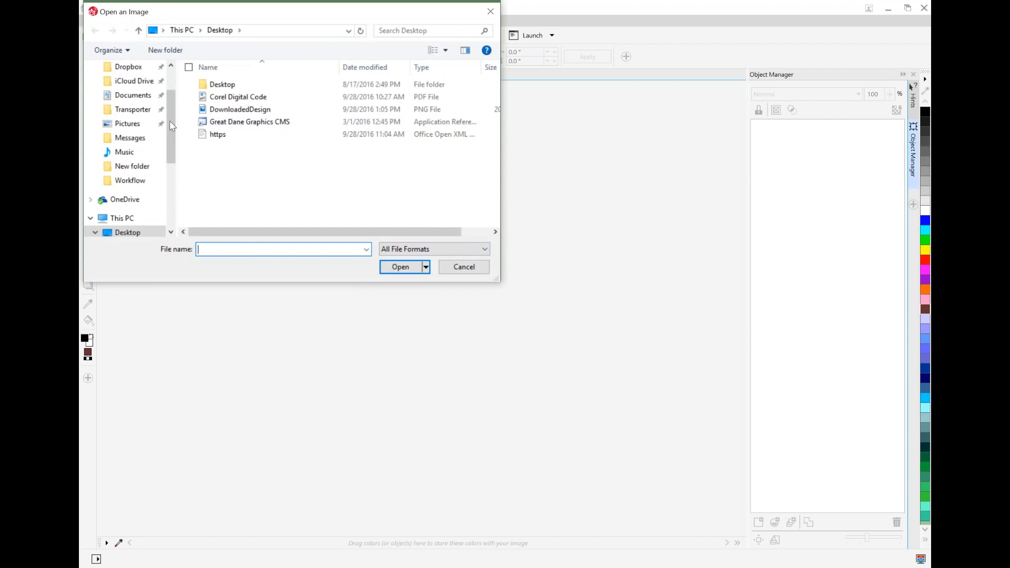
pyautogui.scroll(1, 166, 126)
pyautogui.click(128, 90)
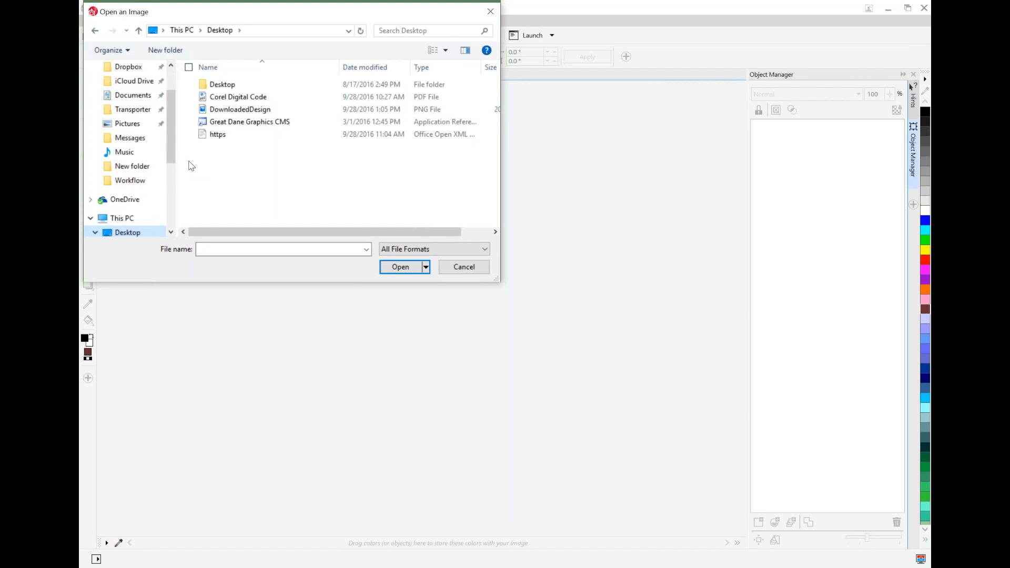
pyautogui.doubleClick(243, 111)
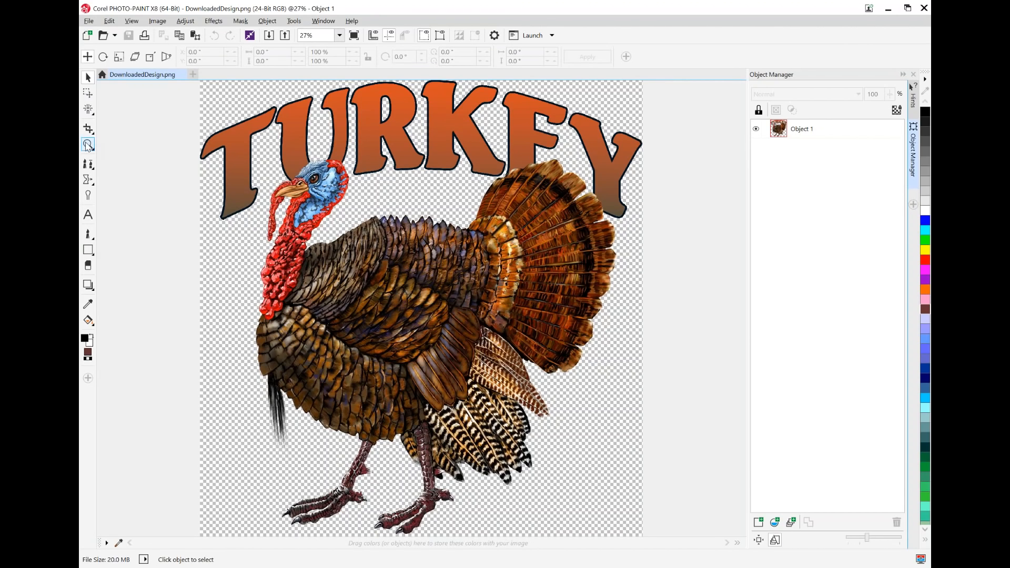
# Examine the turkey image's pixel detail at 800% and 1200% magnification, and fit the whole design in view
pyautogui.click(88, 144)
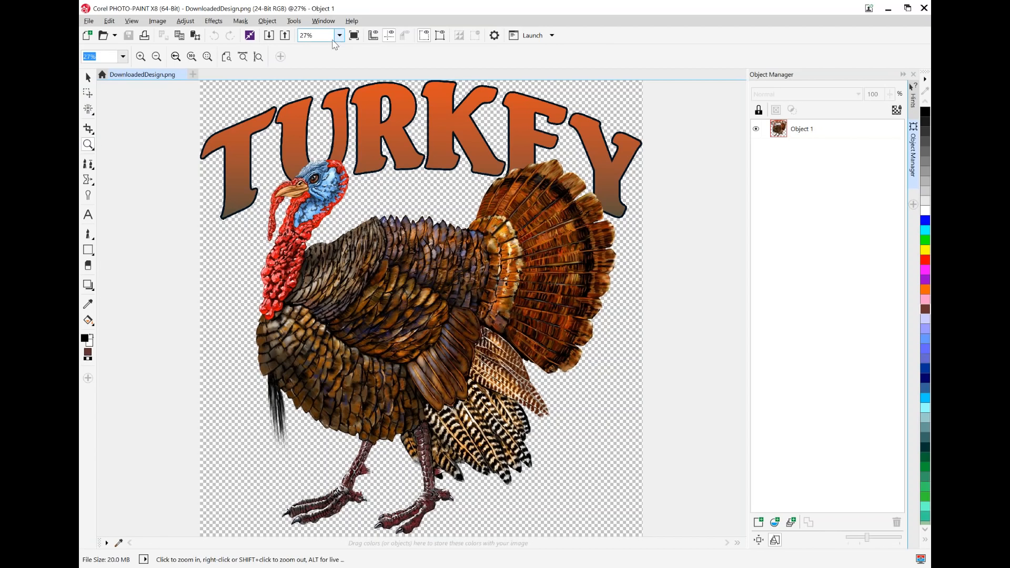
pyautogui.click(339, 35)
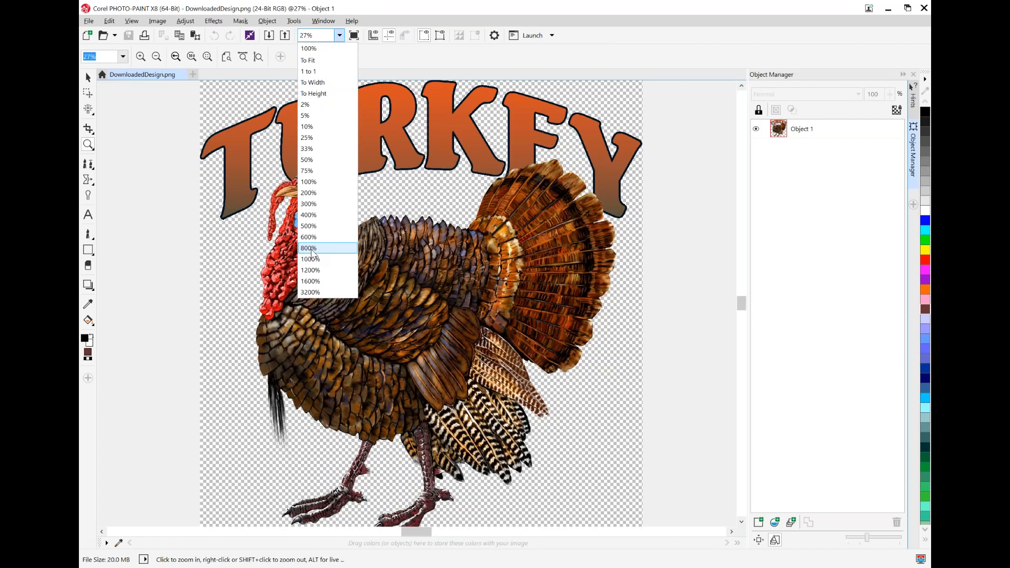
pyautogui.click(312, 251)
pyautogui.click(339, 35)
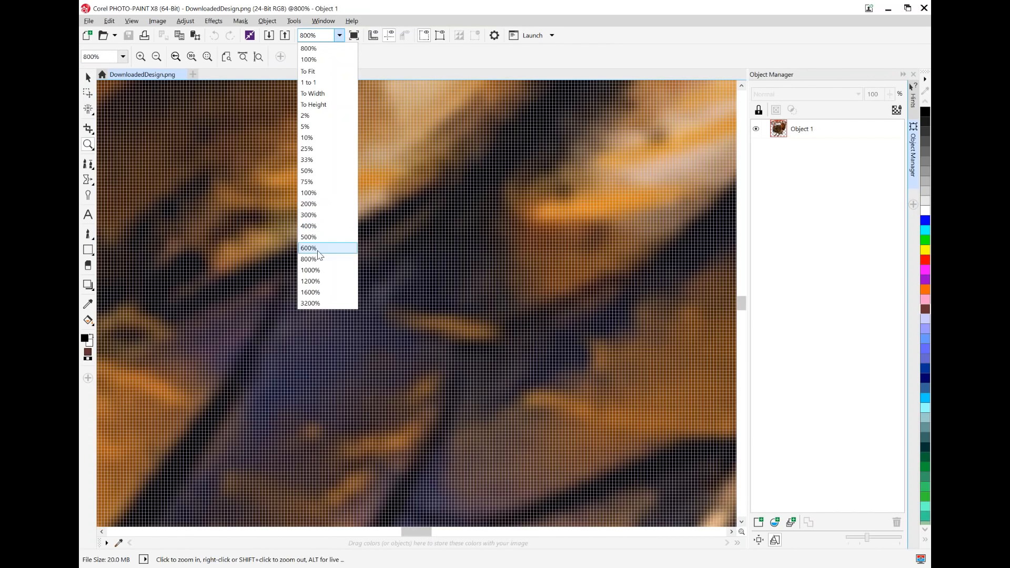
pyautogui.click(323, 281)
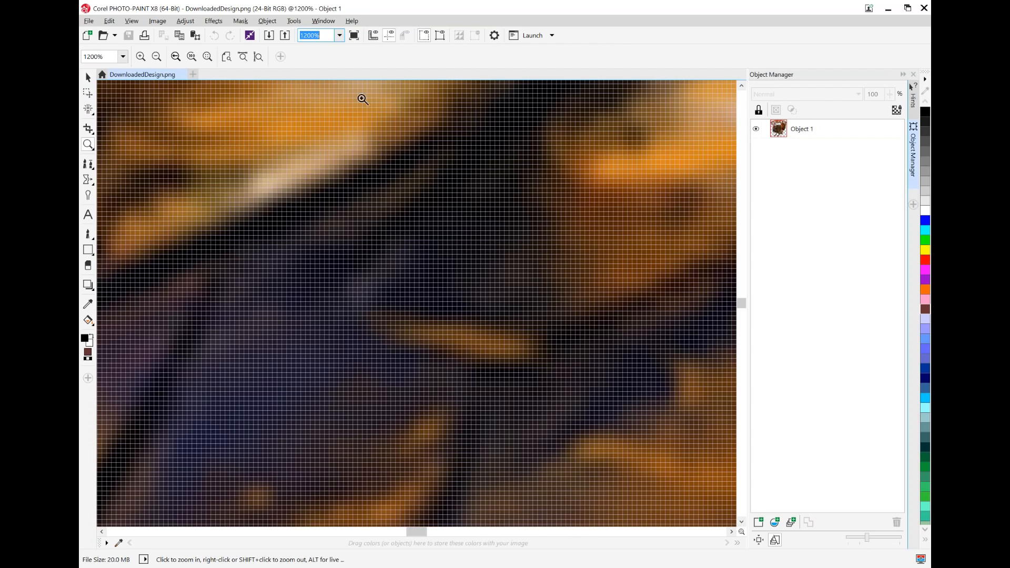
pyautogui.click(341, 36)
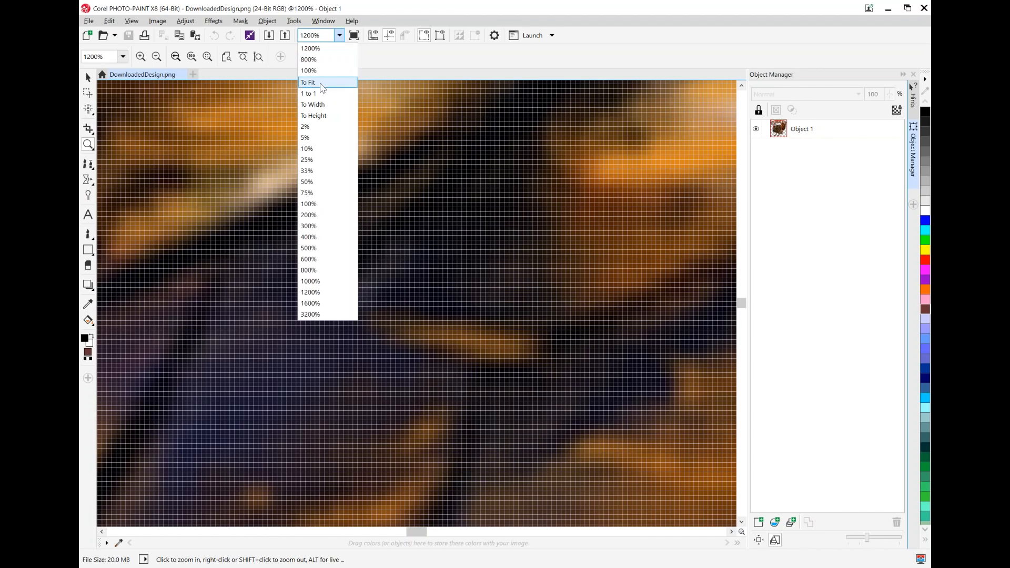
pyautogui.click(322, 87)
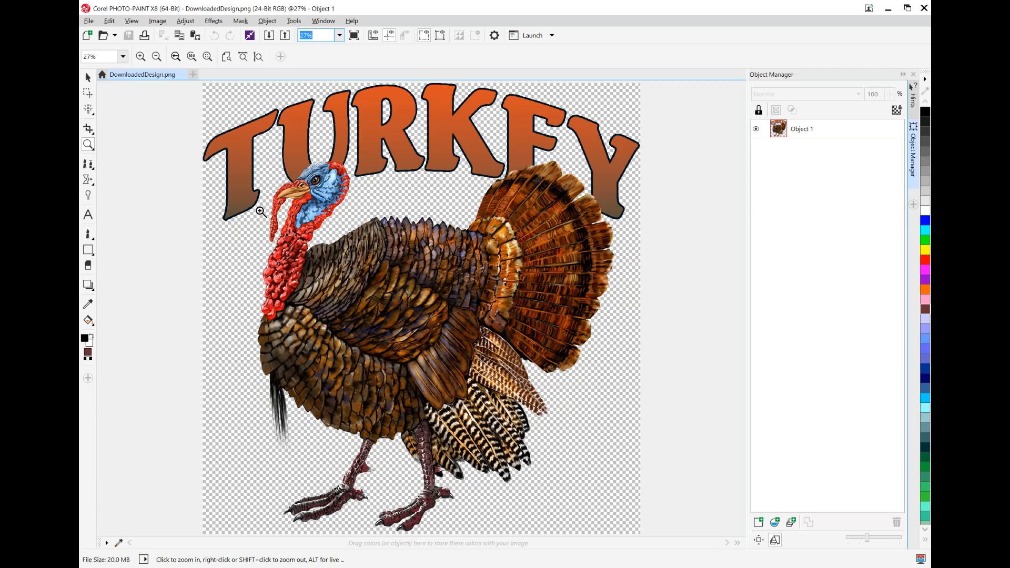
# Close the DownloadedDesign image without saving changes and minimize Corel PHOTO-PAINT
pyautogui.click(182, 75)
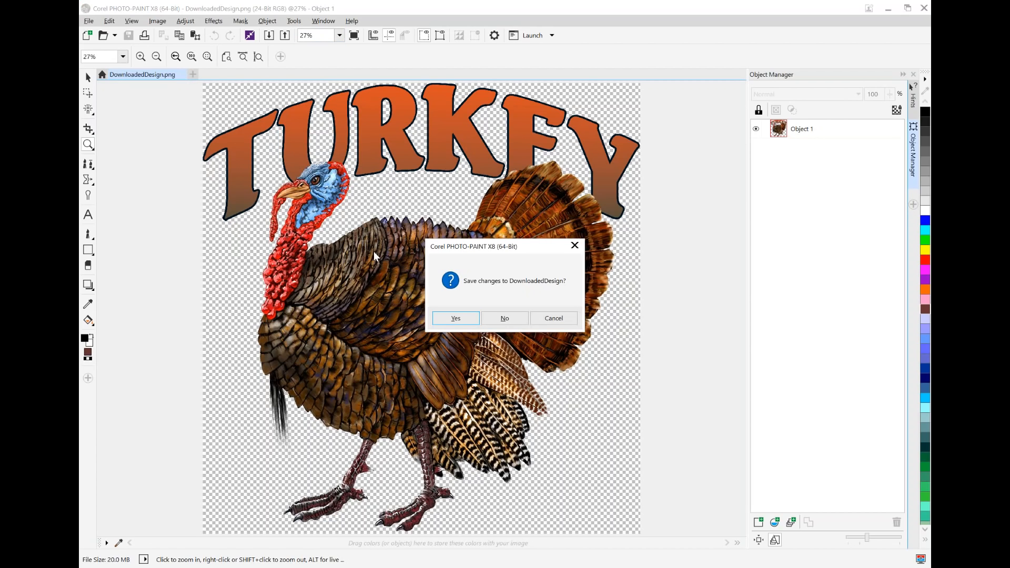
pyautogui.click(519, 319)
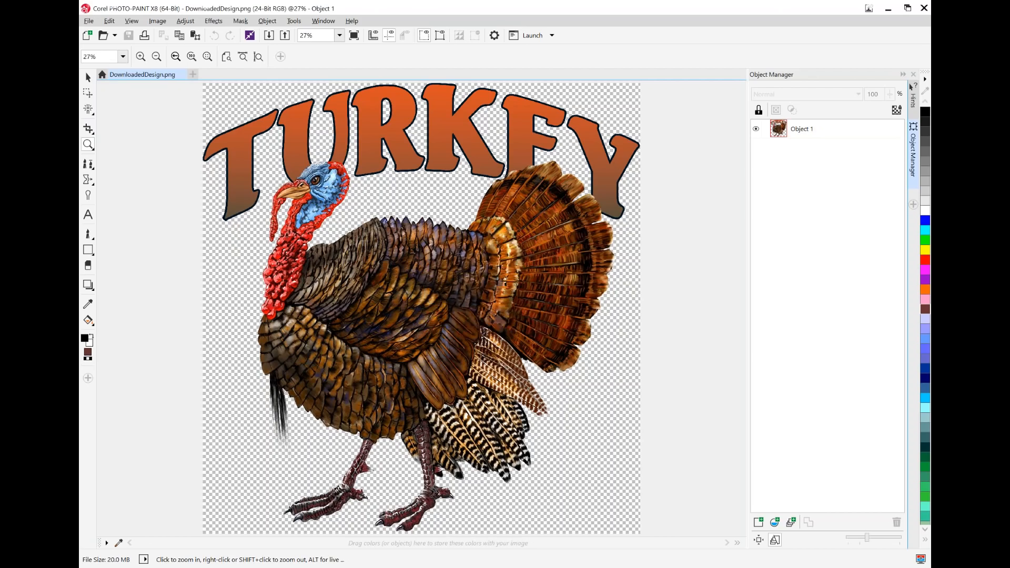
pyautogui.click(889, 9)
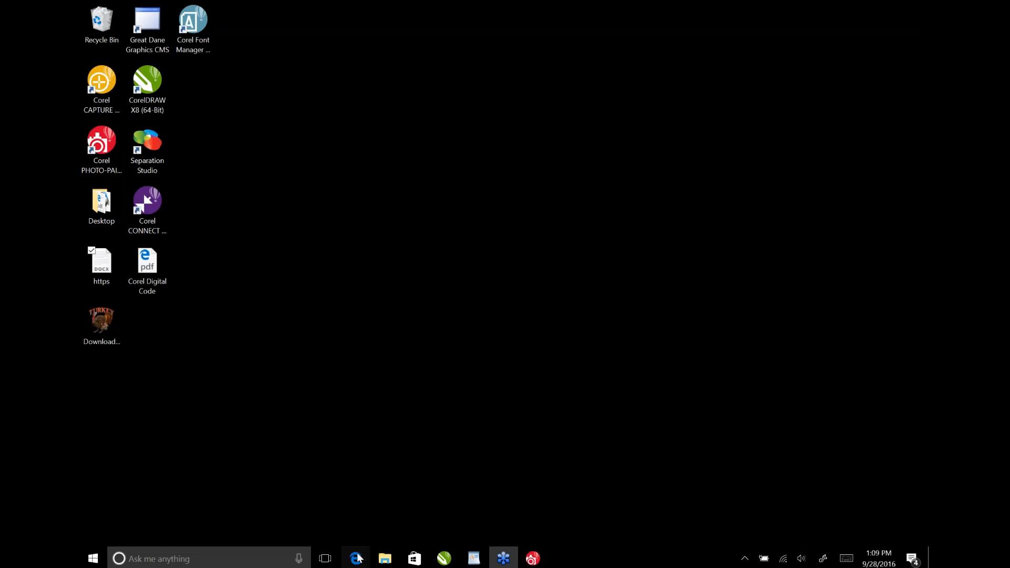
# Switch to the Great Dane Graphics site in the browser and search the stock art for football
pyautogui.moveTo(356, 558)
pyautogui.click(371, 496)
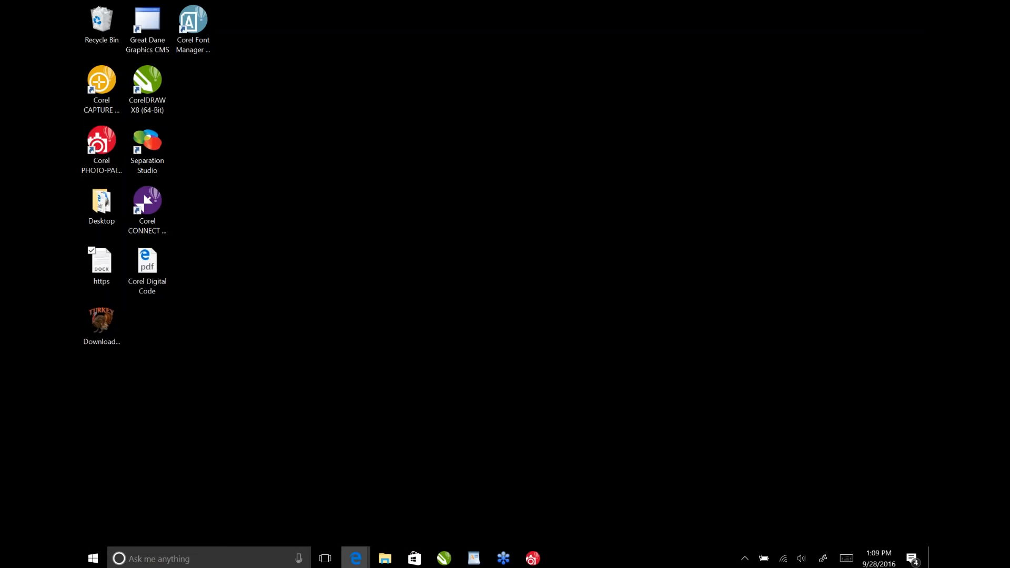
pyautogui.write('Football')
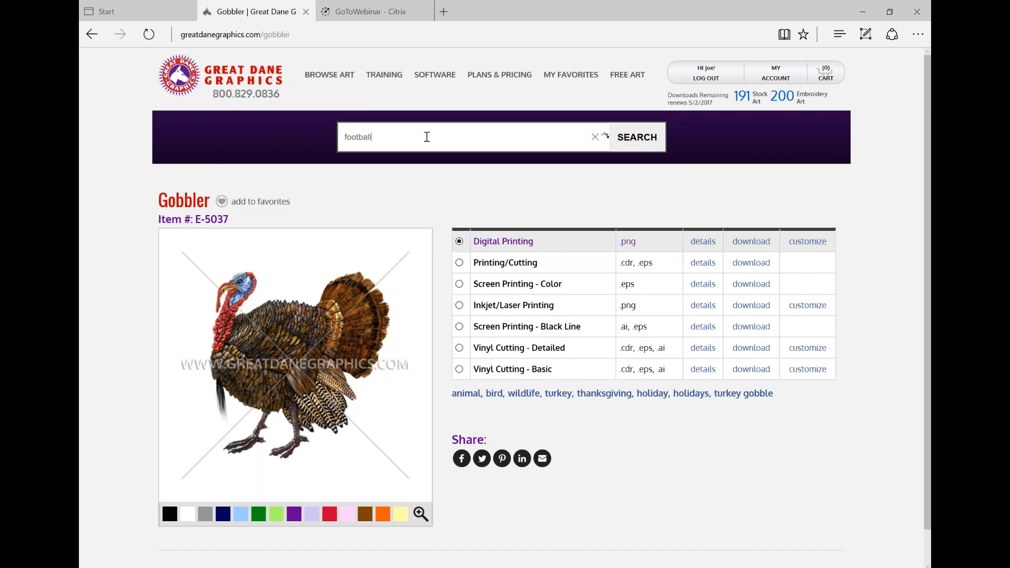
pyautogui.press('Return')
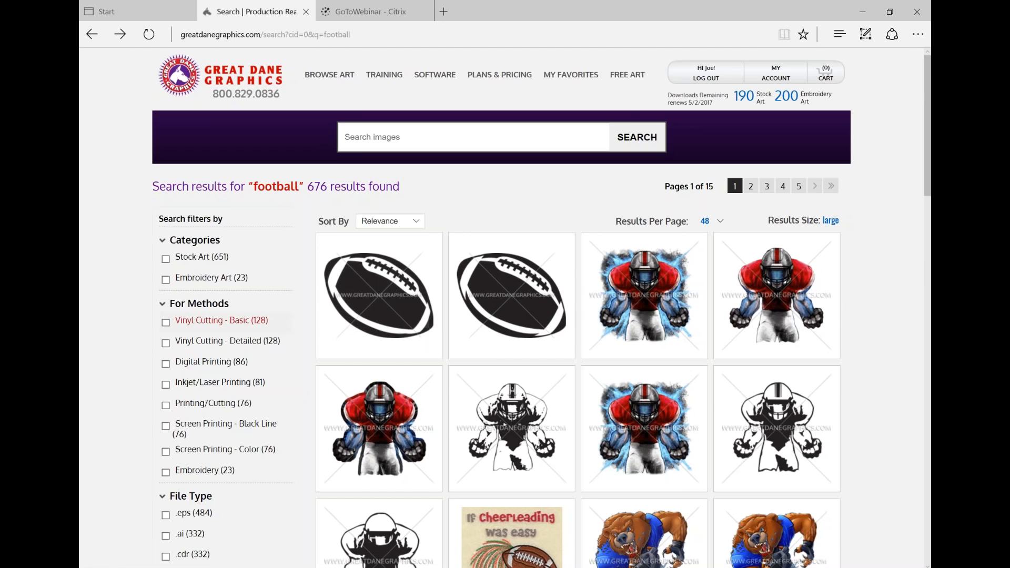
# Filter the football results to Digital Printing art and browse the designs
pyautogui.click(166, 365)
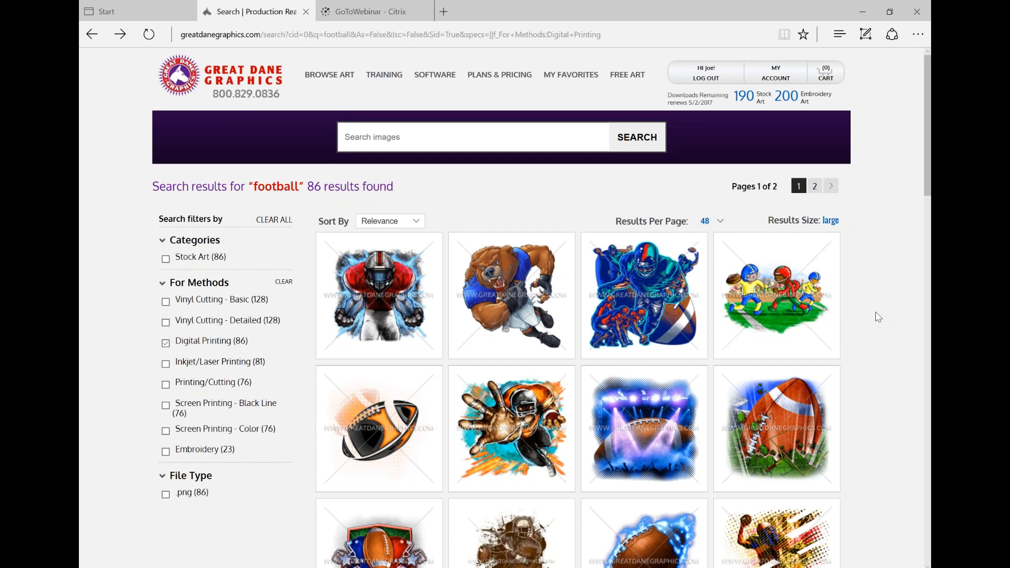
pyautogui.scroll(-2, 878, 317)
pyautogui.scroll(-5, 878, 317)
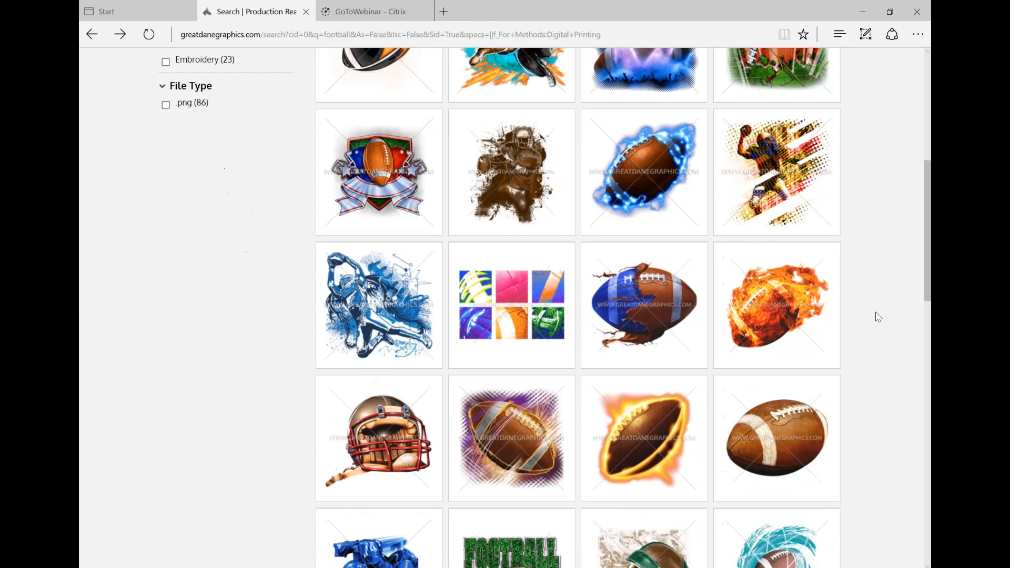
# Download the Digital Printing PNG version of the Fireball Football design and save FB20057-DIGITAL.zip to the Desktop
pyautogui.click(779, 306)
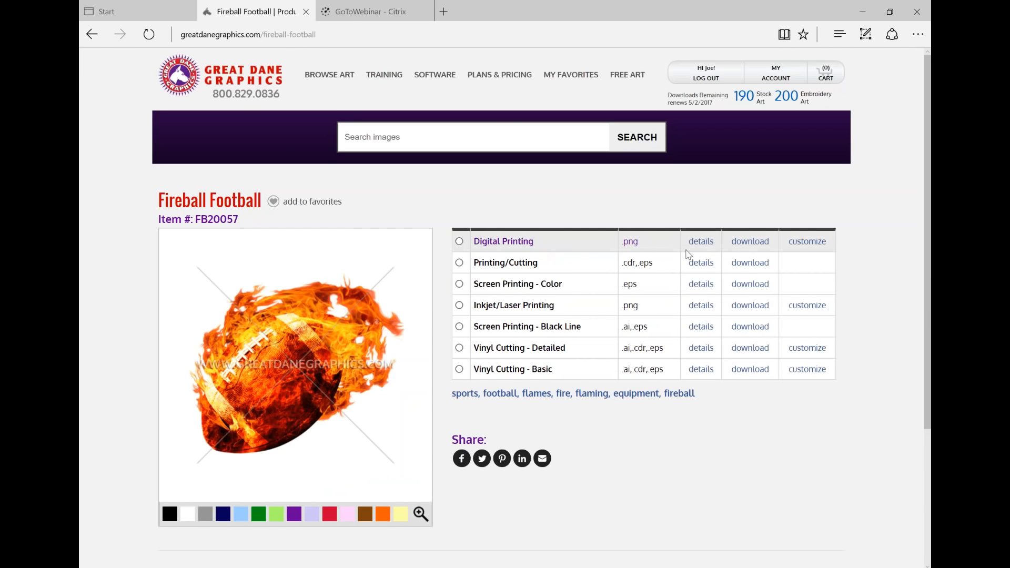
pyautogui.click(752, 247)
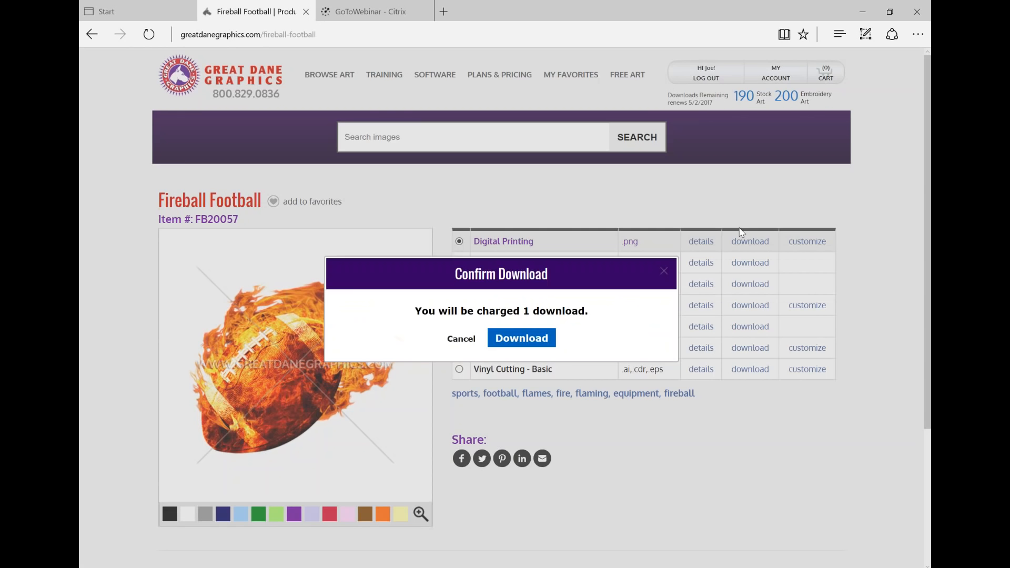
pyautogui.click(526, 339)
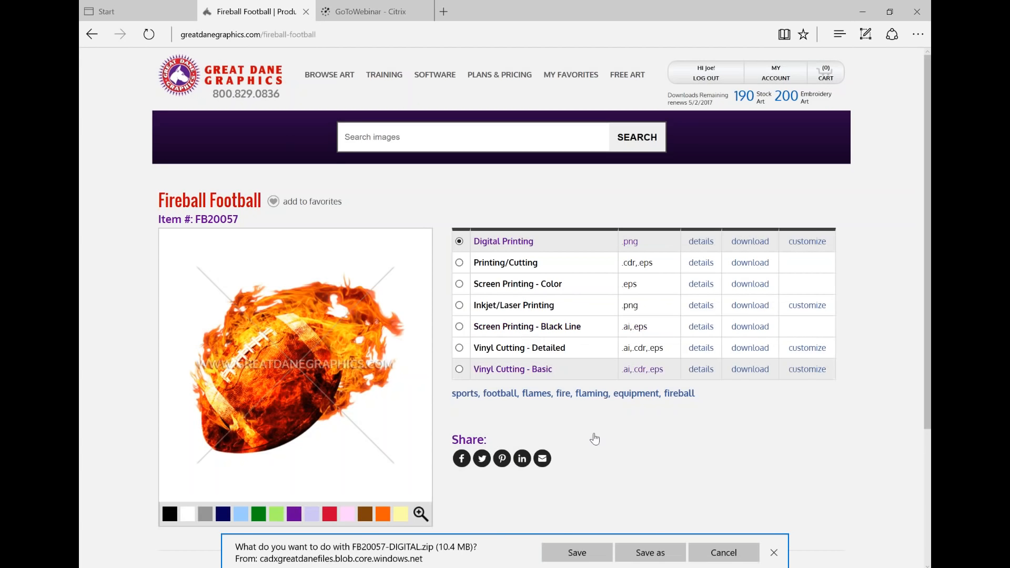
pyautogui.click(660, 551)
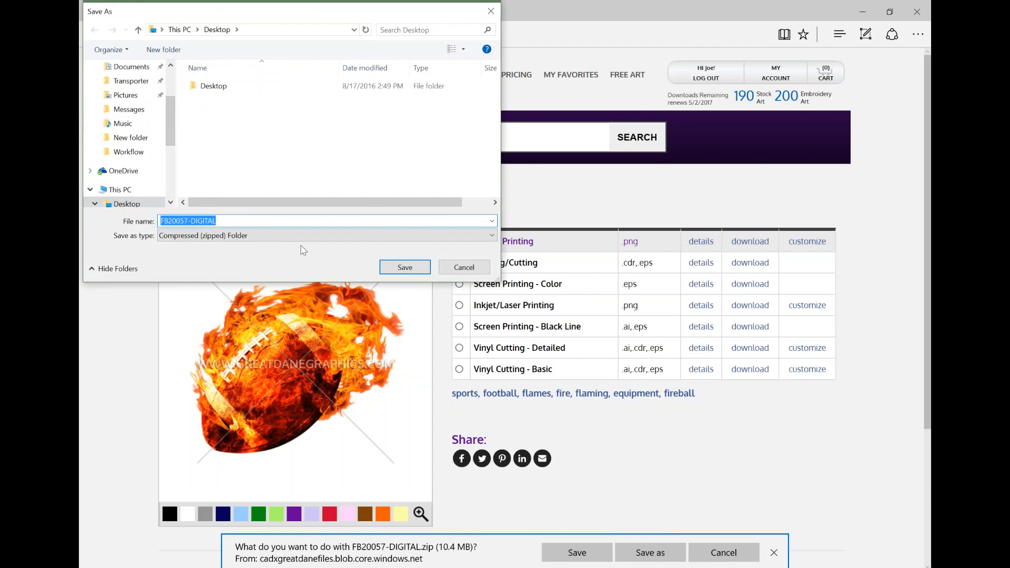
pyautogui.click(408, 268)
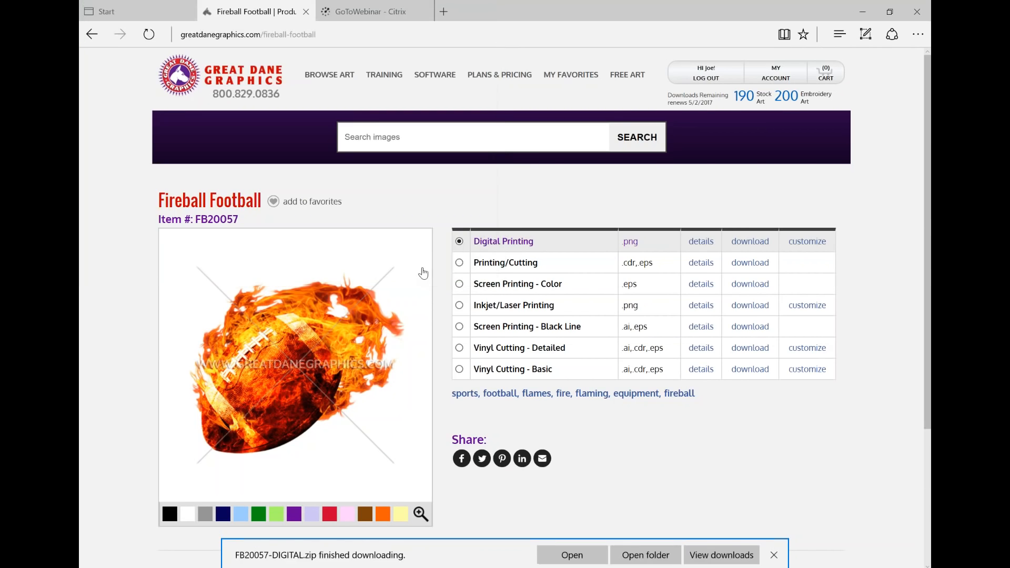
pyautogui.click(774, 555)
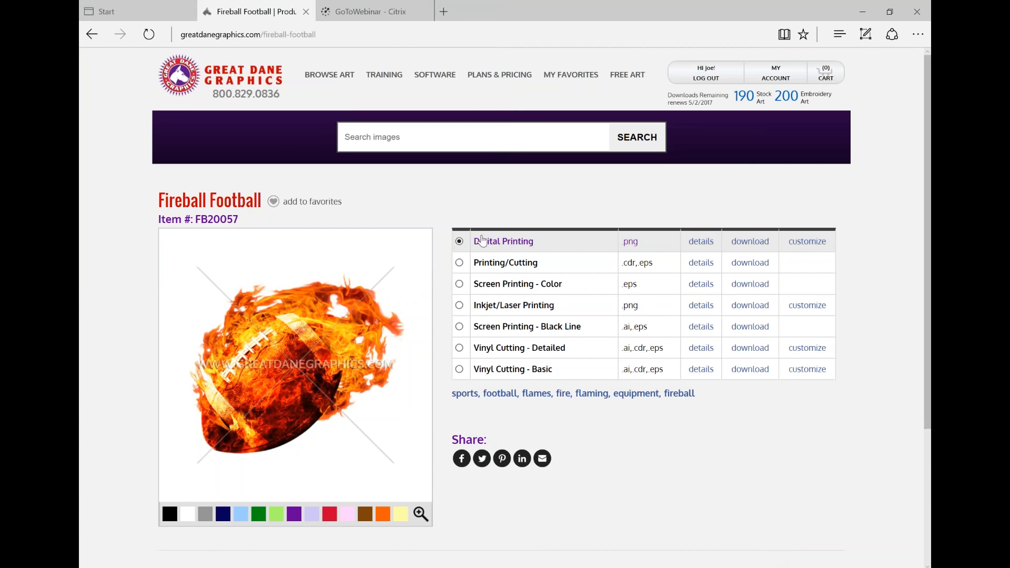
# Return to the football search results and open the Football New Helmet design farther down the list
pyautogui.click(92, 35)
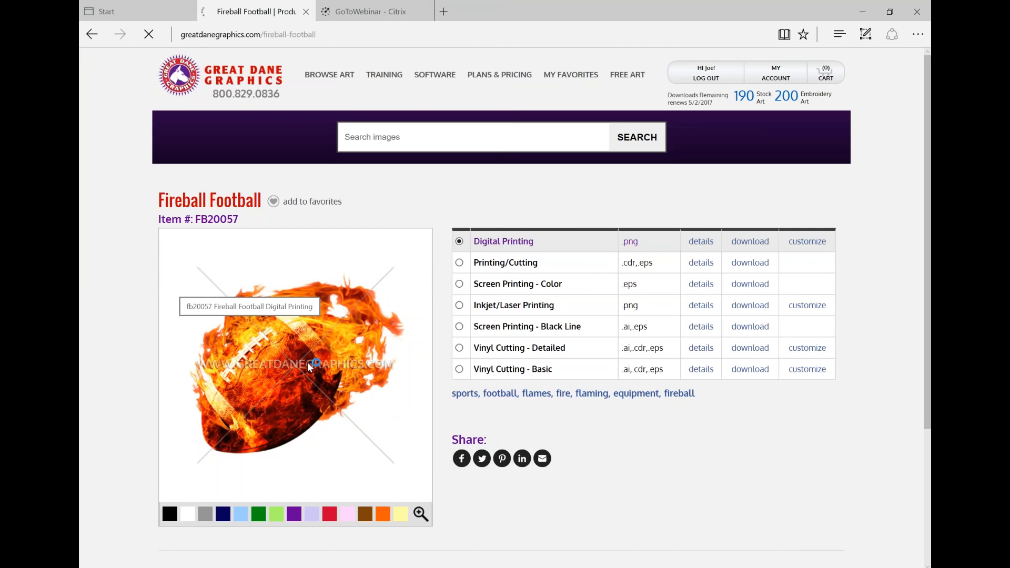
pyautogui.hotkey('alt', 'Left')
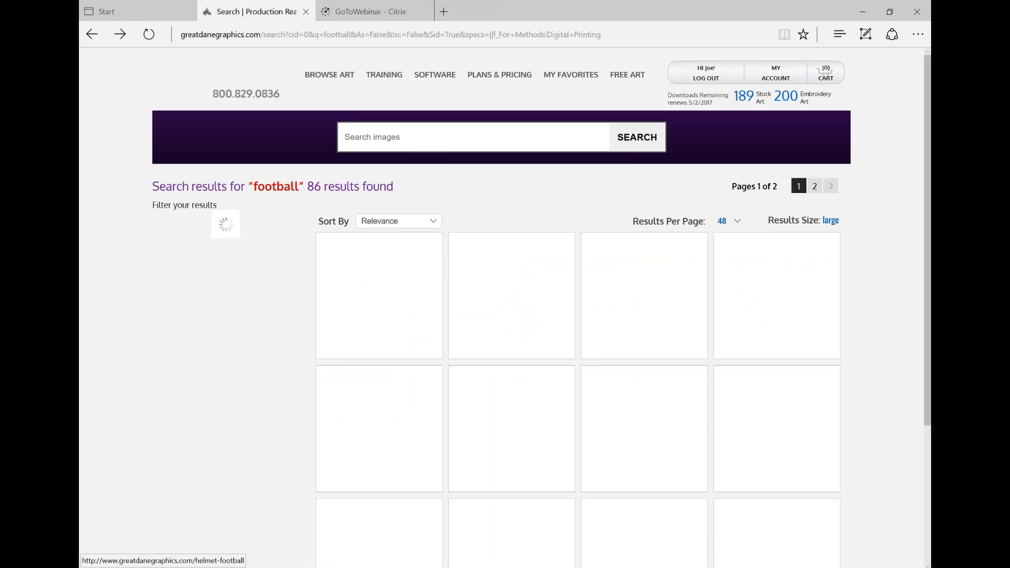
pyautogui.scroll(-7, 807, 388)
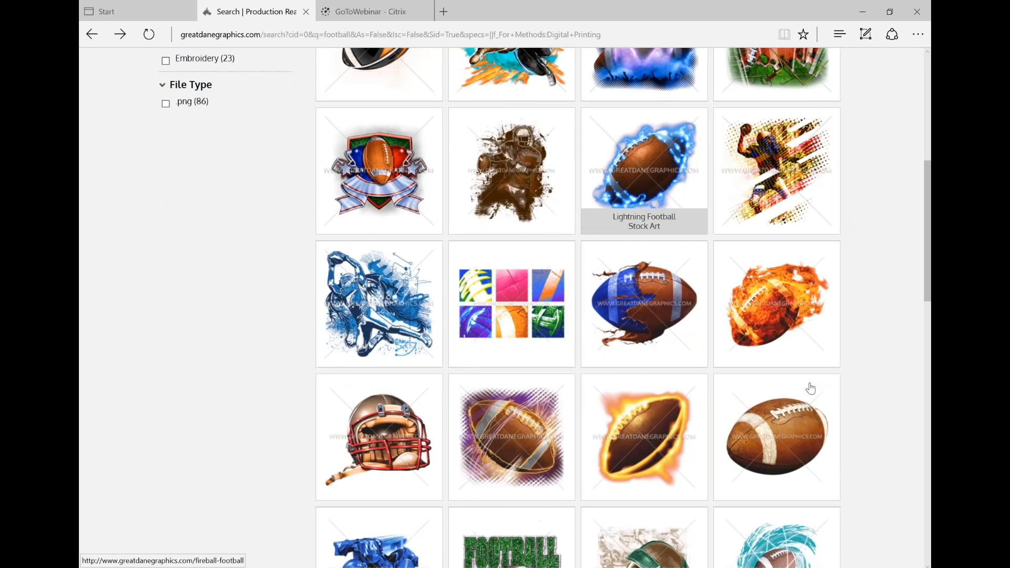
pyautogui.scroll(-18, 834, 362)
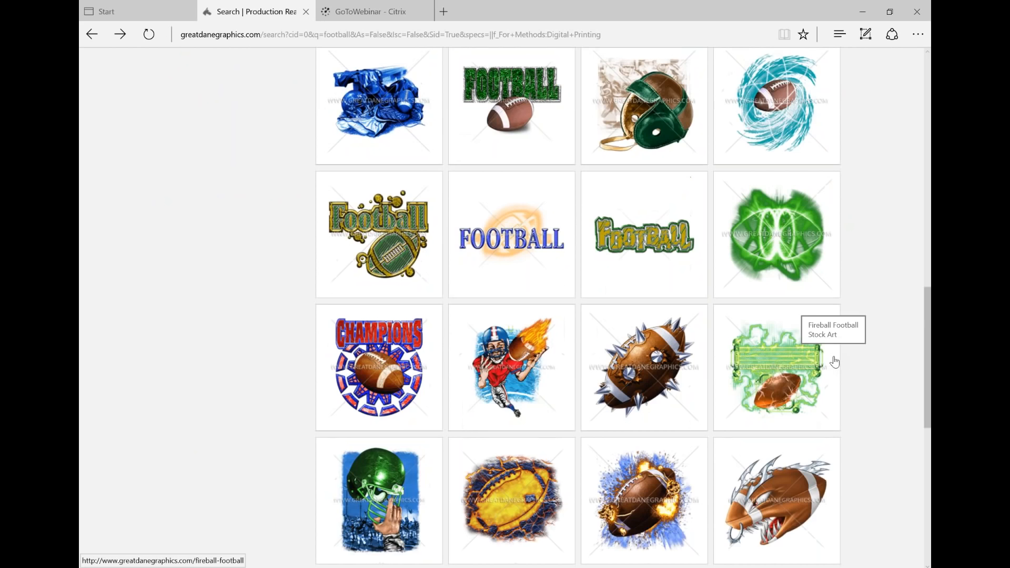
pyautogui.click(814, 478)
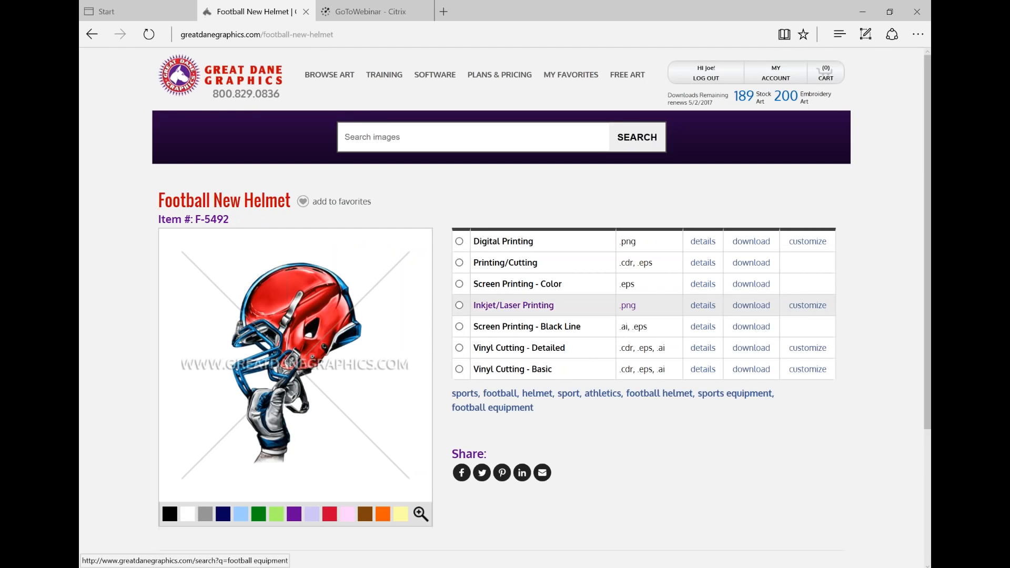
# Download the helmet design's Digital Printing PNG version and save F-5492-DIGITAL.zip to the Desktop
pyautogui.click(752, 242)
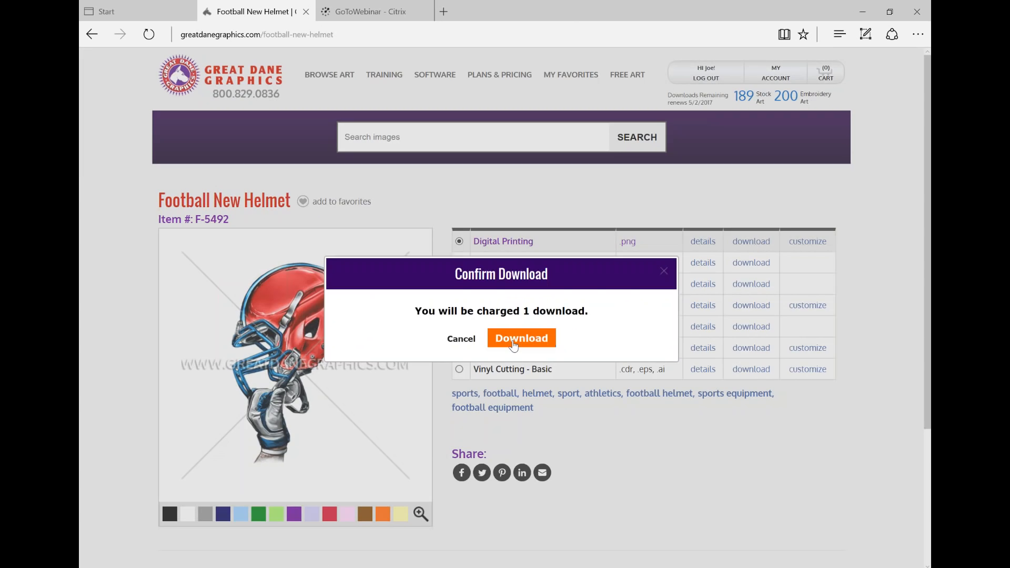
pyautogui.click(522, 340)
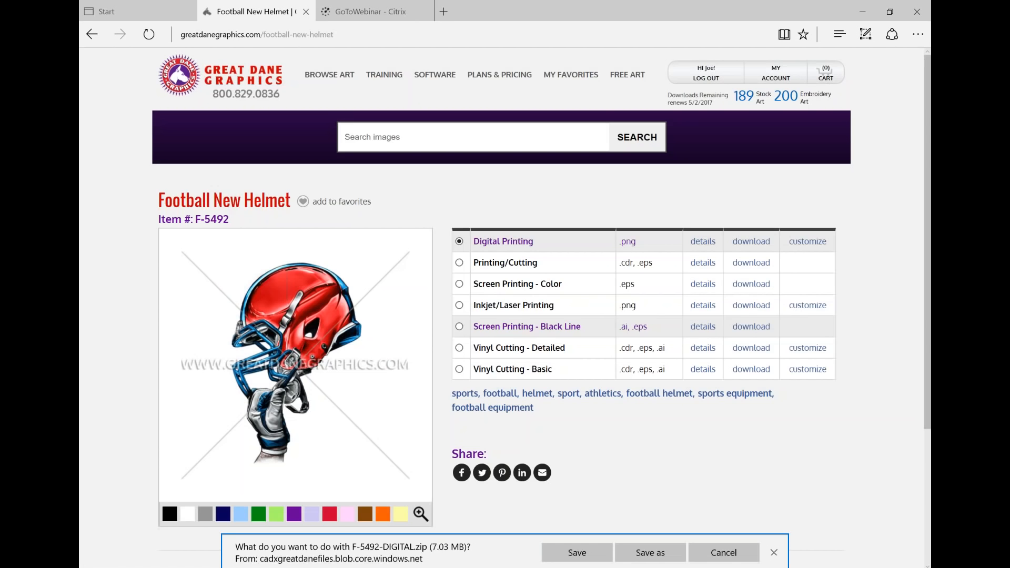
pyautogui.click(652, 550)
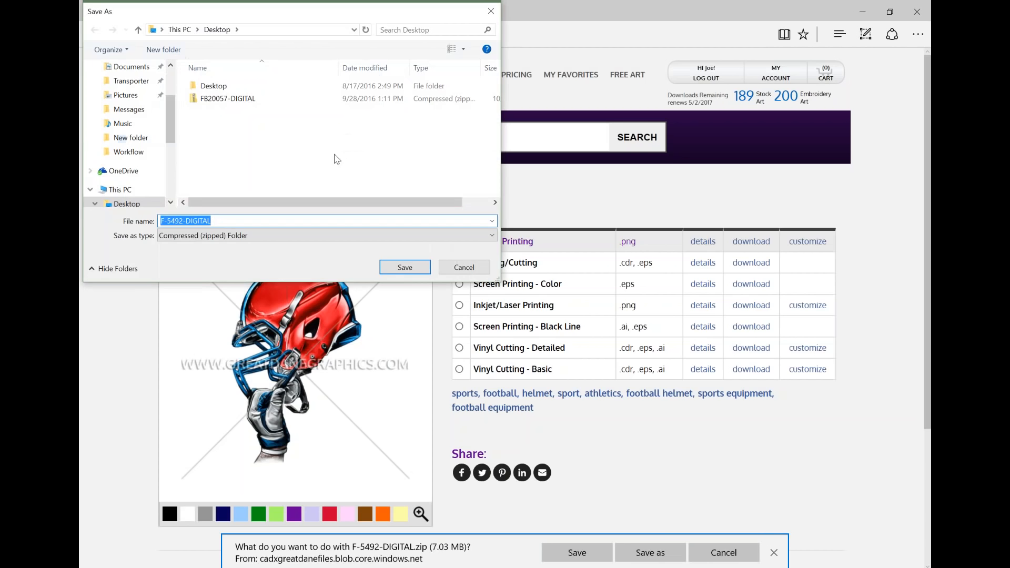
pyautogui.click(416, 267)
pyautogui.click(774, 556)
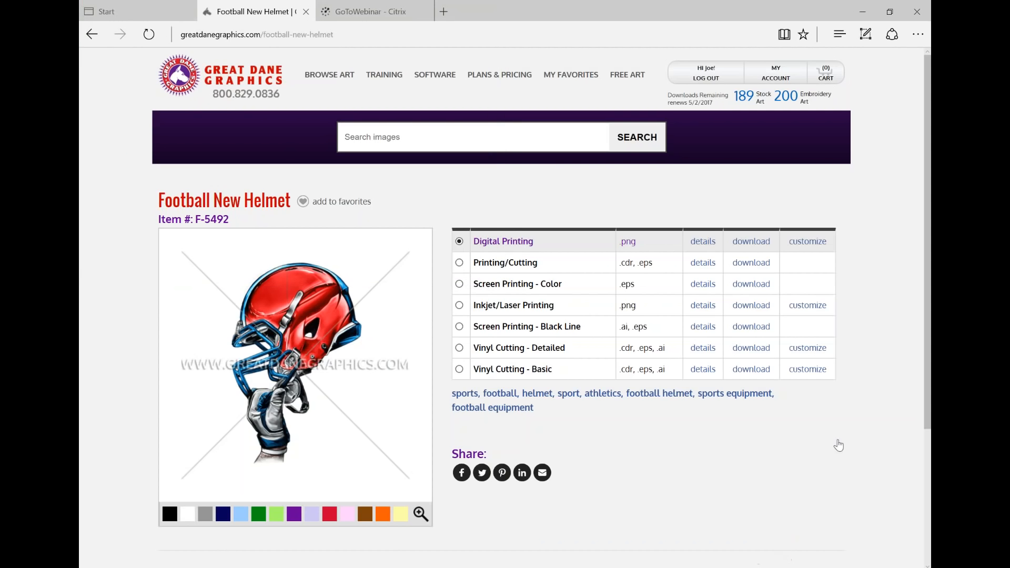
# Minimize the browser and copy the FB20057-DIGITAL PNG out of its zip archive onto the desktop
pyautogui.click(867, 12)
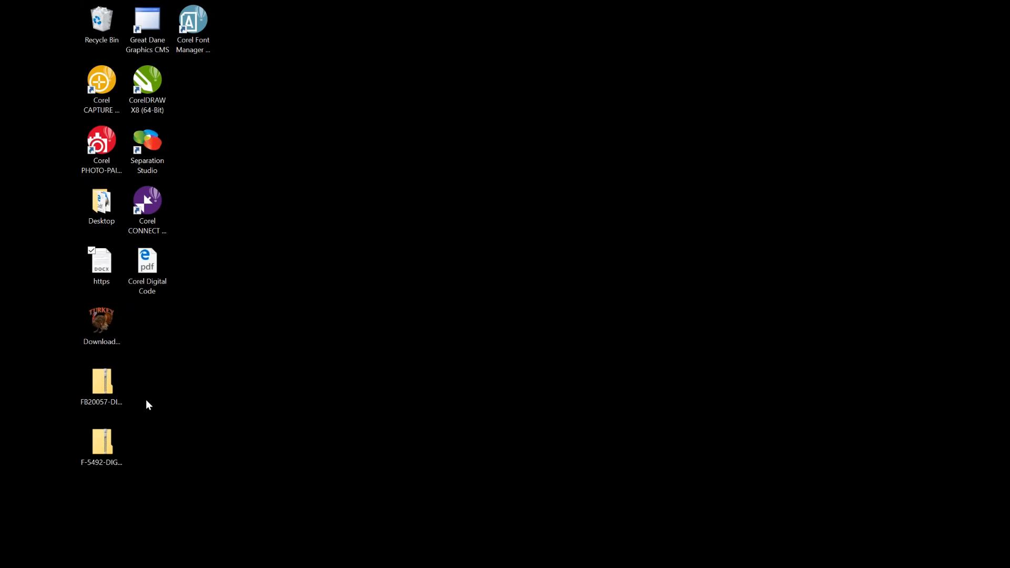
pyautogui.doubleClick(106, 383)
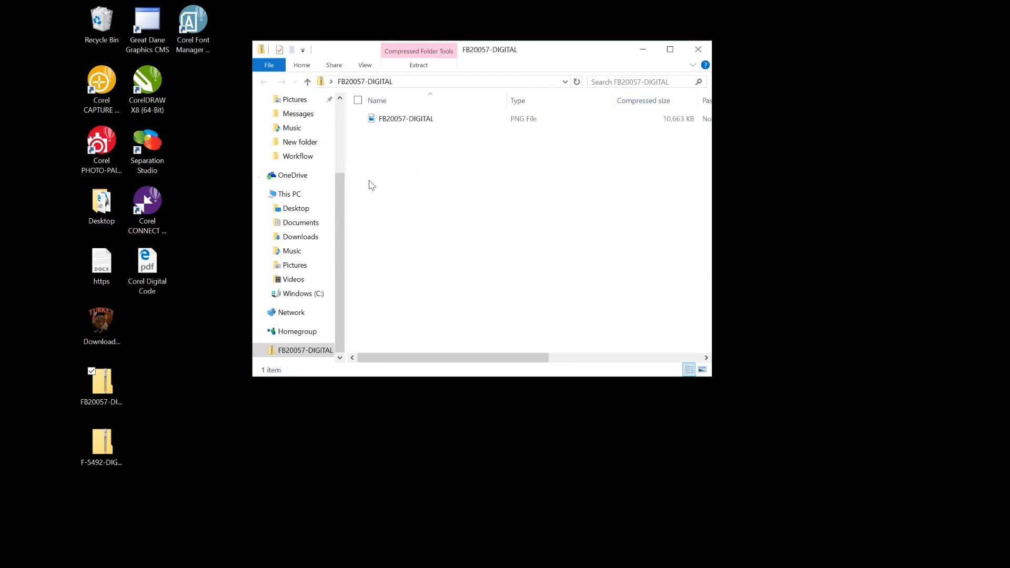
pyautogui.moveTo(410, 122); pyautogui.dragTo(153, 349)
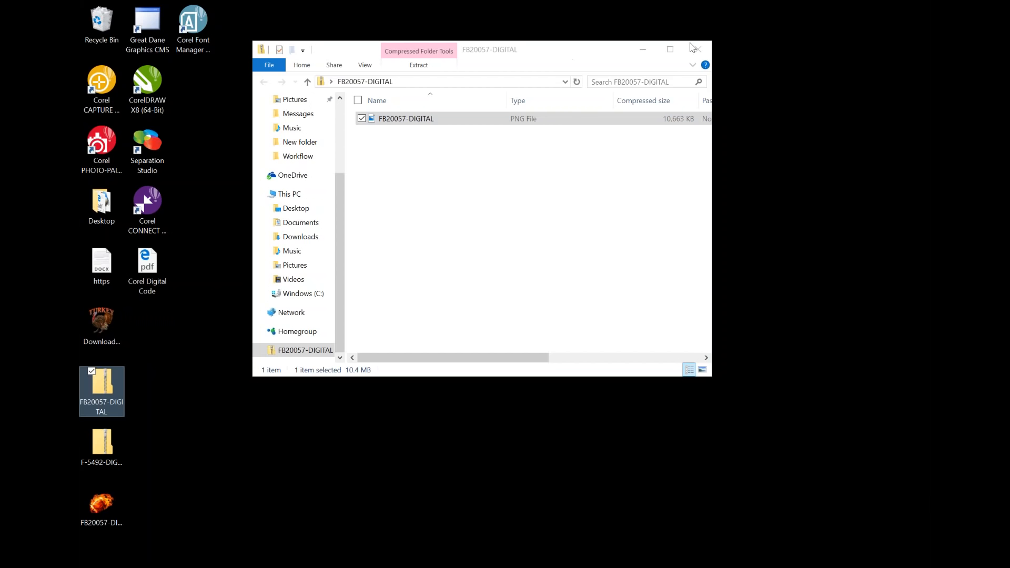
pyautogui.click(643, 50)
# Move the FB20057-DIGITAL zip to the Recycle Bin and shift the remaining two download icons up to close the gap
pyautogui.moveTo(103, 381); pyautogui.dragTo(100, 25)
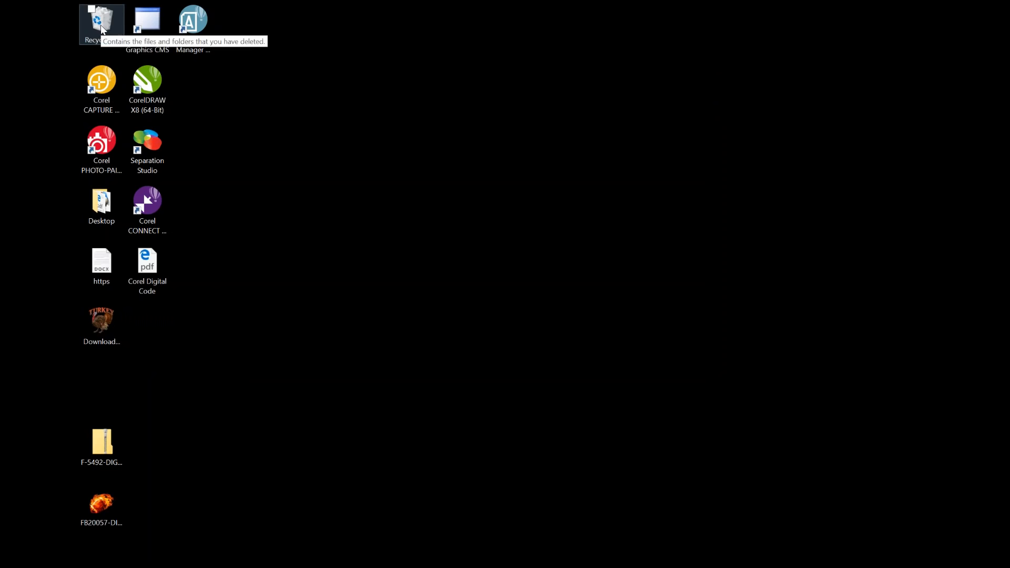
pyautogui.moveTo(112, 448); pyautogui.dragTo(105, 384)
pyautogui.moveTo(95, 521); pyautogui.dragTo(103, 424)
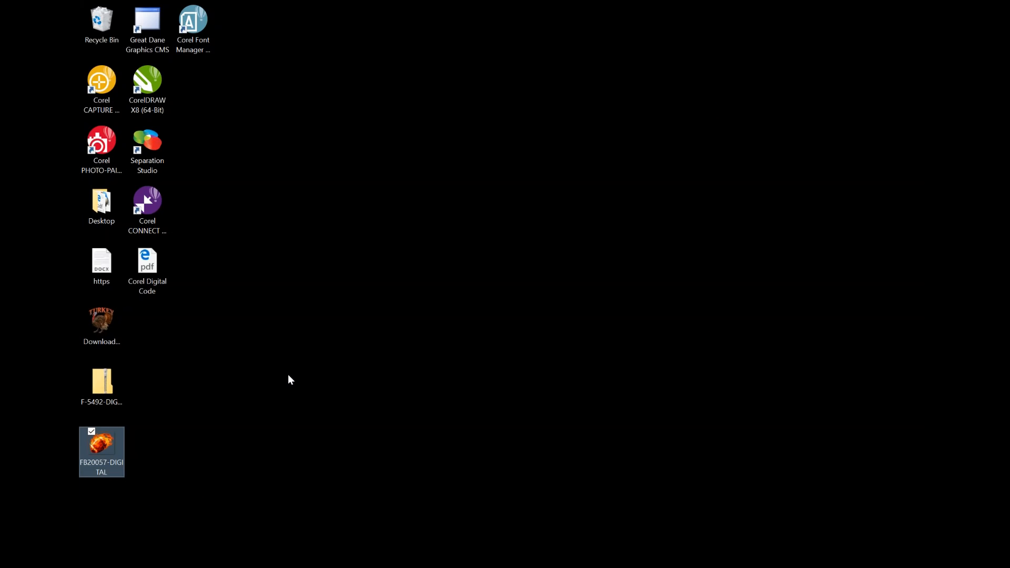
# Copy the F-5492-DIGITAL PNG out of its zip archive onto the desktop and close the archive window
pyautogui.rightClick(100, 383)
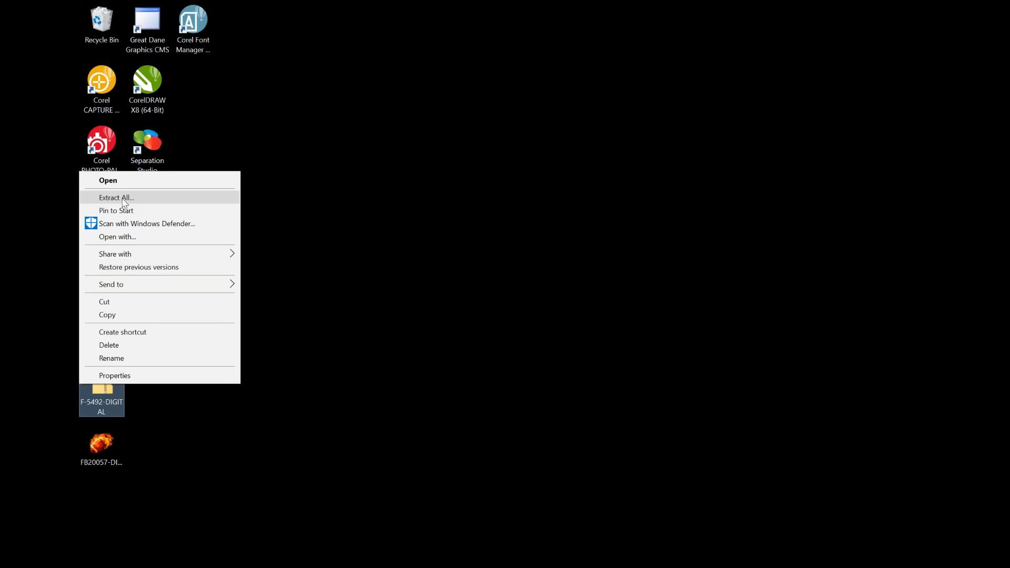
pyautogui.click(352, 350)
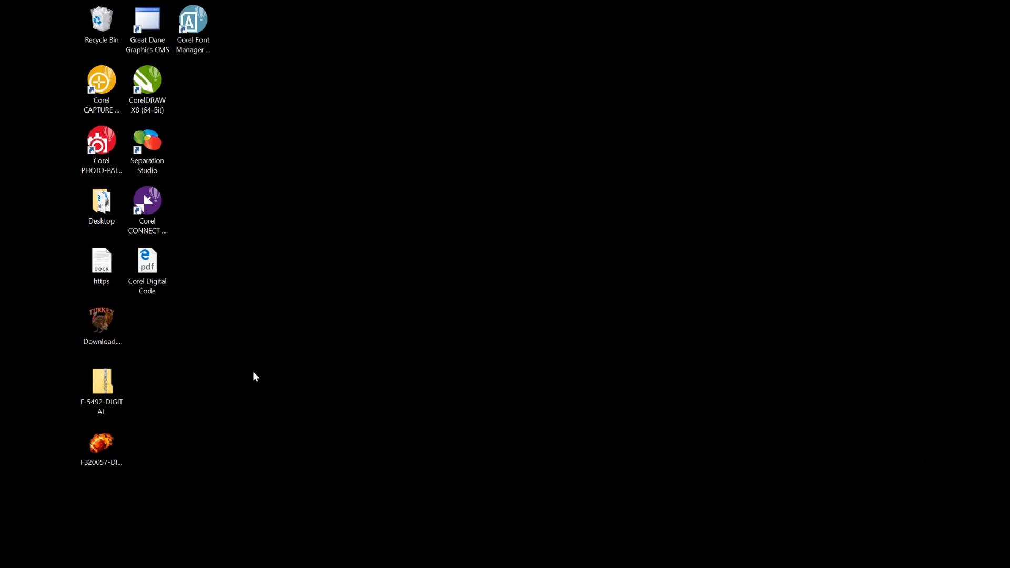
pyautogui.doubleClick(116, 397)
pyautogui.moveTo(397, 119); pyautogui.dragTo(181, 405)
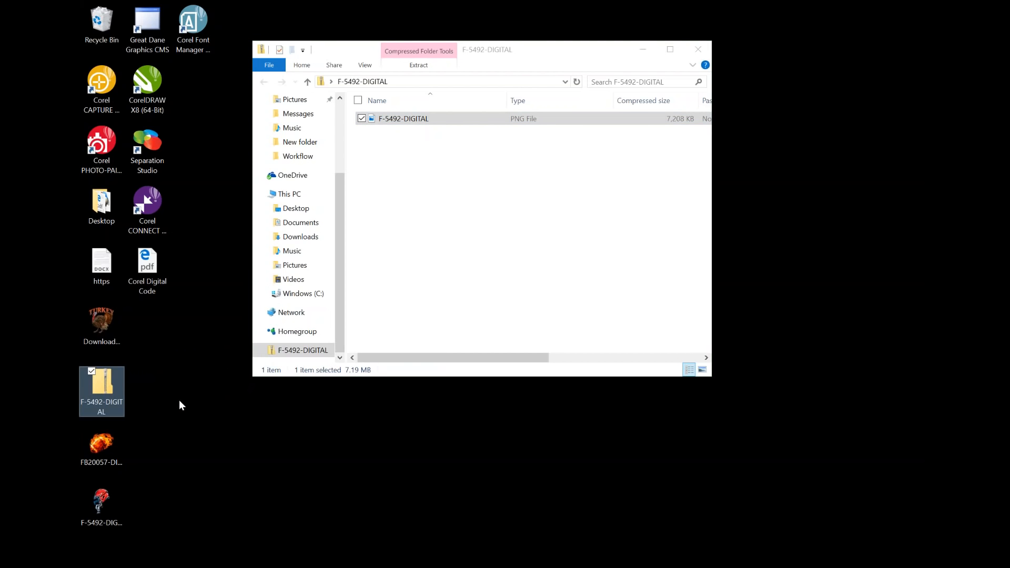
pyautogui.click(701, 50)
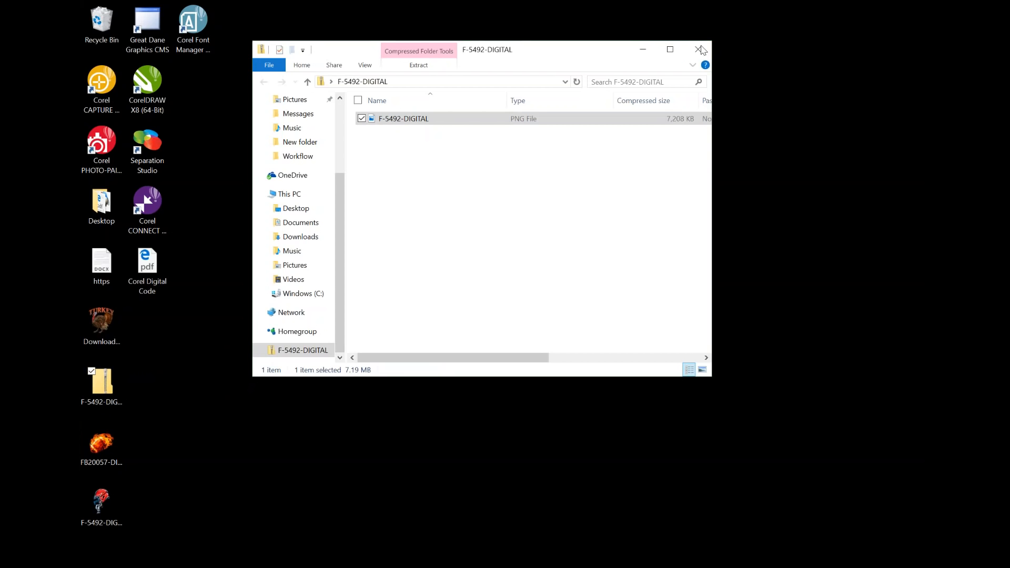
# Move the F-5492-DIGITAL zip to the Recycle Bin and shift the football and helmet image icons up to close the gap
pyautogui.moveTo(119, 390); pyautogui.dragTo(110, 26)
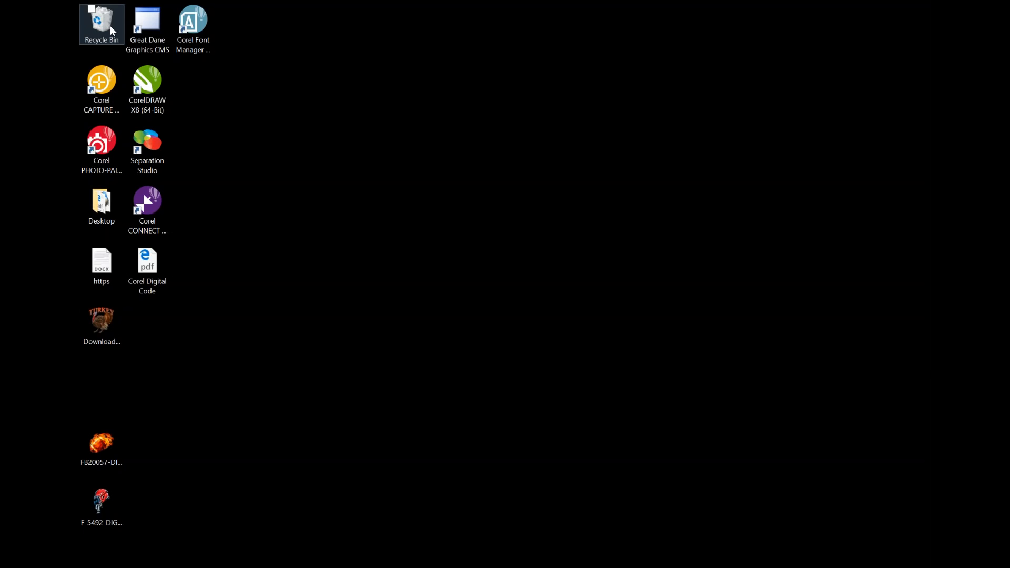
pyautogui.moveTo(99, 402); pyautogui.dragTo(139, 492)
pyautogui.moveTo(104, 446); pyautogui.dragTo(110, 387)
pyautogui.click(230, 371)
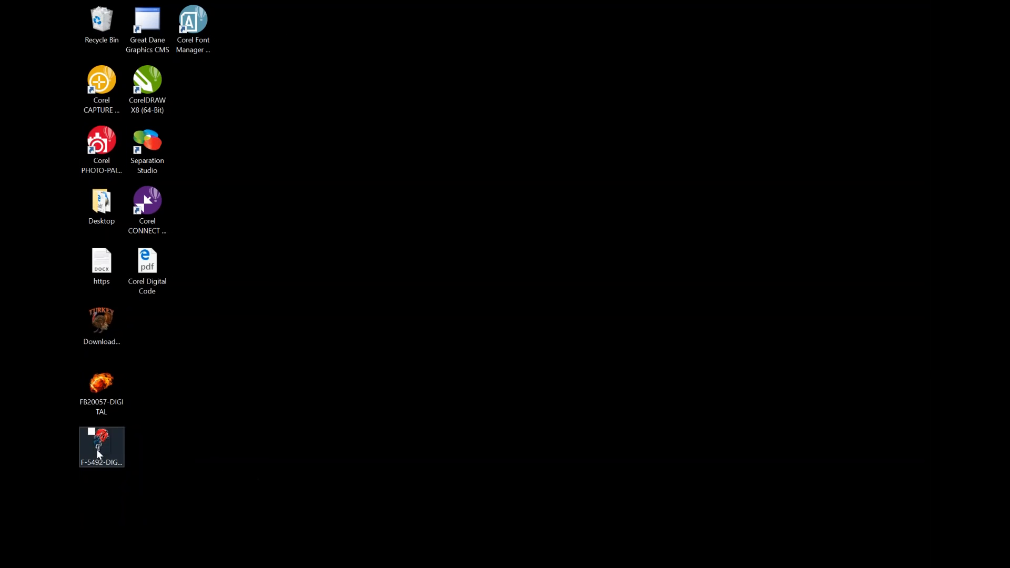
# Switch to CorelDRAW and create a new 14 × 14 inch, one-page CMYK document at 300 dpi
pyautogui.moveTo(358, 567)
pyautogui.click(444, 557)
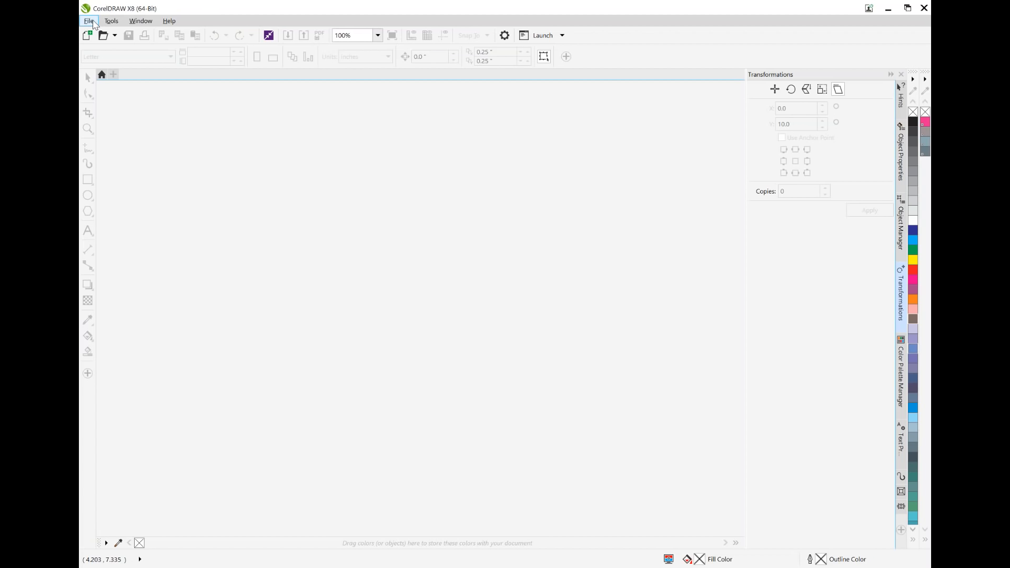
pyautogui.click(93, 22)
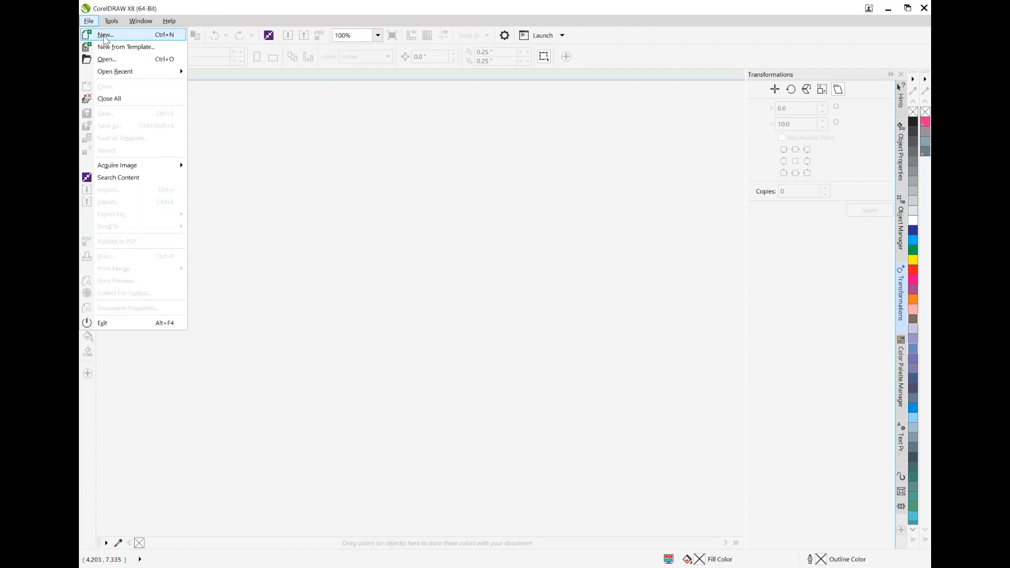
pyautogui.click(105, 38)
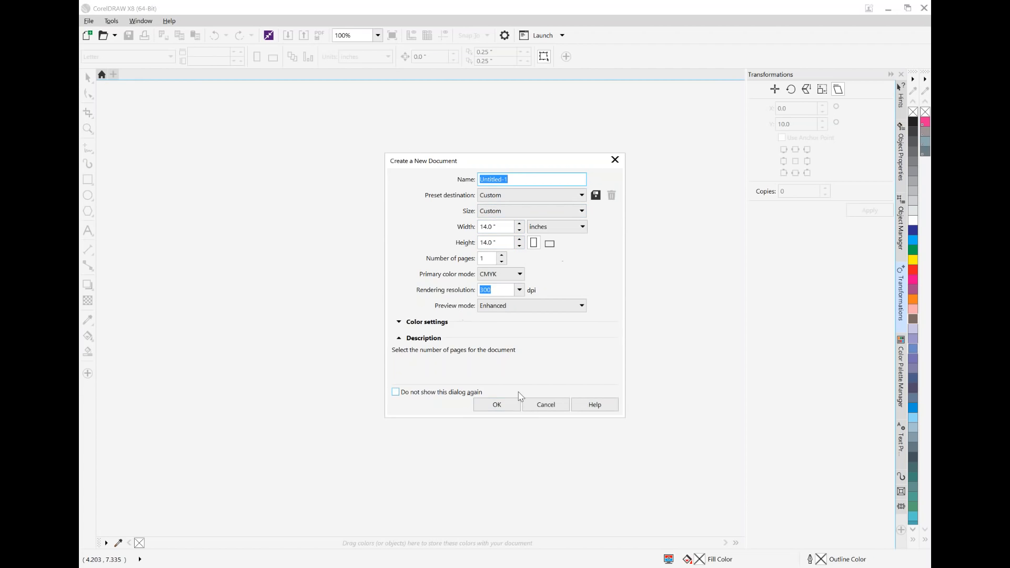
pyautogui.click(496, 405)
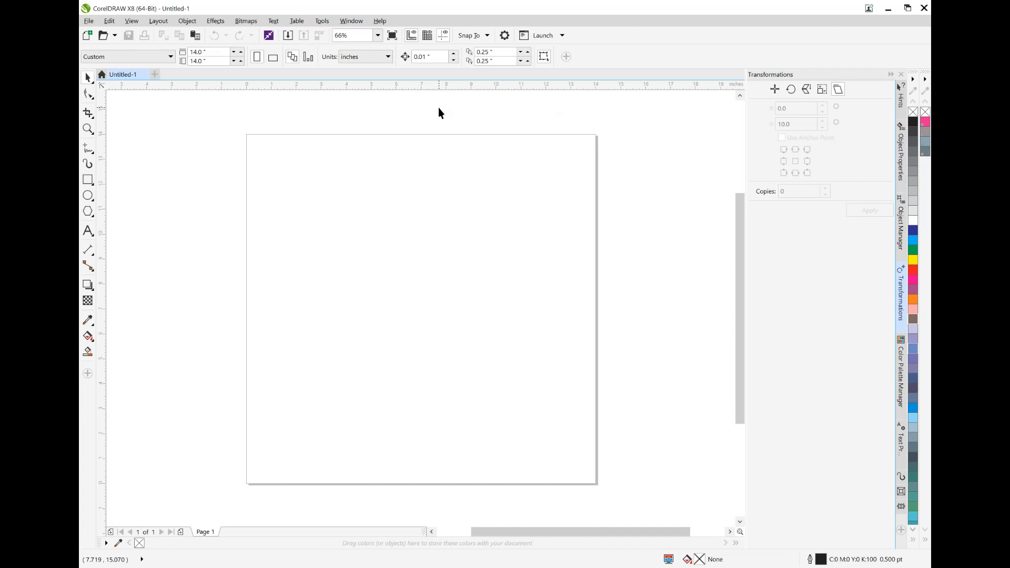
# Import FB20057-DIGITAL.png from the Desktop and place it on the page at about 12.9 × 11.2 inches
pyautogui.click(85, 22)
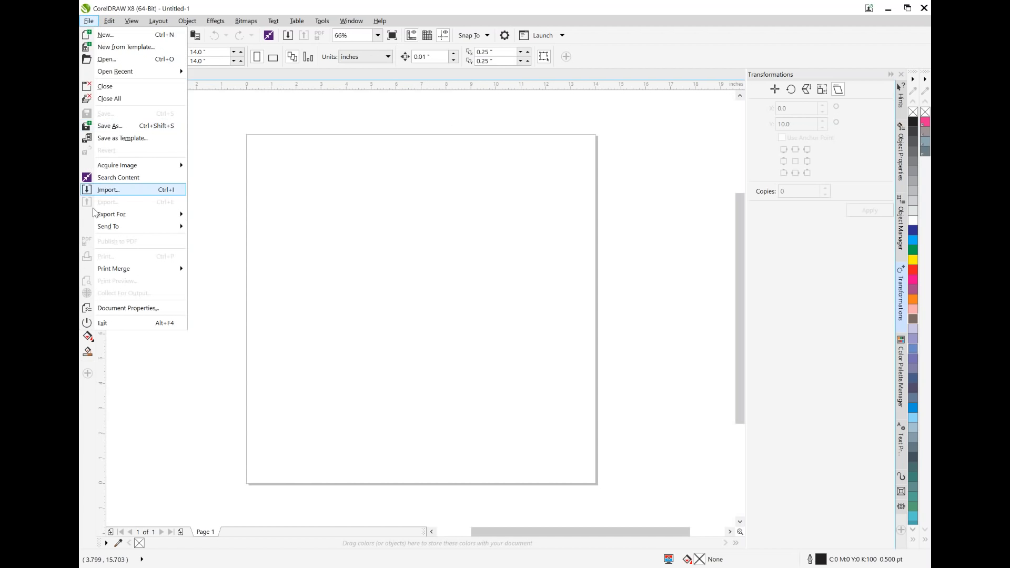
pyautogui.click(135, 190)
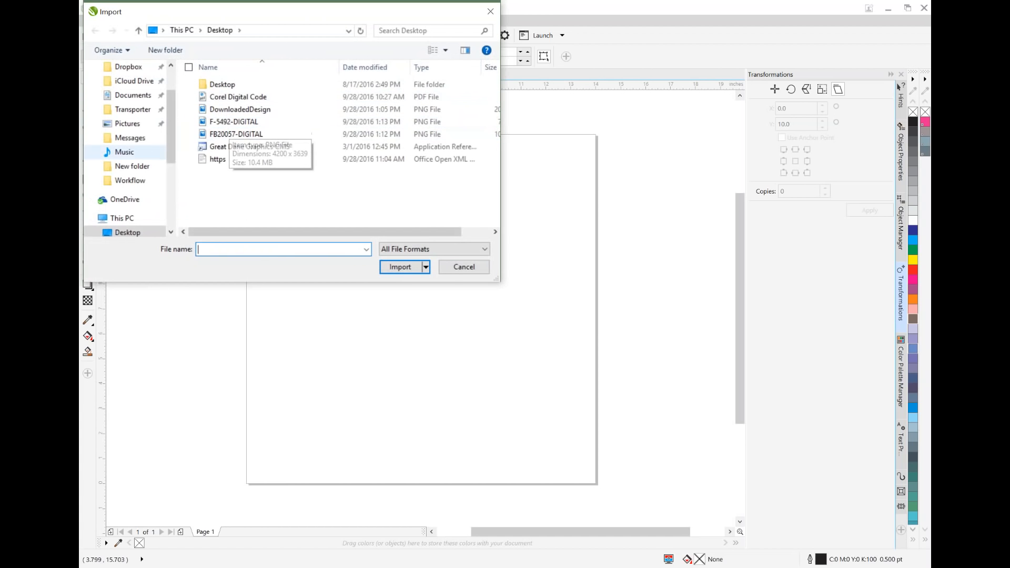
pyautogui.click(253, 138)
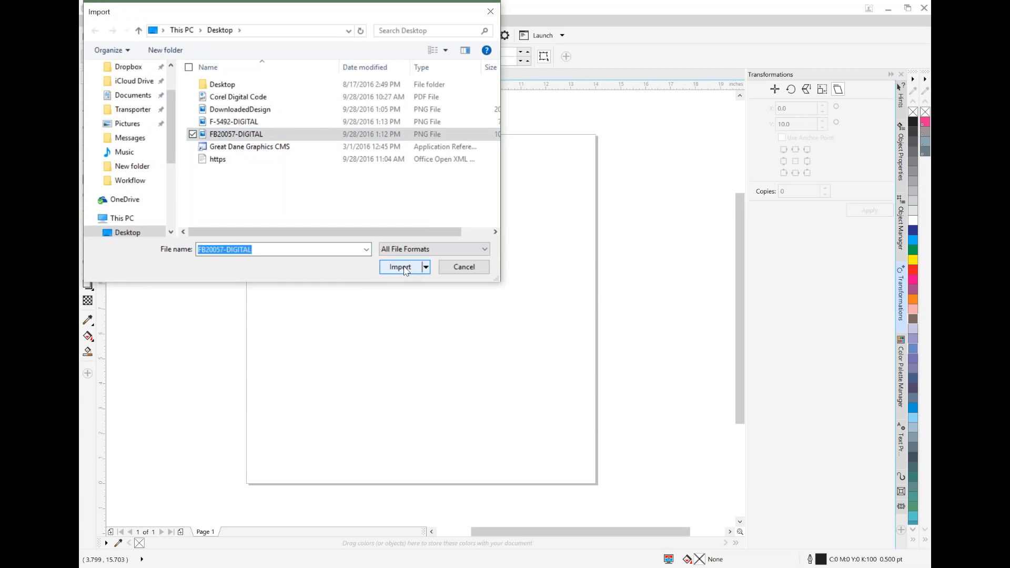
pyautogui.click(402, 267)
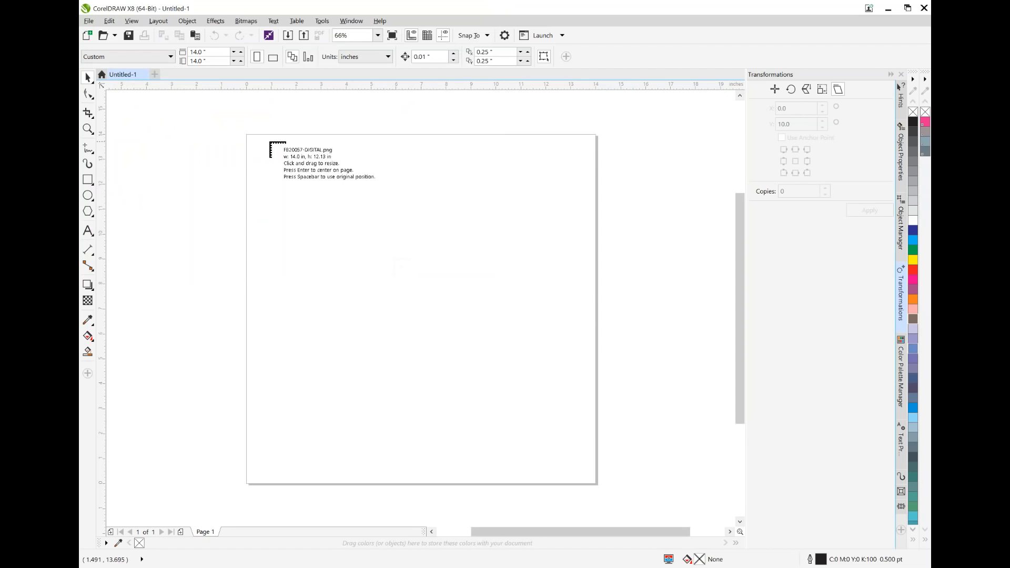
pyautogui.moveTo(445, 360); pyautogui.dragTo(608, 487)
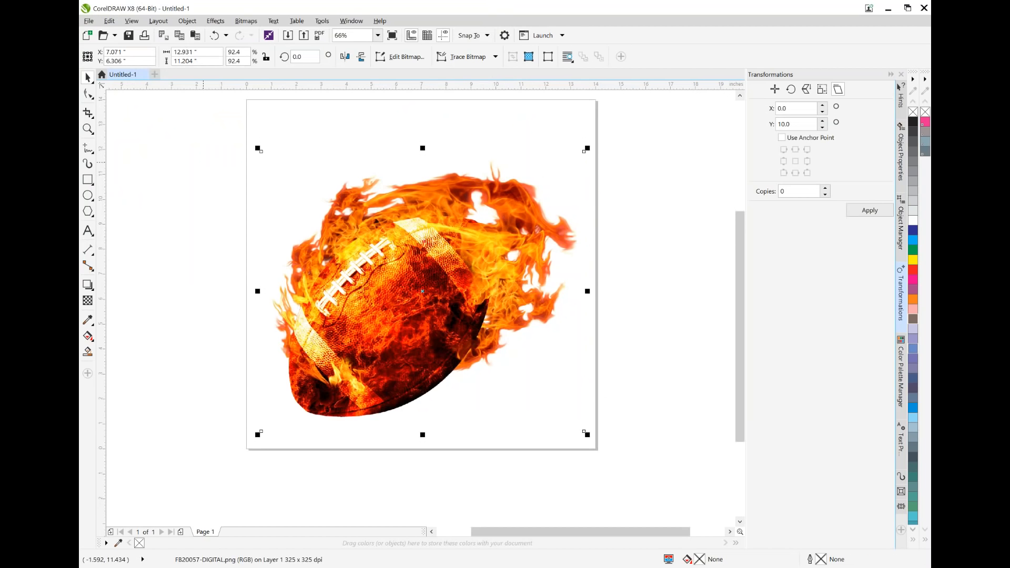
# Delete the fireball football image from the page
pyautogui.rightClick(411, 298)
pyautogui.click(448, 384)
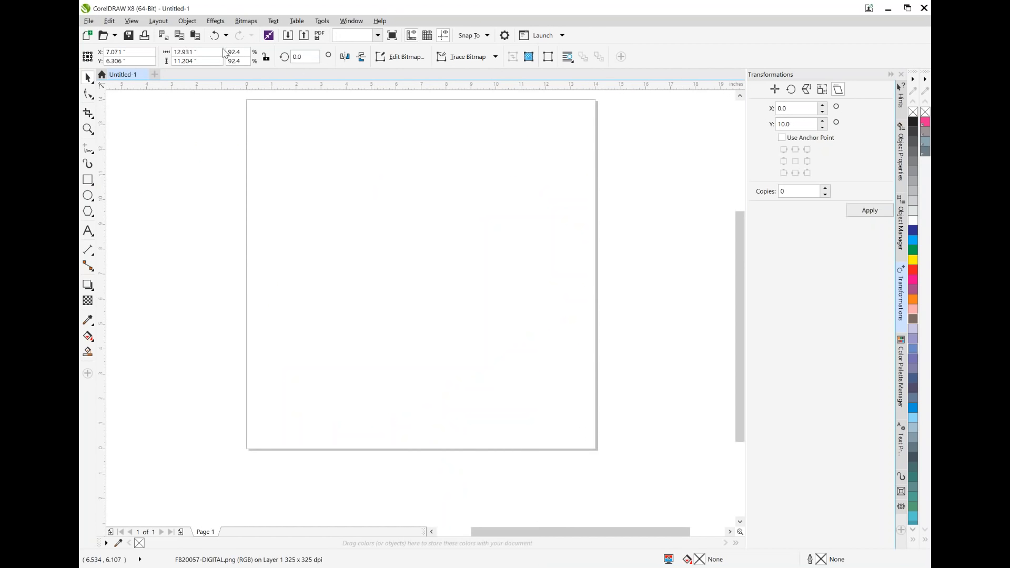
pyautogui.moveTo(742, 225); pyautogui.dragTo(742, 212)
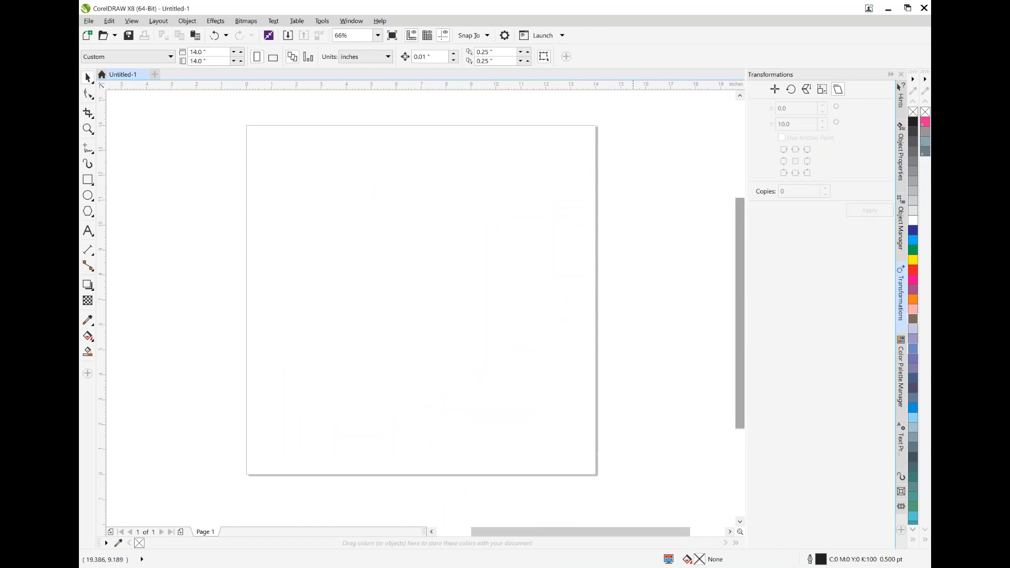
# Import F-5492-DIGITAL.png and place it on the page at about 9.2 × 13.0 inches
pyautogui.click(89, 21)
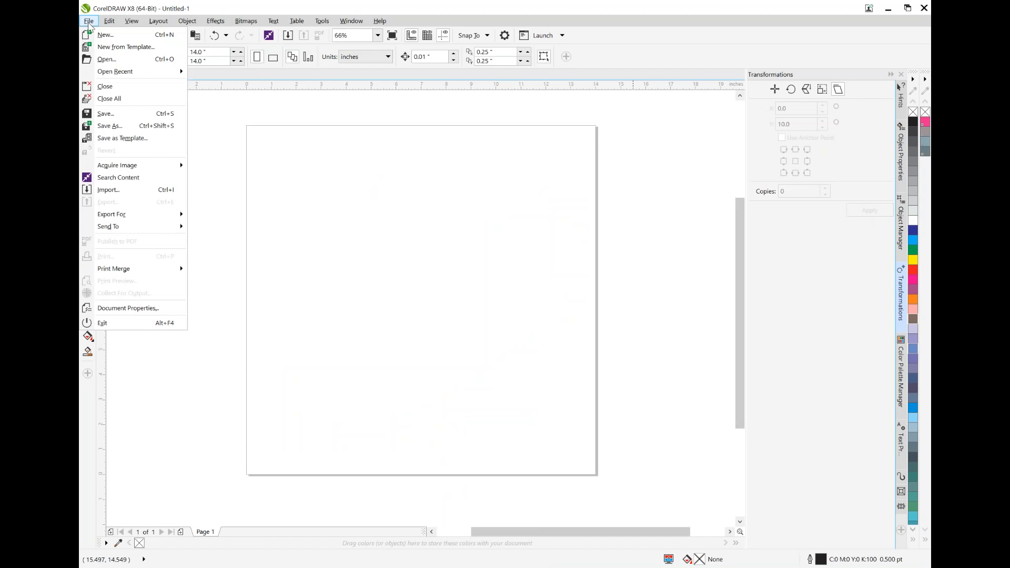
pyautogui.click(135, 193)
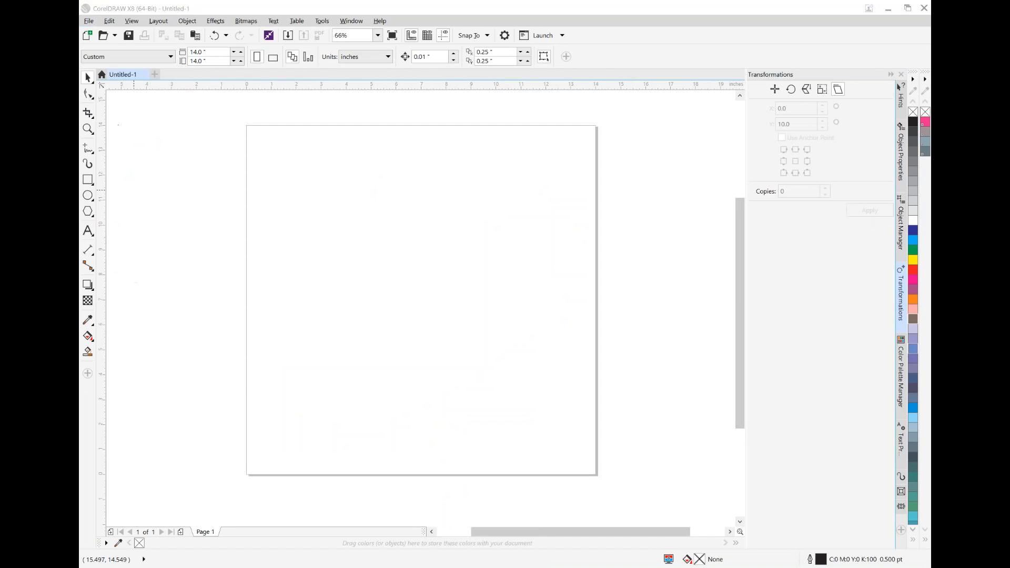
pyautogui.click(232, 124)
pyautogui.doubleClick(232, 123)
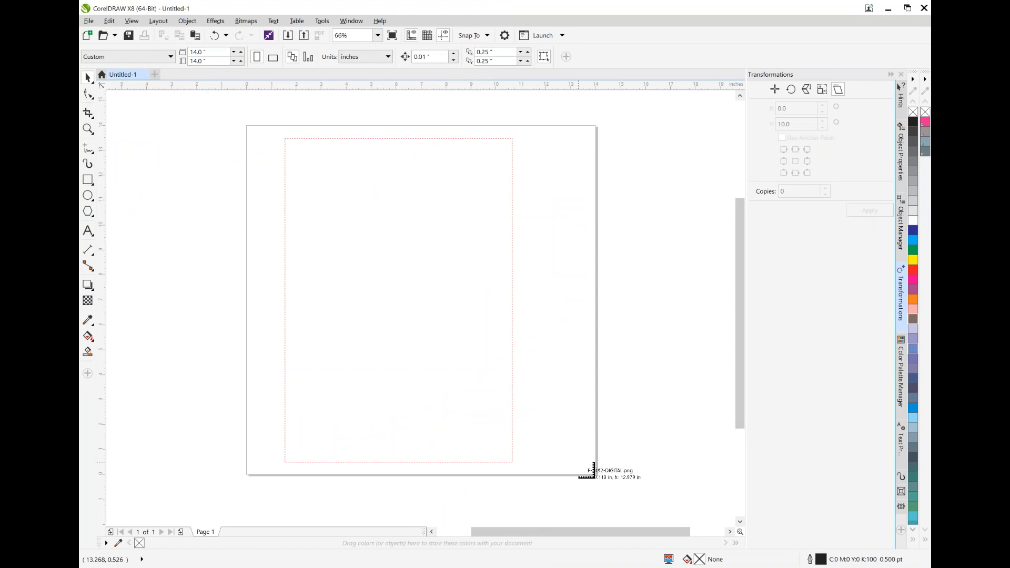
pyautogui.moveTo(579, 463); pyautogui.dragTo(579, 465)
pyautogui.moveTo(446, 246); pyautogui.dragTo(457, 247)
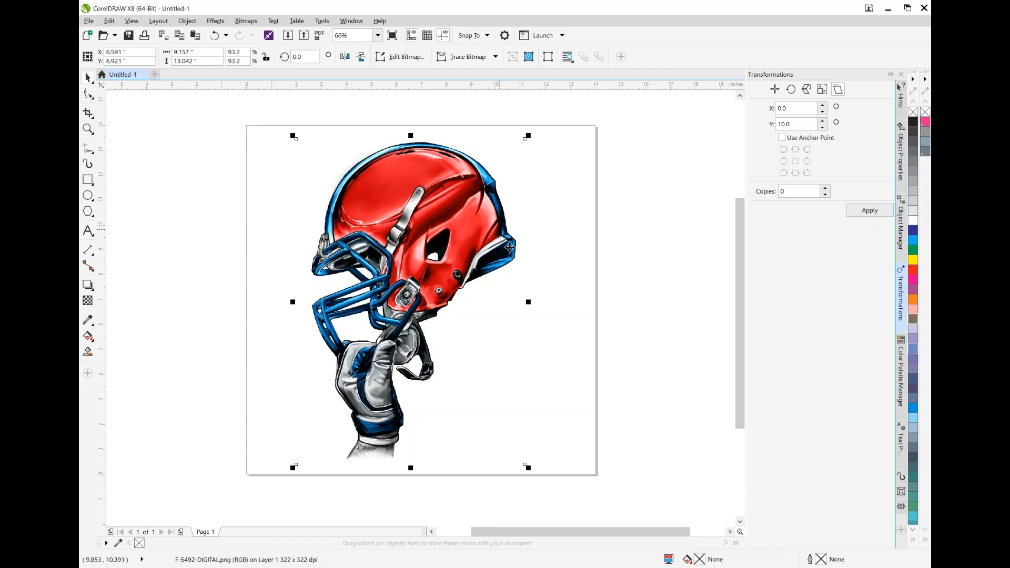
# Try a master hue shift of 117 on the helmet image with Hue/Saturation/Lightness, and reset the adjustment
pyautogui.click(904, 227)
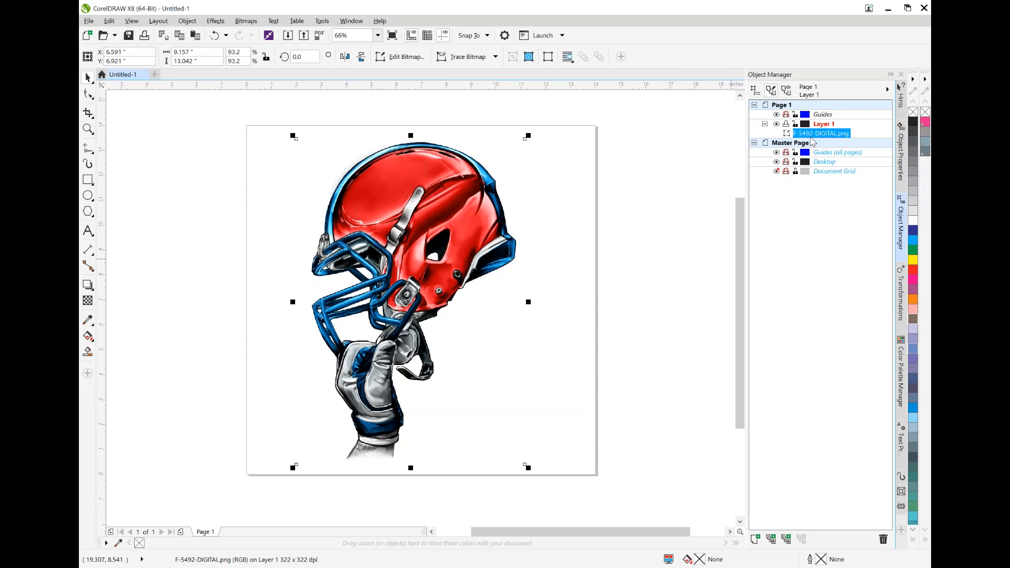
pyautogui.click(215, 20)
pyautogui.moveTo(247, 35)
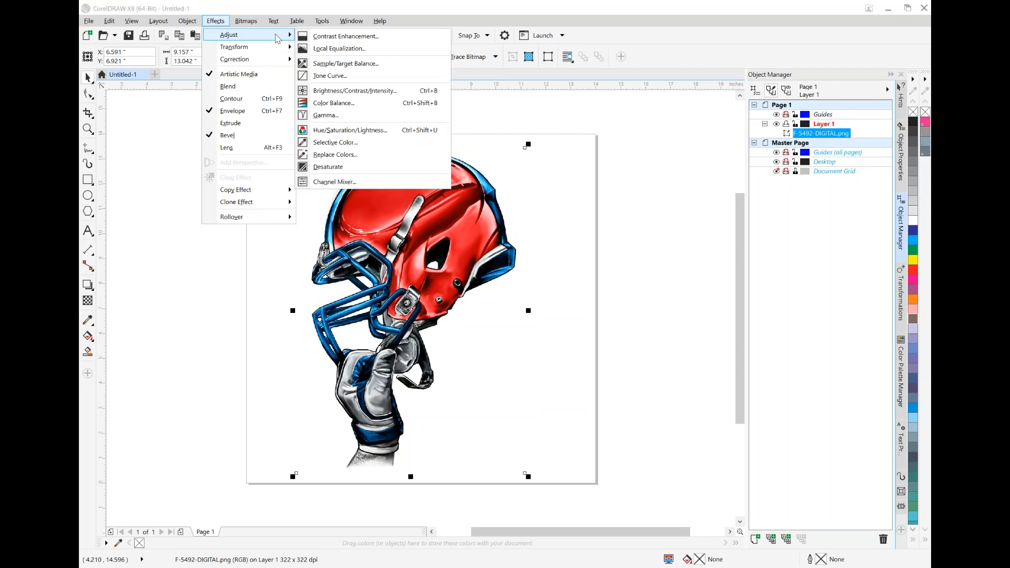
pyautogui.click(362, 131)
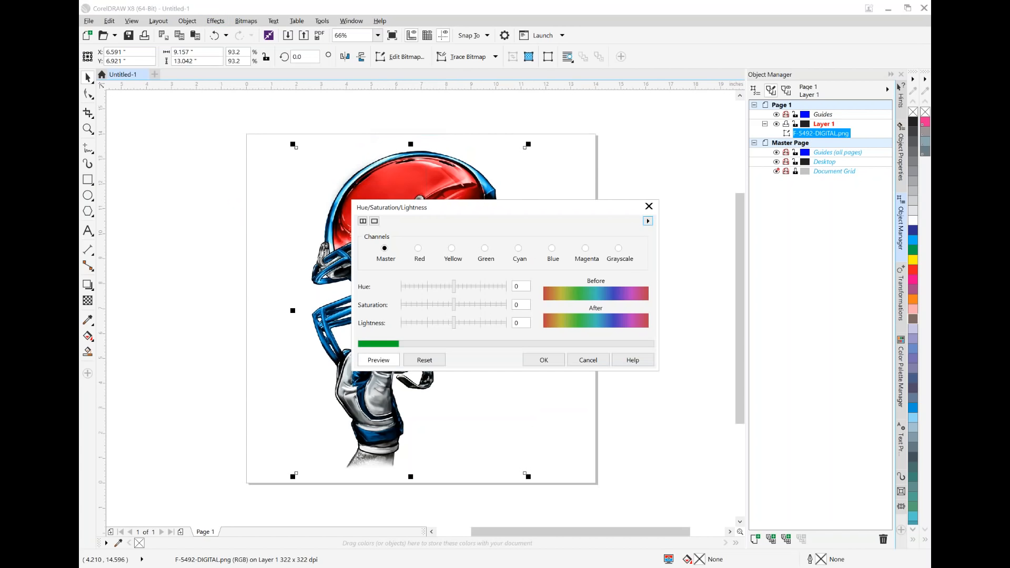
pyautogui.moveTo(537, 216); pyautogui.dragTo(740, 132)
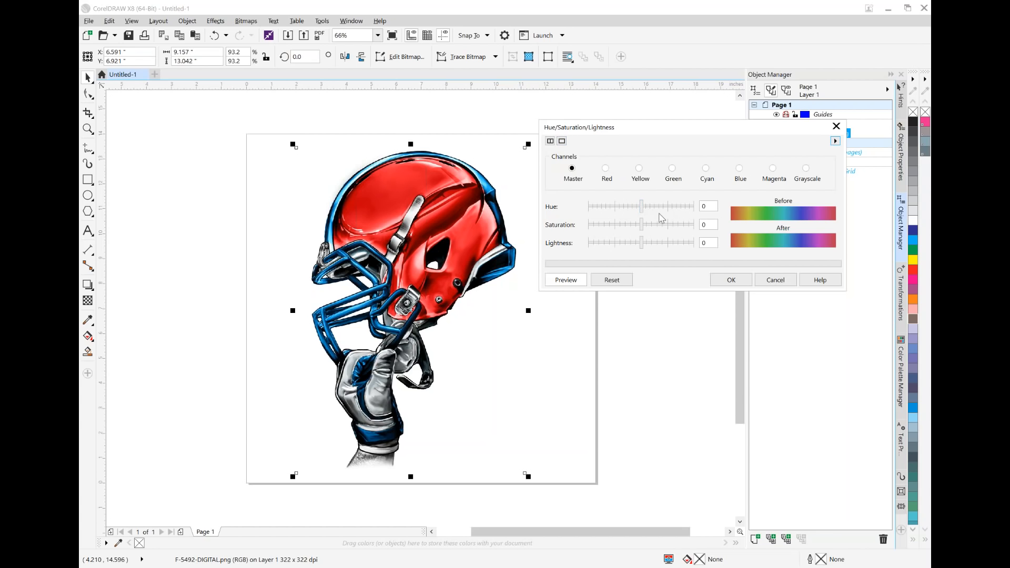
pyautogui.moveTo(642, 206); pyautogui.dragTo(676, 207)
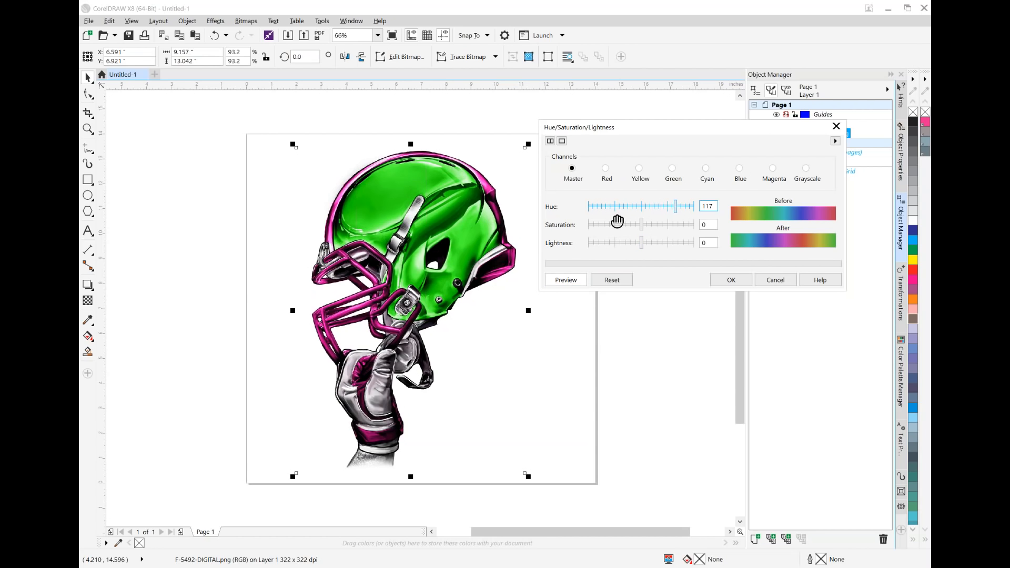
pyautogui.click(616, 280)
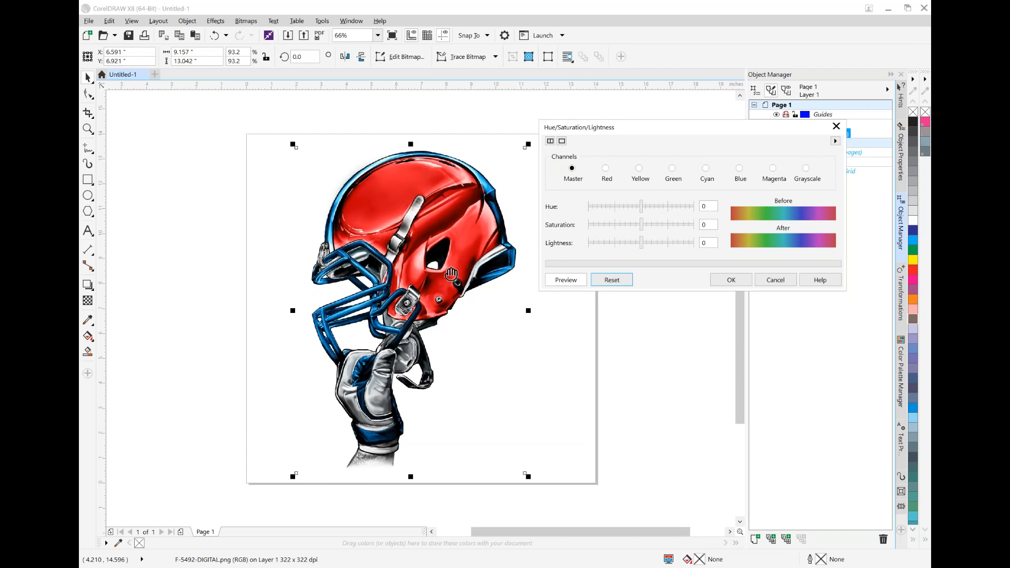
# Try red-channel hue shifts of 180 and -180 on the helmet, and return the hue to about zero (-1)
pyautogui.click(605, 172)
pyautogui.moveTo(641, 208); pyautogui.dragTo(692, 214)
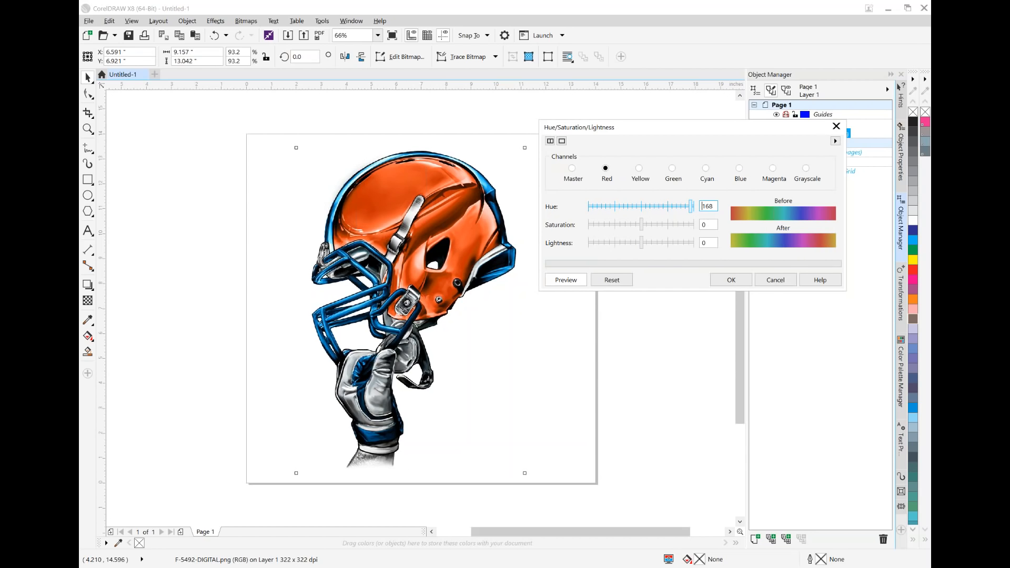
pyautogui.moveTo(693, 210)
pyautogui.mouseDown()
pyautogui.moveTo(640, 215)
pyautogui.moveTo(692, 209)
pyautogui.mouseUp()
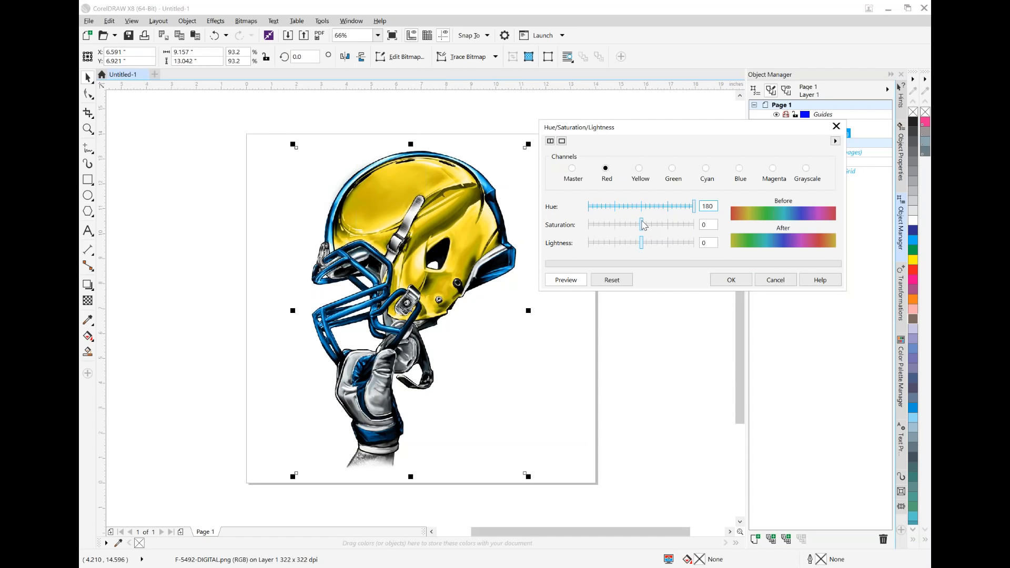
pyautogui.moveTo(702, 206); pyautogui.dragTo(584, 213)
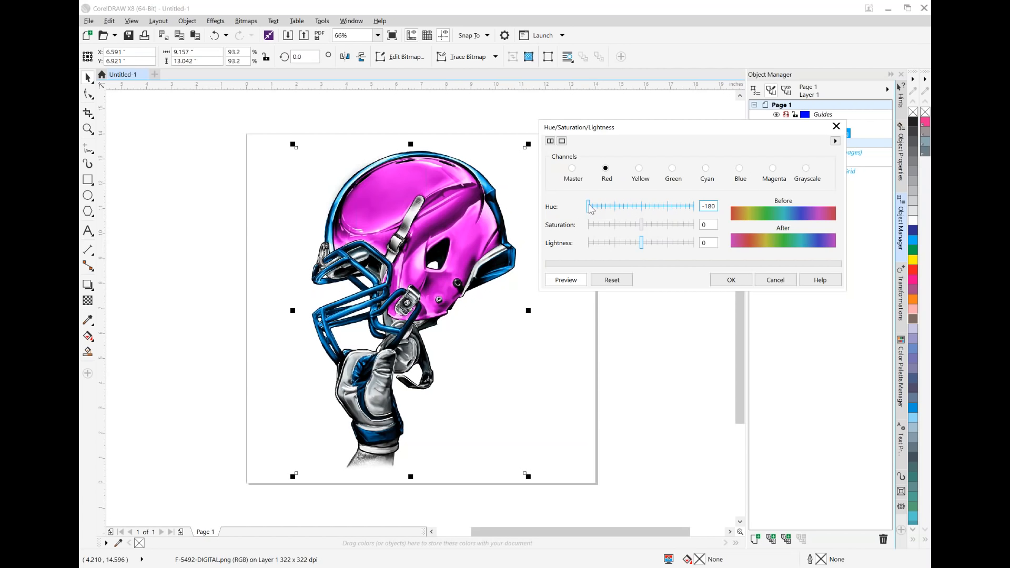
pyautogui.moveTo(589, 206); pyautogui.dragTo(643, 210)
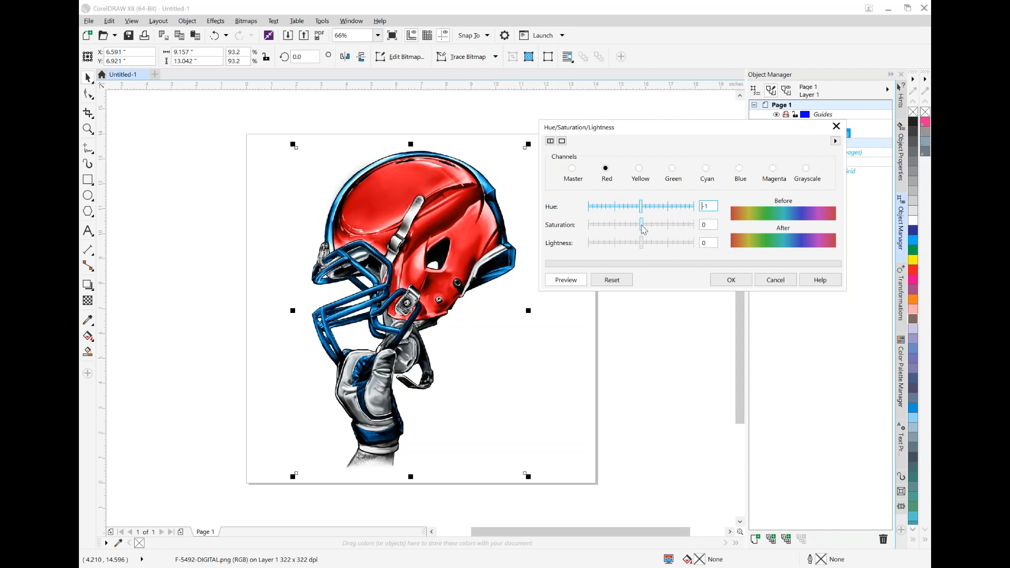
# Try a red-channel saturation of 90 and lightness values of -56 and 4, and discard the Hue/Saturation/Lightness adjustment
pyautogui.moveTo(641, 226); pyautogui.dragTo(684, 229)
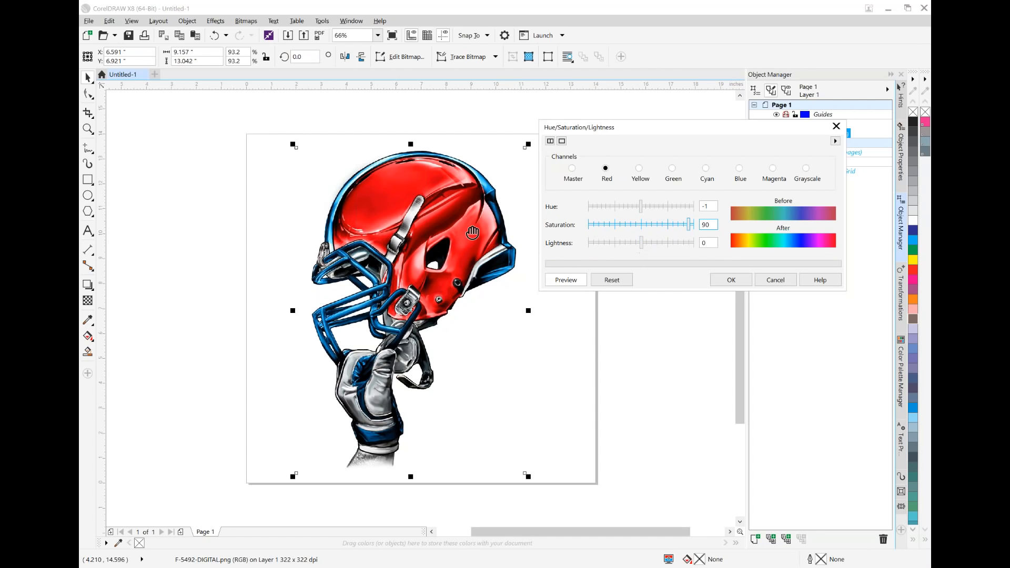
pyautogui.moveTo(642, 244); pyautogui.dragTo(612, 243)
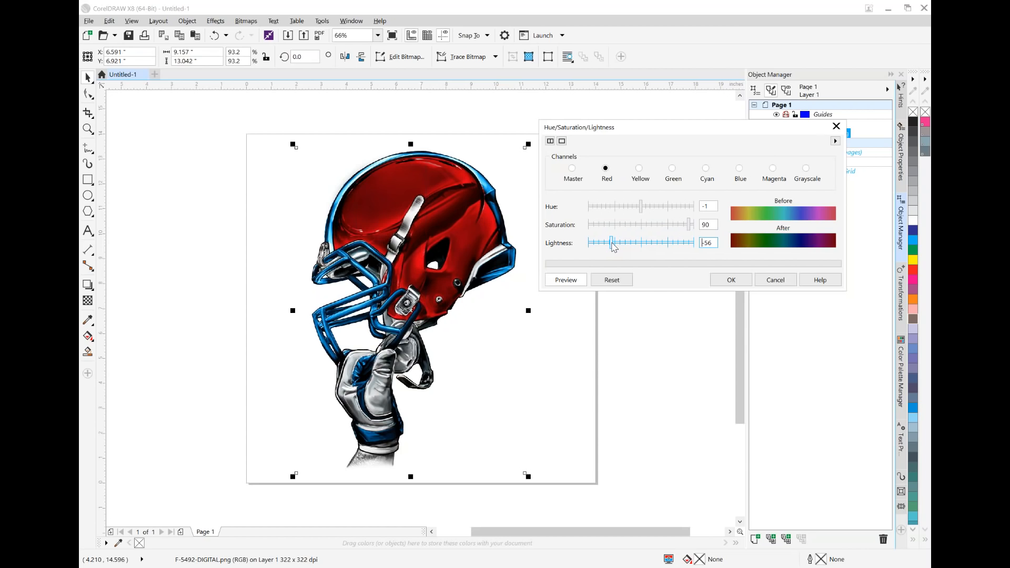
pyautogui.moveTo(612, 243); pyautogui.dragTo(643, 243)
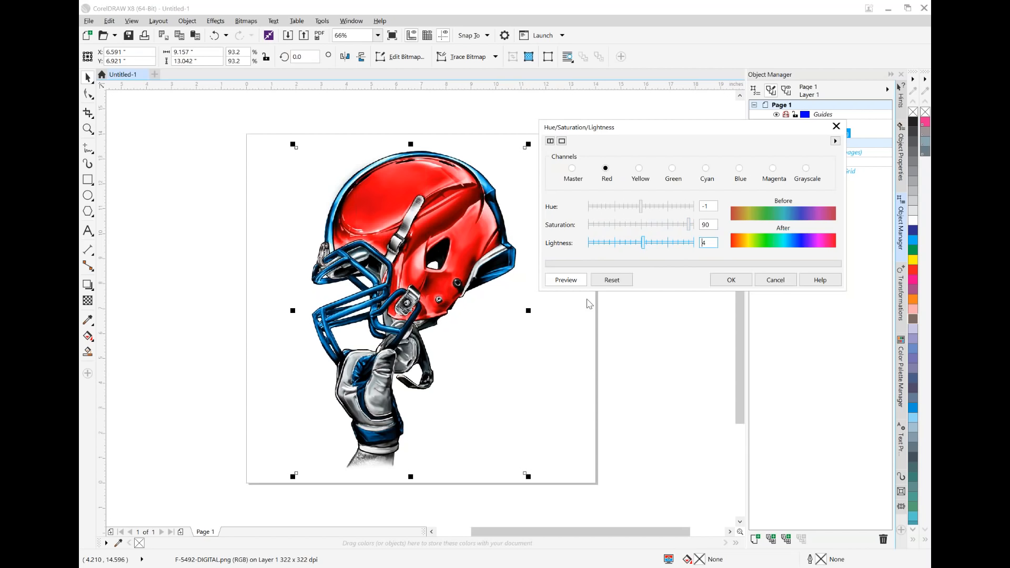
pyautogui.click(629, 281)
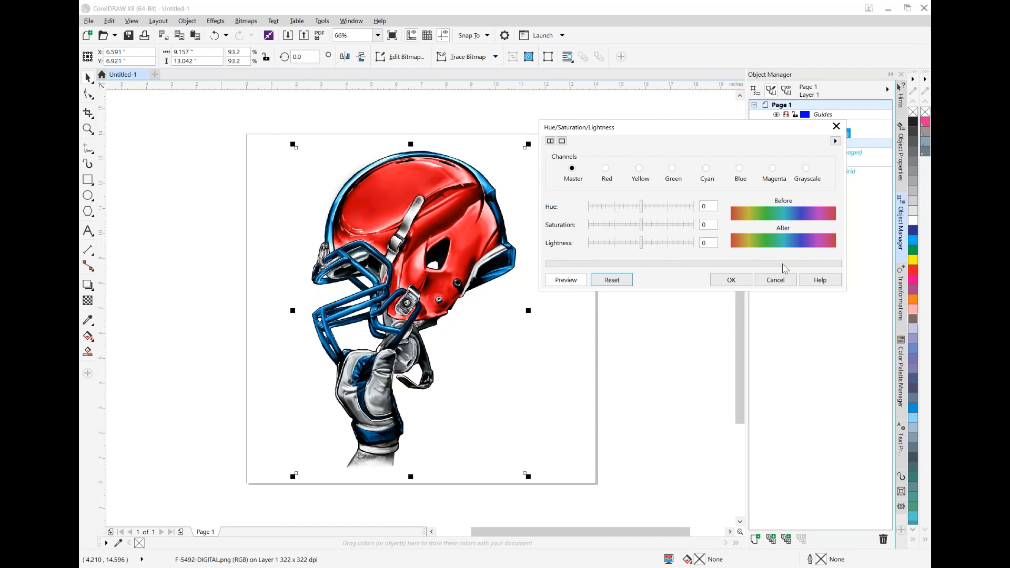
pyautogui.click(772, 280)
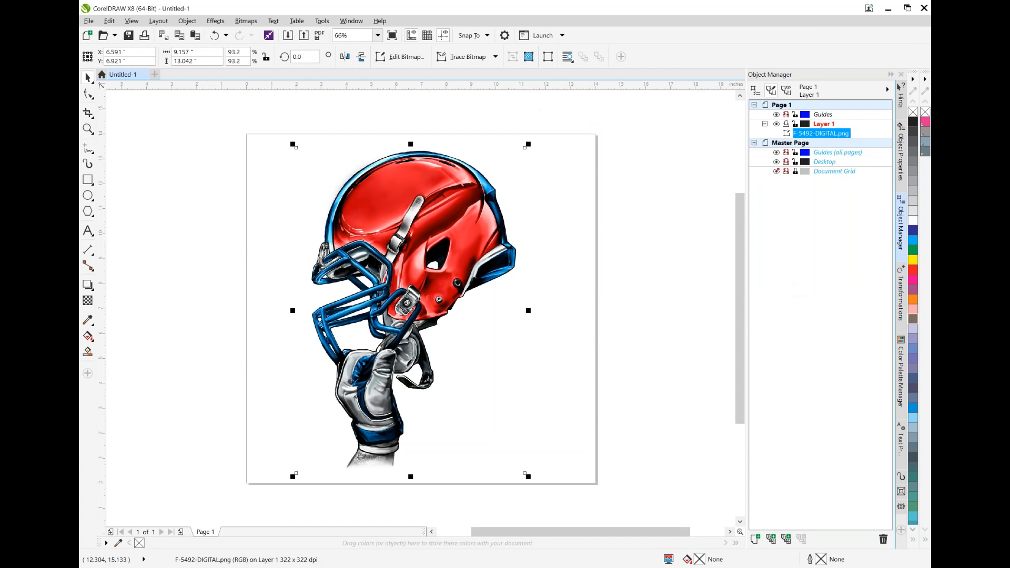
# Start Replace Colors on the helmet image and sample the helmet shell's red as the old color
pyautogui.click(219, 22)
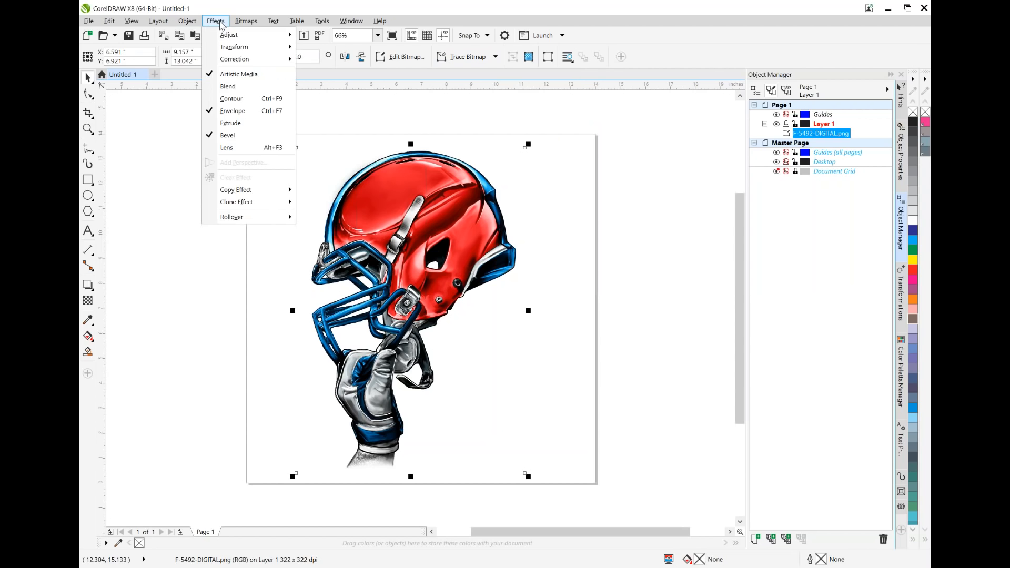
pyautogui.moveTo(231, 34)
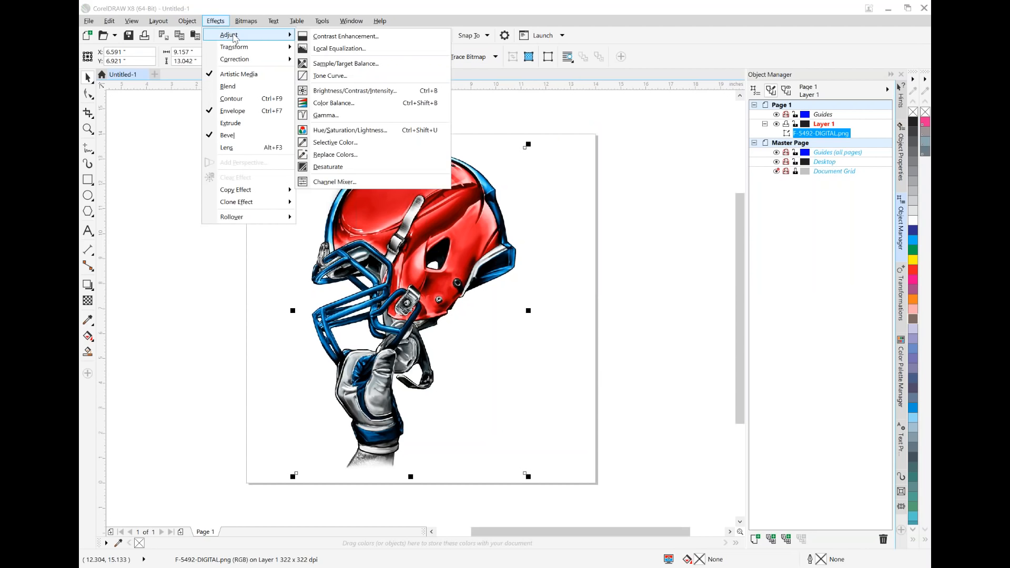
pyautogui.click(337, 154)
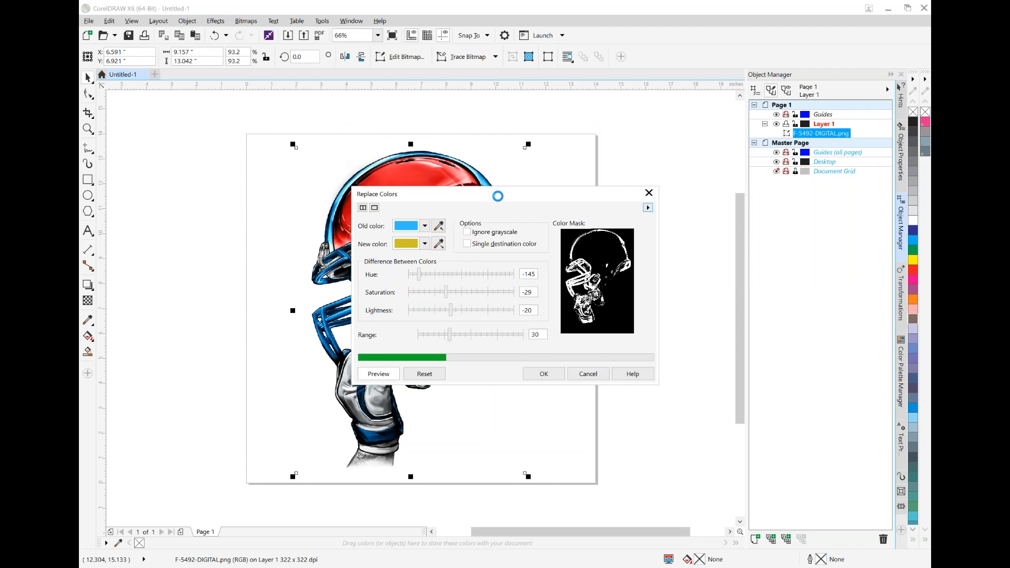
pyautogui.moveTo(519, 201); pyautogui.dragTo(720, 146)
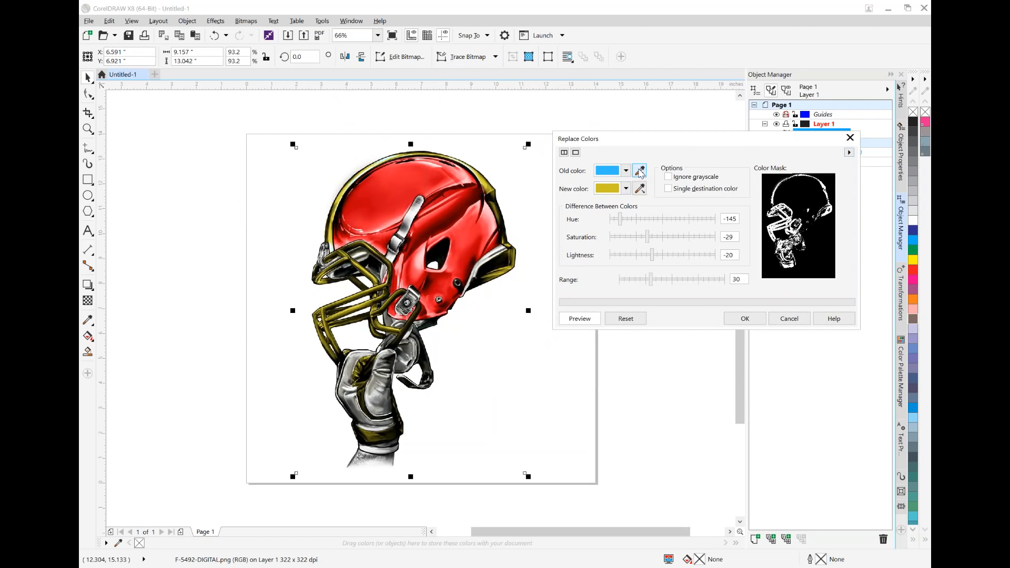
pyautogui.moveTo(693, 145)
pyautogui.mouseDown()
pyautogui.moveTo(676, 139)
pyautogui.moveTo(696, 159)
pyautogui.mouseUp()
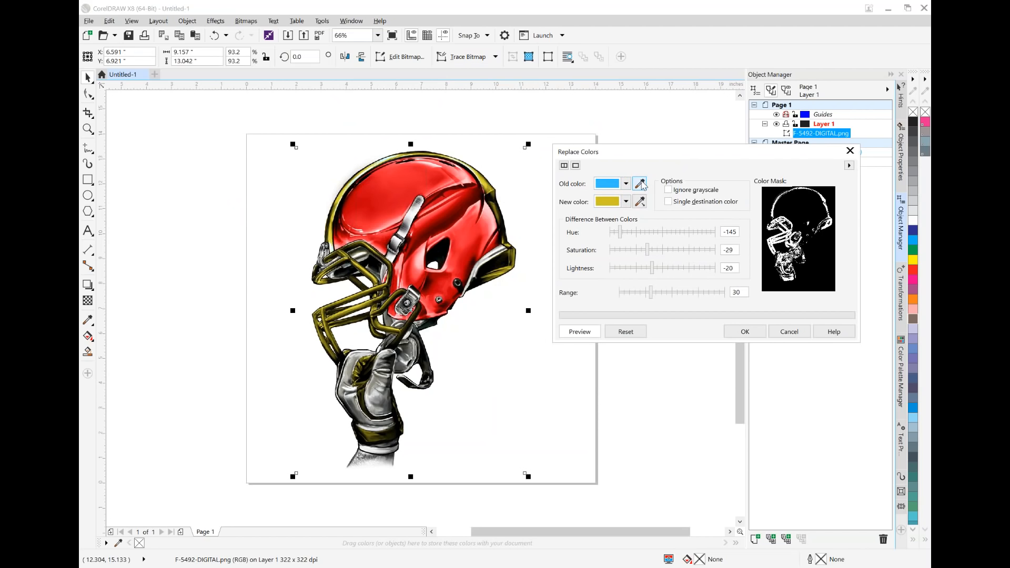
pyautogui.click(640, 183)
pyautogui.click(640, 184)
pyautogui.click(380, 200)
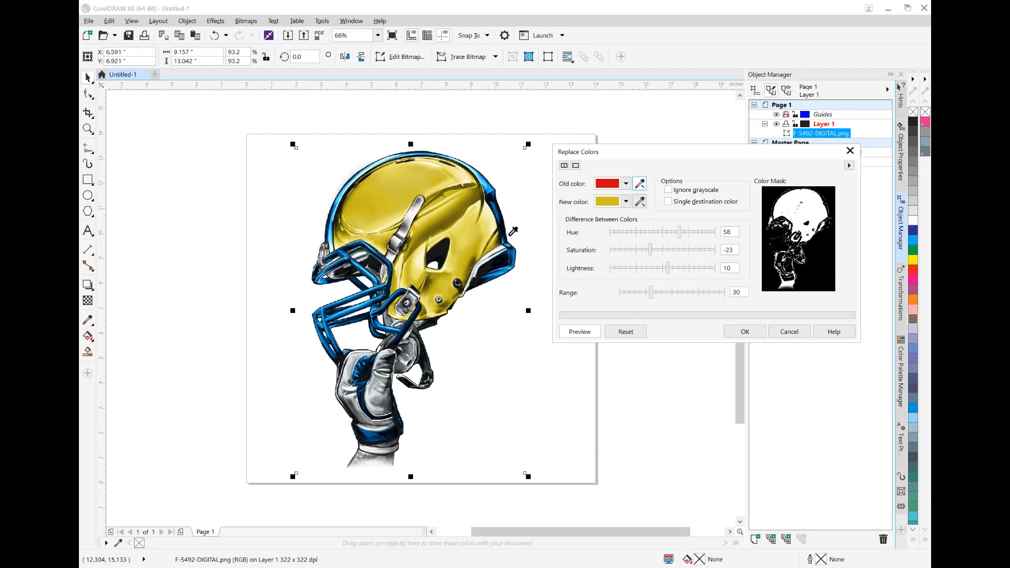
# Set the replacement color to green #12A81F (RGB 18, 168, 31) and apply it to the helmet
pyautogui.click(626, 202)
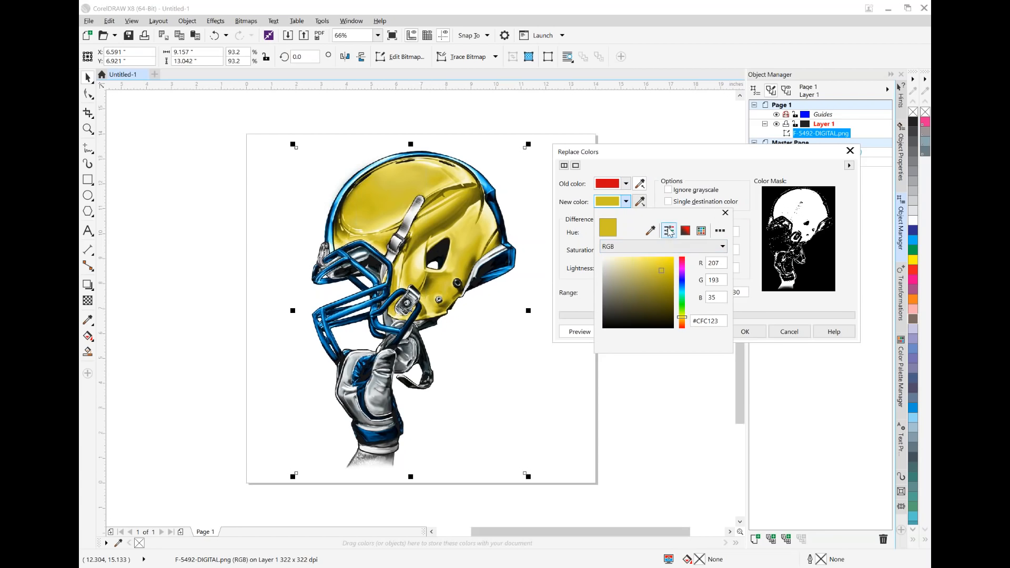
pyautogui.click(701, 230)
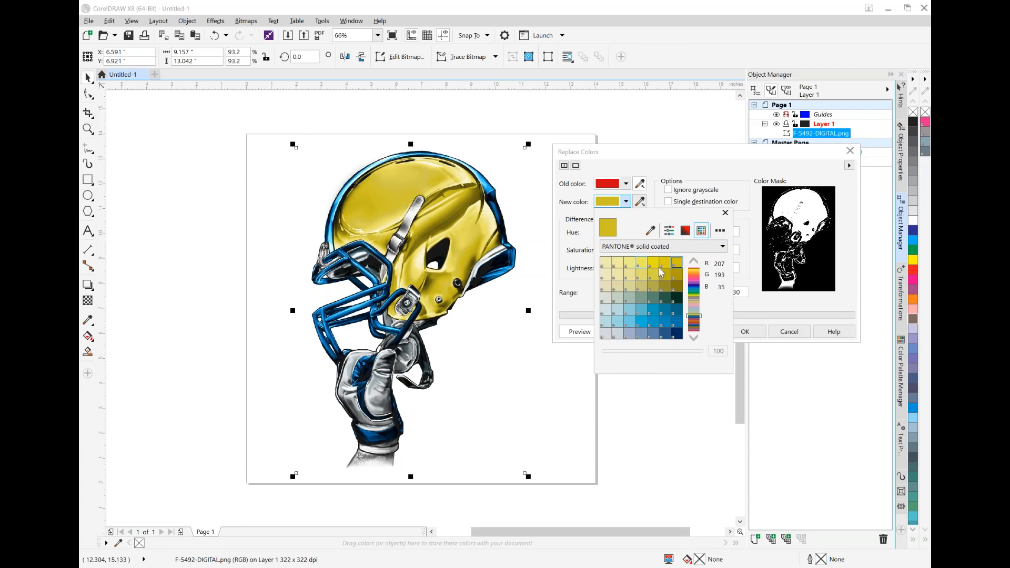
pyautogui.click(686, 232)
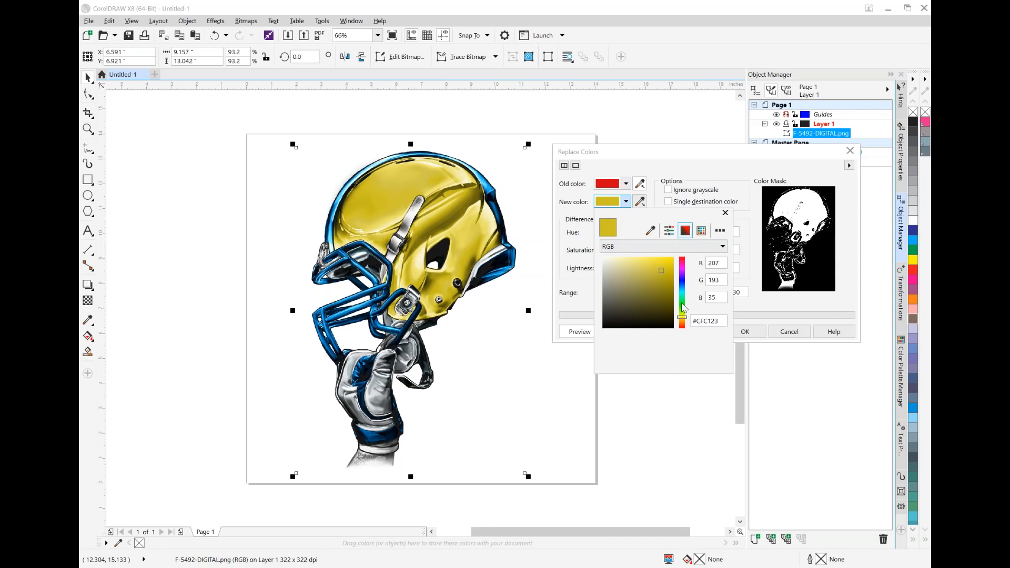
pyautogui.click(682, 303)
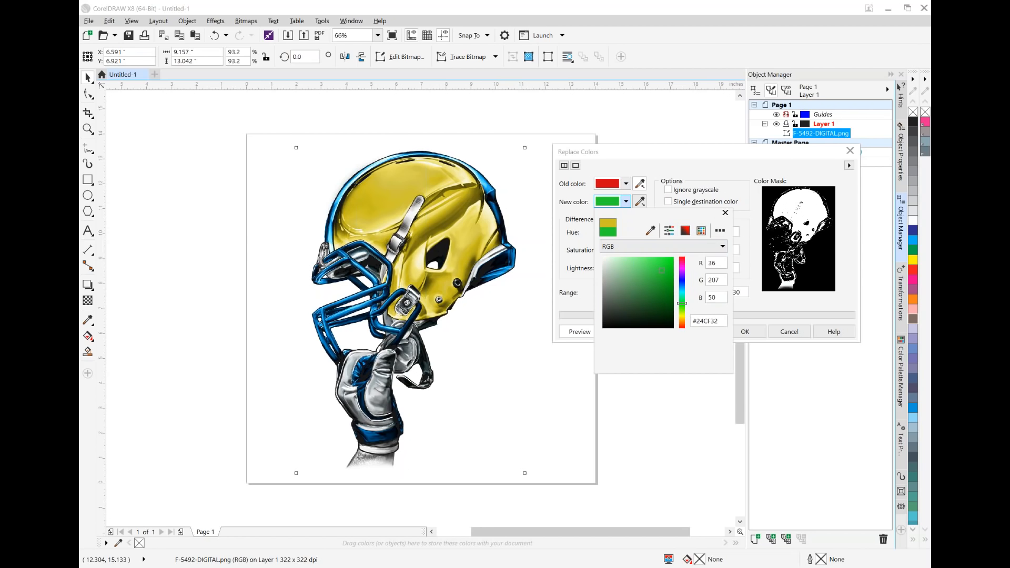
pyautogui.click(664, 295)
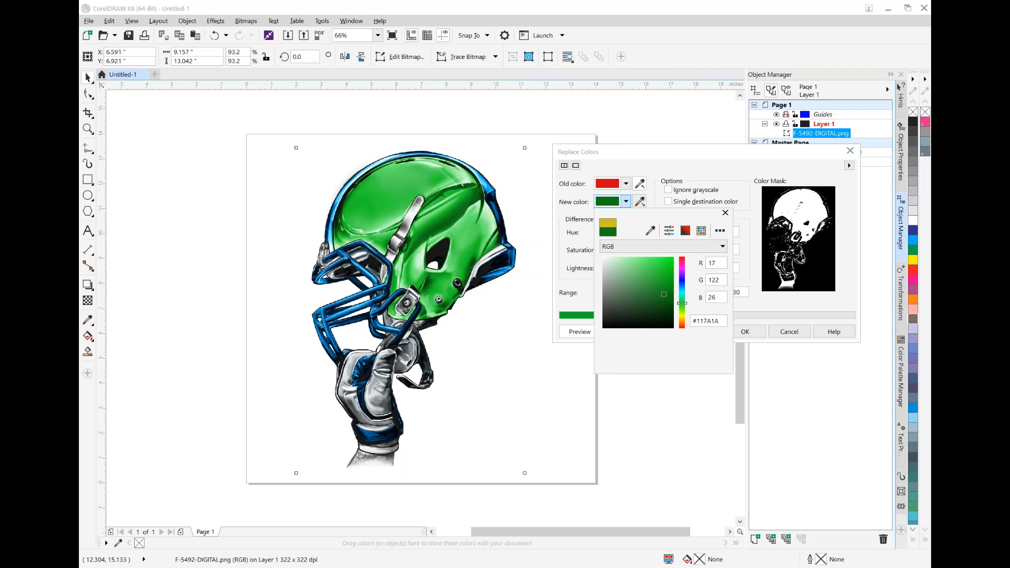
pyautogui.click(666, 282)
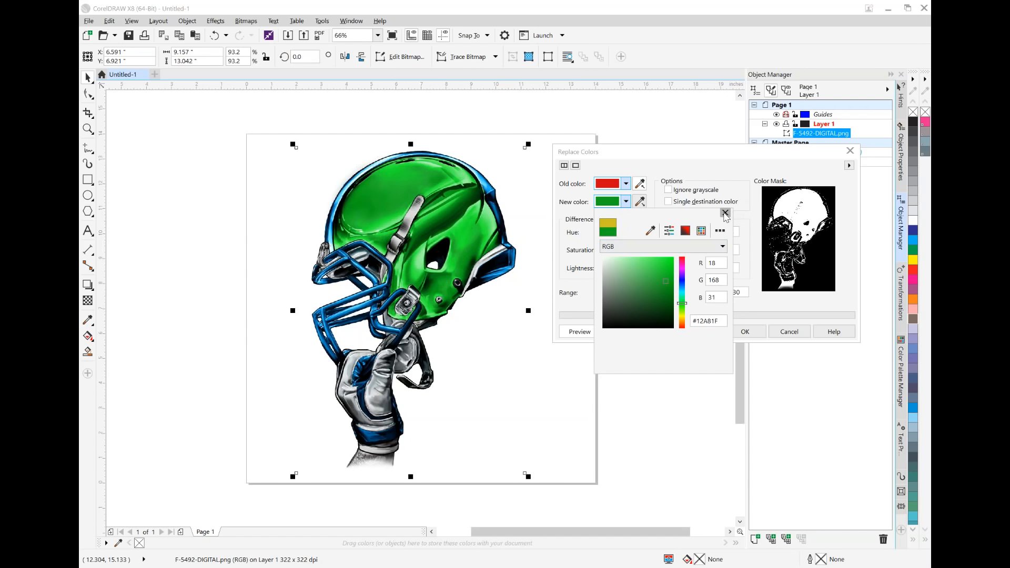
pyautogui.click(726, 213)
pyautogui.click(761, 331)
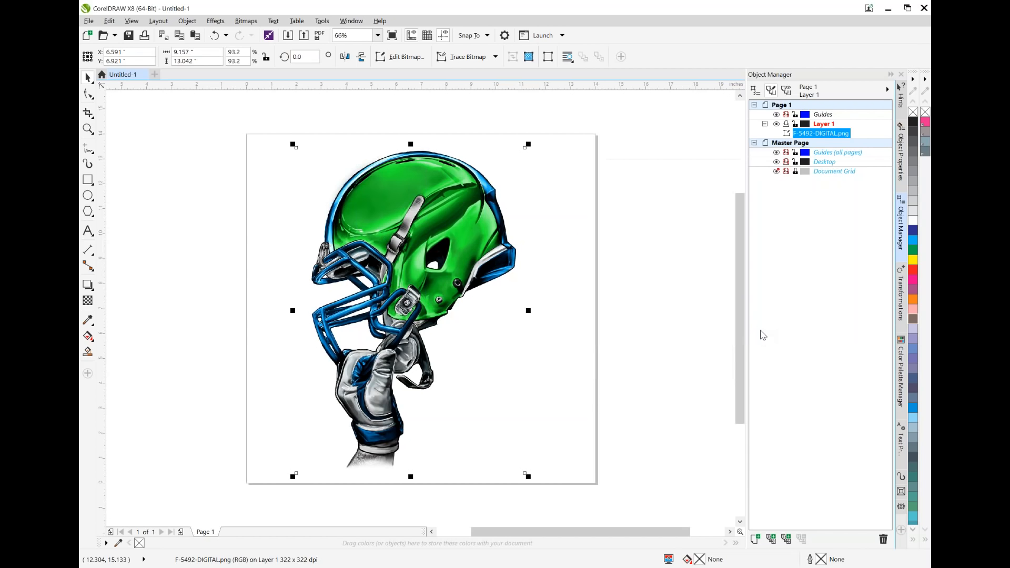
# Start Replace Colors on the helmet image again and sample the blue of the helmet's rear trim as the old color
pyautogui.click(215, 21)
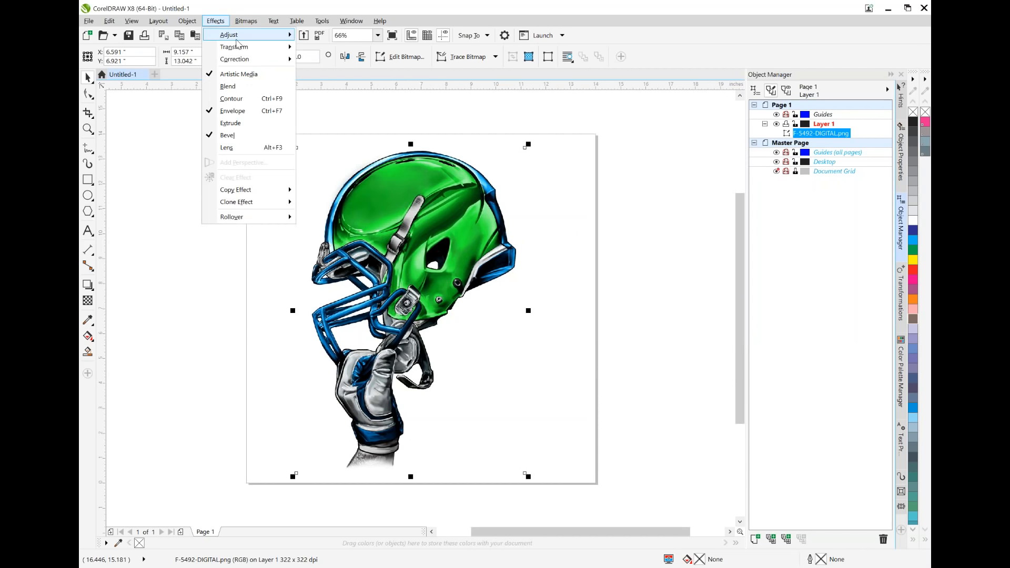
pyautogui.moveTo(235, 36)
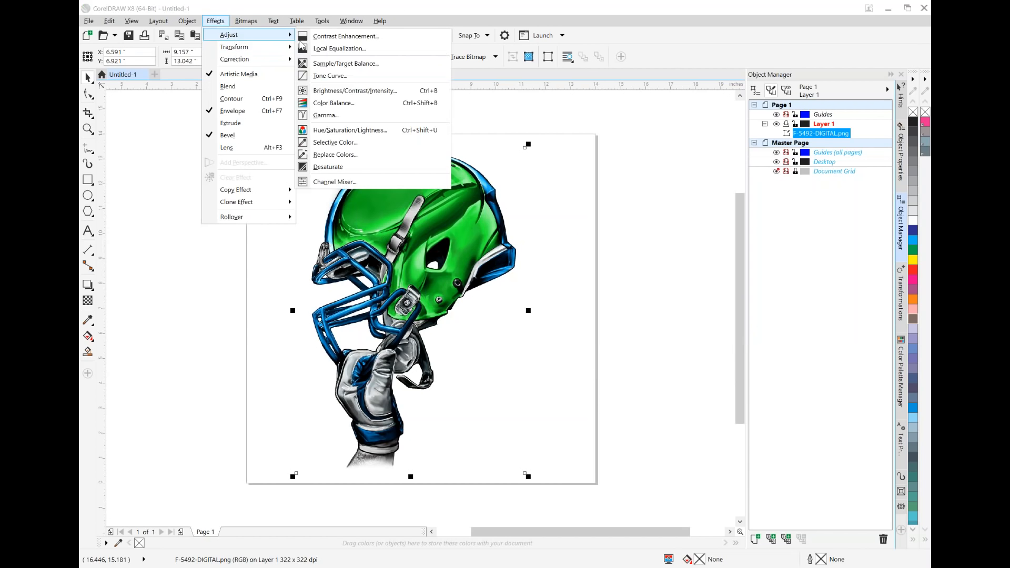
pyautogui.click(341, 154)
pyautogui.moveTo(484, 193); pyautogui.dragTo(688, 205)
pyautogui.click(641, 238)
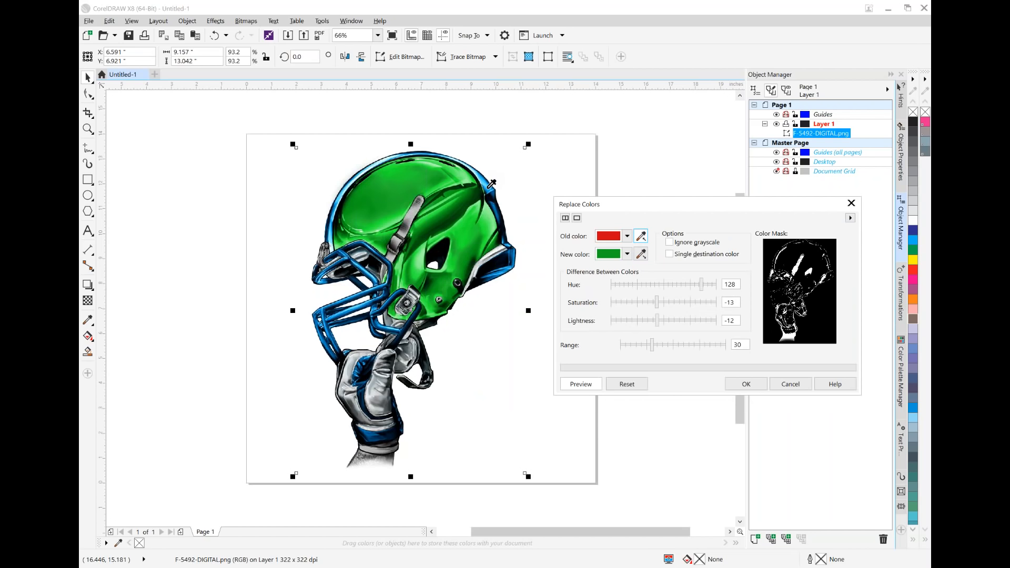
pyautogui.click(490, 182)
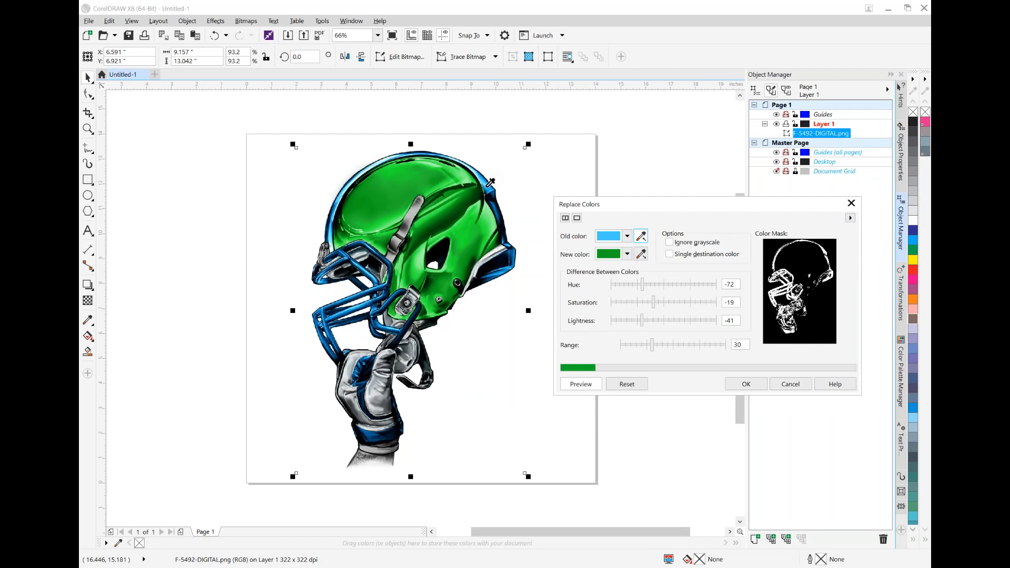
# Set the replacement color to yellow #F7F300 (RGB 247, 243, 0) and apply it to the helmet's blue parts
pyautogui.click(627, 255)
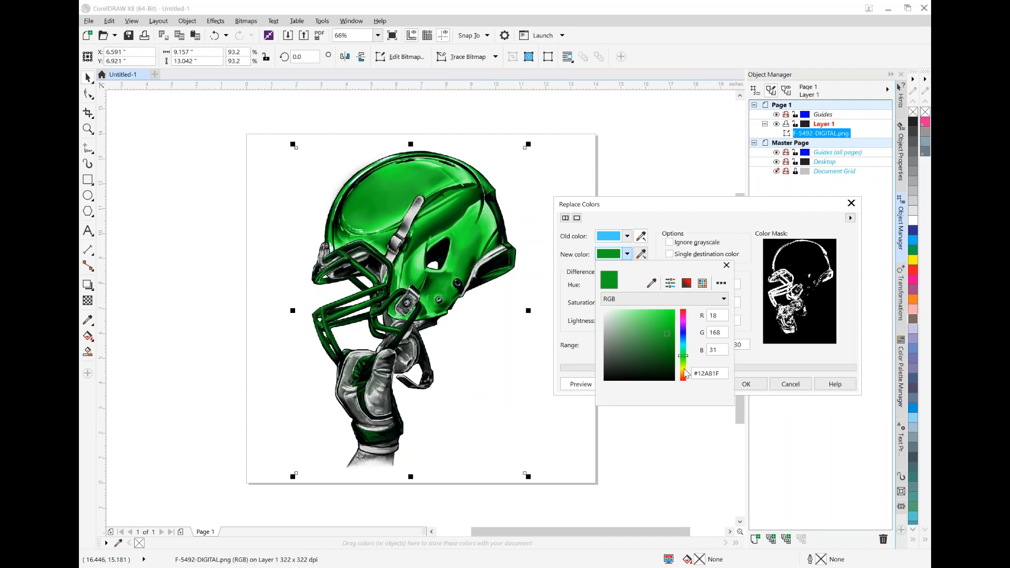
pyautogui.click(684, 370)
pyautogui.click(678, 321)
pyautogui.click(678, 320)
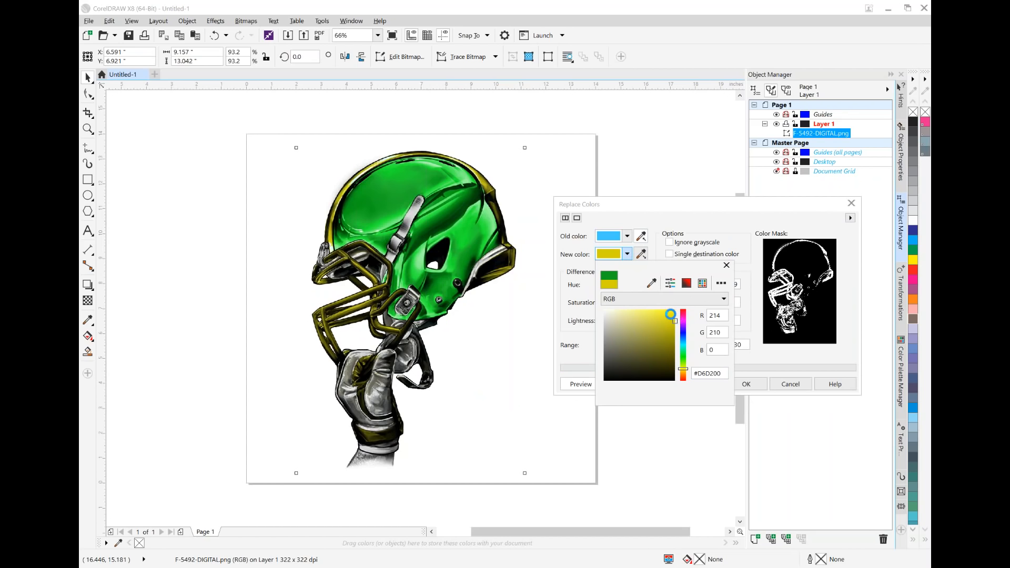
pyautogui.click(675, 312)
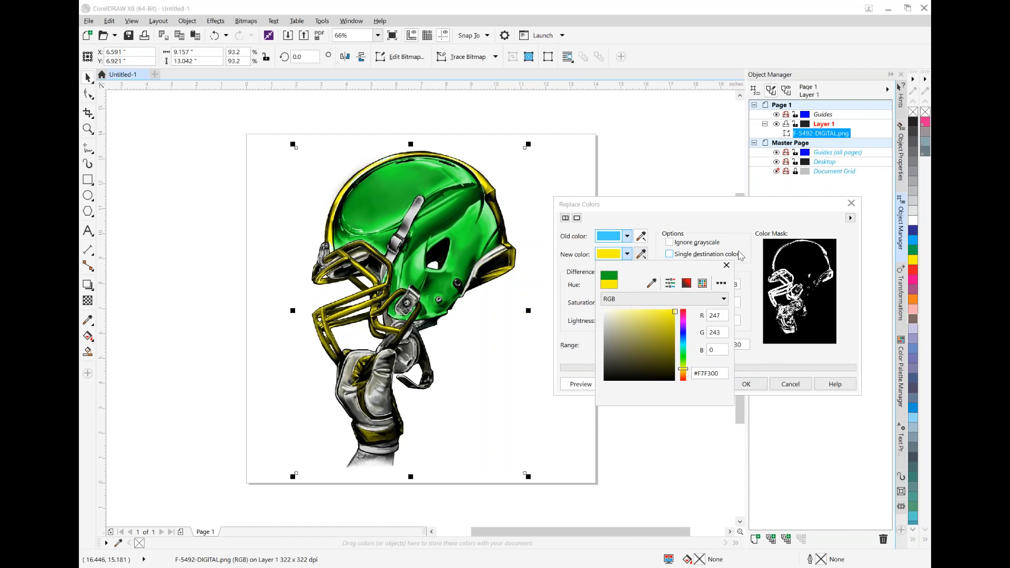
pyautogui.click(727, 266)
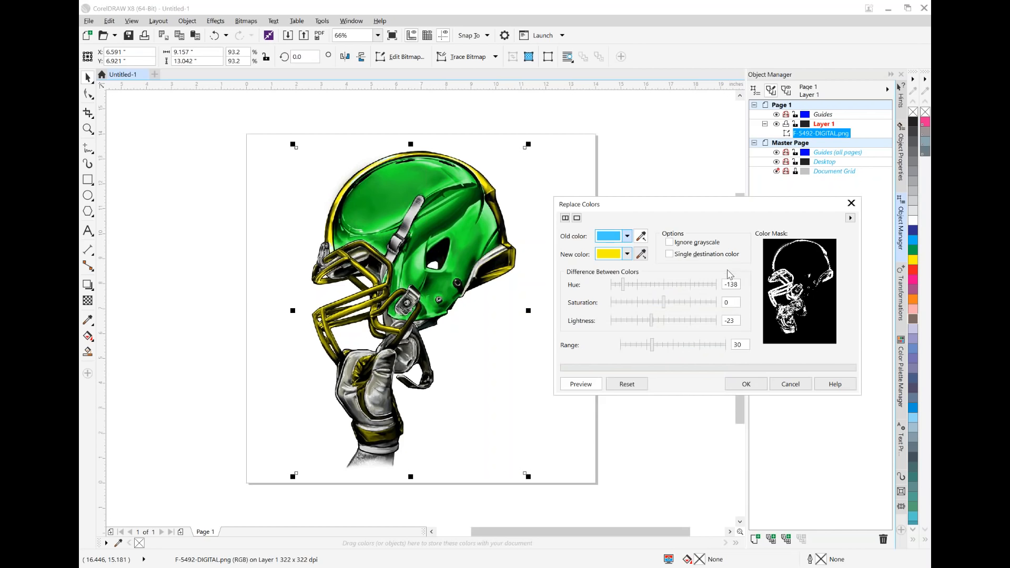
pyautogui.click(760, 386)
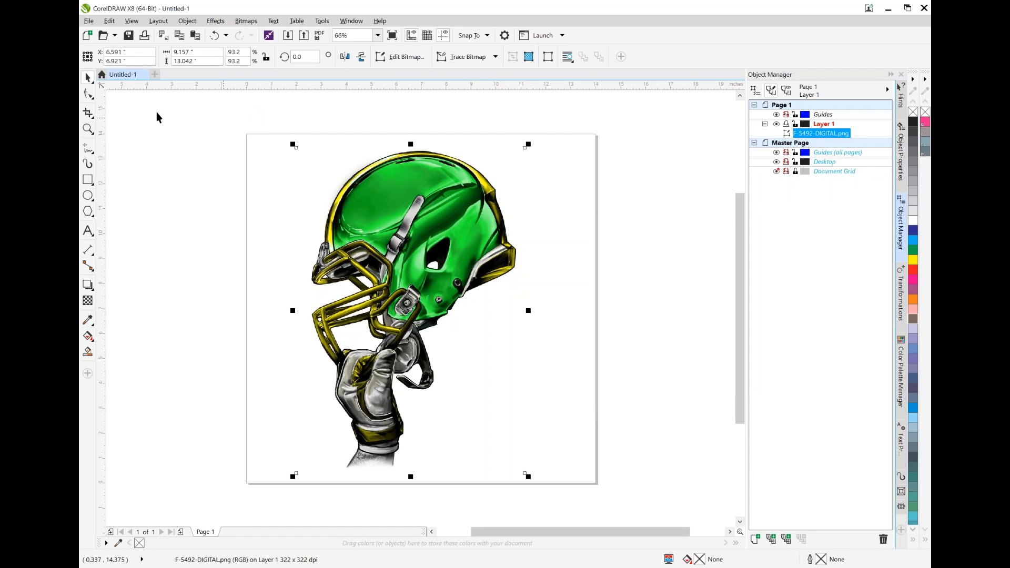
# Close the helmet document without saving and create a new 14 × 14 inch CMYK document
pyautogui.click(143, 75)
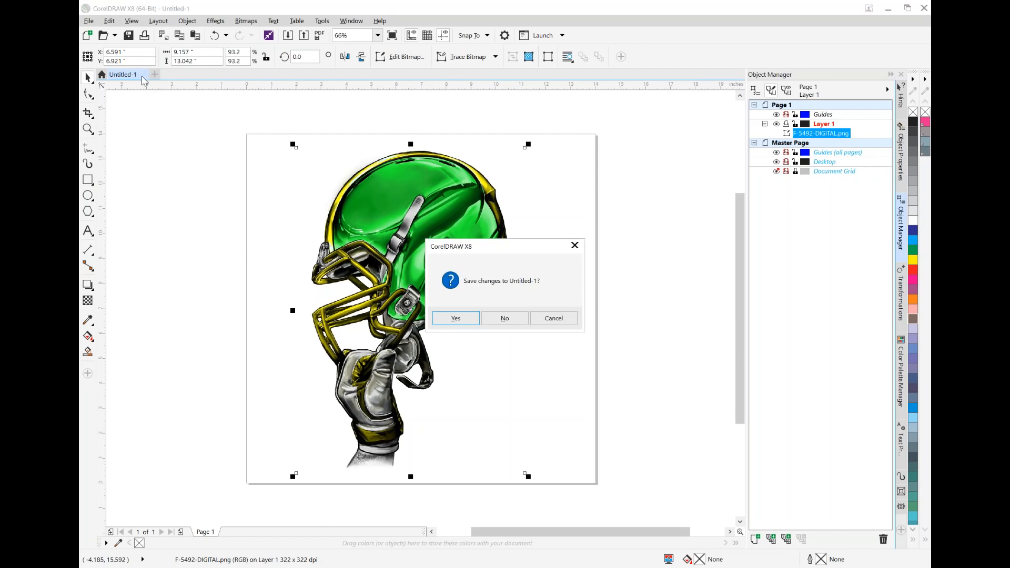
pyautogui.click(522, 322)
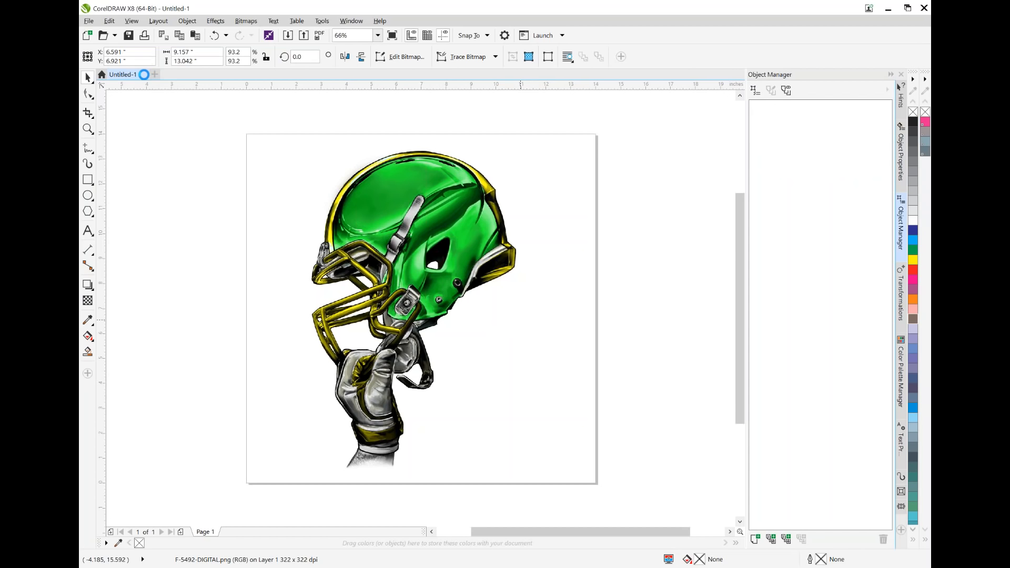
pyautogui.click(90, 22)
pyautogui.click(90, 23)
pyautogui.click(88, 21)
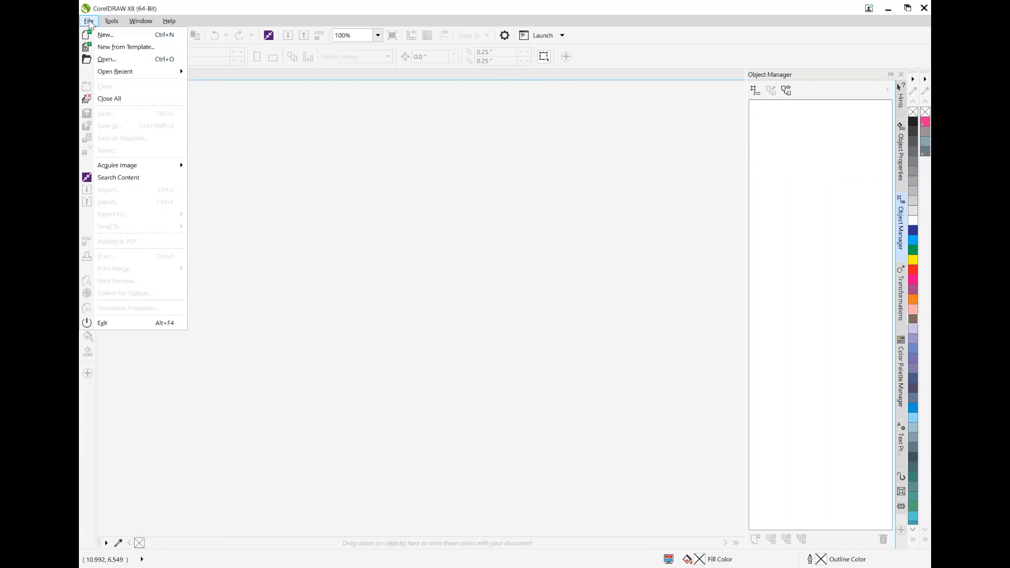
pyautogui.click(106, 35)
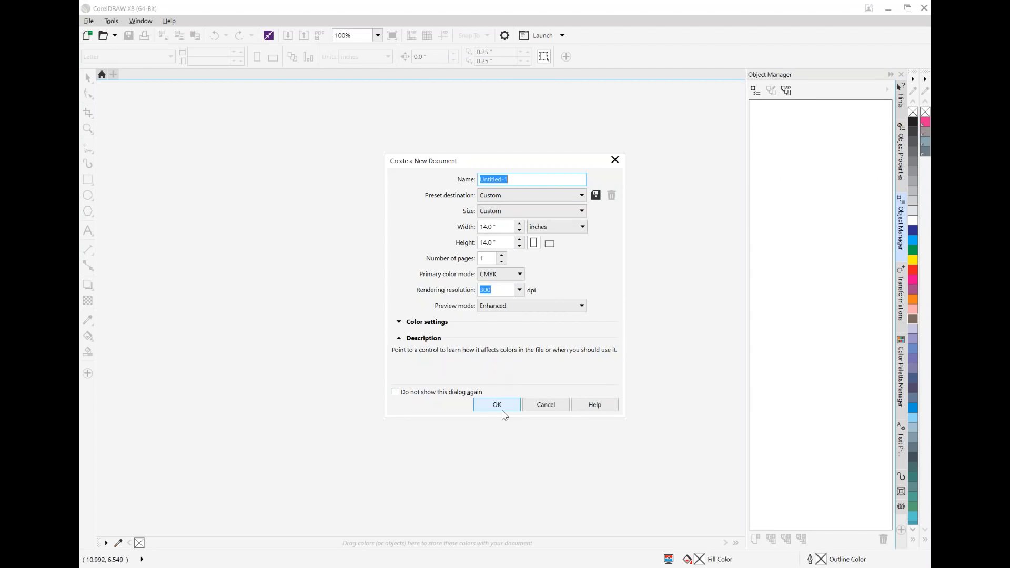
pyautogui.click(509, 409)
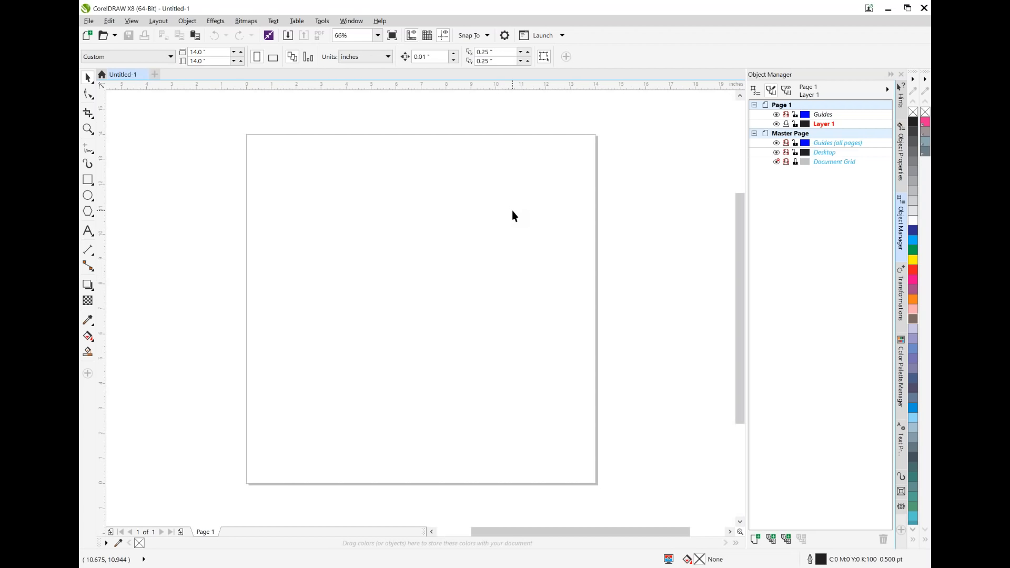
# Draw a rectangle about 14.05 inches square covering the whole page and fill it with black (K:100)
pyautogui.click(92, 183)
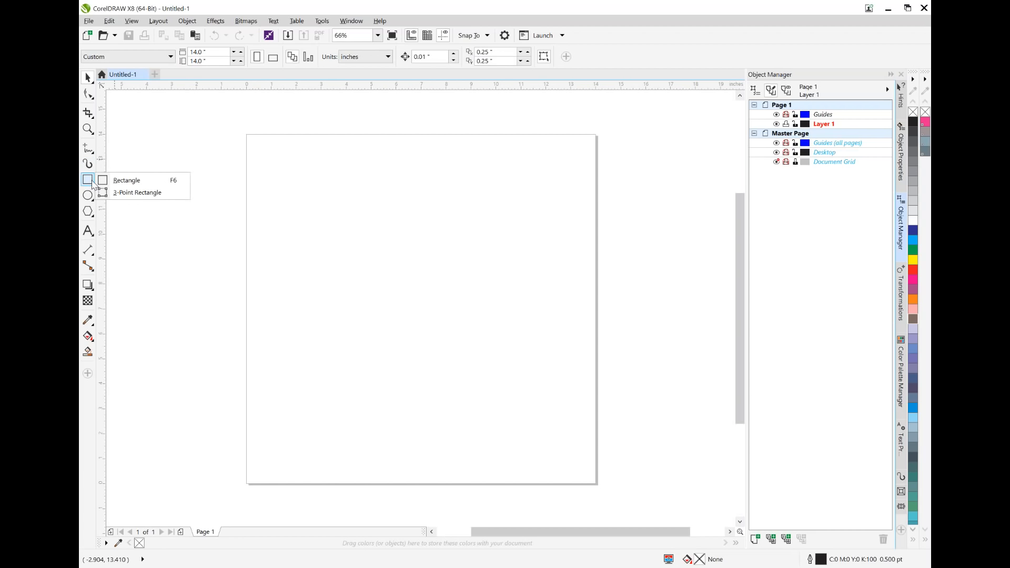
pyautogui.click(130, 181)
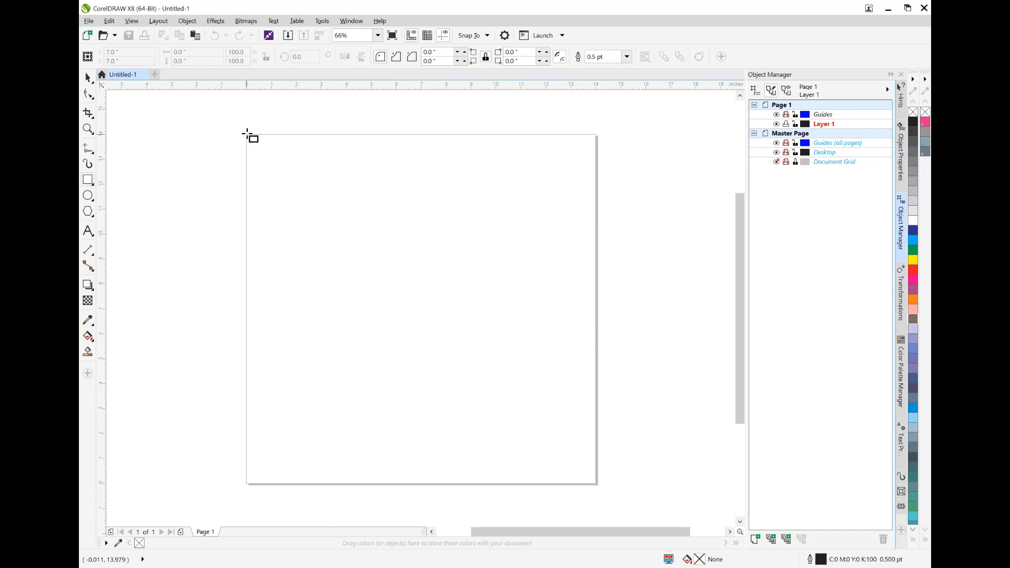
pyautogui.moveTo(246, 135); pyautogui.dragTo(597, 485)
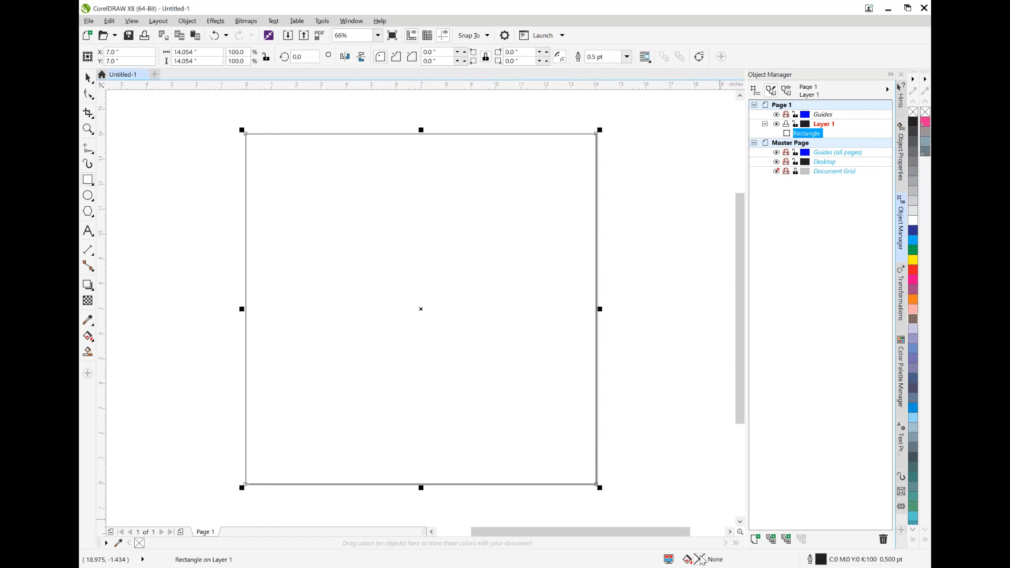
pyautogui.click(913, 122)
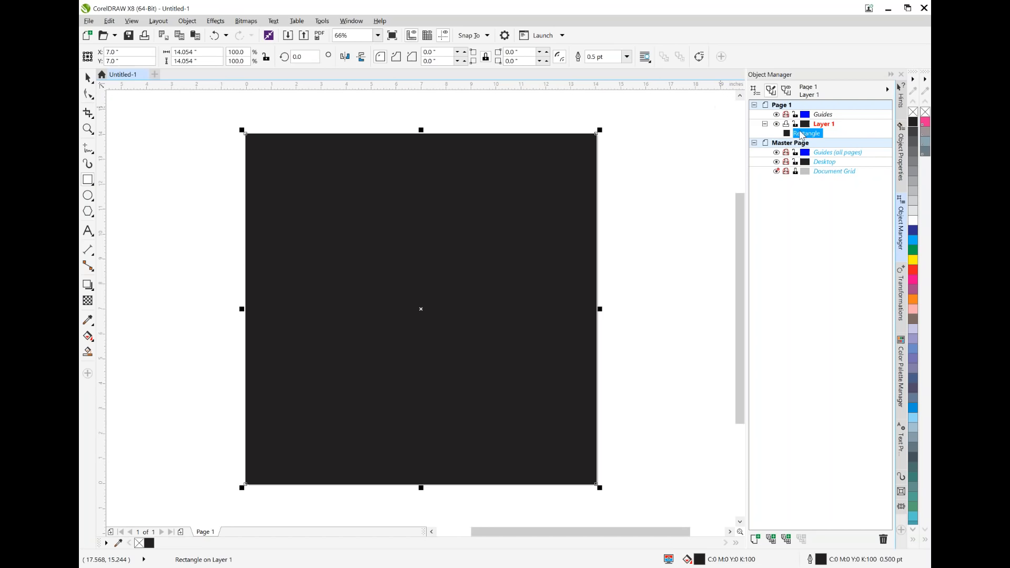
# Lock Layer 1 with the black background and add a new layer named Layer 2 above it
pyautogui.click(795, 124)
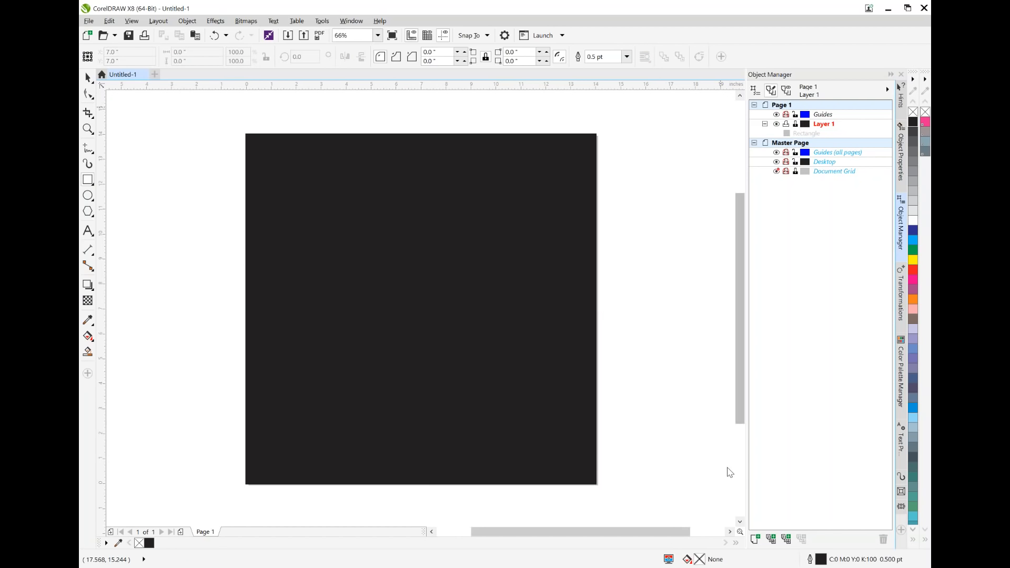
pyautogui.click(756, 539)
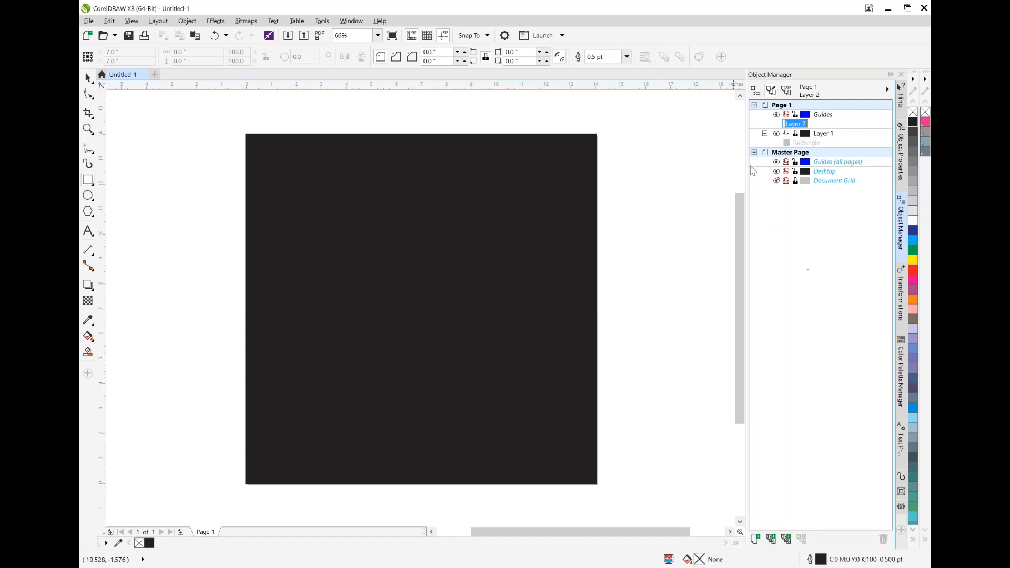
pyautogui.click(833, 125)
pyautogui.click(821, 125)
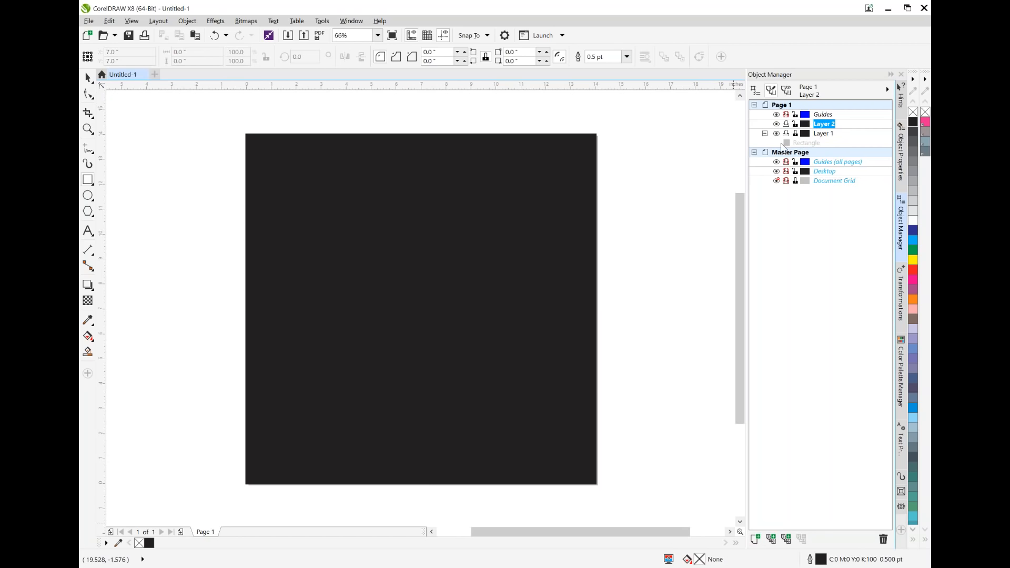
# Import FB20057-DIGITAL from the Desktop onto Layer 2 and move the flaming football over the black background
pyautogui.click(87, 78)
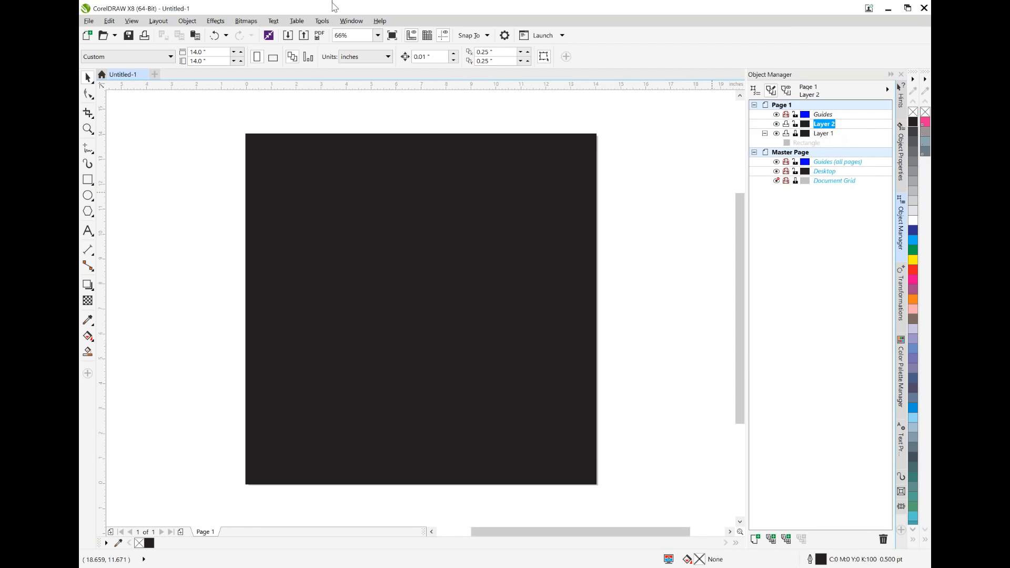
pyautogui.click(89, 21)
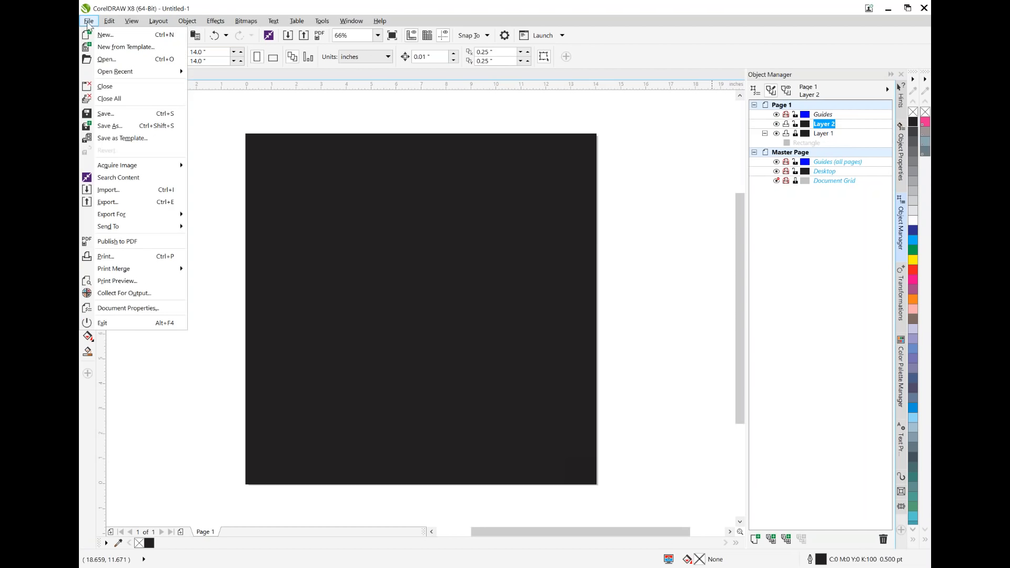
pyautogui.click(140, 192)
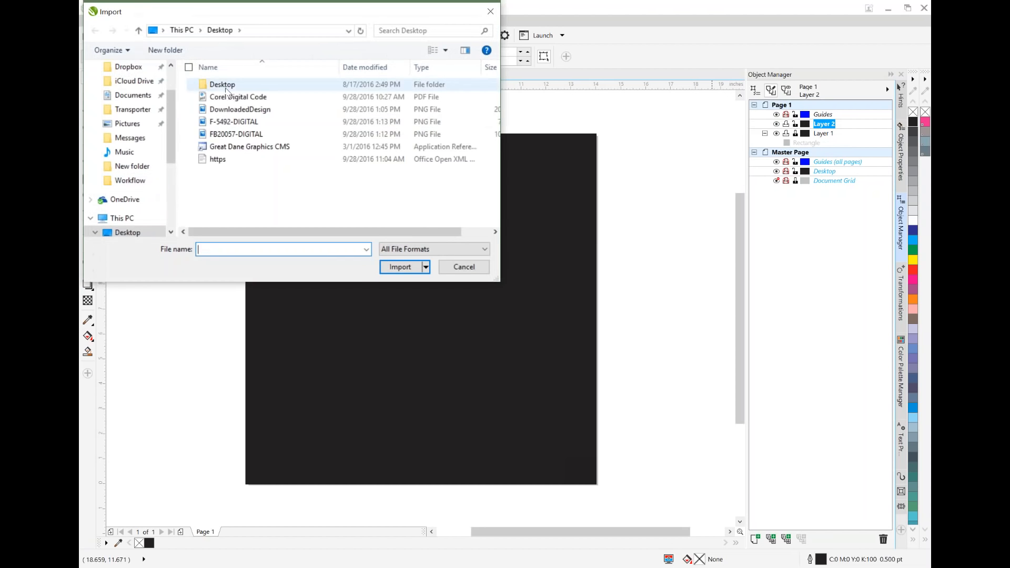
pyautogui.doubleClick(234, 135)
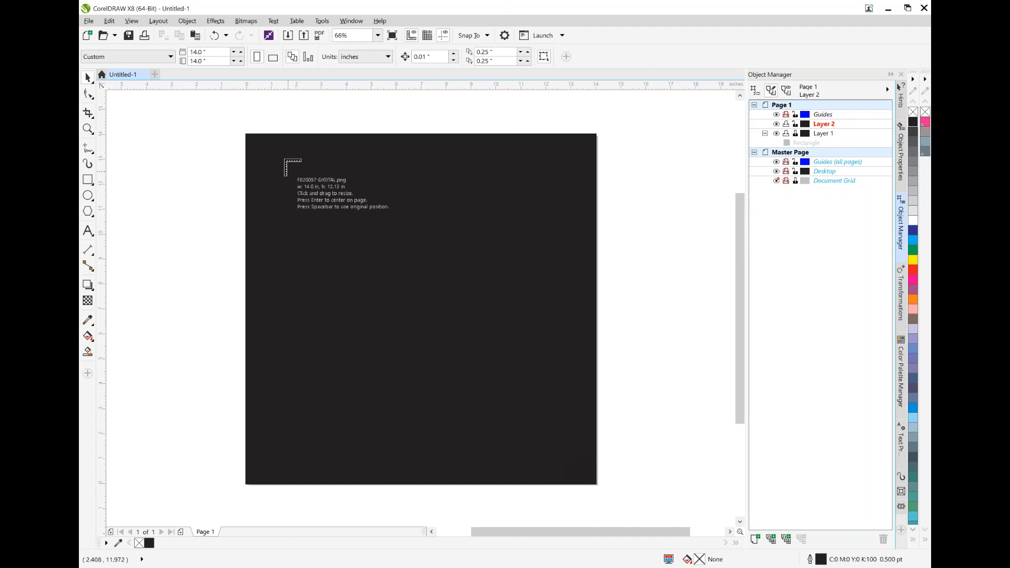
pyautogui.press('Return')
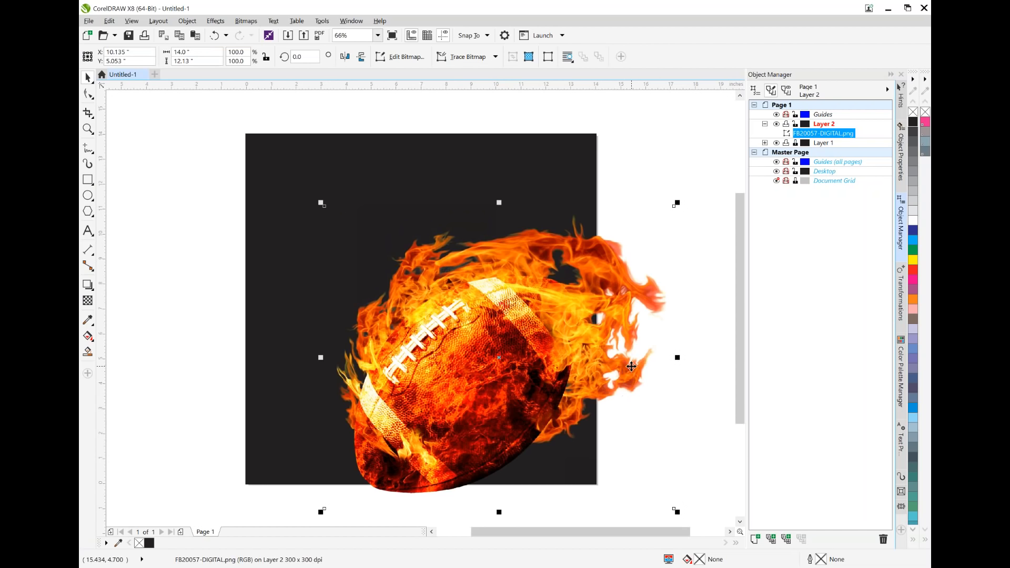
pyautogui.moveTo(631, 366); pyautogui.dragTo(523, 291)
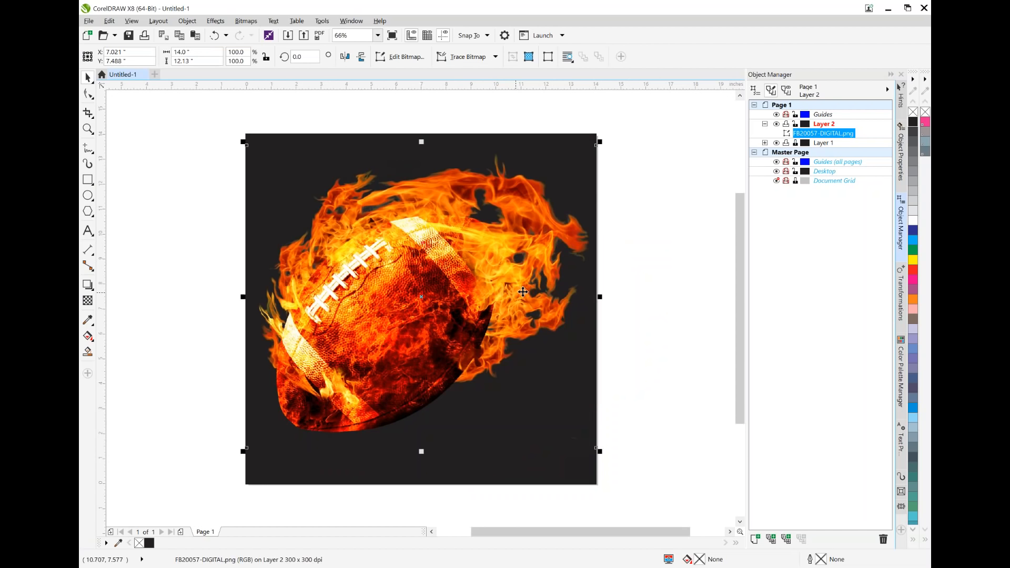
# Scale the football image to about 68%, center it on the page, and move it straight up to about Y 9.45 inches
pyautogui.click(379, 35)
pyautogui.click(350, 45)
pyautogui.press('p')
pyautogui.moveTo(599, 141); pyautogui.dragTo(492, 227)
pyautogui.moveTo(362, 356); pyautogui.dragTo(433, 265)
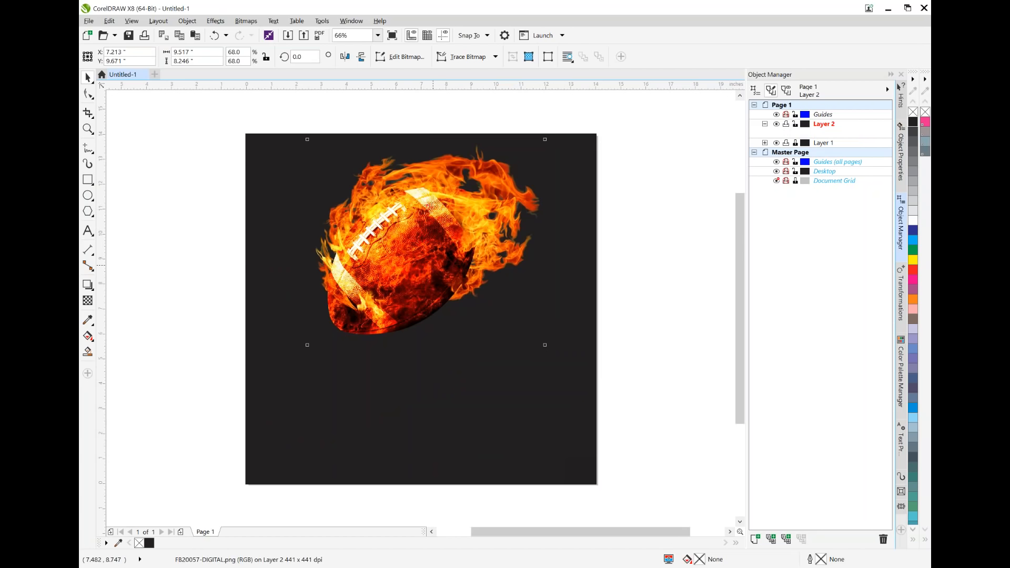
pyautogui.press('p')
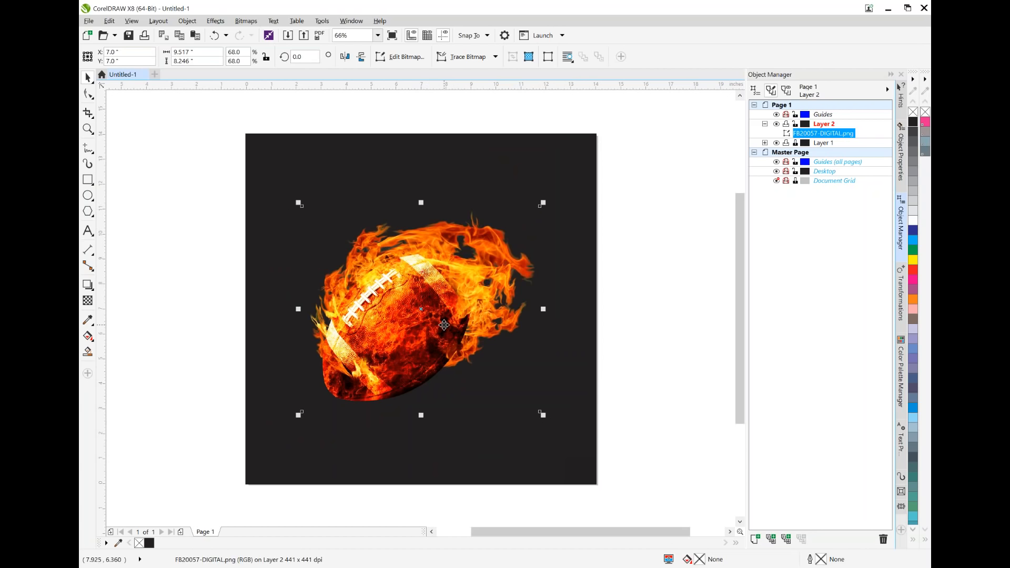
pyautogui.moveTo(437, 324); pyautogui.dragTo(434, 267)
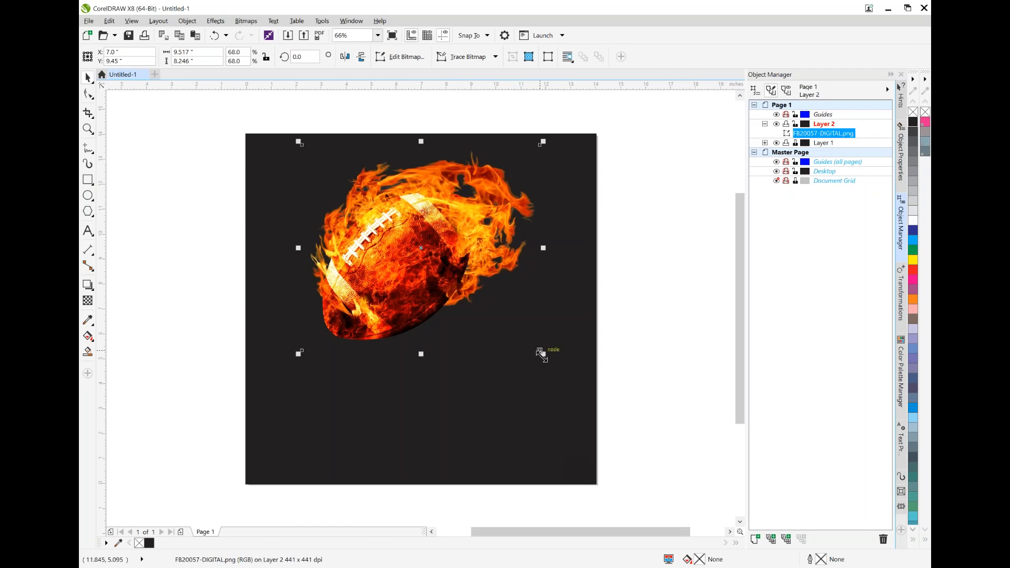
# Resize the football image about its center to about 76.9%, shift it down to about Y 9.04 inches, and deselect it
pyautogui.moveTo(542, 354); pyautogui.dragTo(567, 375)
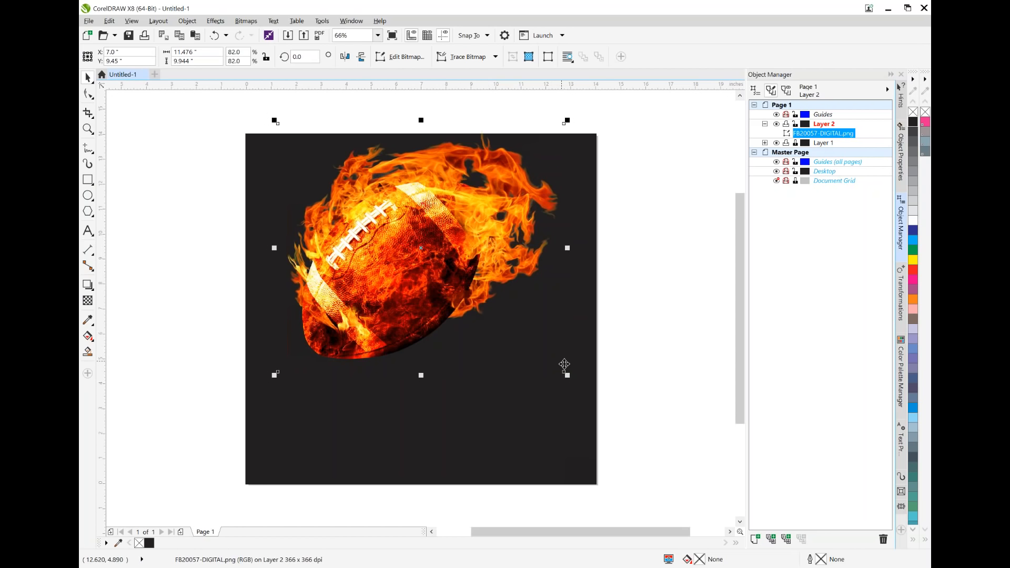
pyautogui.moveTo(564, 374); pyautogui.dragTo(557, 367)
pyautogui.moveTo(492, 234); pyautogui.dragTo(492, 244)
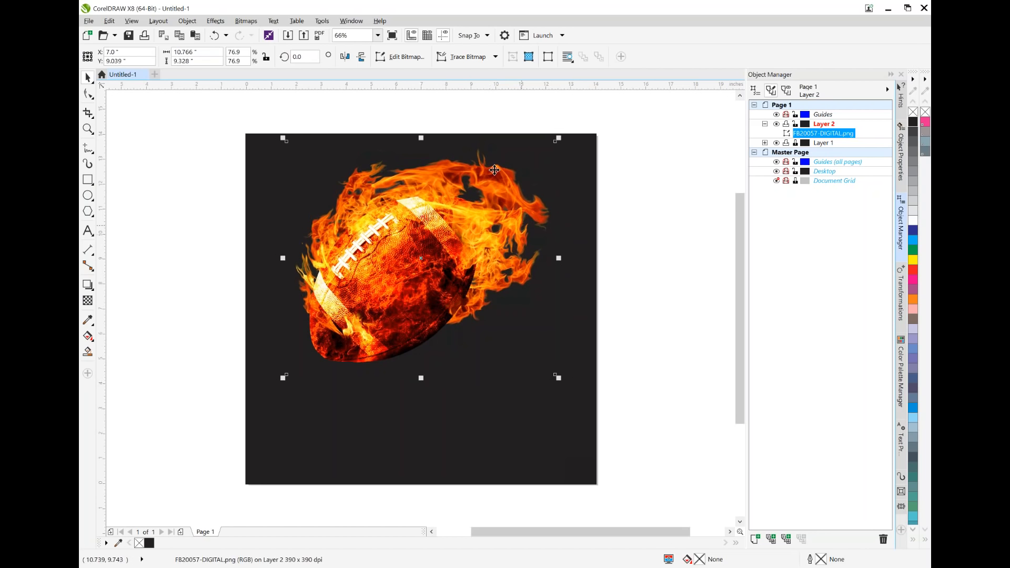
pyautogui.click(149, 136)
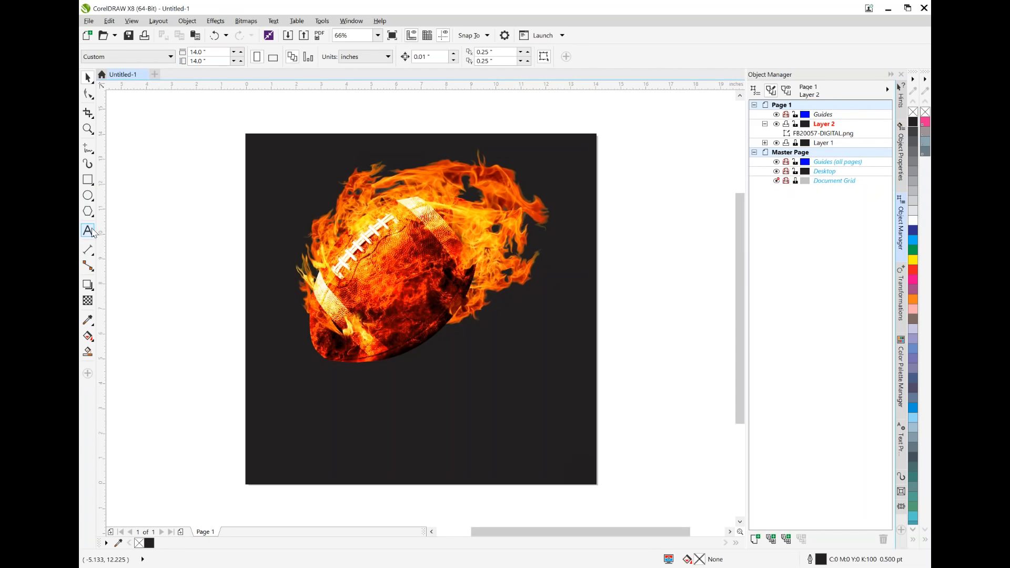
# Activate the Text tool and display the Text Properties docker
pyautogui.click(92, 232)
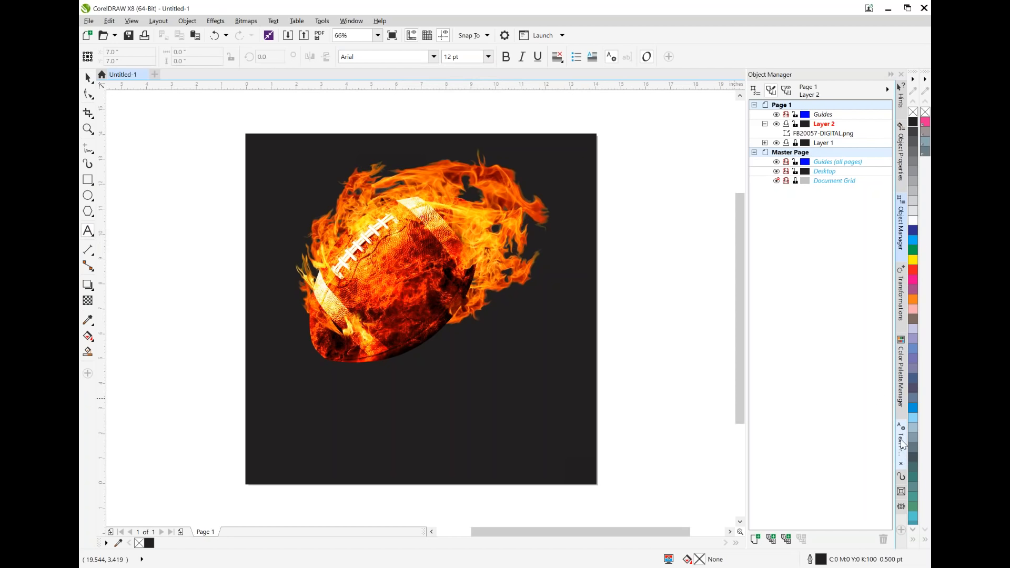
pyautogui.click(902, 443)
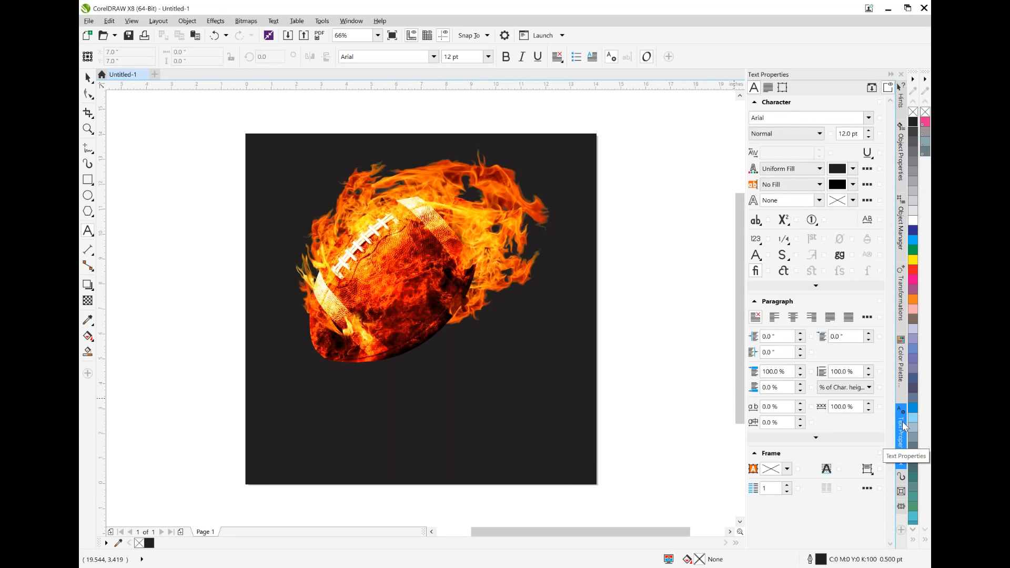
pyautogui.click(352, 21)
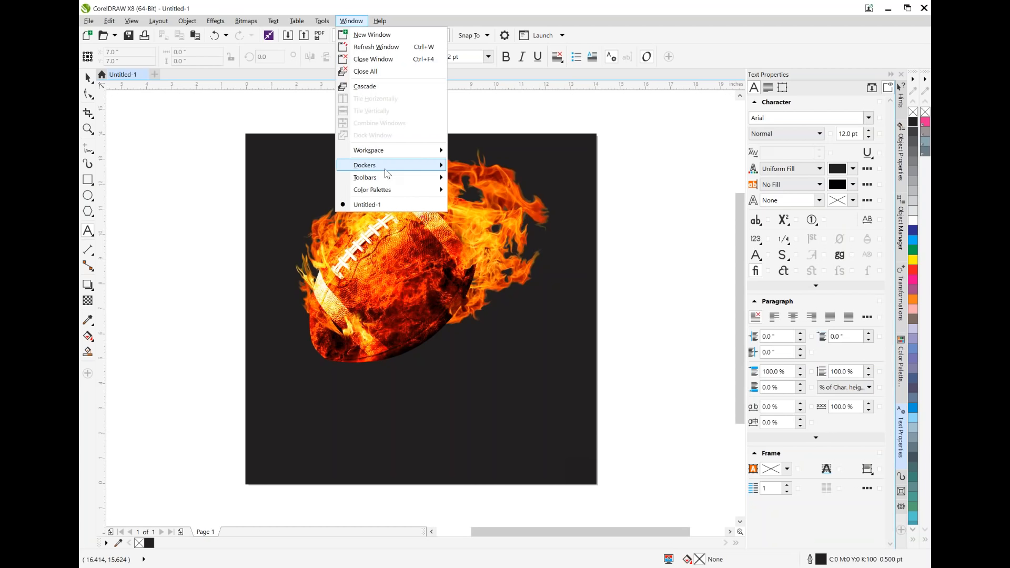
pyautogui.moveTo(387, 169)
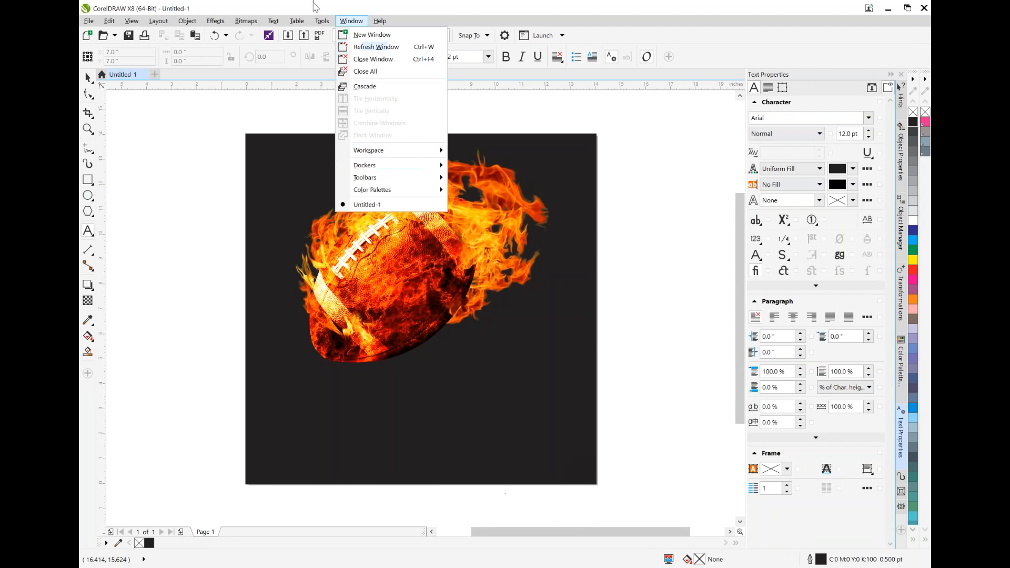
pyautogui.click(352, 20)
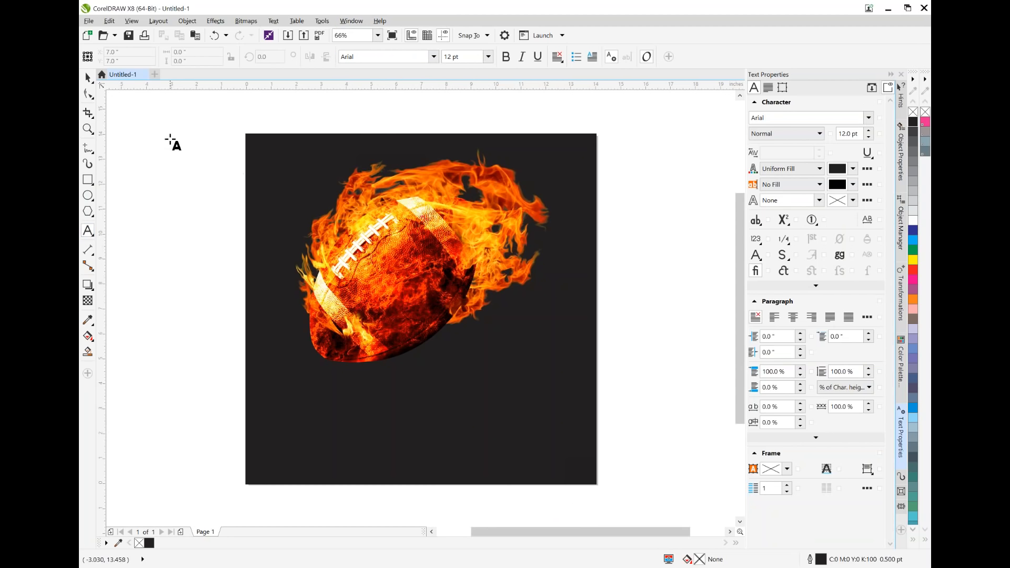
# Add the artistic text JACKSON above the page and enlarge it proportionally to about 11.39 inches wide
pyautogui.click(263, 110)
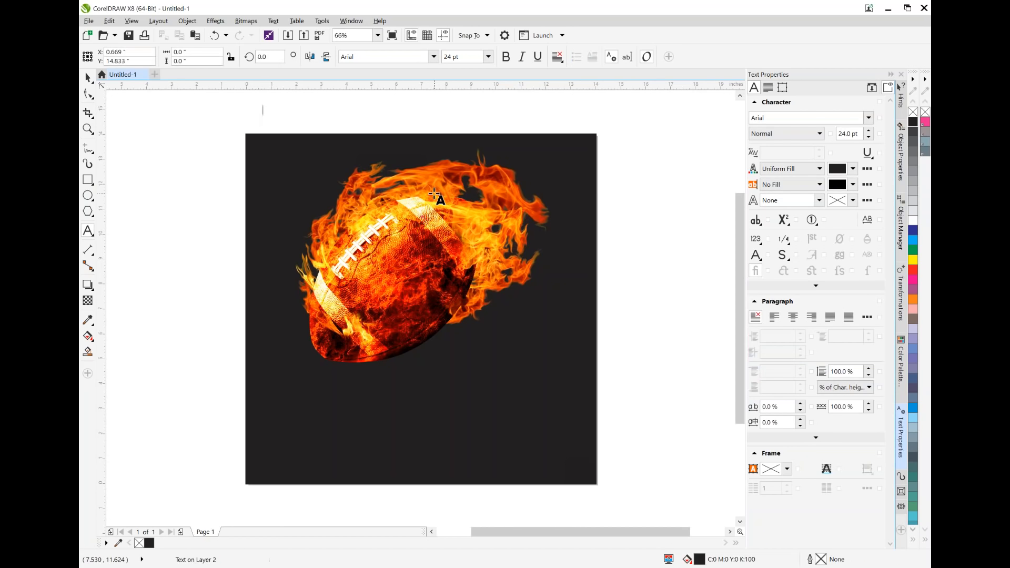
pyautogui.write('JAC')
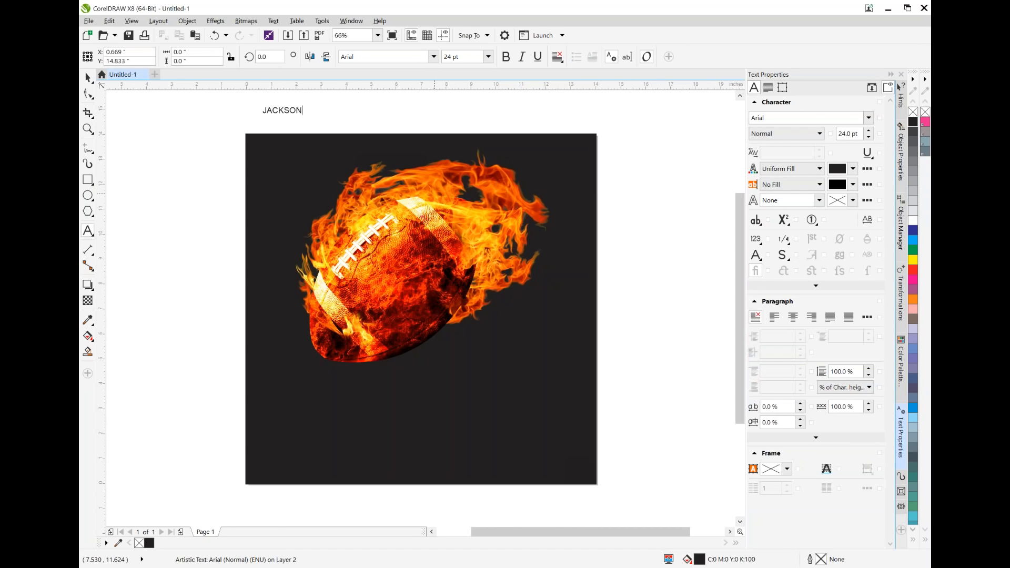
pyautogui.write('KSON')
pyautogui.hotkey('ctrl', 'space')
pyautogui.click(91, 77)
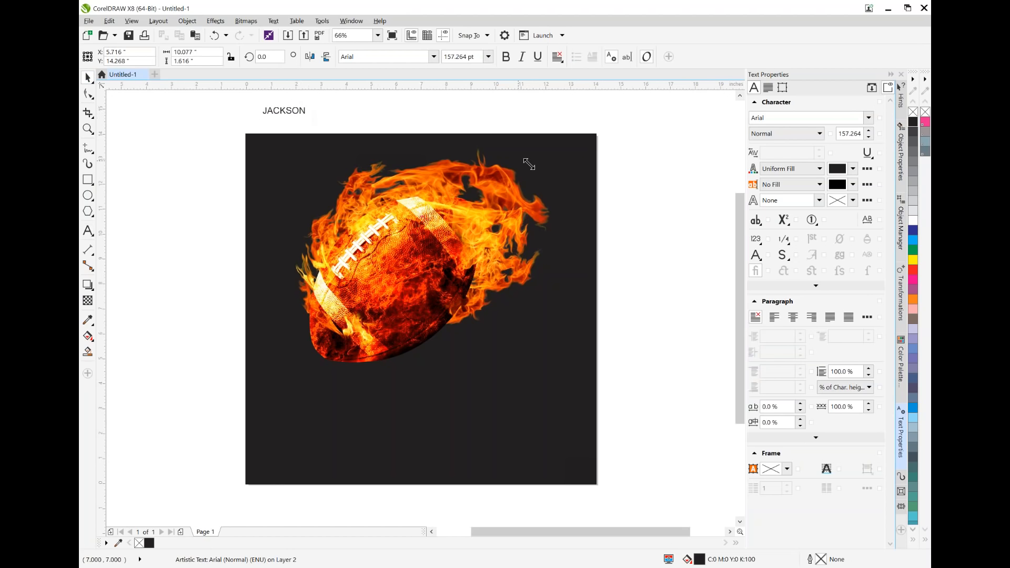
pyautogui.moveTo(307, 116); pyautogui.dragTo(549, 166)
# Move the JACKSON text directly below the flaming football and fill it with blue (C100 M100 Y0 K0)
pyautogui.moveTo(489, 109); pyautogui.dragTo(476, 400)
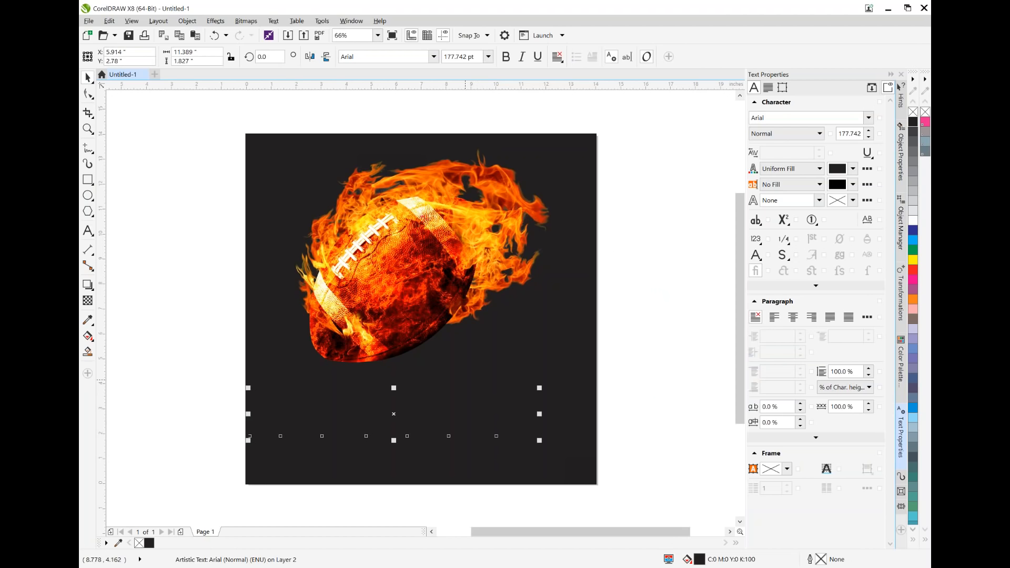
pyautogui.click(914, 230)
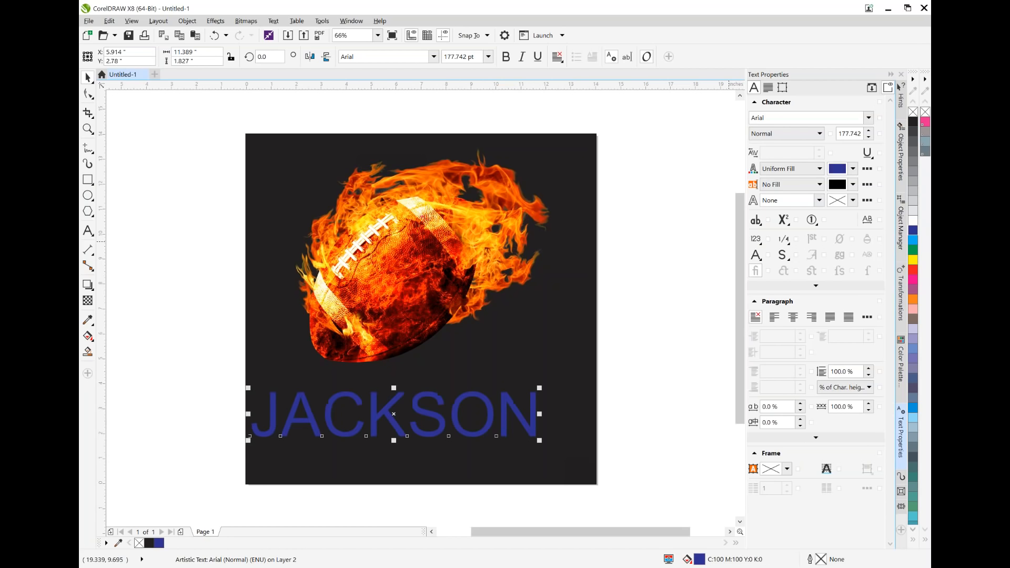
pyautogui.moveTo(490, 409); pyautogui.dragTo(527, 388)
# Add HIGH as a second line of the JACKSON text
pyautogui.doubleClick(546, 383)
pyautogui.click(571, 403)
pyautogui.press('Return')
pyautogui.write('HIGH')
pyautogui.hotkey('ctrl', 'space')
pyautogui.click(88, 77)
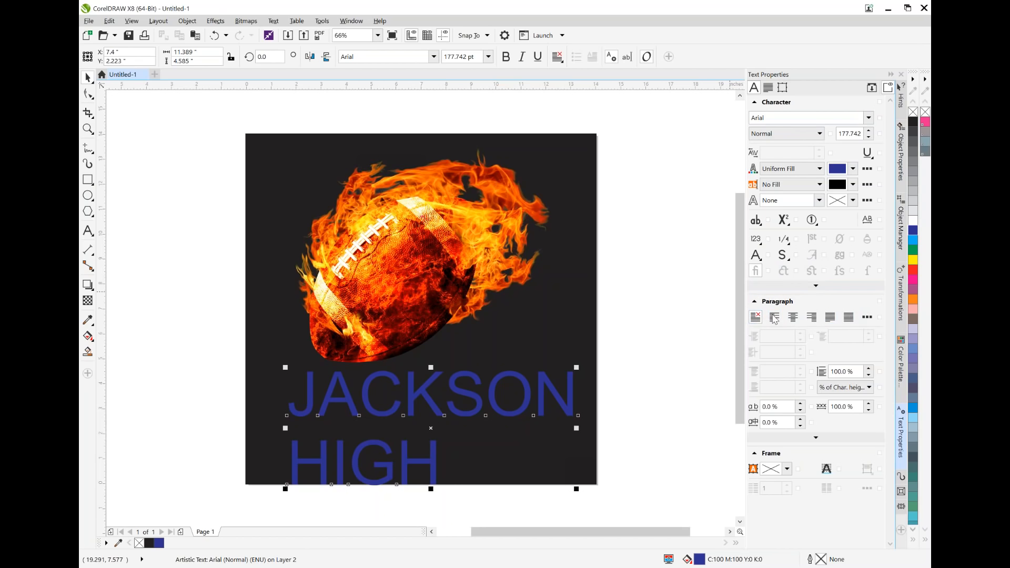
# Right-align the two text lines and set their font to Typoster
pyautogui.click(814, 320)
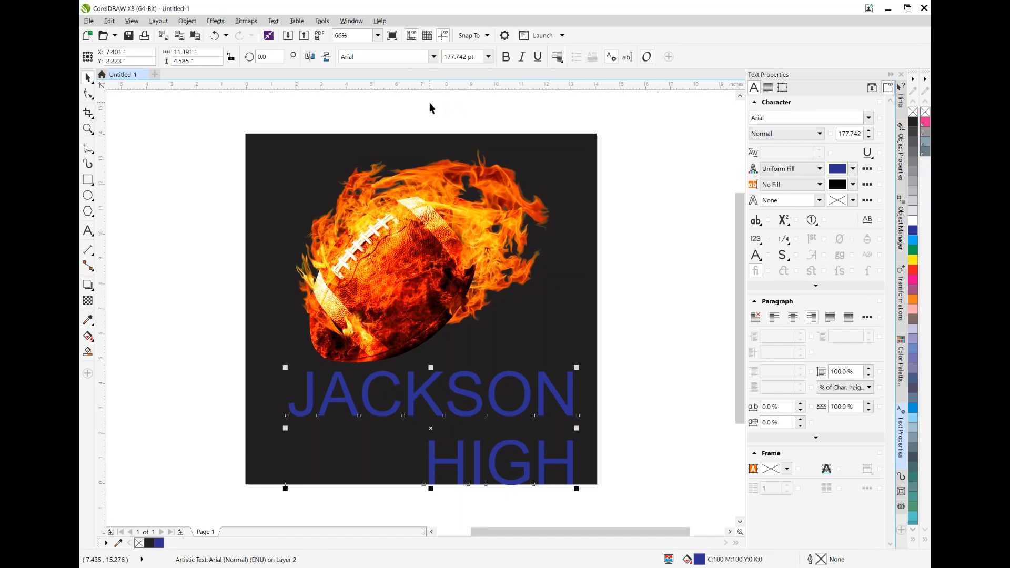
pyautogui.click(434, 57)
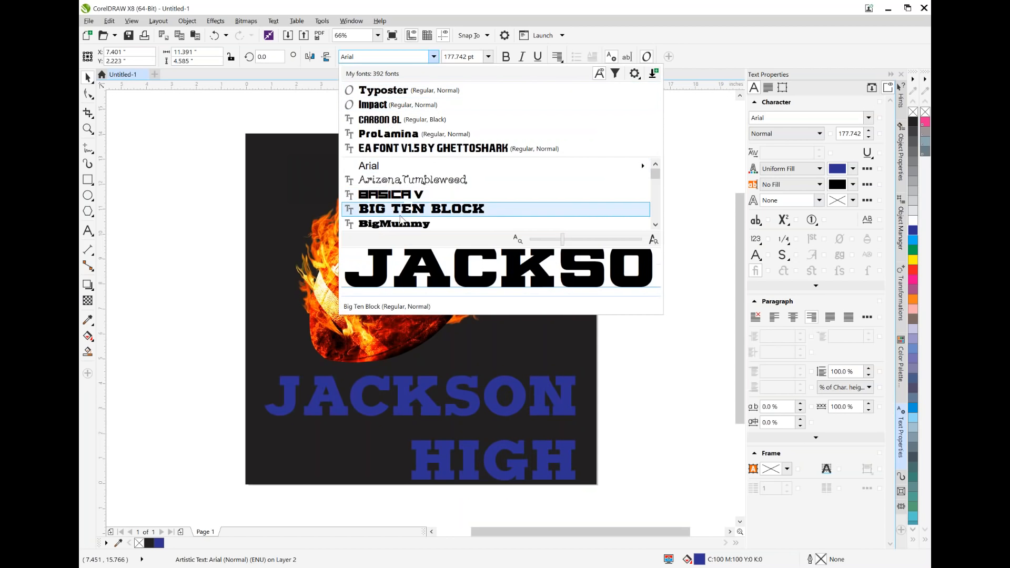
pyautogui.click(393, 92)
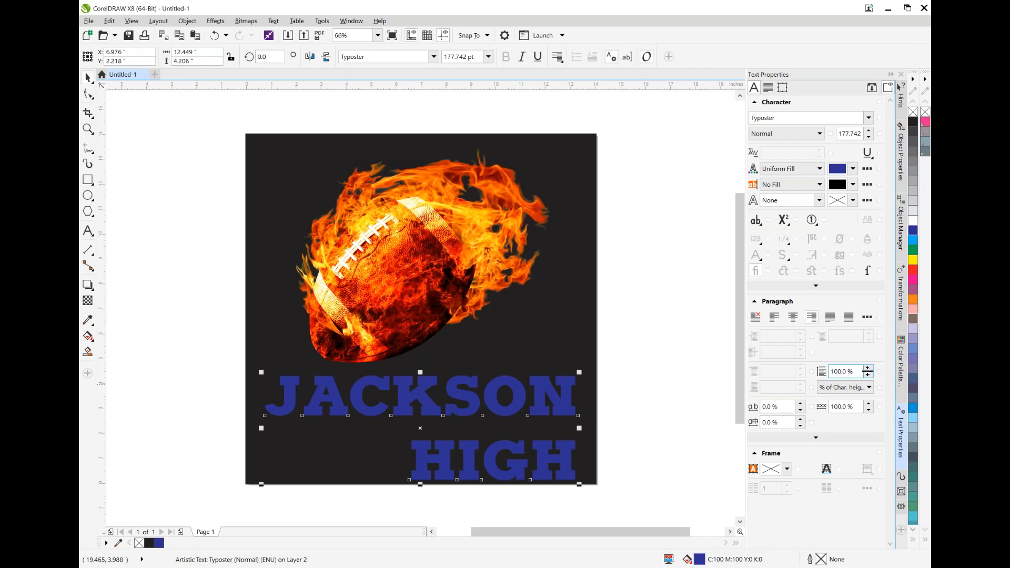
# Tighten the line spacing of the JACKSON HIGH text to 69%
pyautogui.click(868, 374)
pyautogui.click(868, 375)
pyautogui.click(869, 375)
pyautogui.click(869, 375)
pyautogui.click(869, 375)
pyautogui.click(869, 375)
pyautogui.click(869, 375)
pyautogui.click(869, 369)
pyautogui.click(869, 369)
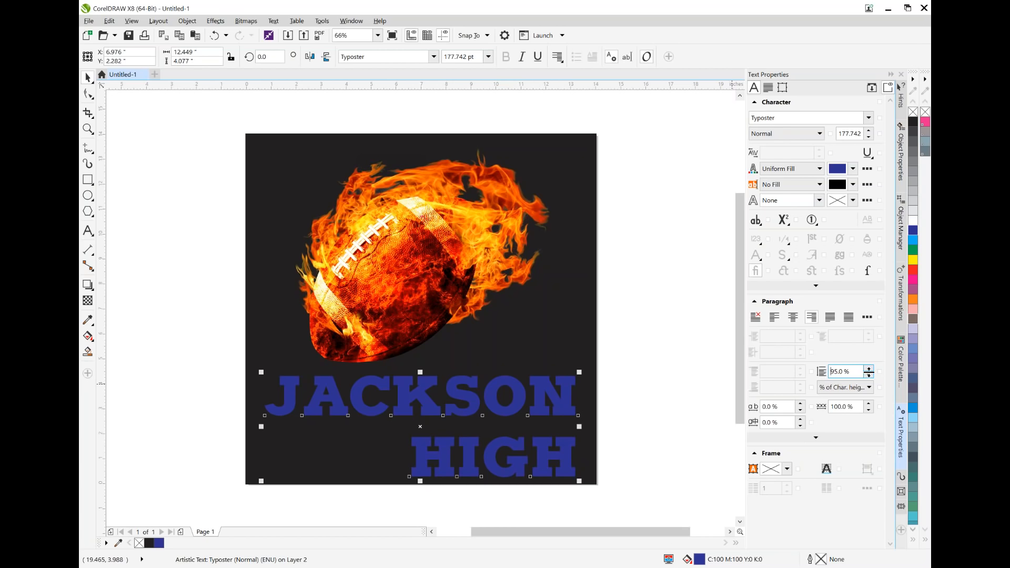
pyautogui.click(869, 368)
pyautogui.click(869, 368)
pyautogui.click(868, 369)
pyautogui.click(869, 369)
pyautogui.click(869, 369)
pyautogui.click(869, 368)
pyautogui.click(868, 369)
pyautogui.moveTo(868, 369)
pyautogui.mouseDown()
pyautogui.moveTo(868, 383)
pyautogui.moveTo(862, 375)
pyautogui.mouseUp()
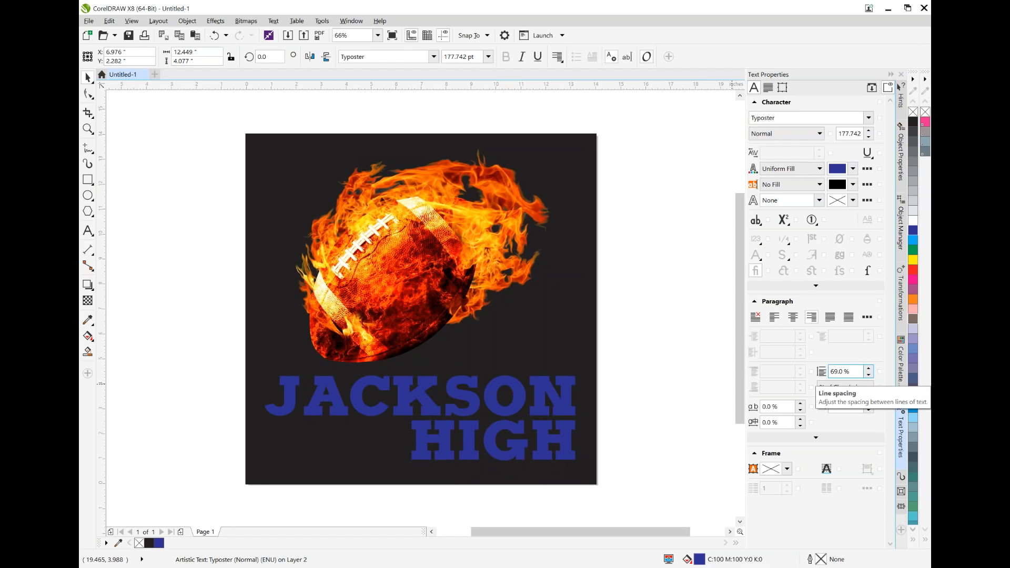
pyautogui.moveTo(861, 377); pyautogui.dragTo(862, 378)
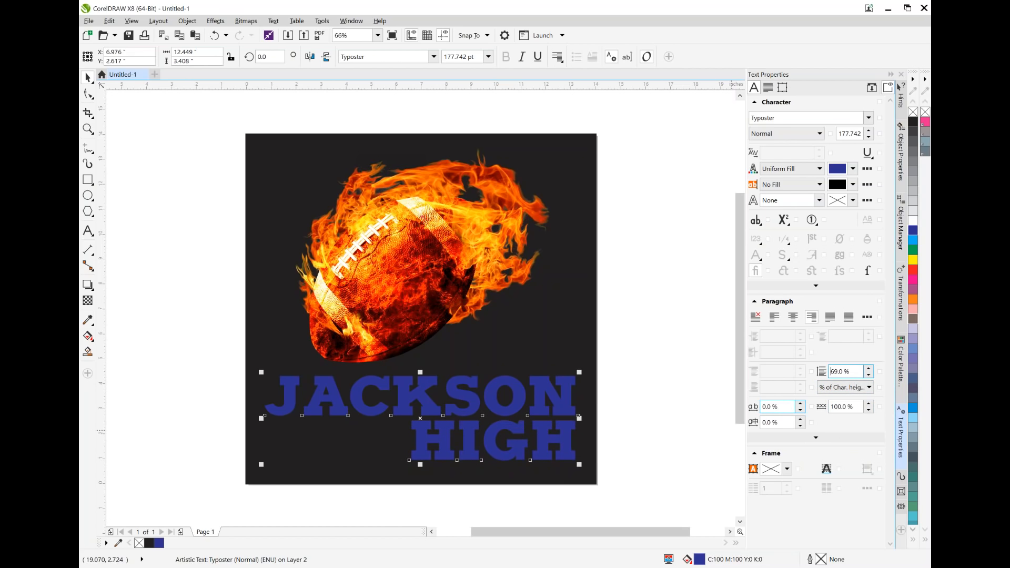
# Set the text's character spacing to -9% and stretch it downward to about 3.65 inches high
pyautogui.moveTo(800, 407)
pyautogui.mouseDown()
pyautogui.moveTo(771, 257)
pyautogui.moveTo(797, 406)
pyautogui.mouseUp()
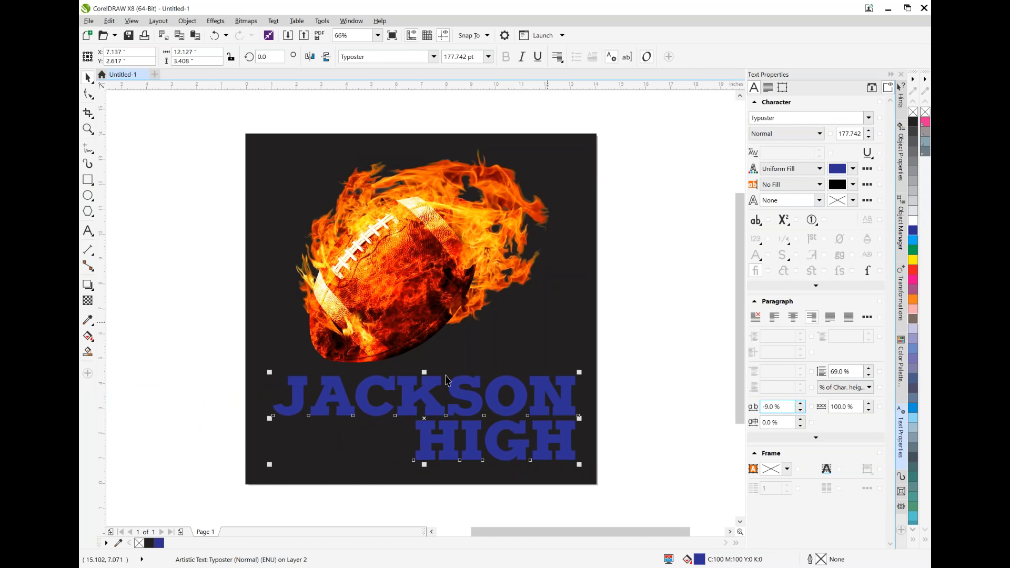
pyautogui.moveTo(420, 465); pyautogui.dragTo(424, 471)
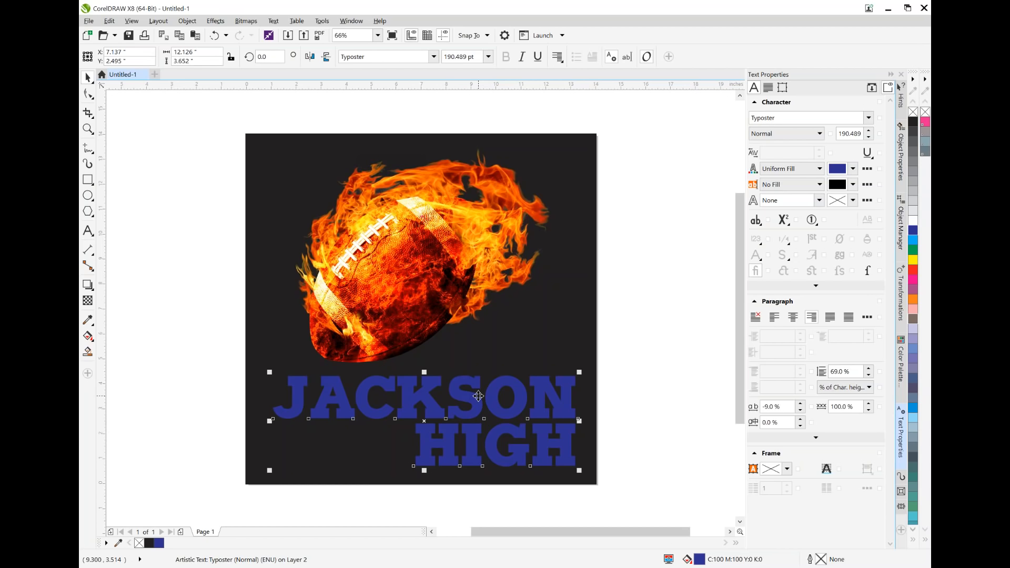
pyautogui.click(246, 20)
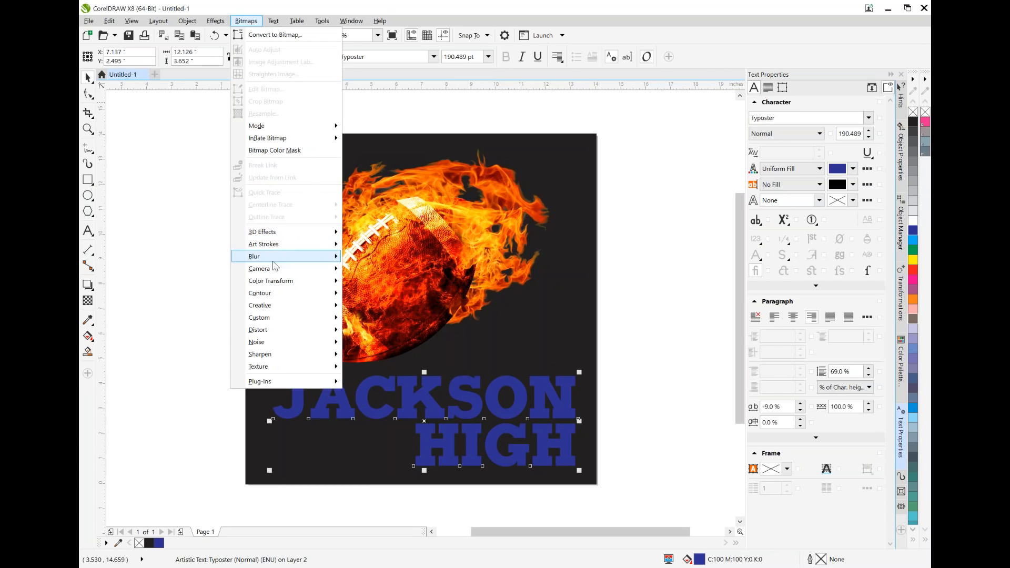
pyautogui.click(668, 27)
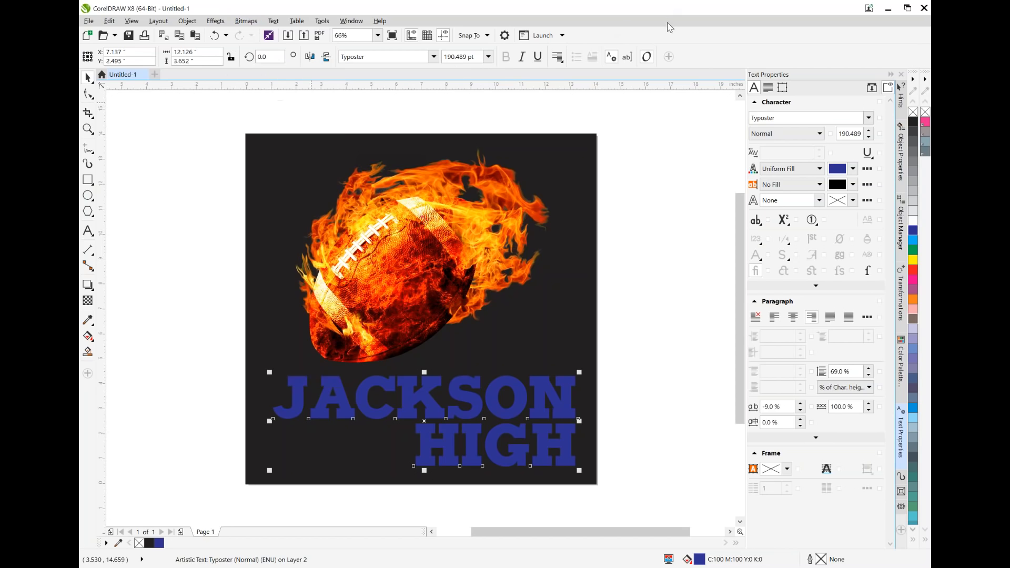
# Convert the JACKSON HIGH text to curves, scale it to about 9.95 inches wide under the football, and deselect it
pyautogui.rightClick(418, 399)
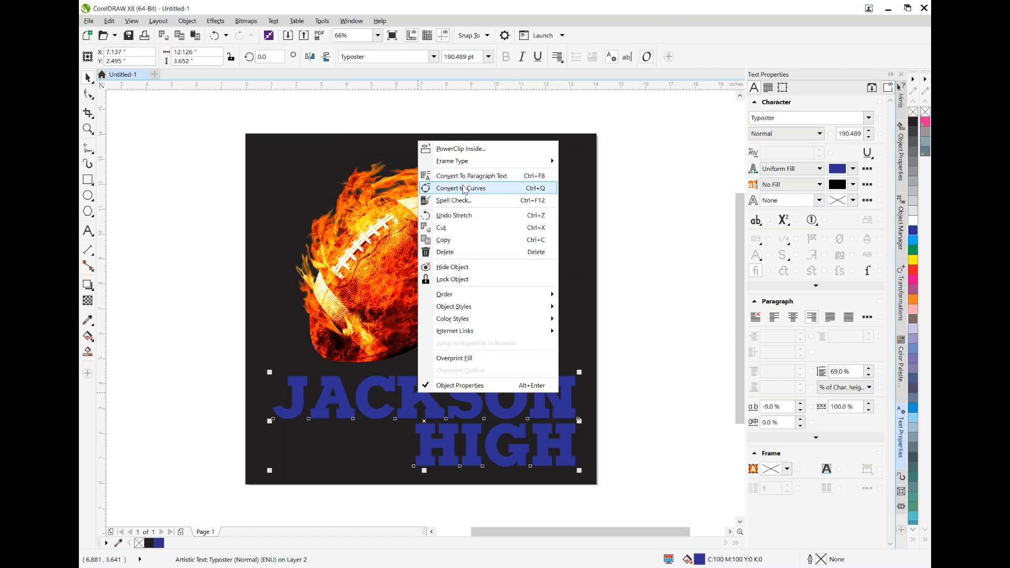
pyautogui.click(463, 188)
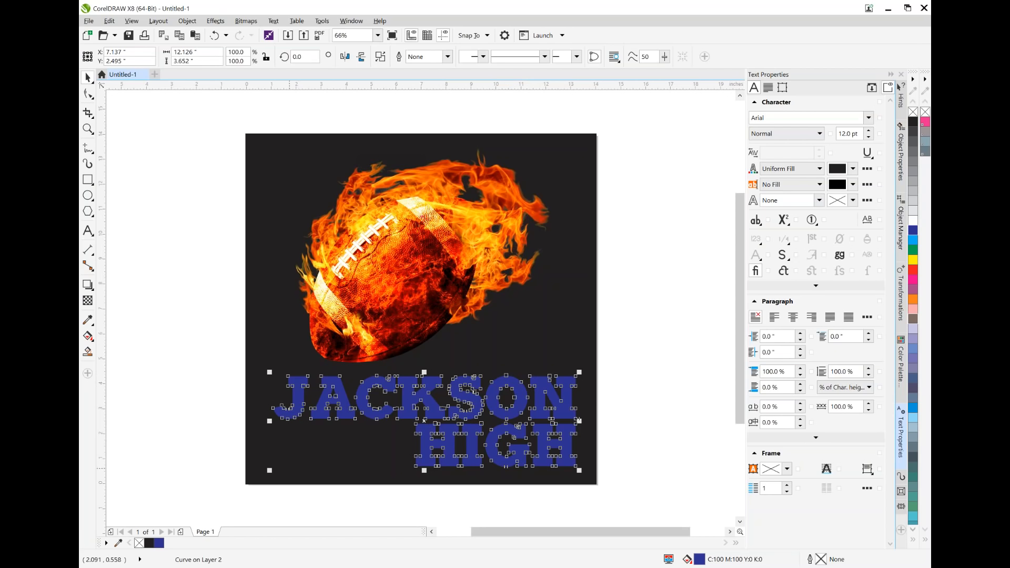
pyautogui.moveTo(269, 472); pyautogui.dragTo(297, 463)
pyautogui.moveTo(581, 463); pyautogui.dragTo(562, 456)
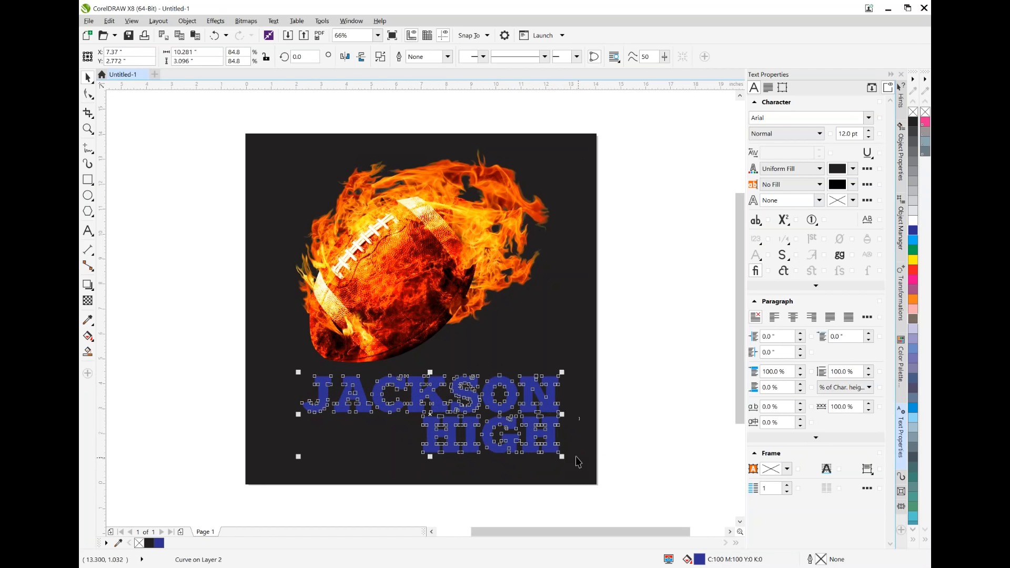
pyautogui.moveTo(564, 457); pyautogui.dragTo(551, 454)
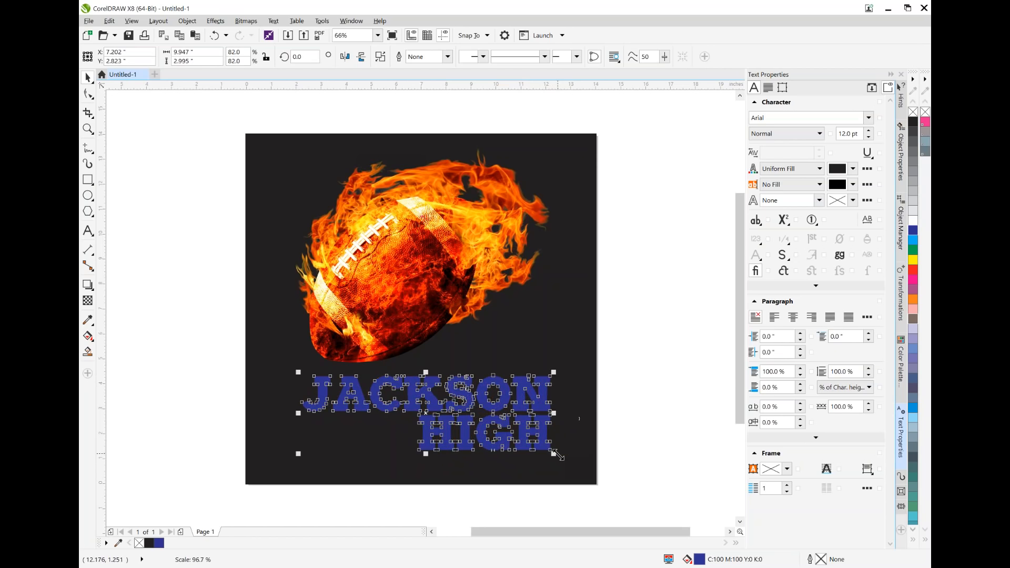
pyautogui.click(677, 432)
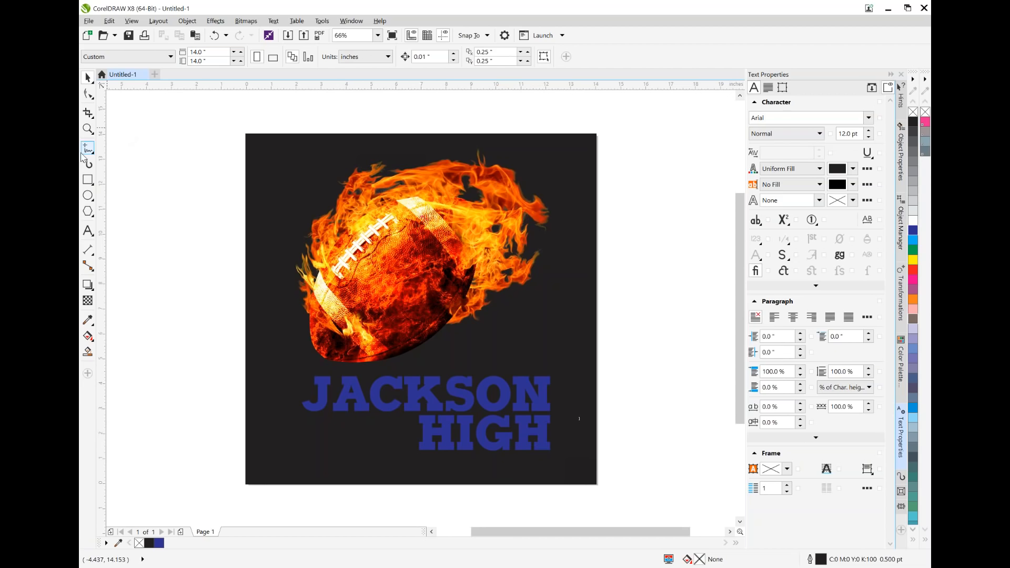
# Draw a thin rectangle about 4.53 by 0.14 inches beneath JACK, left of HIGH, and nudge it down to about Y 2.63 inches
pyautogui.click(88, 181)
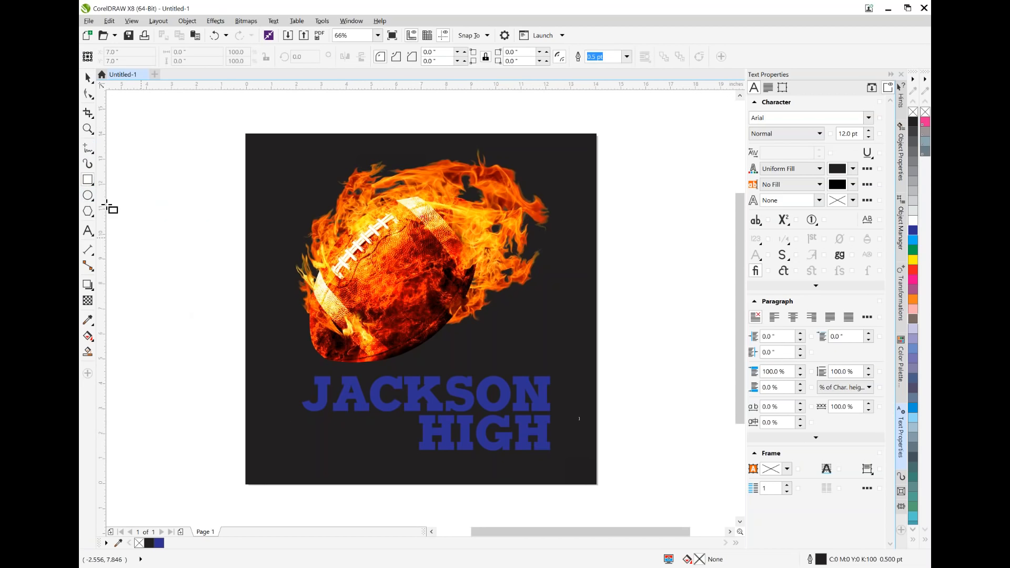
pyautogui.click(88, 128)
pyautogui.click(363, 419)
pyautogui.click(477, 316)
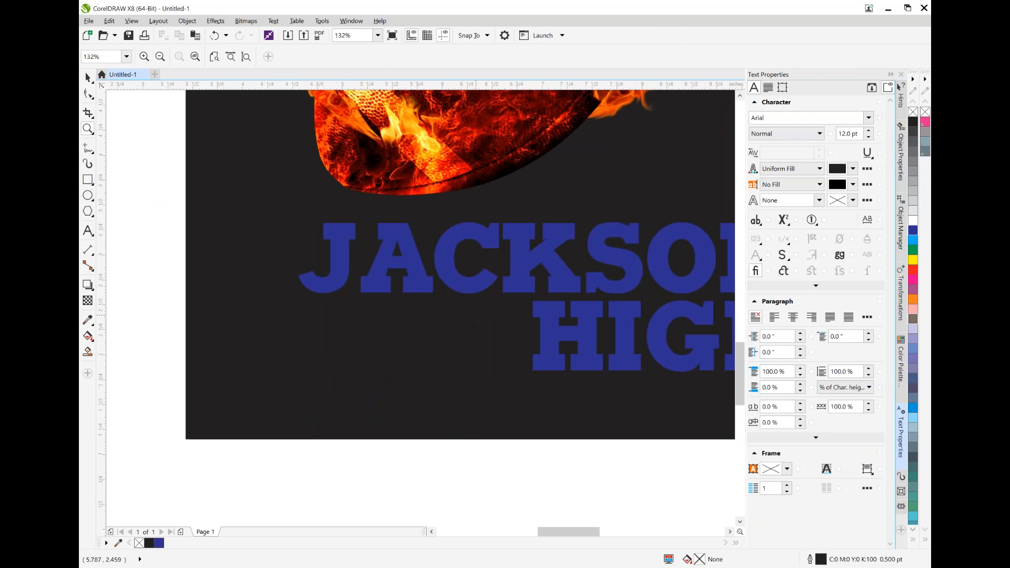
pyautogui.click(376, 374)
pyautogui.moveTo(574, 531); pyautogui.dragTo(559, 531)
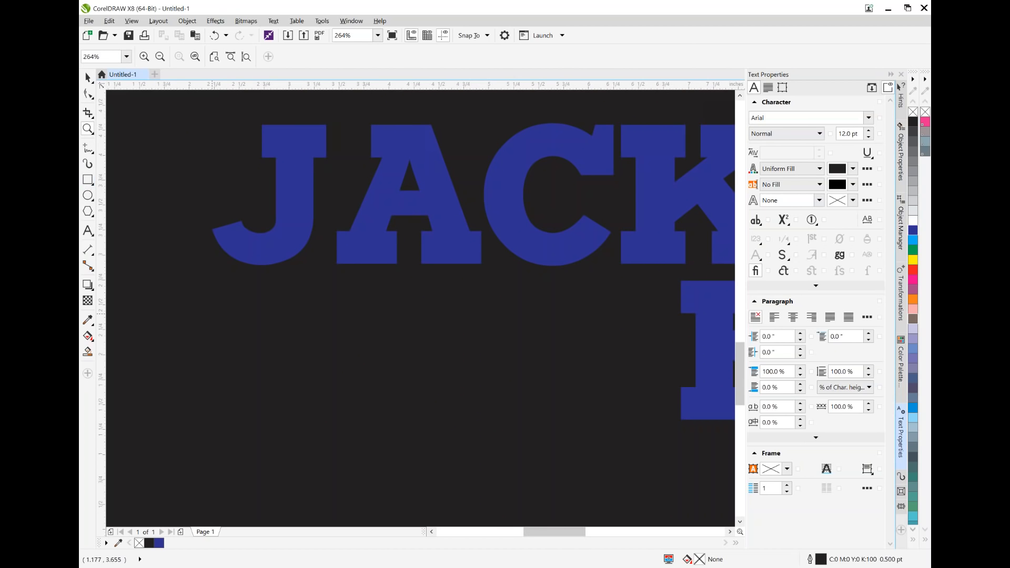
pyautogui.click(88, 179)
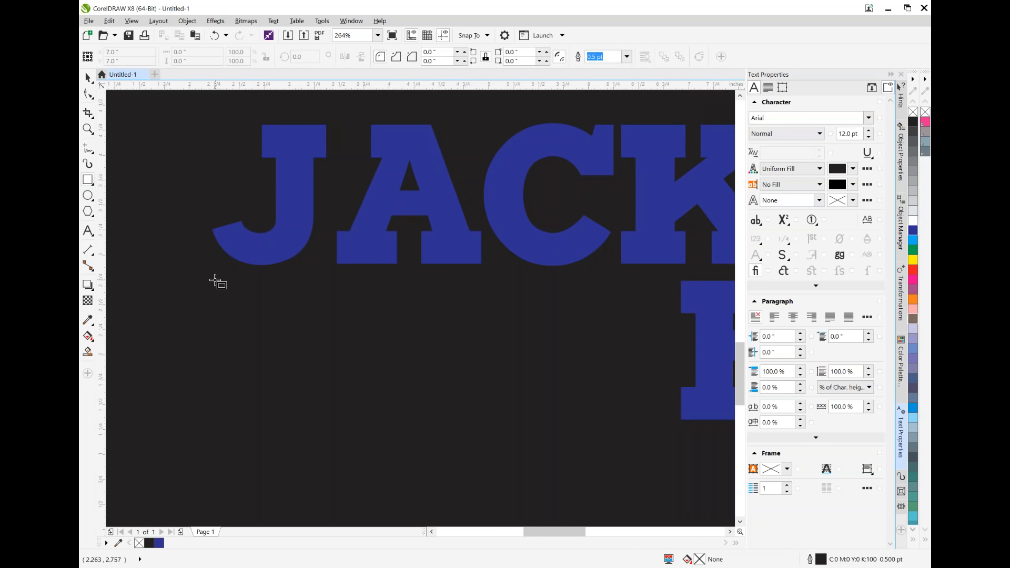
pyautogui.moveTo(217, 282); pyautogui.dragTo(669, 294)
pyautogui.press('Down')
pyautogui.press('Down')
pyautogui.press('Down')
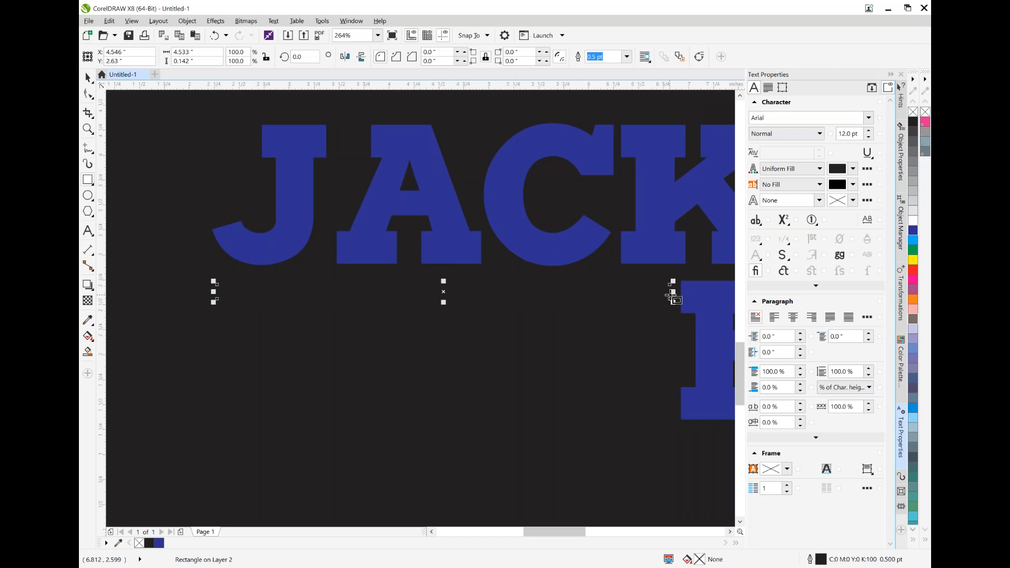
pyautogui.press('Up')
pyautogui.press('Down')
# Remove the thin rectangle's outline by setting its width to None and fill the rectangle with yellow
pyautogui.doubleClick(822, 559)
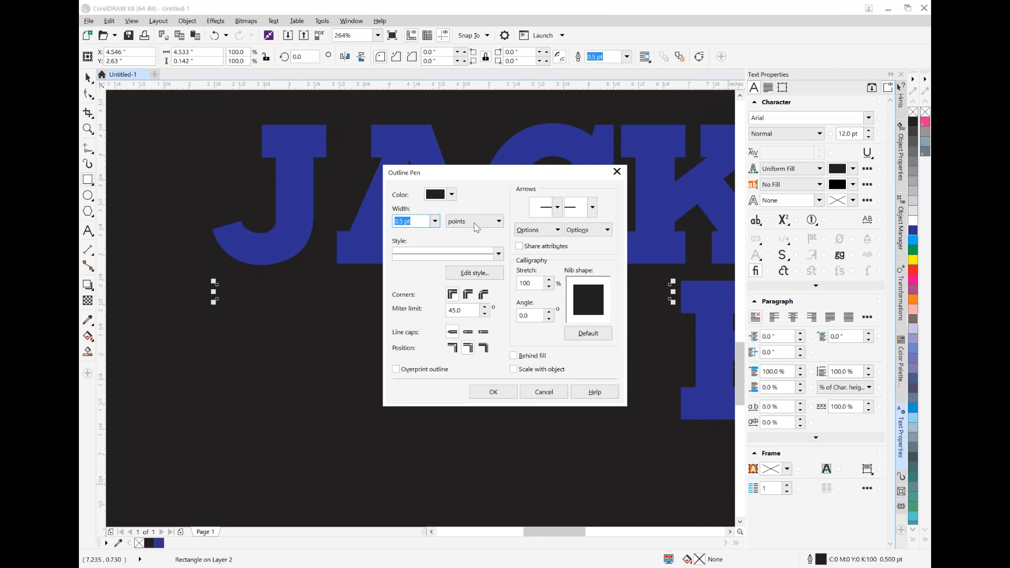
pyautogui.click(436, 222)
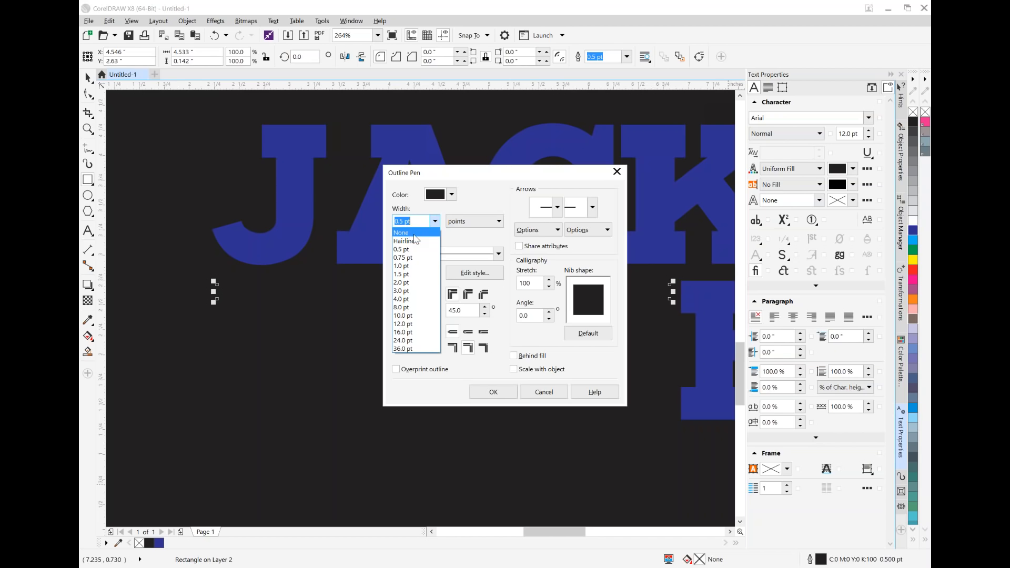
pyautogui.click(415, 235)
pyautogui.click(493, 392)
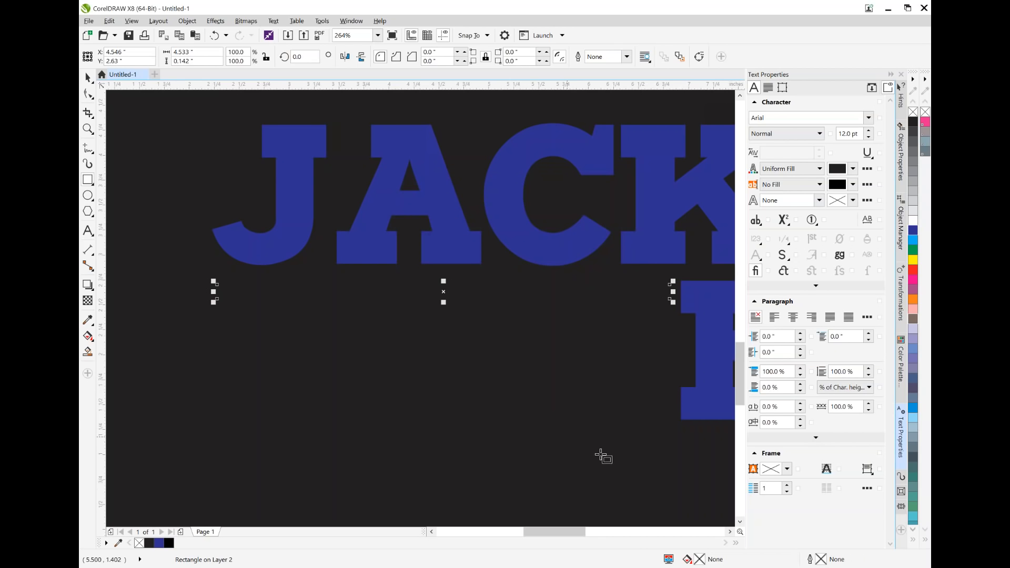
pyautogui.click(913, 260)
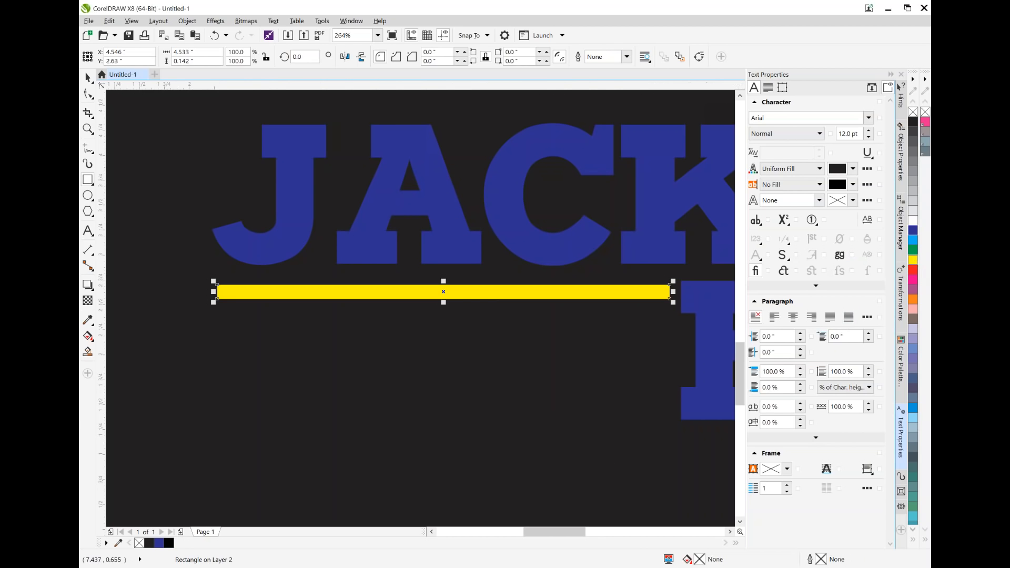
# Reduce the yellow bar's height to about 0.07 inches and move it up to about Y 2.70 inches beneath JACK
pyautogui.moveTo(442, 300); pyautogui.dragTo(442, 292)
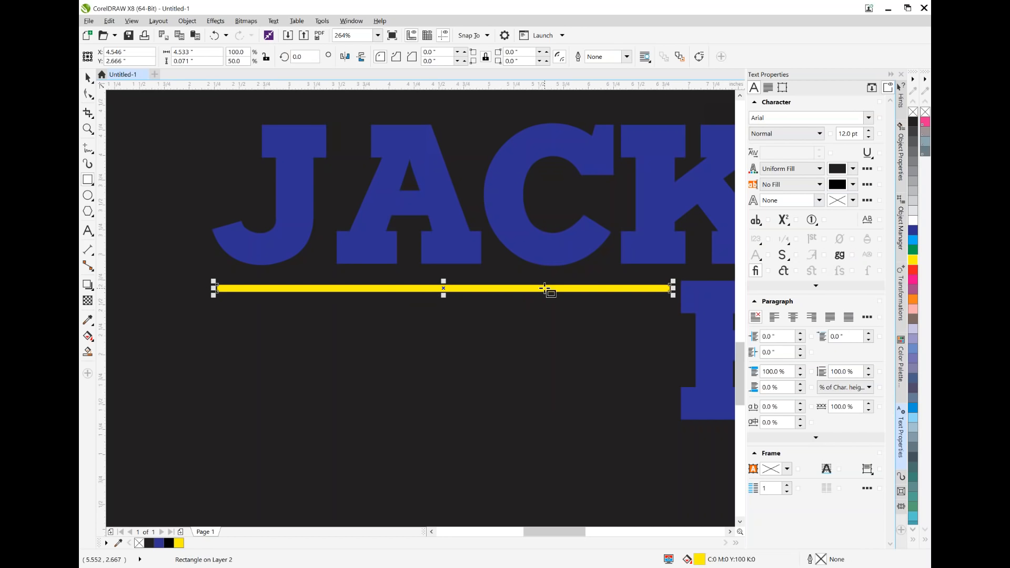
pyautogui.click(88, 77)
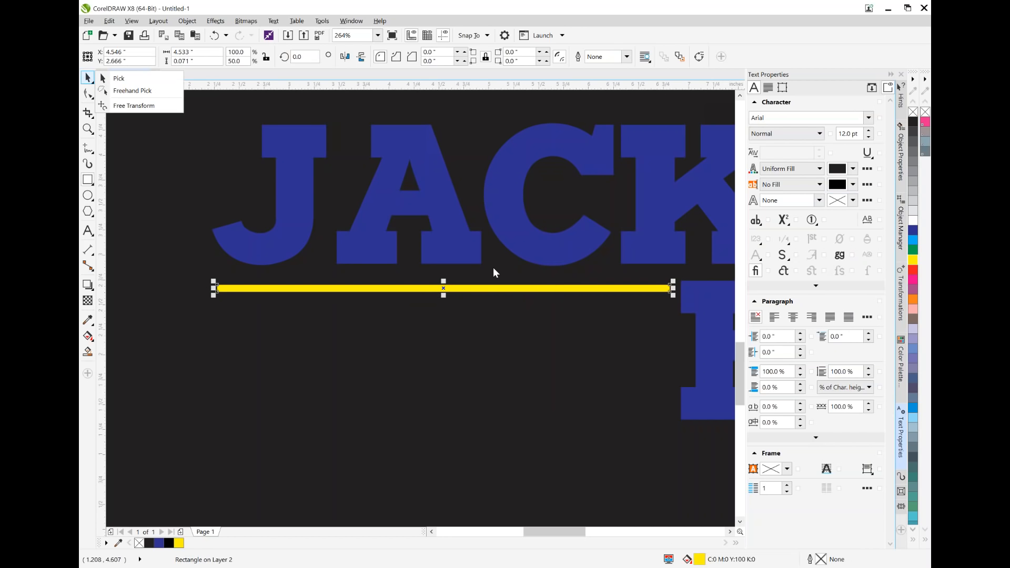
pyautogui.click(532, 289)
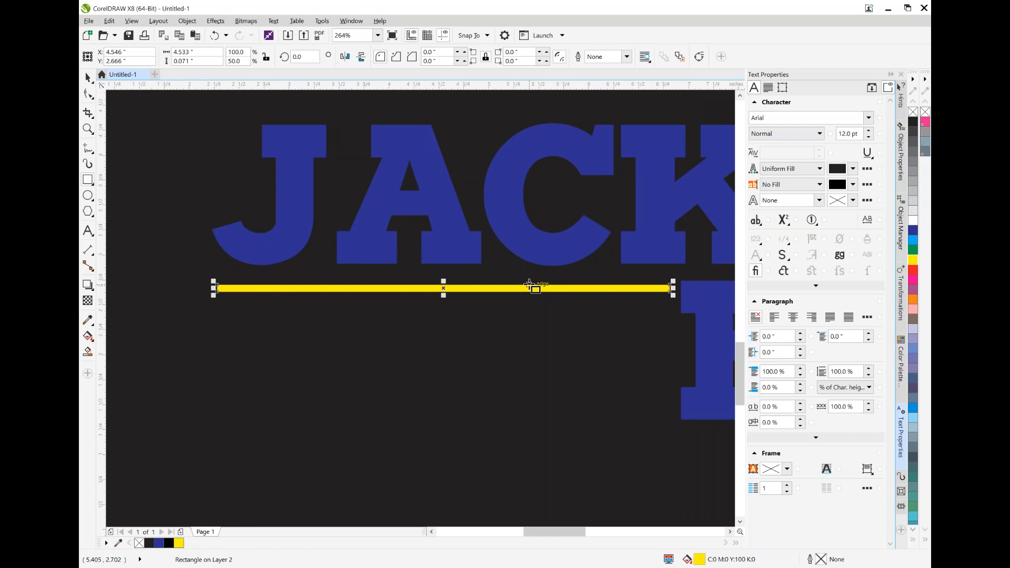
pyautogui.moveTo(444, 288); pyautogui.dragTo(444, 284)
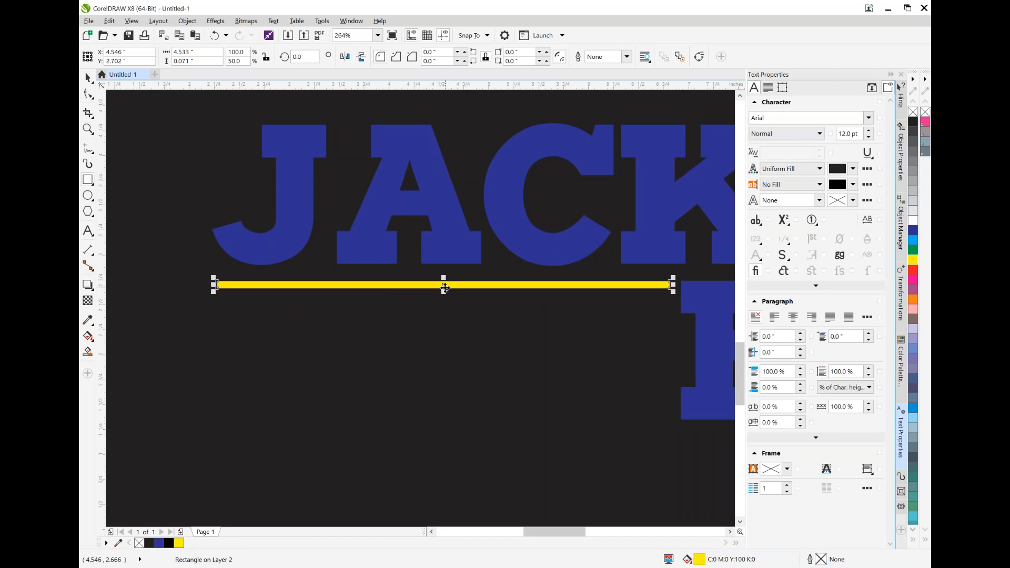
# Copy and paste the yellow bar, move the duplicate straight down to about Y 1.39 inches near HIGH's baseline, and deselect it
pyautogui.rightClick(480, 287)
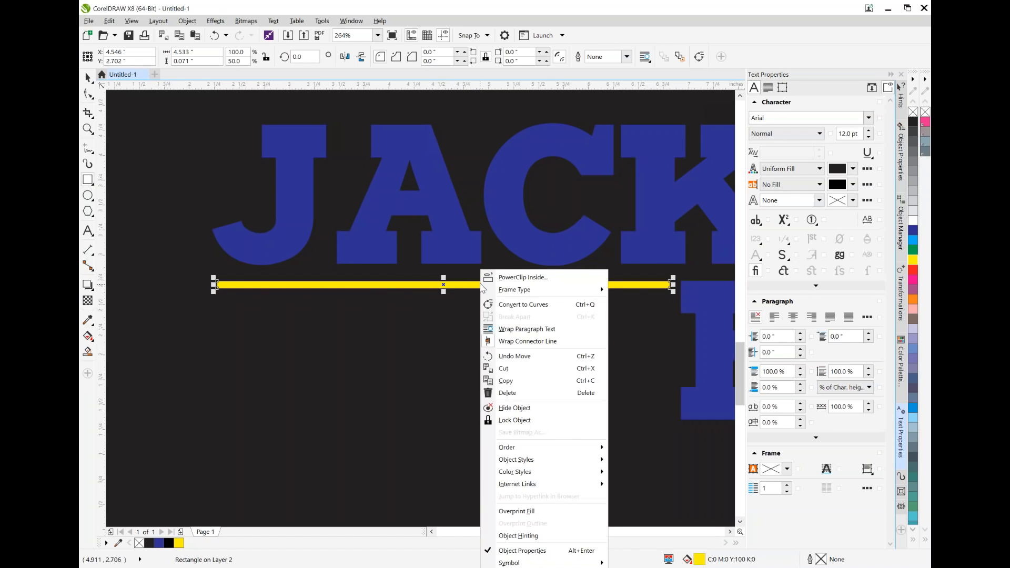
pyautogui.click(530, 382)
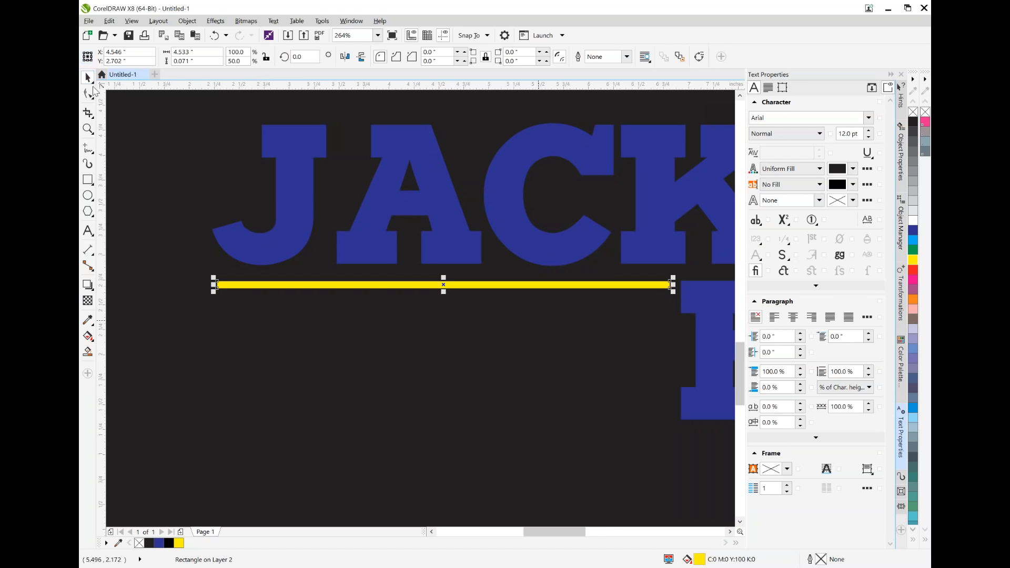
pyautogui.click(314, 356)
pyautogui.rightClick(458, 316)
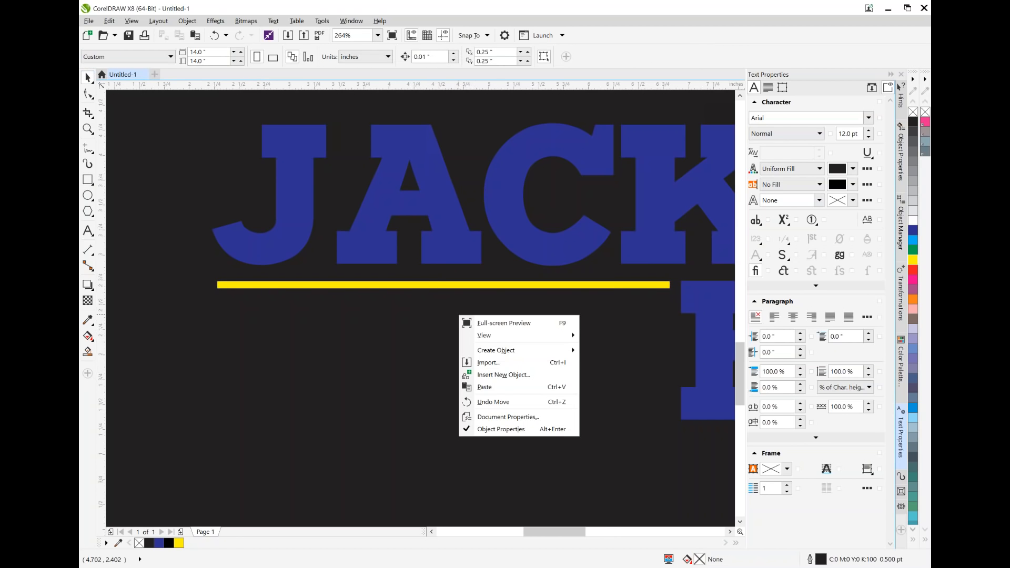
pyautogui.click(506, 387)
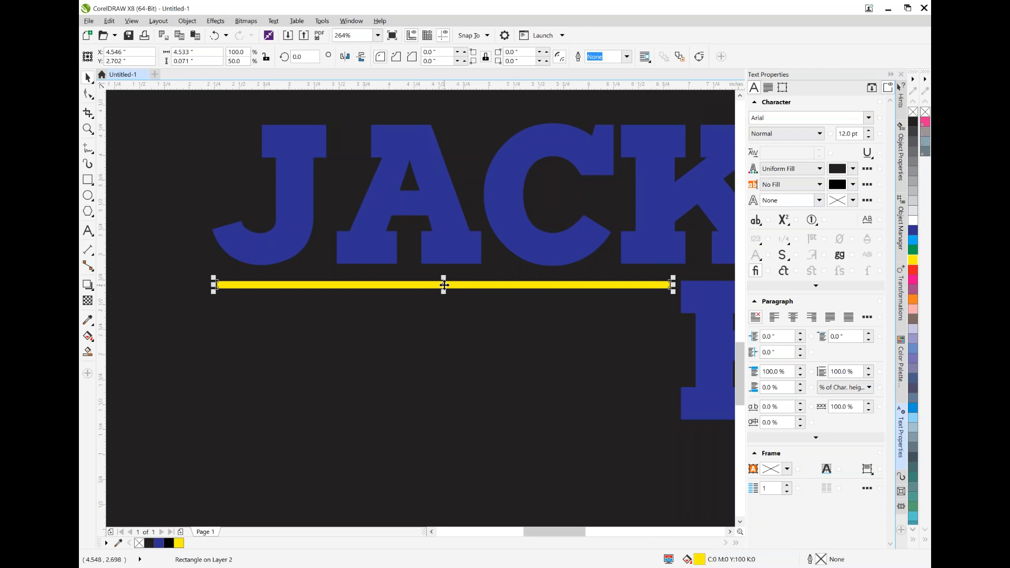
pyautogui.moveTo(444, 285); pyautogui.dragTo(445, 416)
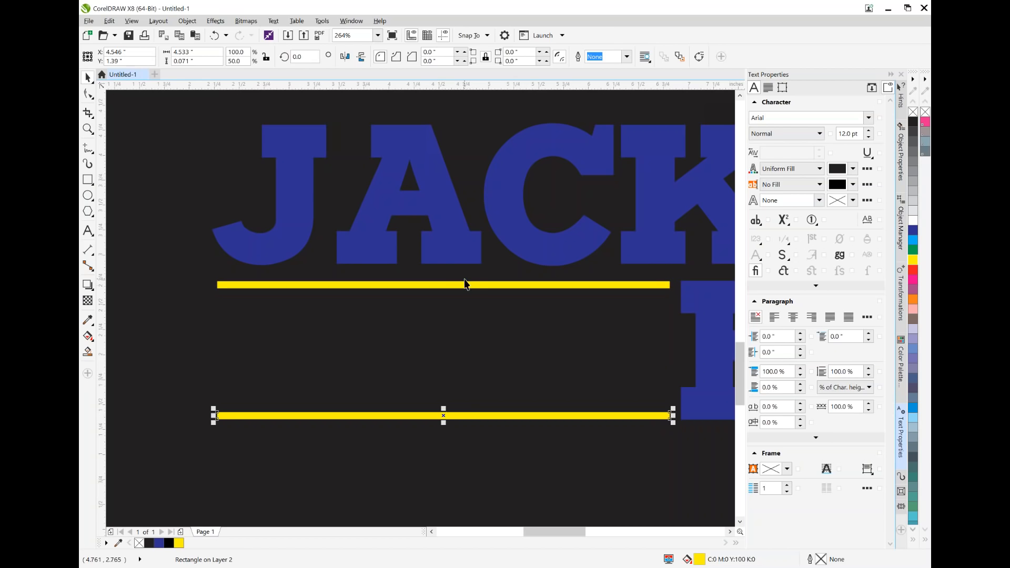
pyautogui.click(493, 356)
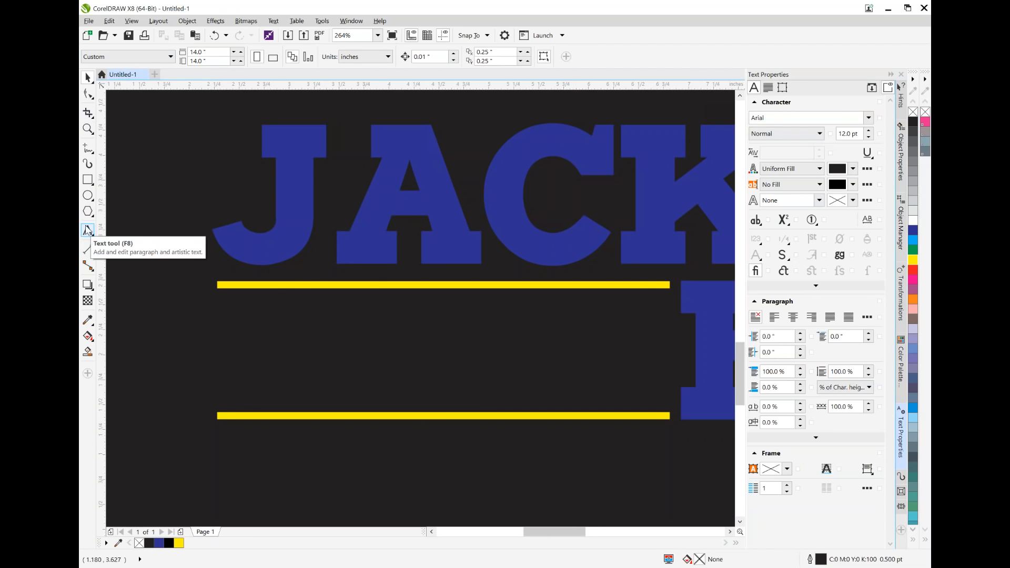
# Add the artistic text TIGERS between the yellow bars, scale it to about 3.82 inches wide, and fill it with blue
pyautogui.press('F6')
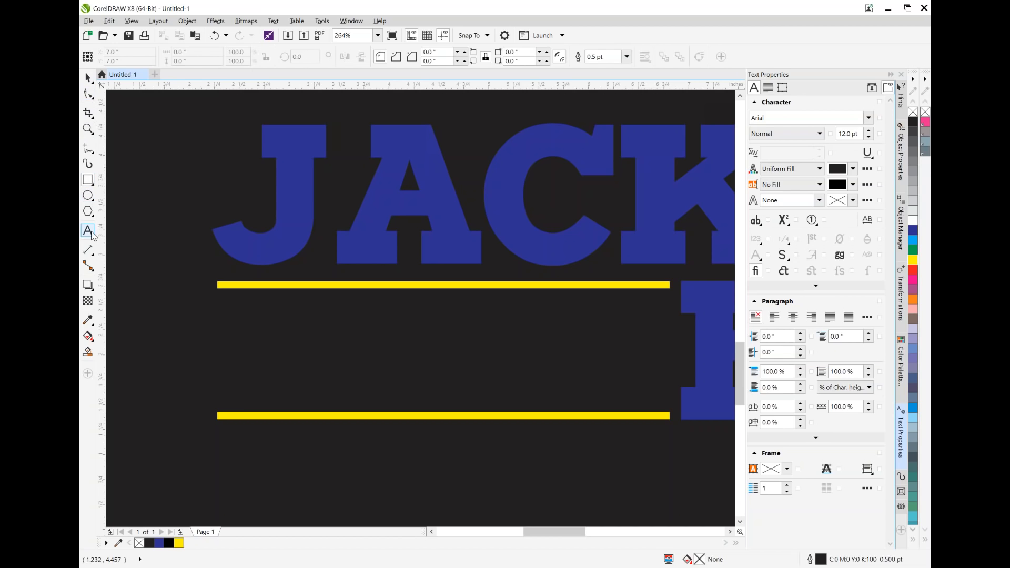
pyautogui.click(89, 233)
pyautogui.click(244, 324)
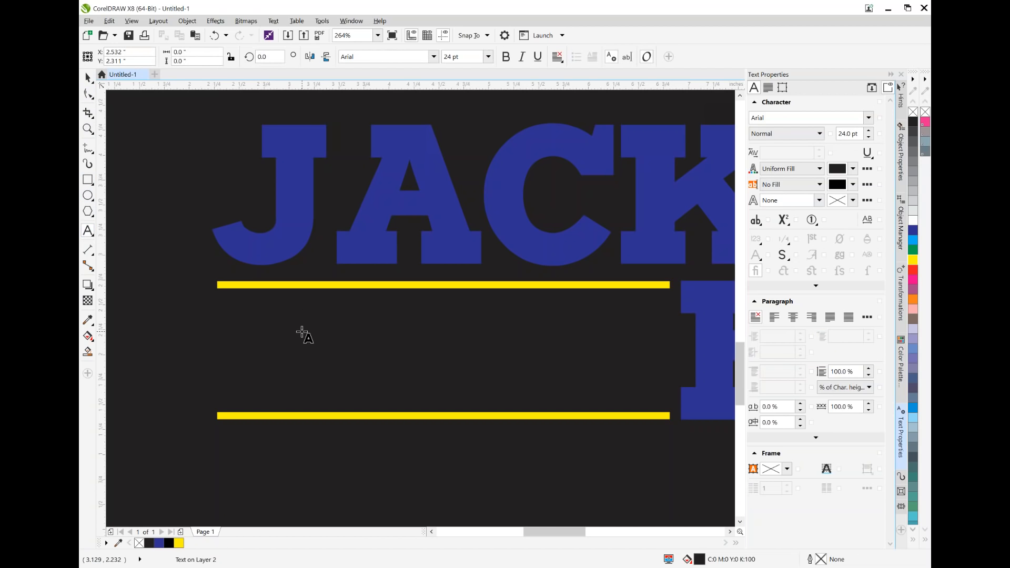
pyautogui.write('TIGER')
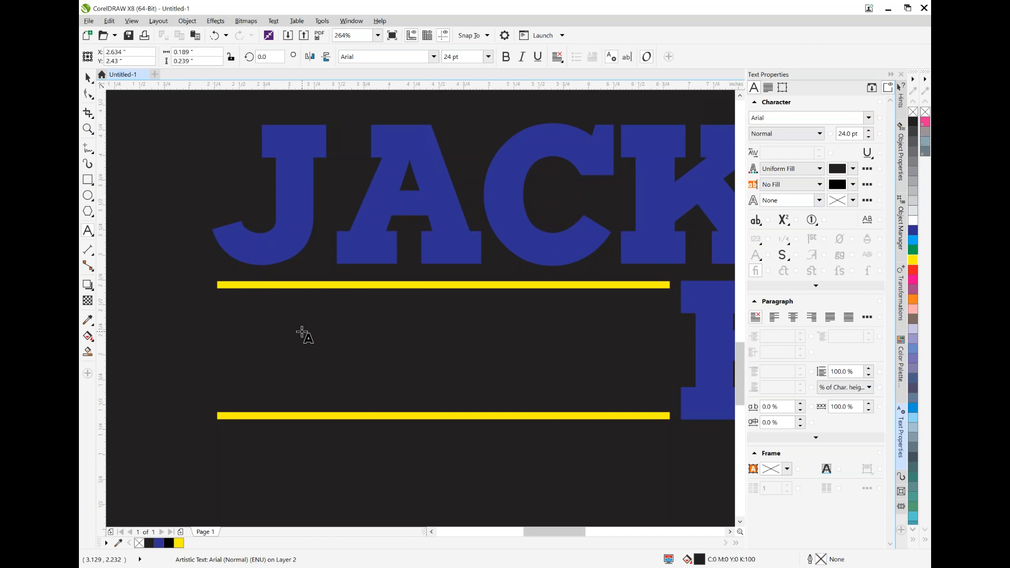
pyautogui.click(87, 78)
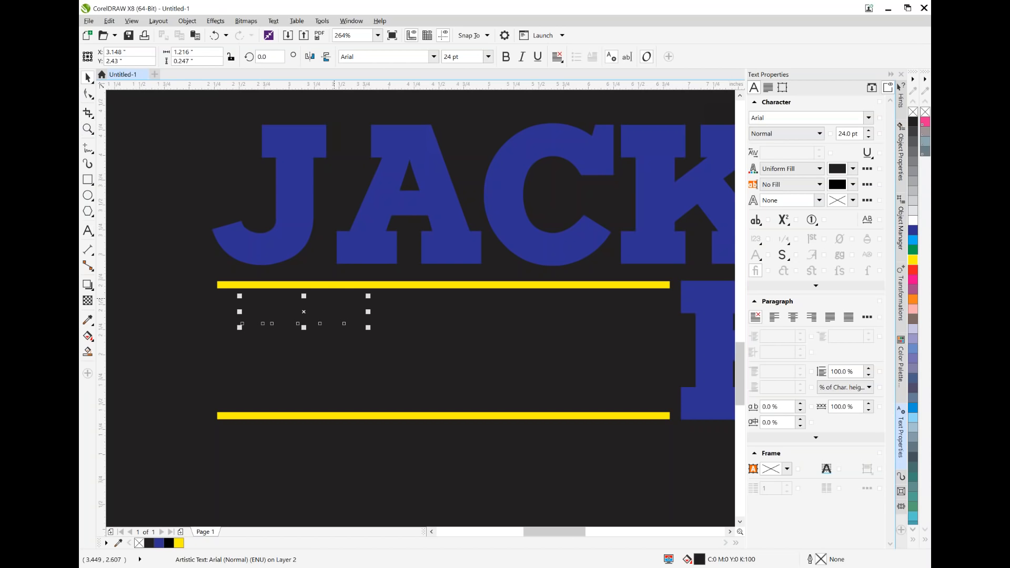
pyautogui.moveTo(368, 326); pyautogui.dragTo(626, 438)
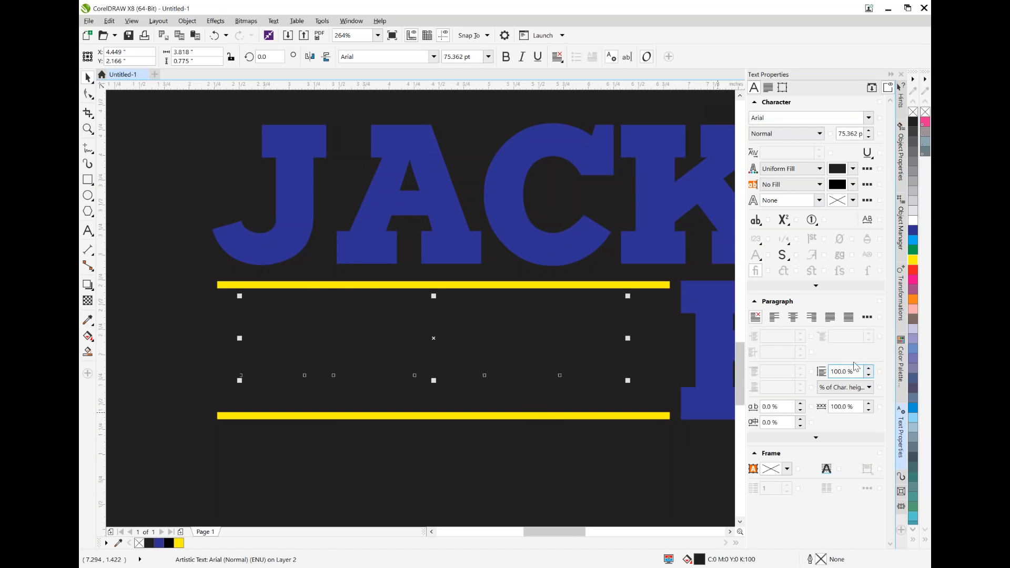
pyautogui.click(913, 230)
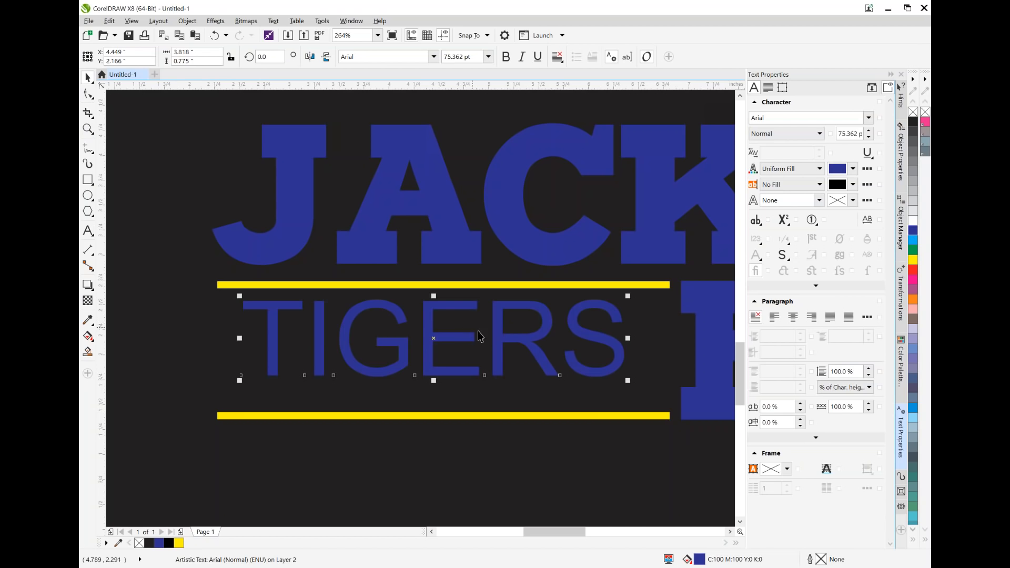
# Set the TIGERS font to Impact and enlarge and stretch the text to about 3.92 by 0.95 inches between the bars
pyautogui.click(435, 58)
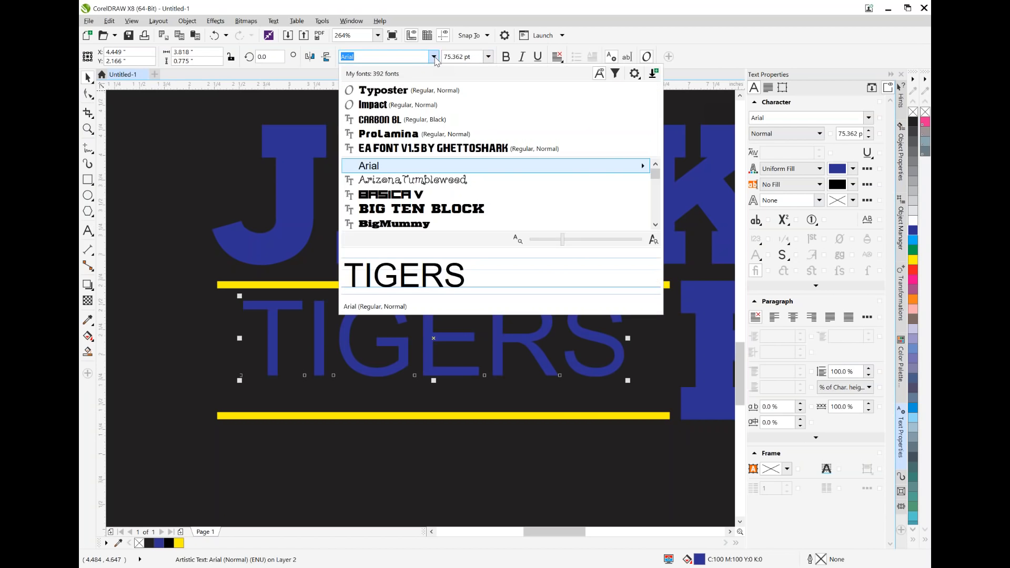
pyautogui.click(375, 106)
pyautogui.moveTo(429, 331)
pyautogui.mouseDown()
pyautogui.moveTo(419, 347)
pyautogui.moveTo(420, 338)
pyautogui.mouseUp()
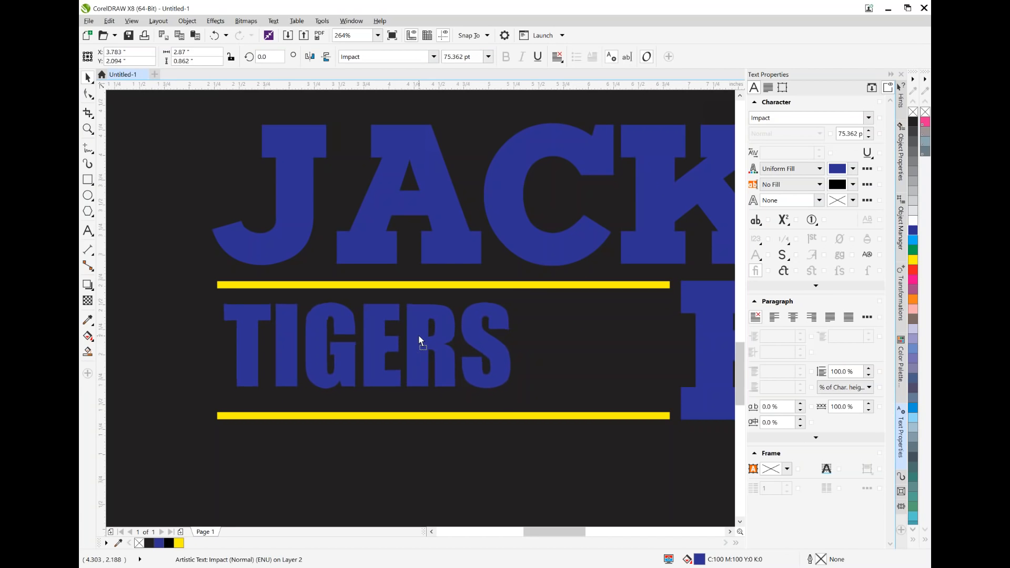
pyautogui.moveTo(514, 390); pyautogui.dragTo(644, 403)
pyautogui.moveTo(547, 348); pyautogui.dragTo(620, 350)
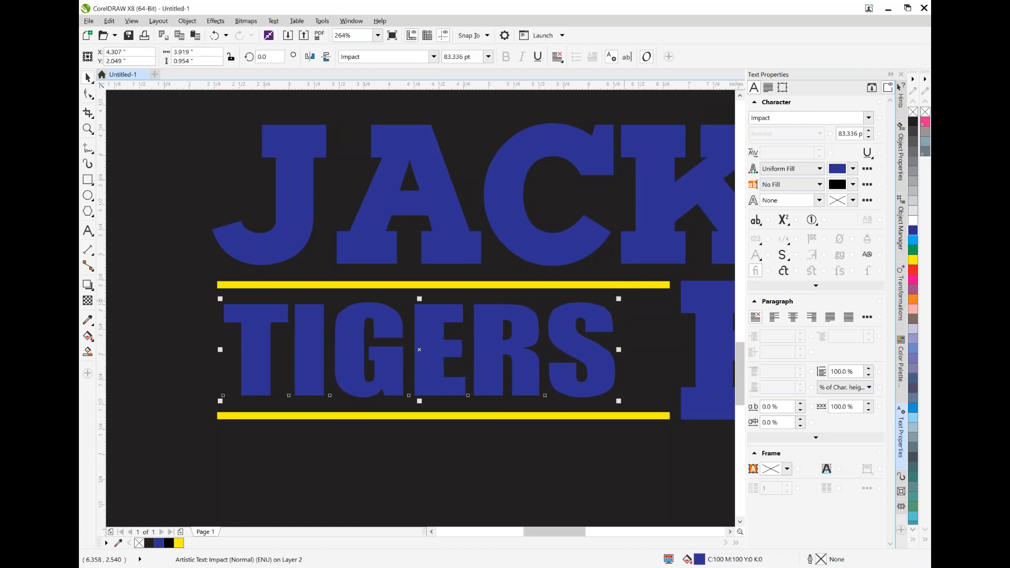
# Scale TIGERS down to about 3.41 by 0.83 inches, place it centrally between the yellow bars, and deselect it
pyautogui.moveTo(618, 299); pyautogui.dragTo(617, 301)
pyautogui.moveTo(607, 304); pyautogui.dragTo(576, 311)
pyautogui.moveTo(468, 355); pyautogui.dragTo(516, 348)
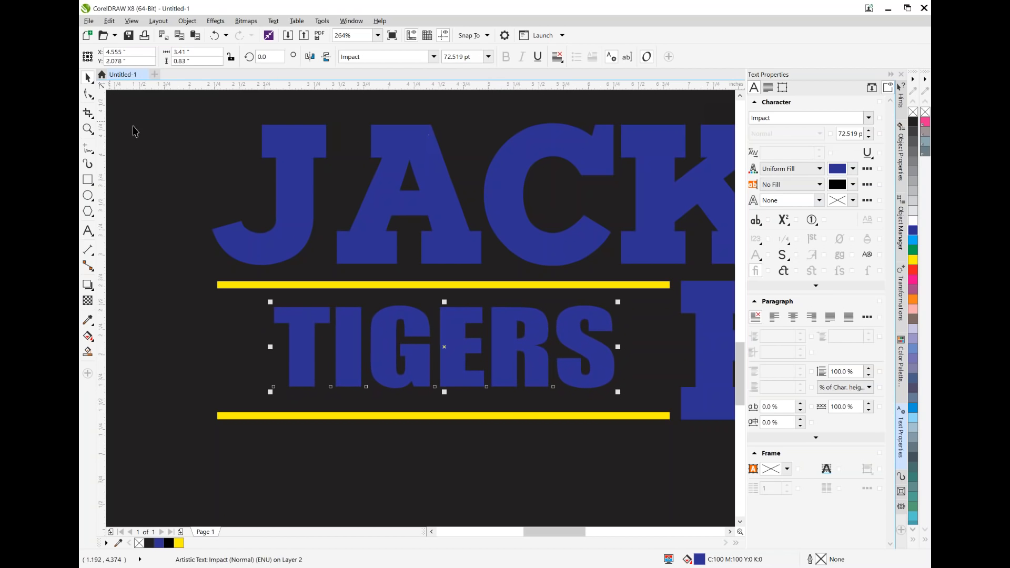
pyautogui.click(205, 195)
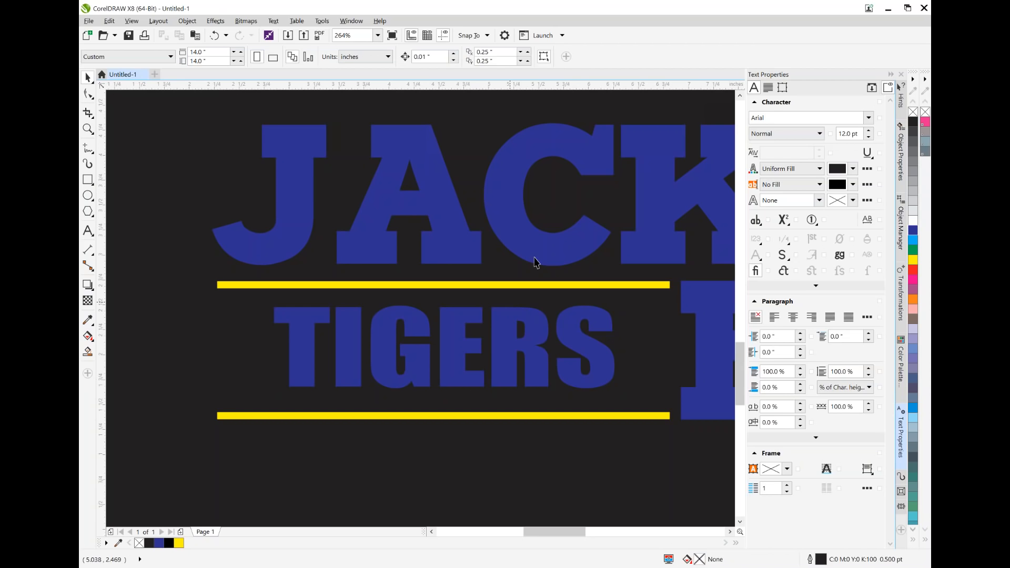
# Convert the TIGERS text to curves
pyautogui.click(505, 352)
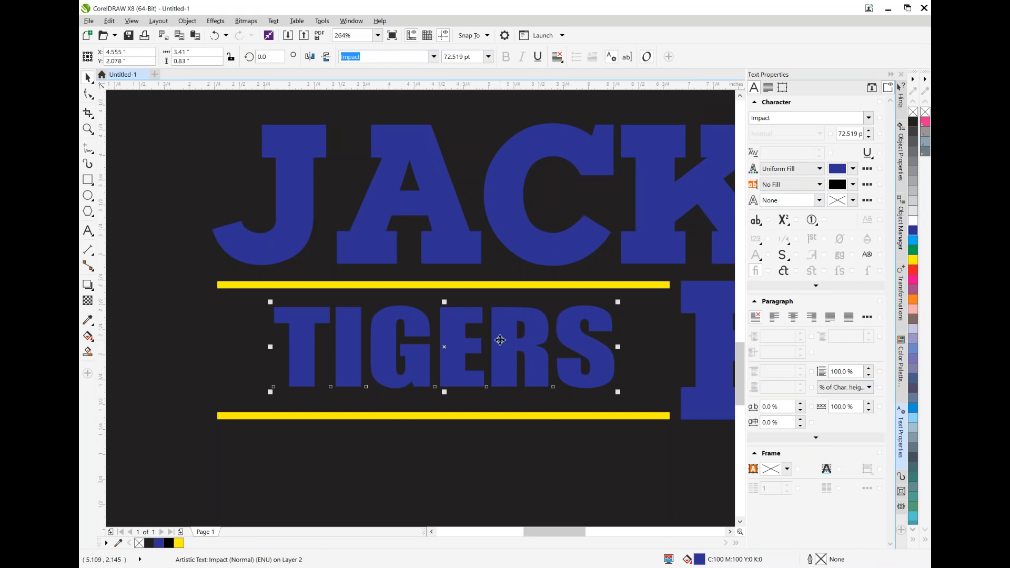
pyautogui.rightClick(507, 333)
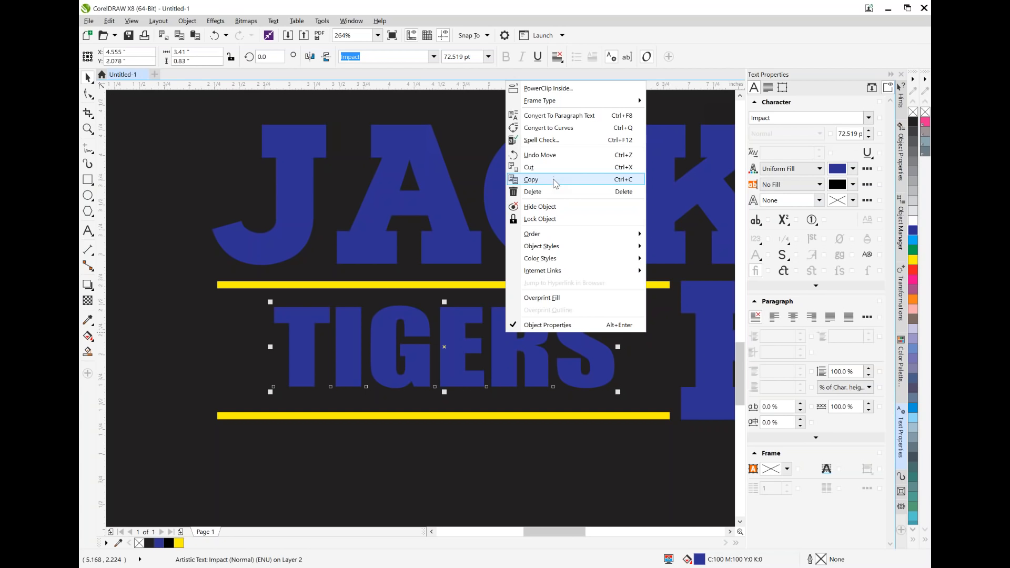
pyautogui.click(549, 129)
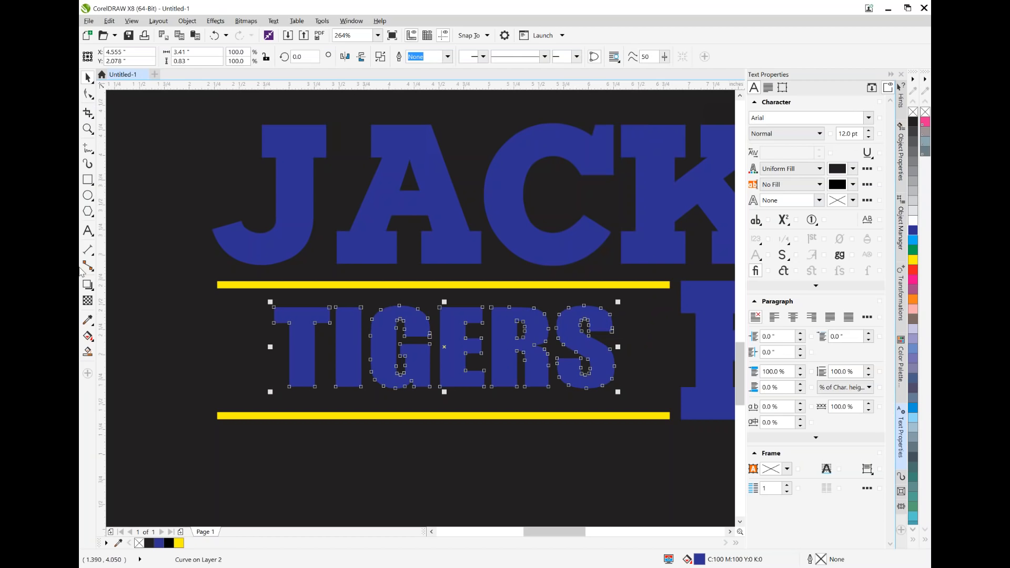
# Give the JACKSON HIGH lettering a 4.0 pt yellow outline
pyautogui.click(378, 36)
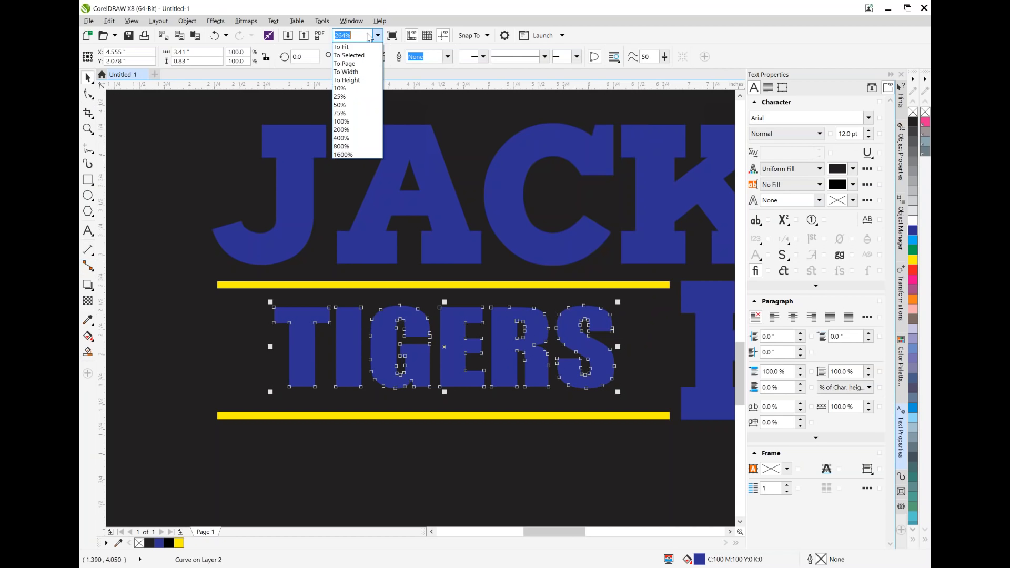
pyautogui.click(342, 48)
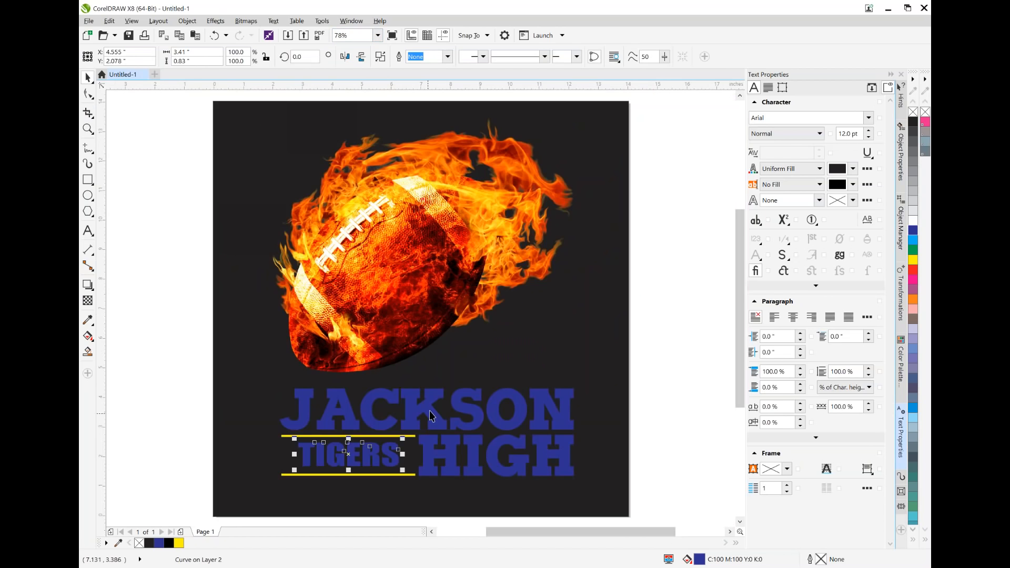
pyautogui.click(430, 415)
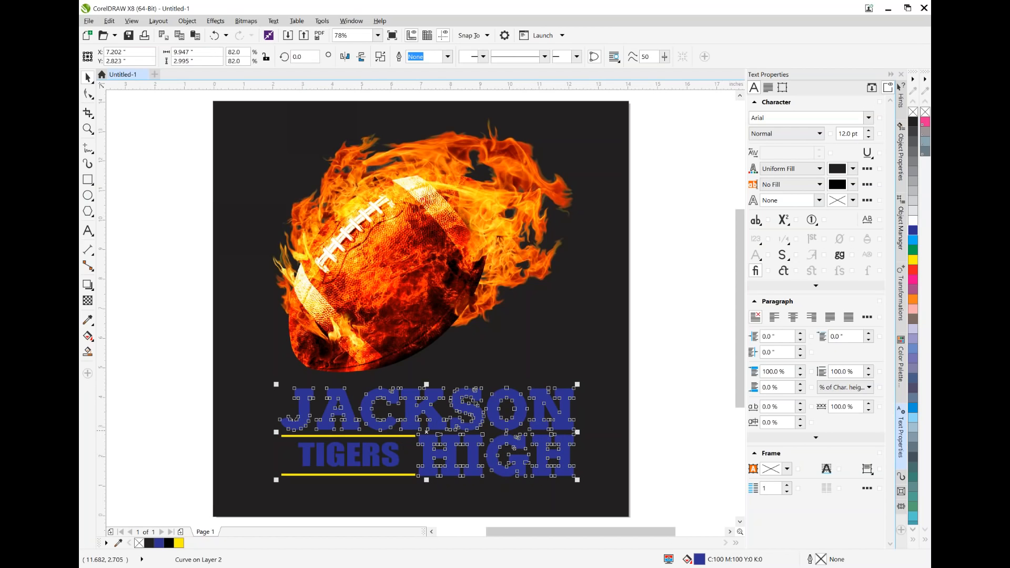
pyautogui.doubleClick(821, 560)
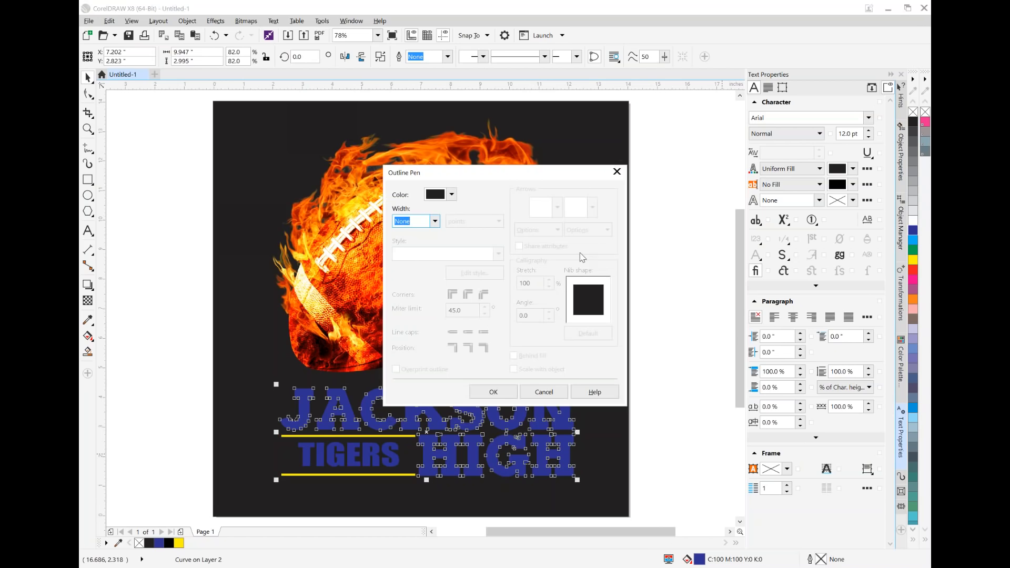
pyautogui.click(435, 221)
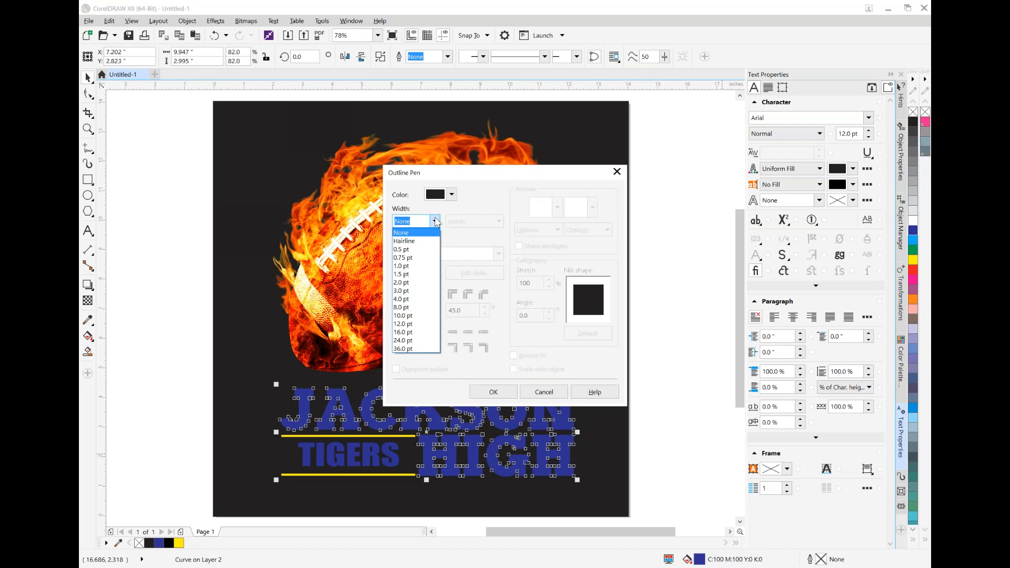
pyautogui.click(424, 299)
pyautogui.click(453, 195)
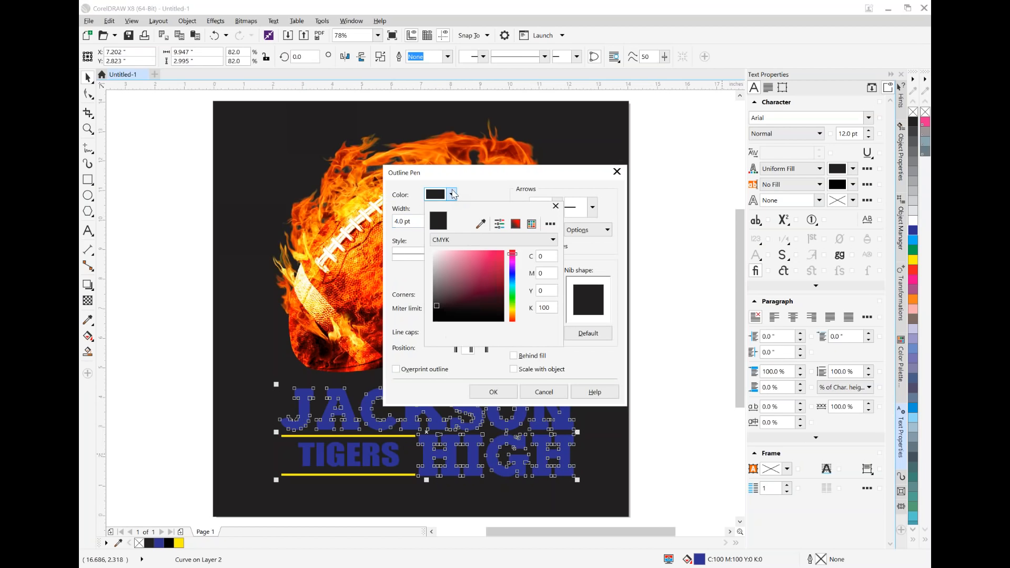
pyautogui.click(482, 224)
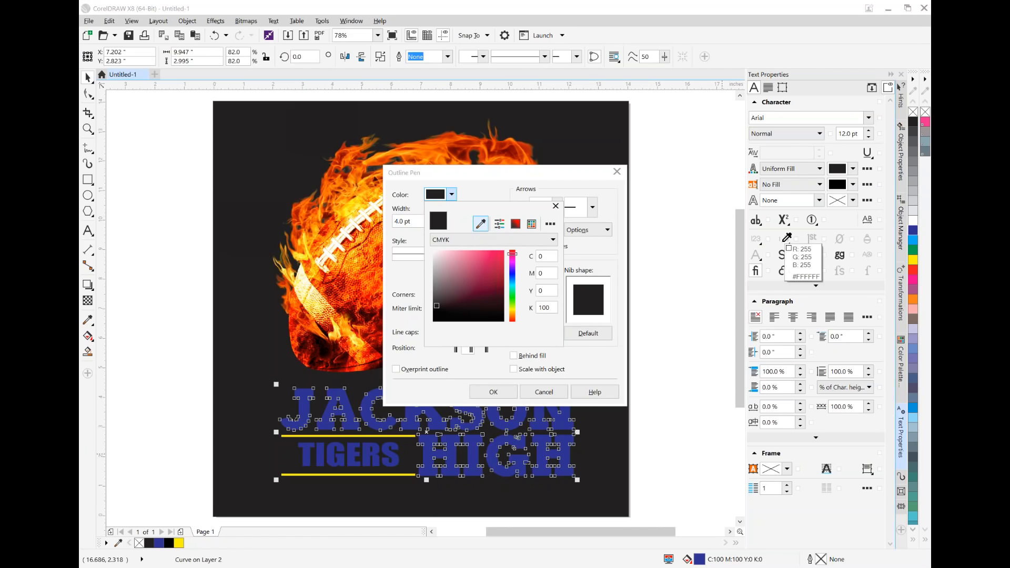
pyautogui.click(915, 263)
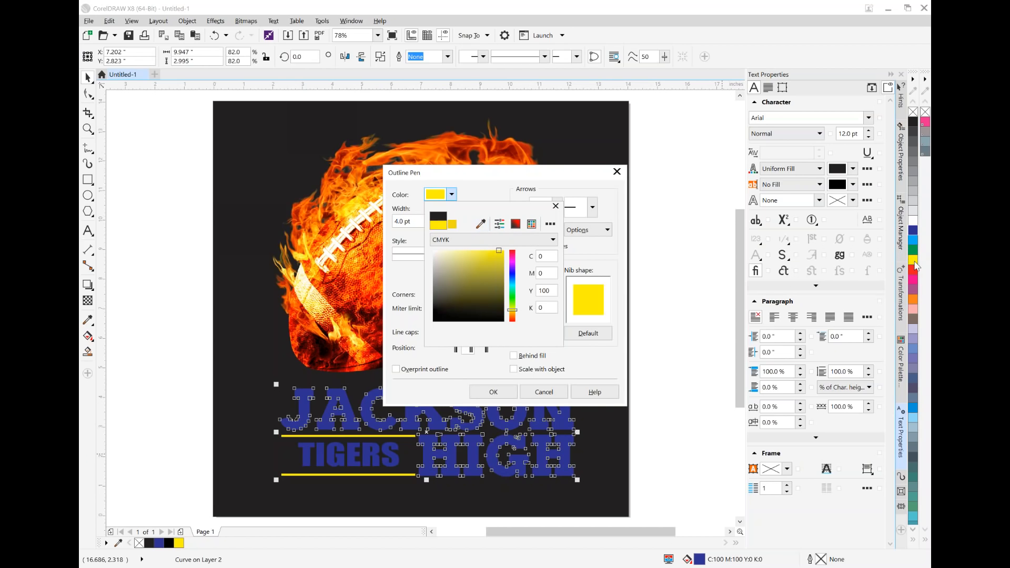
pyautogui.click(556, 205)
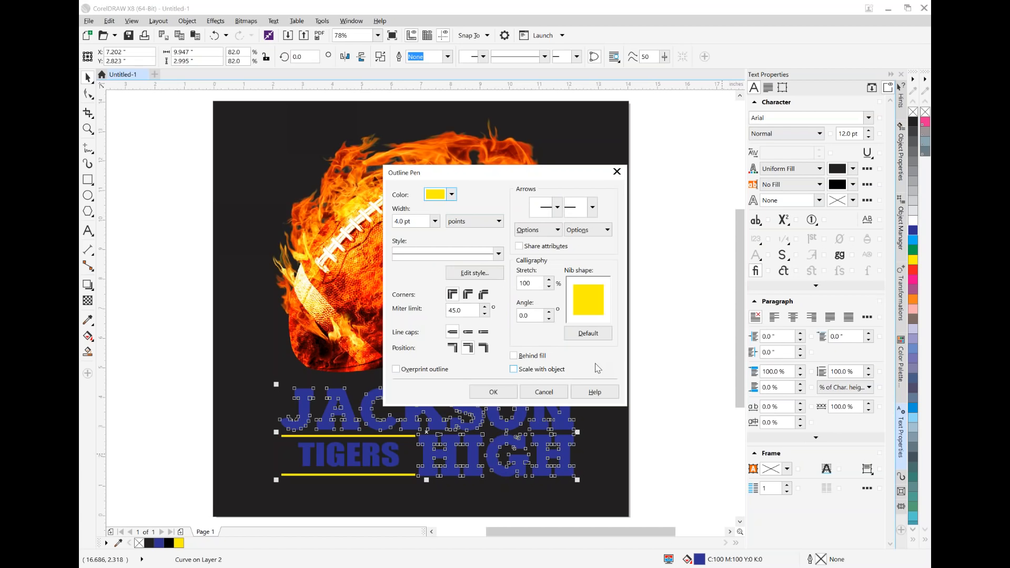
pyautogui.click(493, 392)
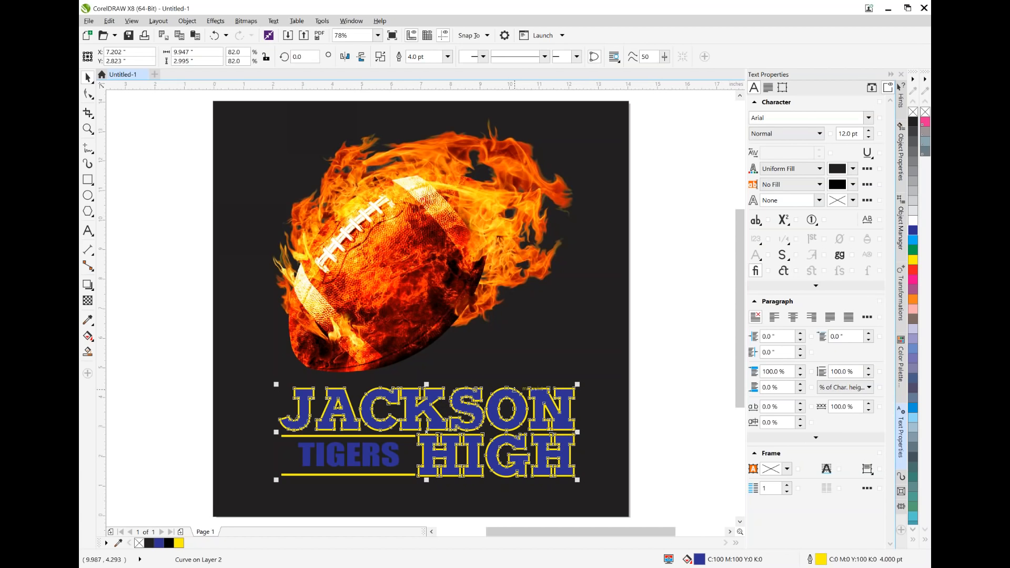
# Reduce the yellow outline of the JACKSON HIGH lettering to 2.0 pt and deselect it
pyautogui.doubleClick(822, 560)
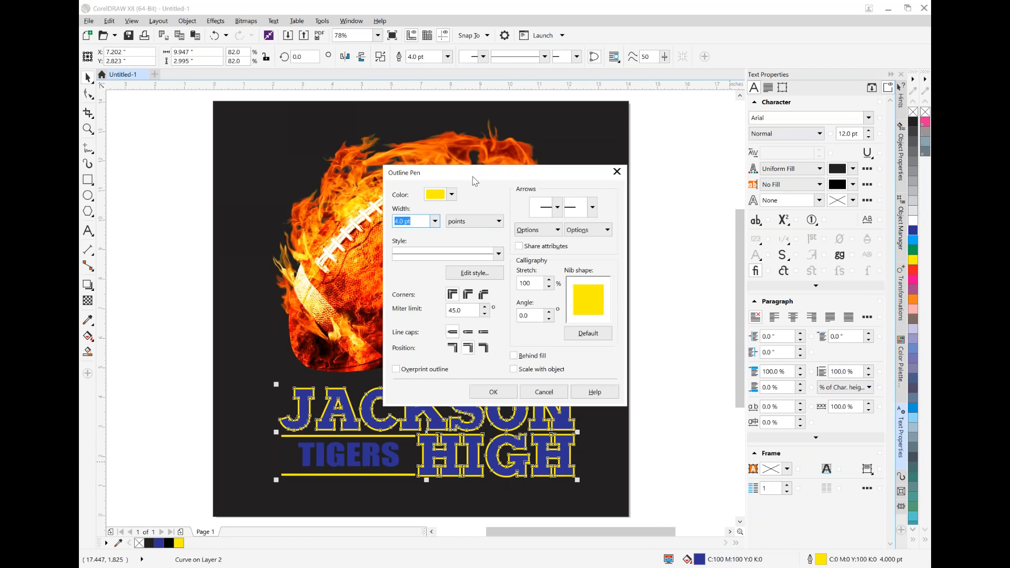
pyautogui.click(452, 195)
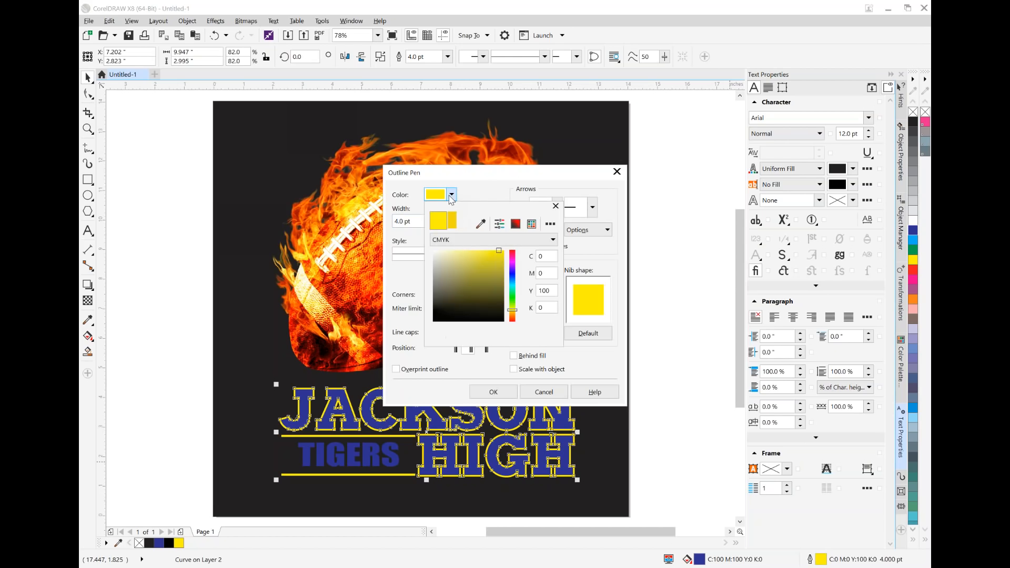
pyautogui.click(495, 190)
pyautogui.click(435, 221)
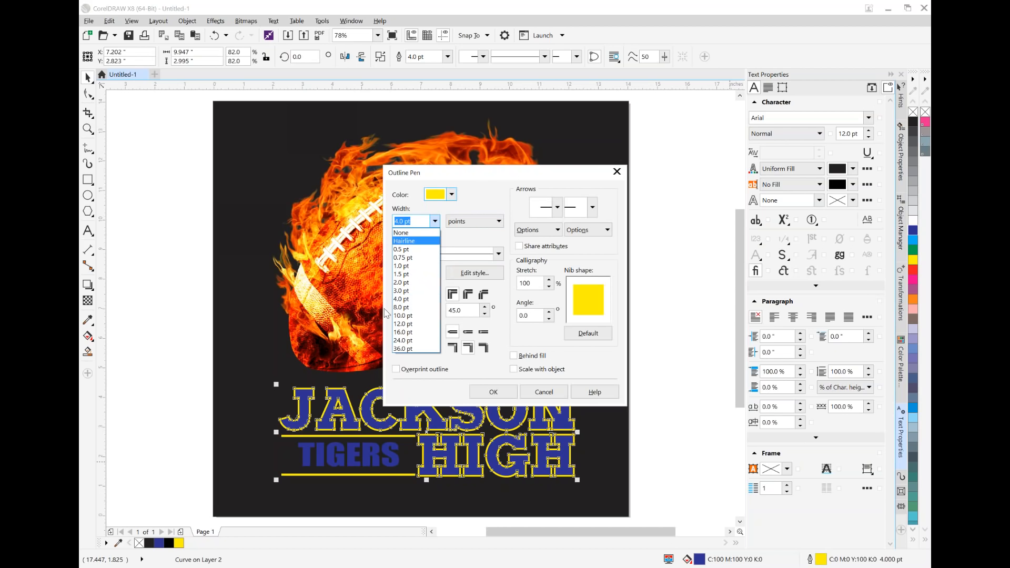
pyautogui.click(415, 290)
pyautogui.click(493, 392)
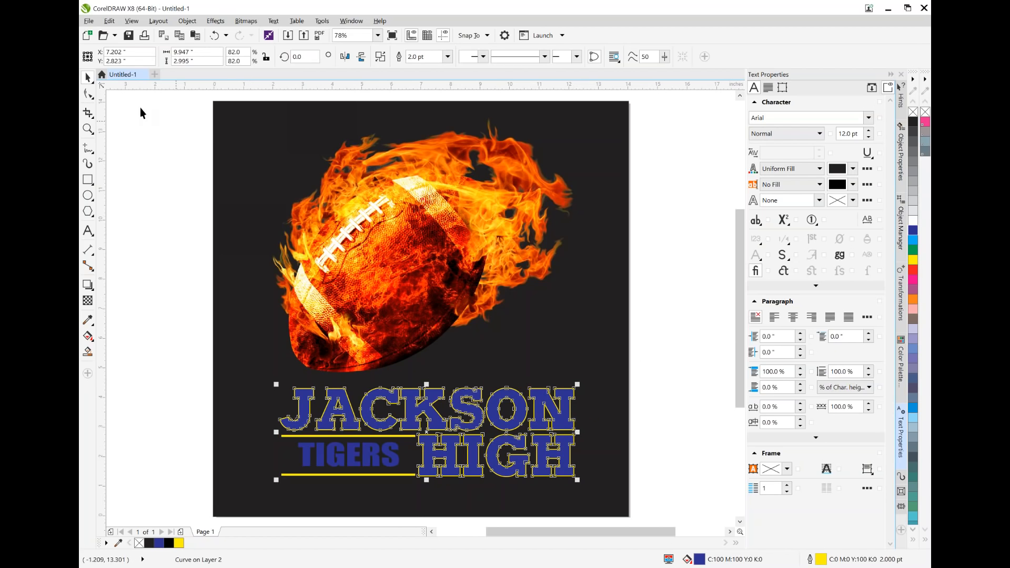
pyautogui.click(158, 322)
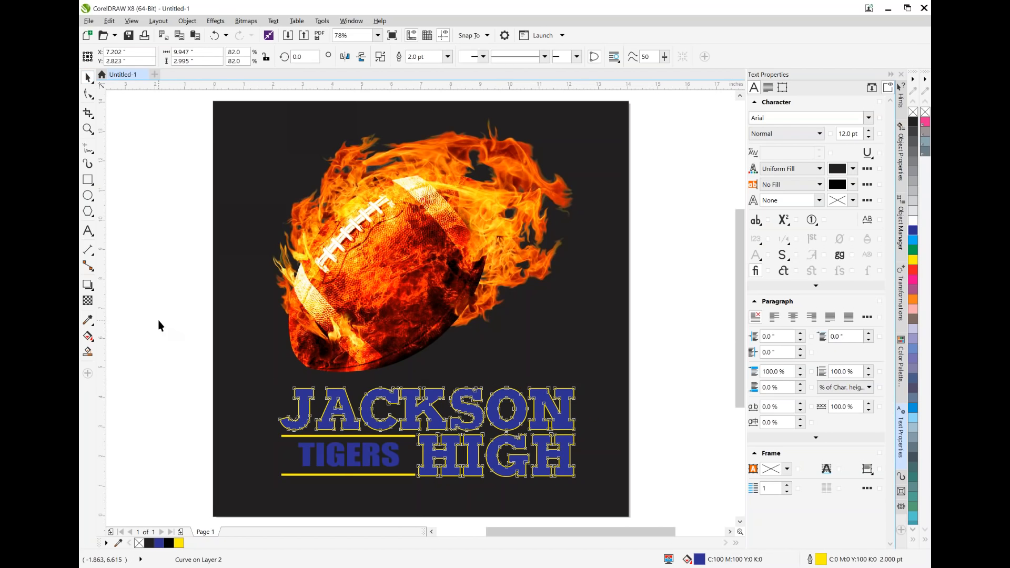
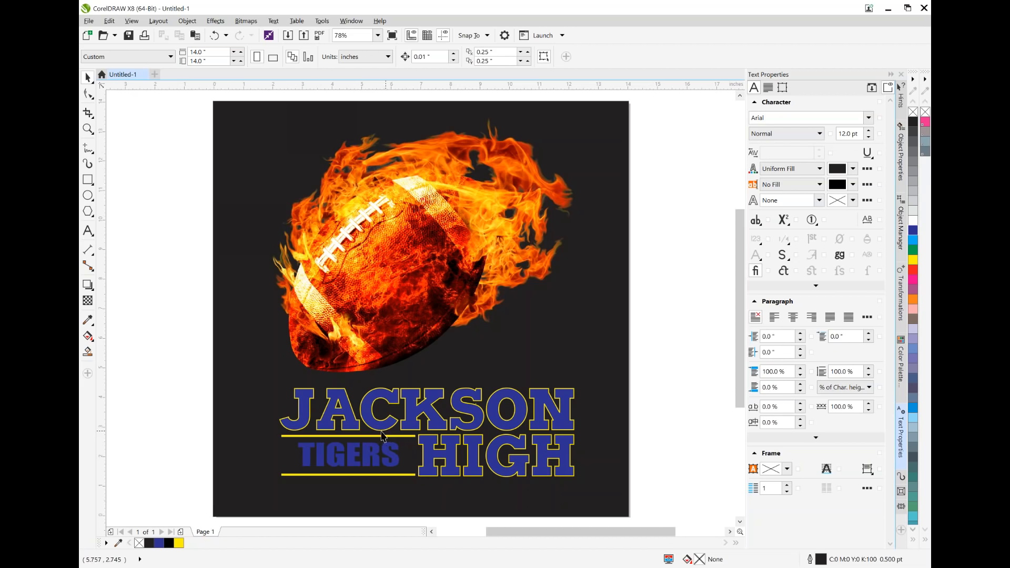
# Try a blue-to-white fountain fill on the JACKSON HIGH lettering, rotated to 62 degrees
pyautogui.click(424, 409)
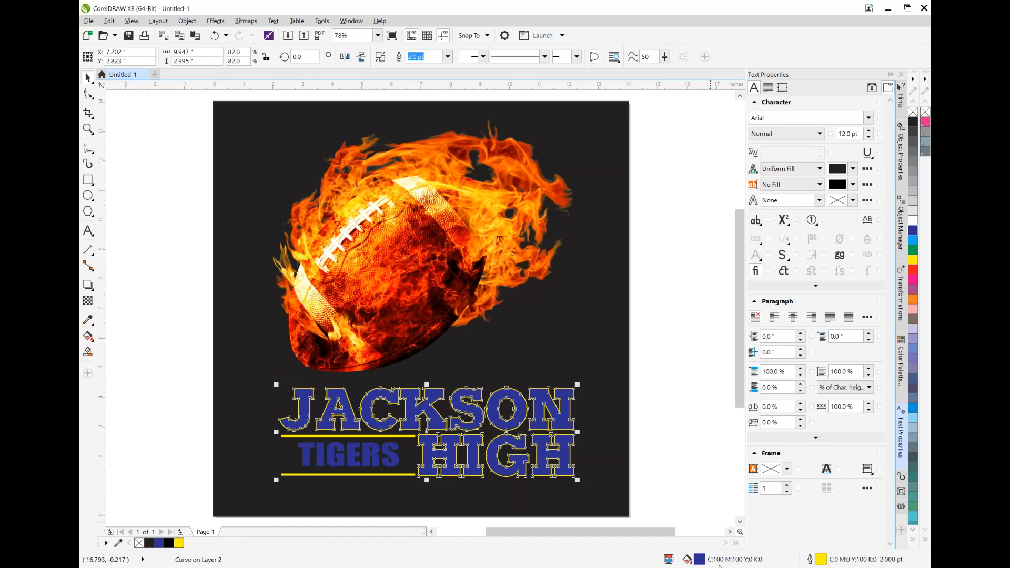
pyautogui.doubleClick(700, 559)
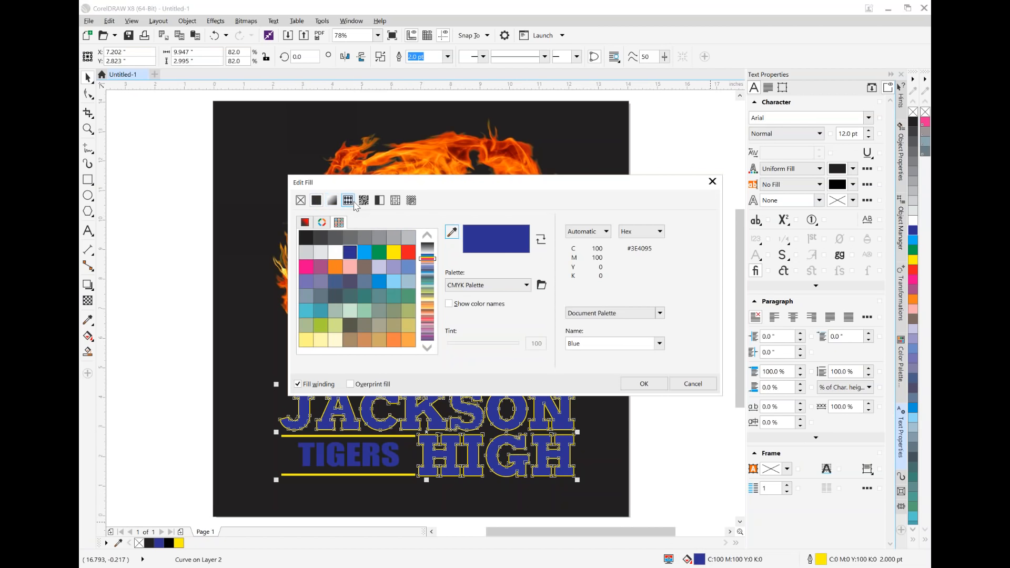
pyautogui.click(332, 199)
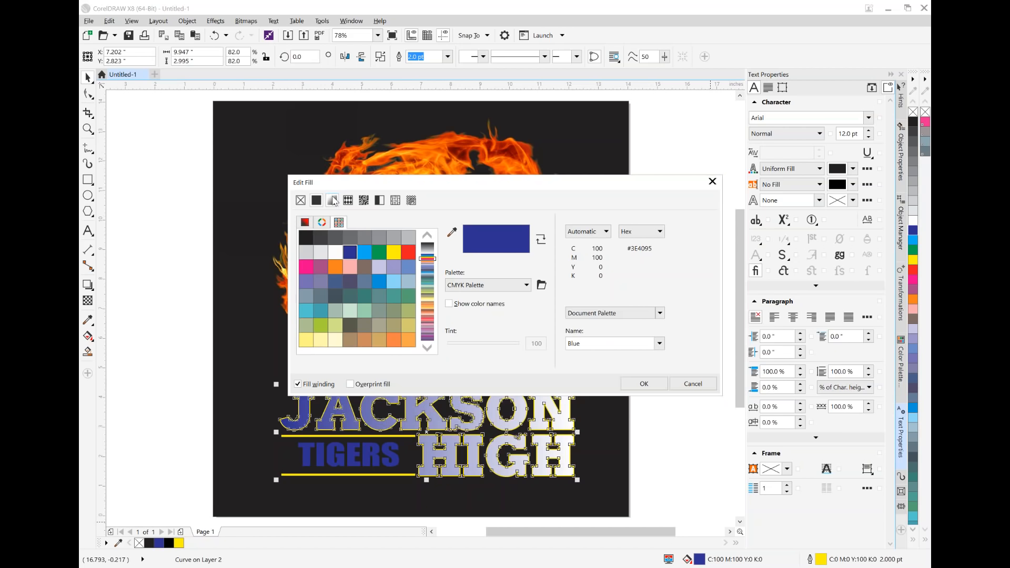
pyautogui.moveTo(394, 185); pyautogui.dragTo(469, 118)
pyautogui.moveTo(786, 195); pyautogui.dragTo(786, 171)
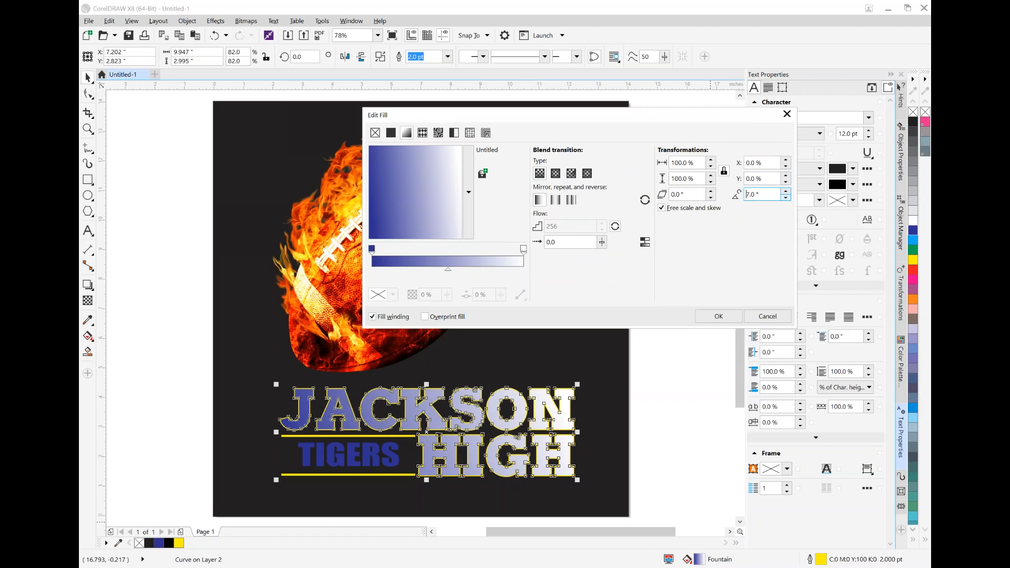
pyautogui.moveTo(786, 171); pyautogui.dragTo(785, 157)
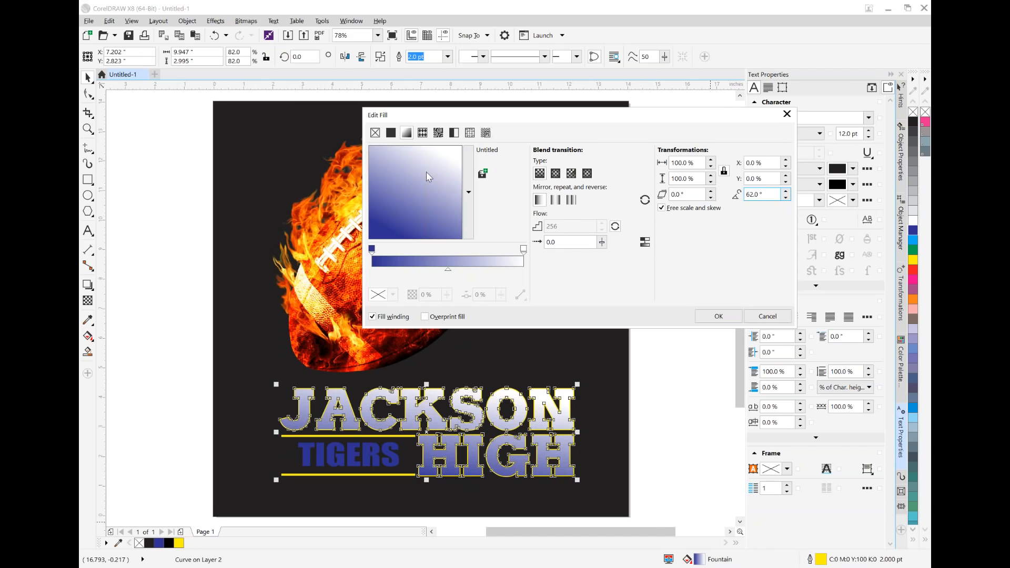
# Try yellow (C0 M0 Y100 K0) as the fountain fill's end color and shift the blend midpoint to 88%
pyautogui.click(469, 255)
pyautogui.click(523, 250)
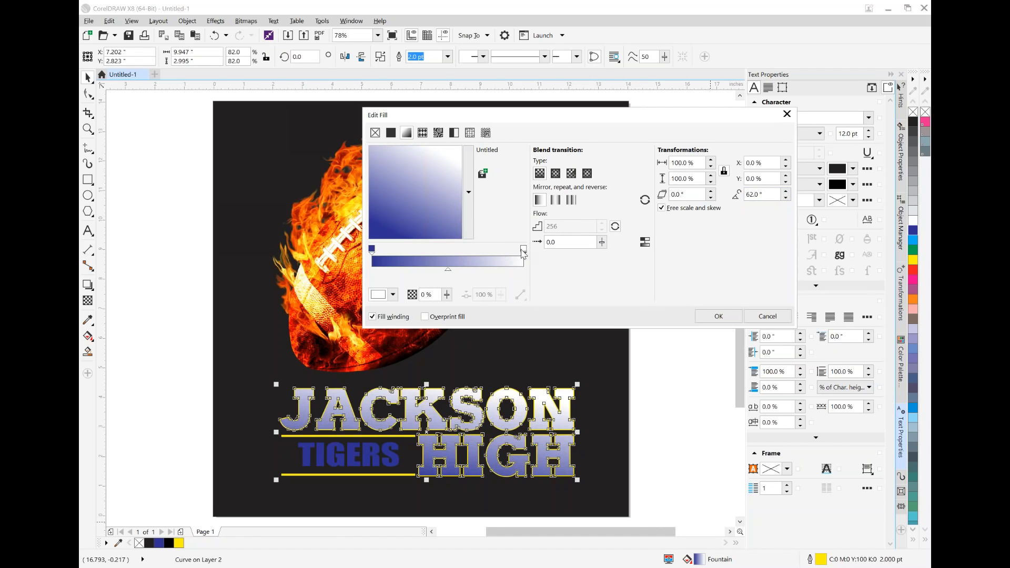
pyautogui.click(393, 296)
pyautogui.click(425, 324)
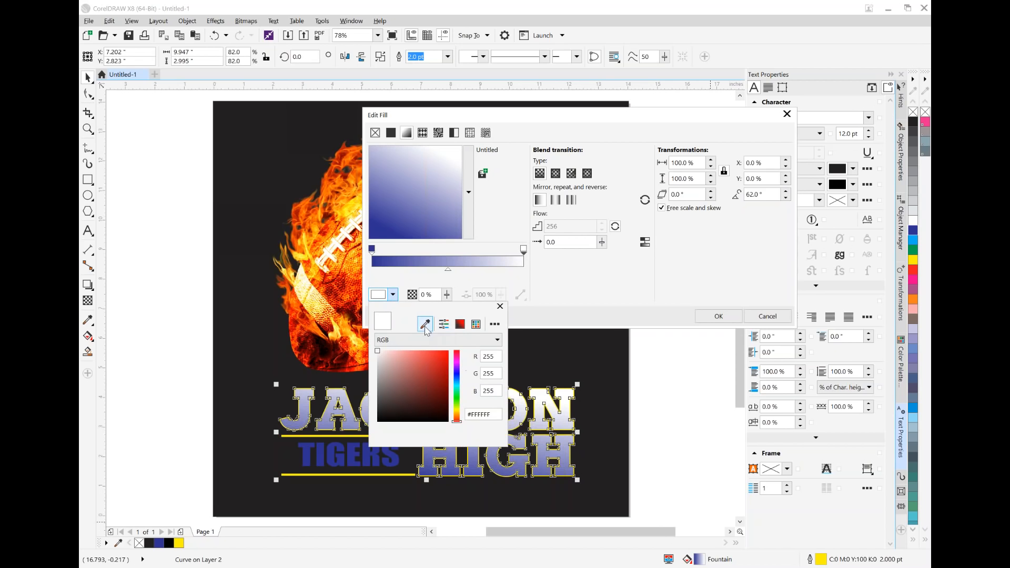
pyautogui.click(913, 260)
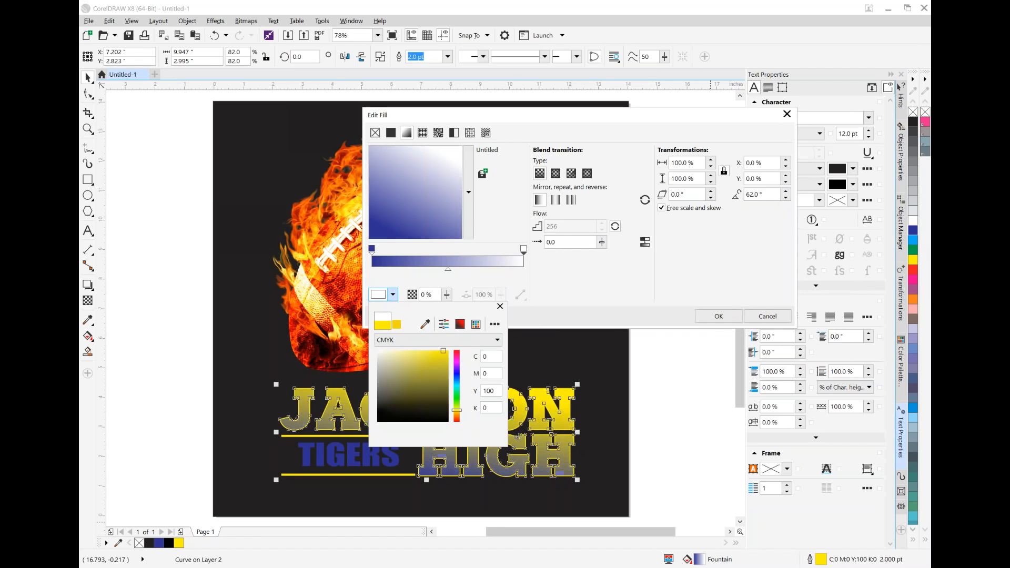
pyautogui.click(433, 278)
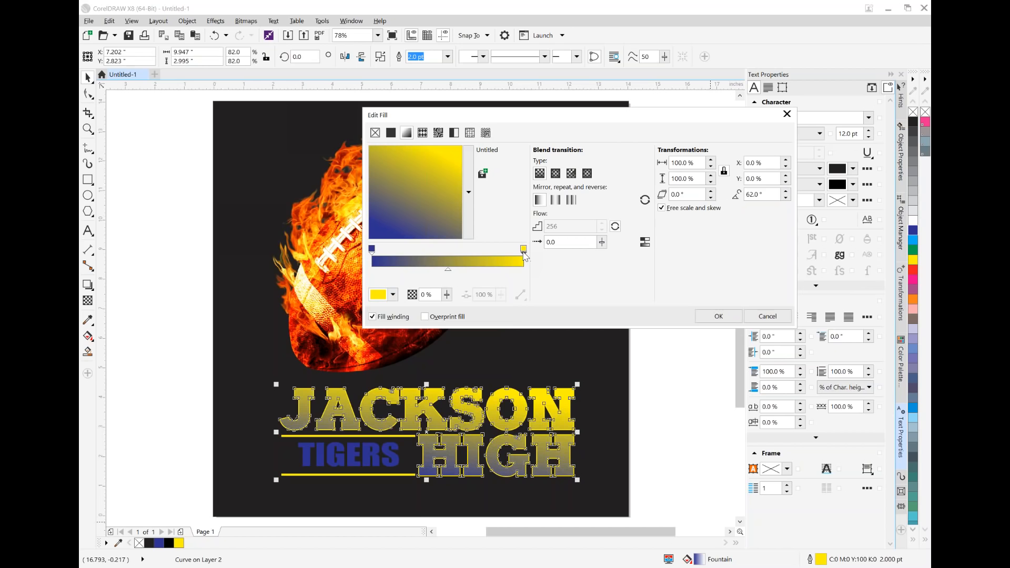
pyautogui.moveTo(448, 273); pyautogui.dragTo(505, 271)
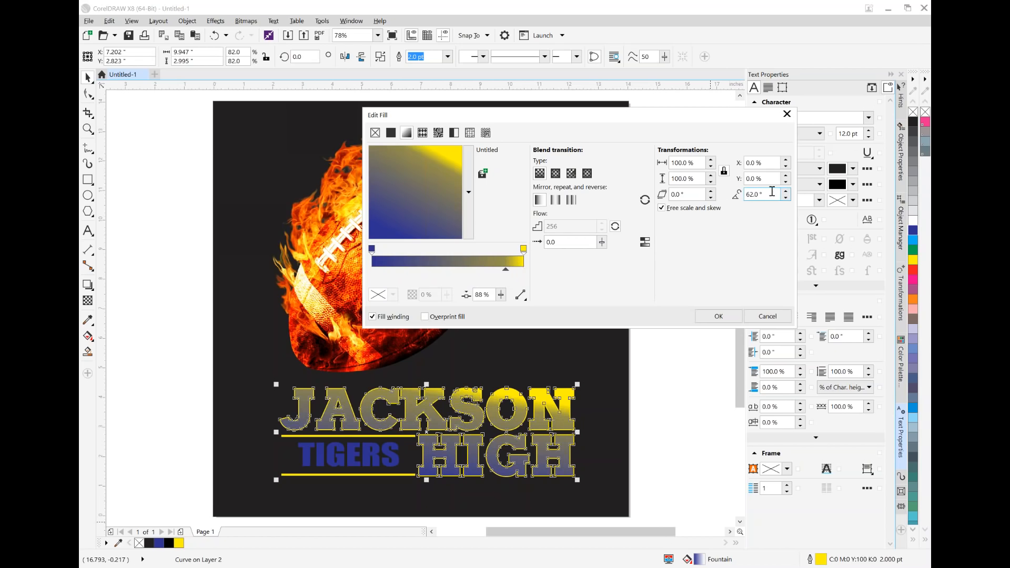
# Try rotating the fountain fill to 90 degrees with the midpoint at about 61%, and discard the fill edits
pyautogui.moveTo(773, 197); pyautogui.dragTo(743, 195)
pyautogui.write('90')
pyautogui.moveTo(505, 269); pyautogui.dragTo(466, 275)
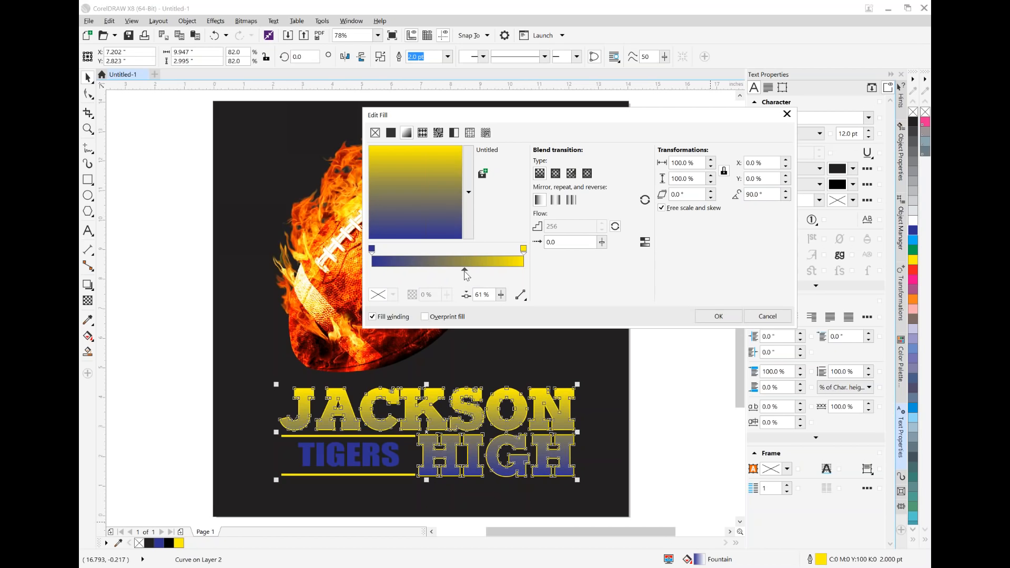
pyautogui.click(451, 273)
pyautogui.click(769, 316)
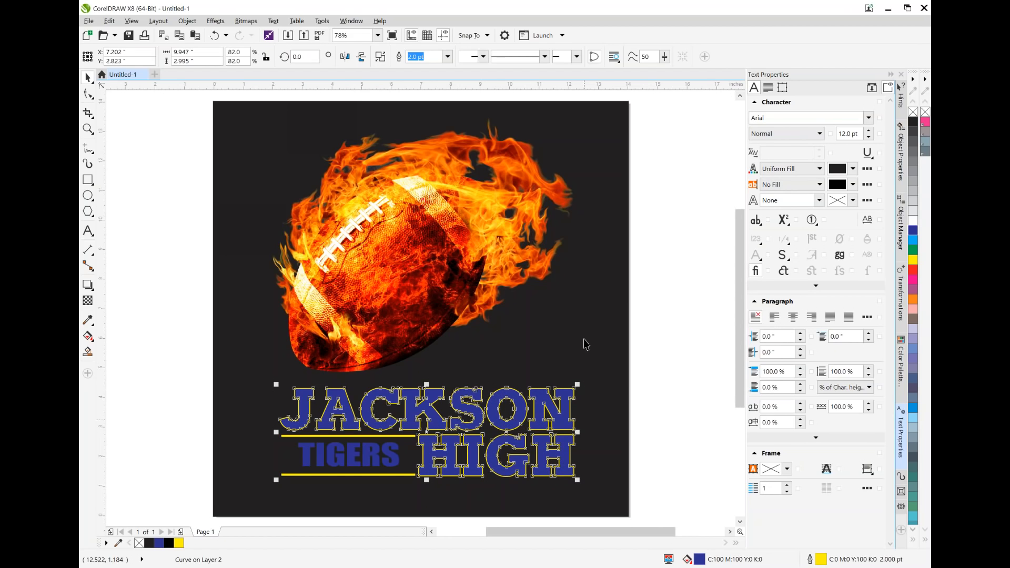
# Select the JACKSON HIGH lettering, TIGERS and both yellow bars together, show the object list, and look through the available effects
pyautogui.moveTo(245, 382); pyautogui.dragTo(636, 484)
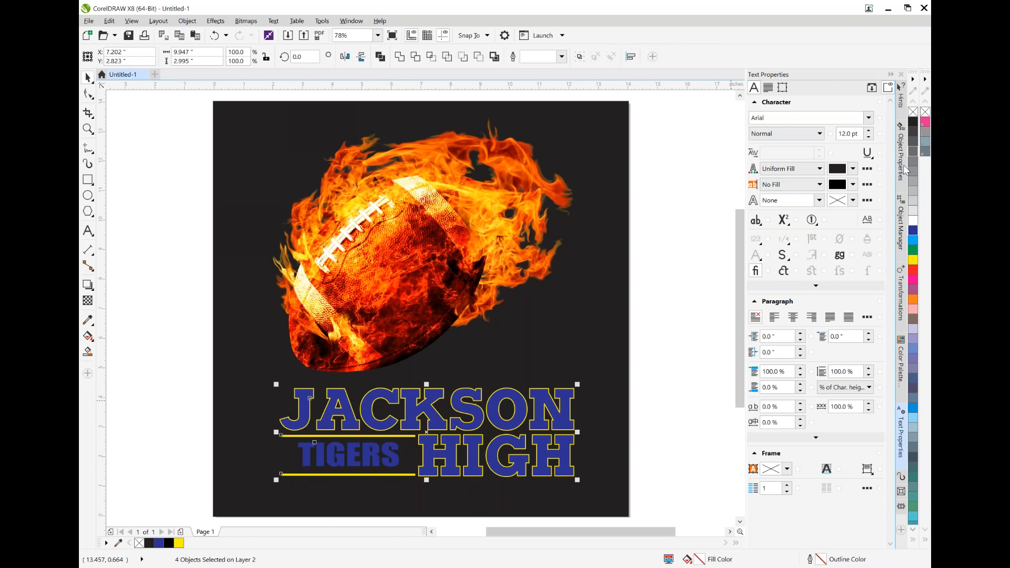
pyautogui.click(901, 224)
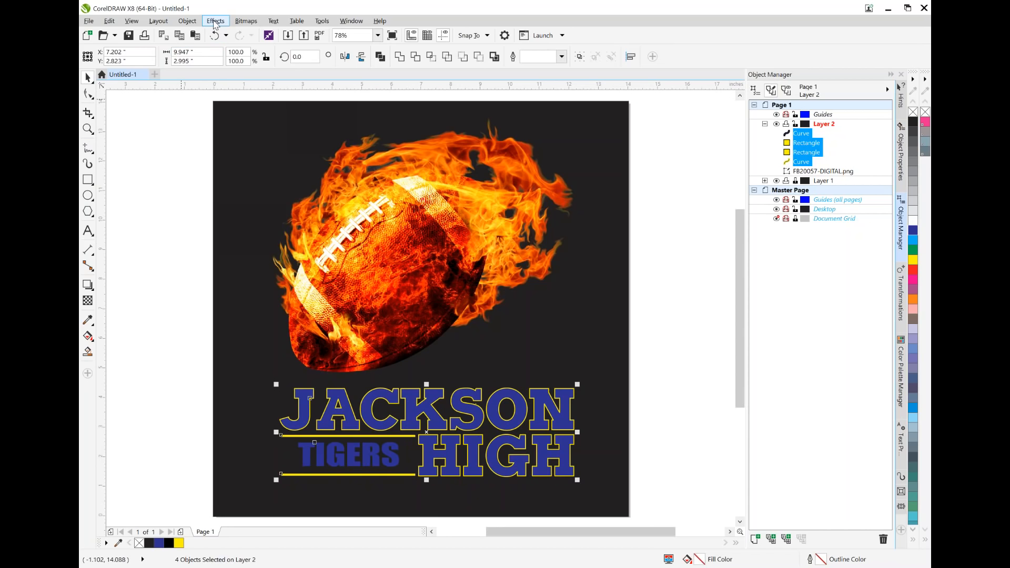
pyautogui.click(214, 23)
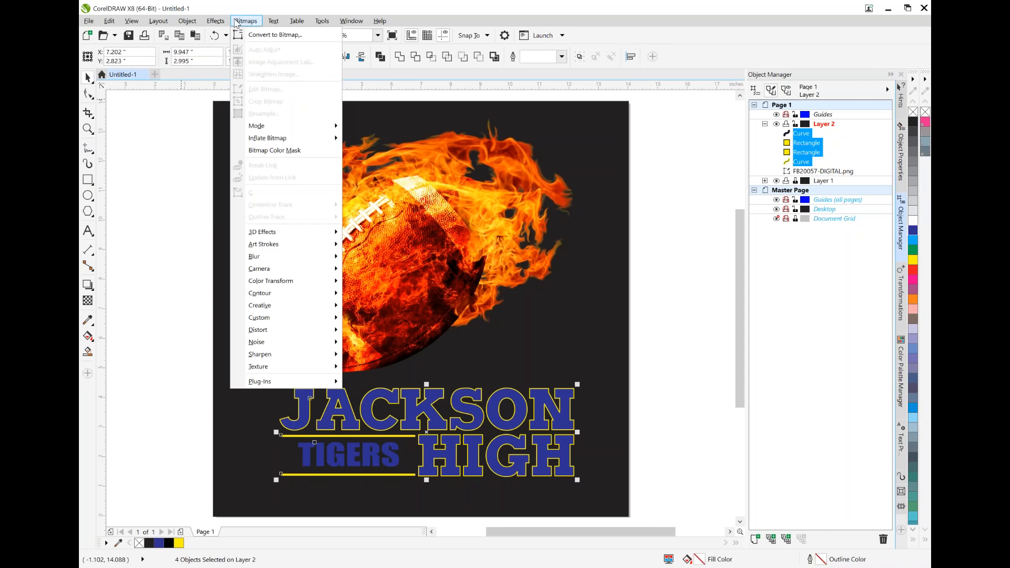
pyautogui.moveTo(228, 38)
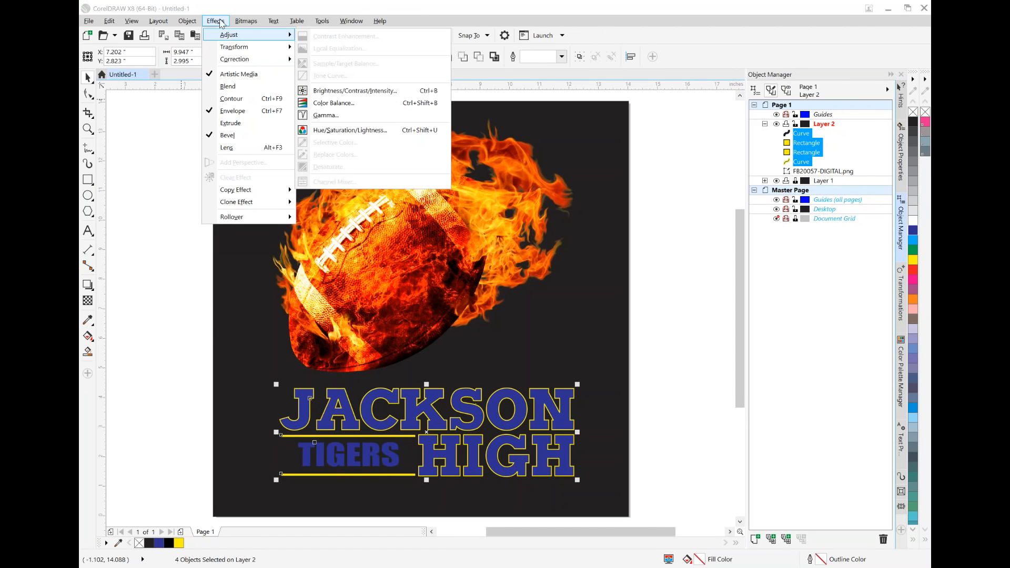
pyautogui.moveTo(235, 63)
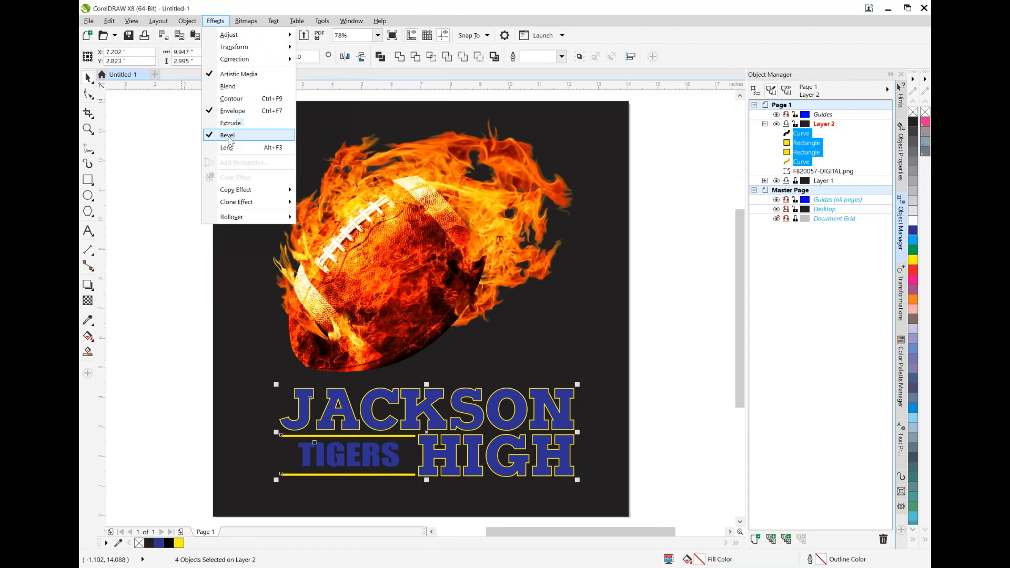
# Open the Skew transformation for the selected school lettering and its two lines, and set the vertical skew to 0
pyautogui.moveTo(246, 22)
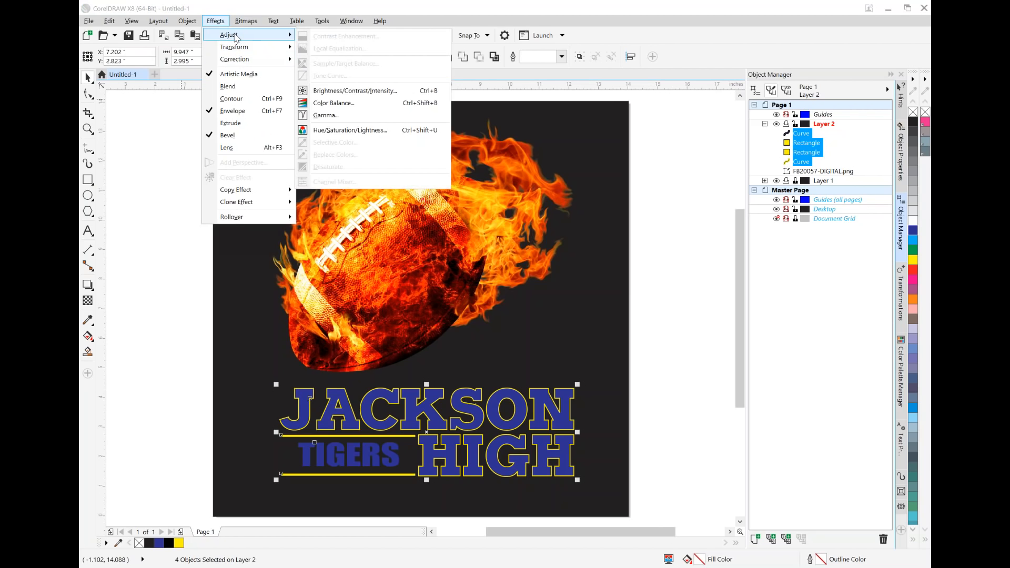
pyautogui.moveTo(191, 25)
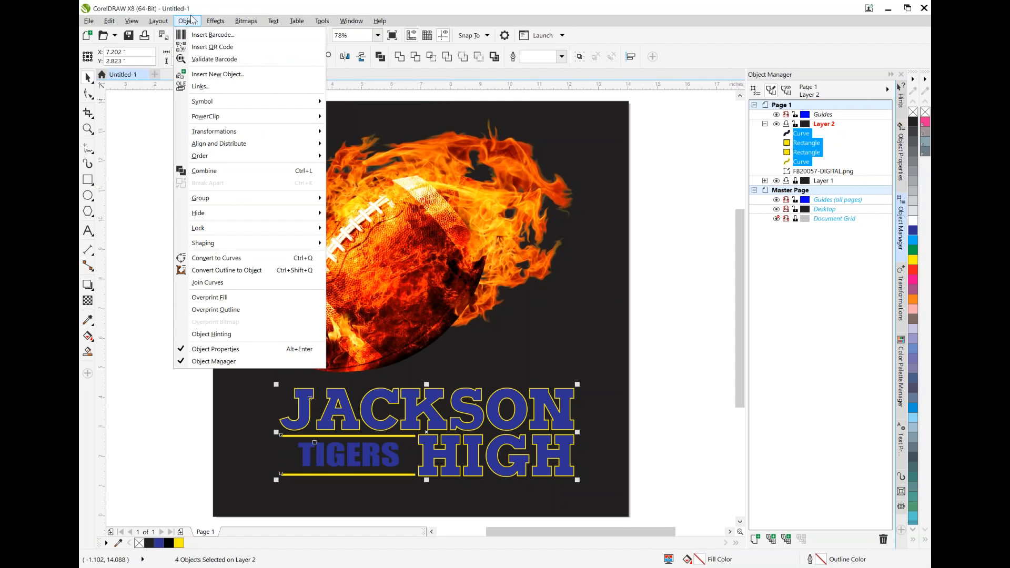
pyautogui.moveTo(217, 131)
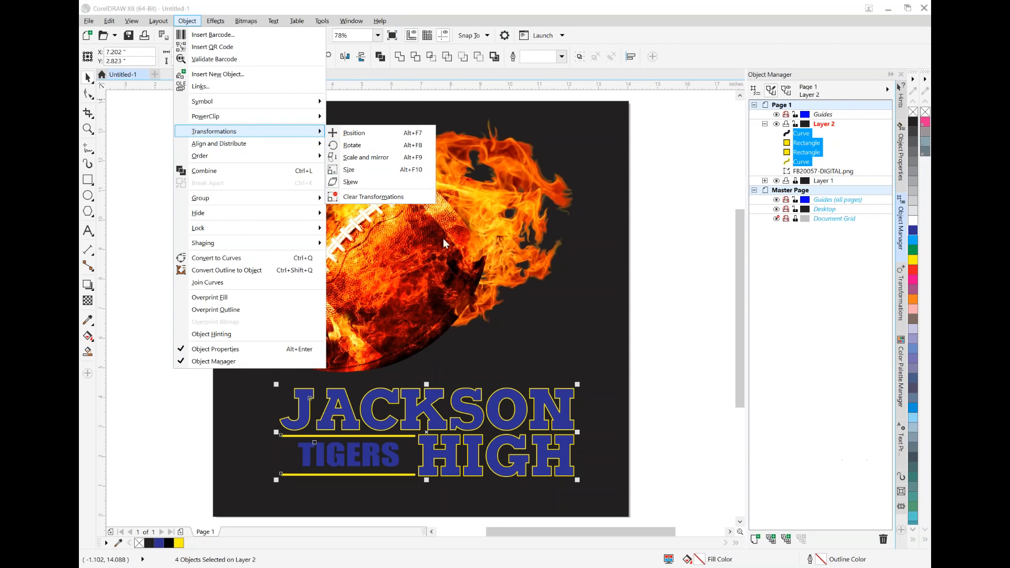
pyautogui.click(349, 182)
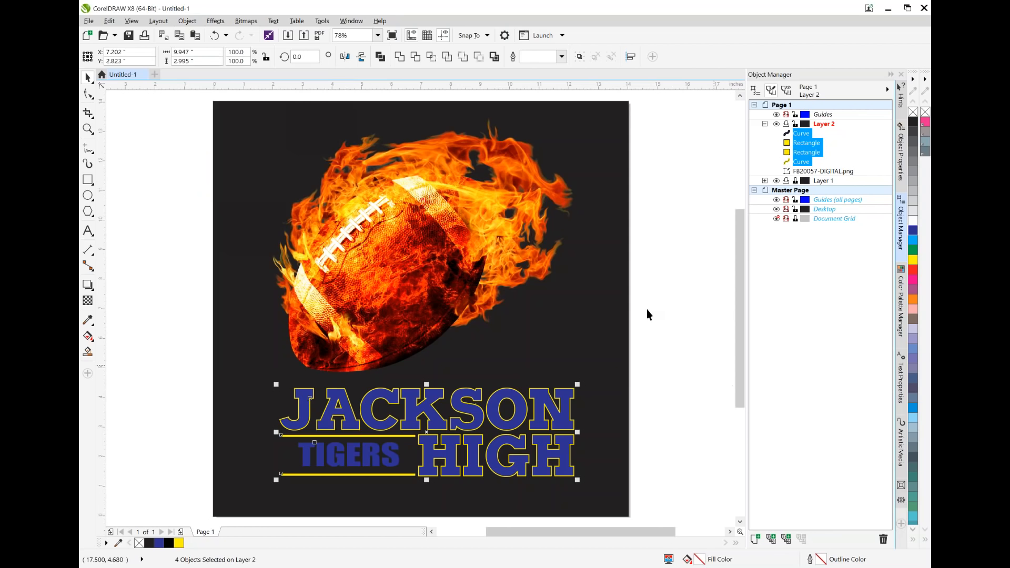
pyautogui.click(215, 21)
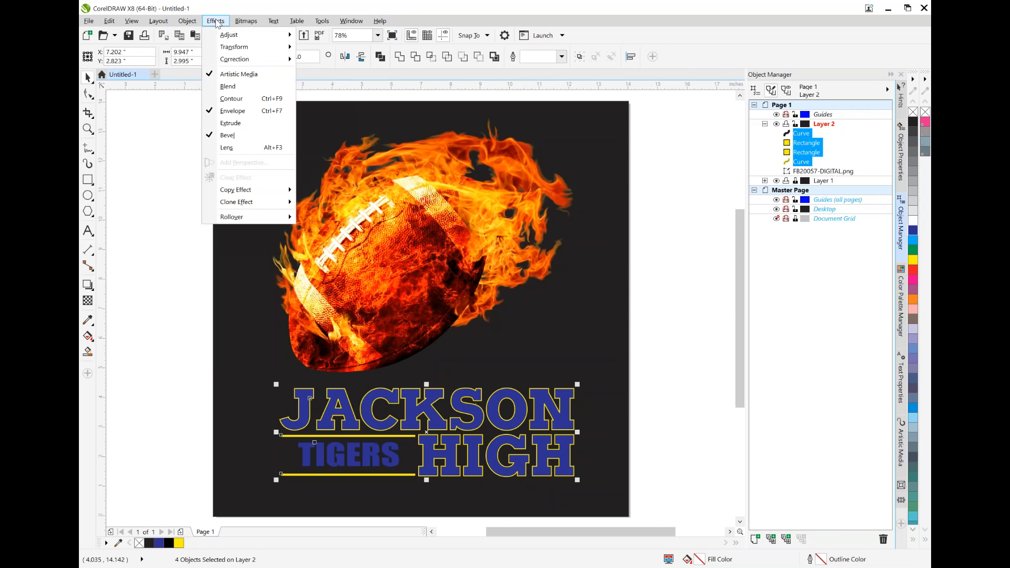
pyautogui.moveTo(188, 24)
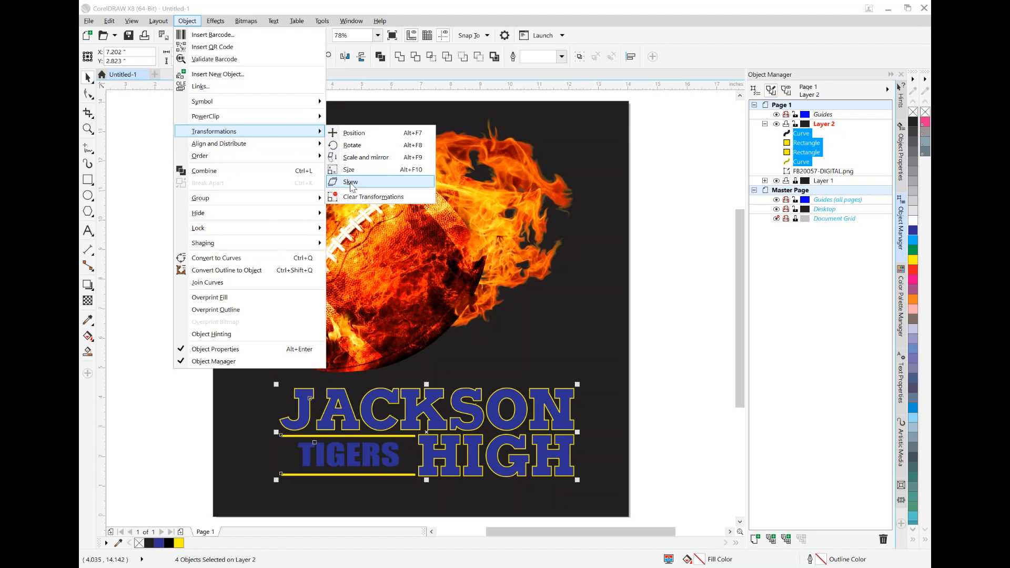
pyautogui.click(350, 182)
pyautogui.click(800, 124)
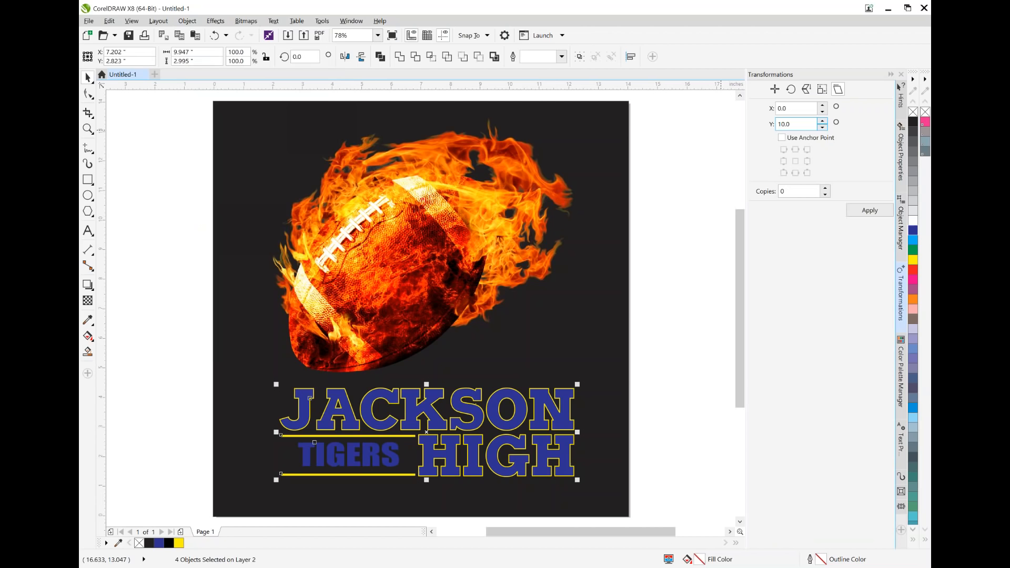
pyautogui.moveTo(819, 124); pyautogui.dragTo(757, 122)
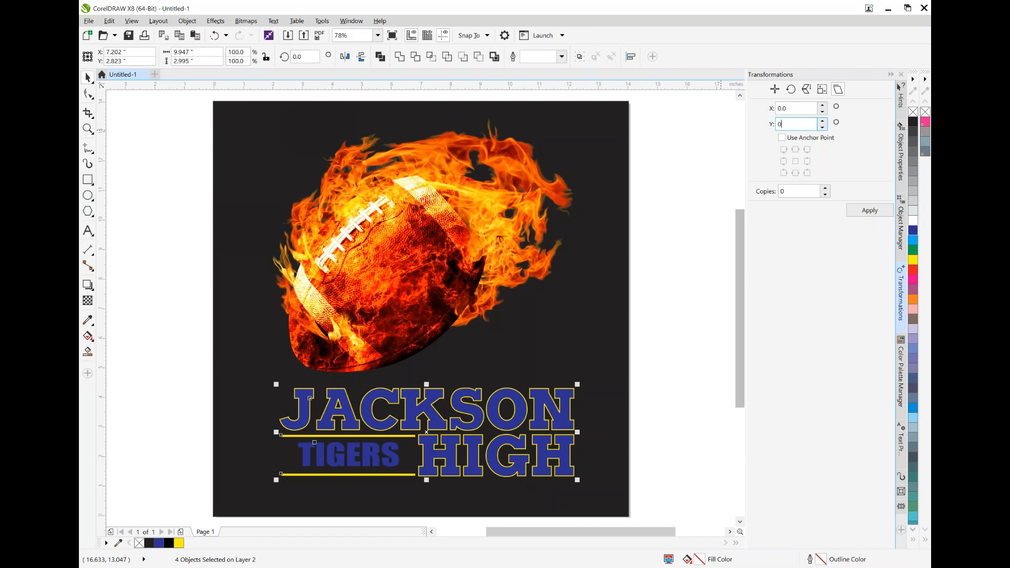
pyautogui.press('Return')
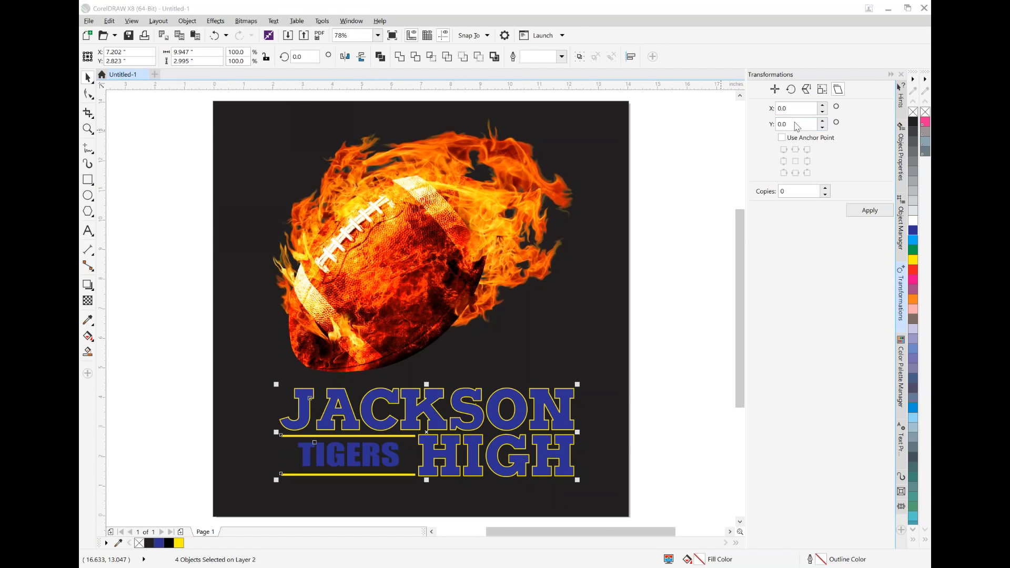
# Try a vertical skew of 70 degrees on the selected lettering and lines, and undo it
pyautogui.click(665, 324)
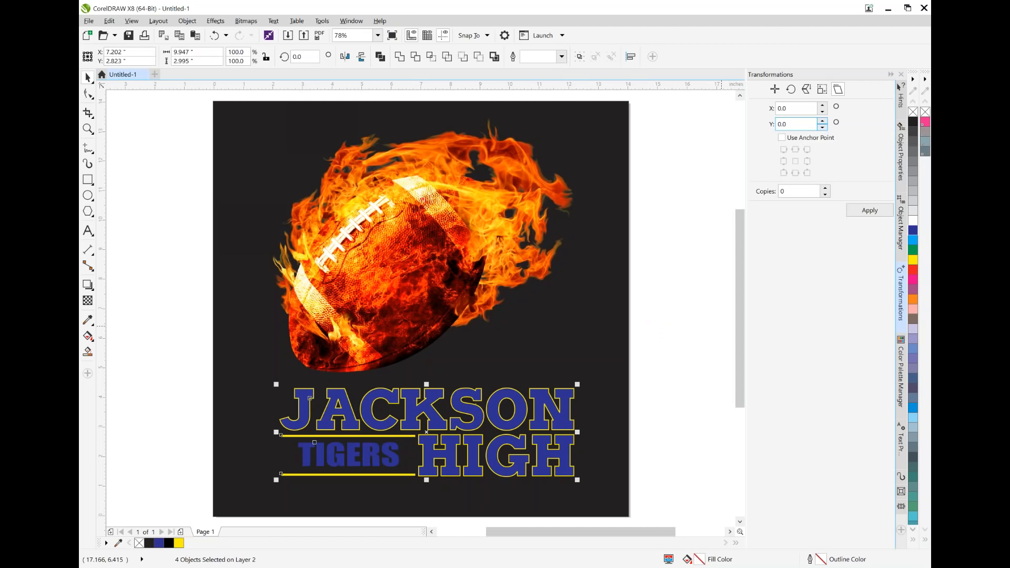
pyautogui.click(824, 128)
pyautogui.click(881, 210)
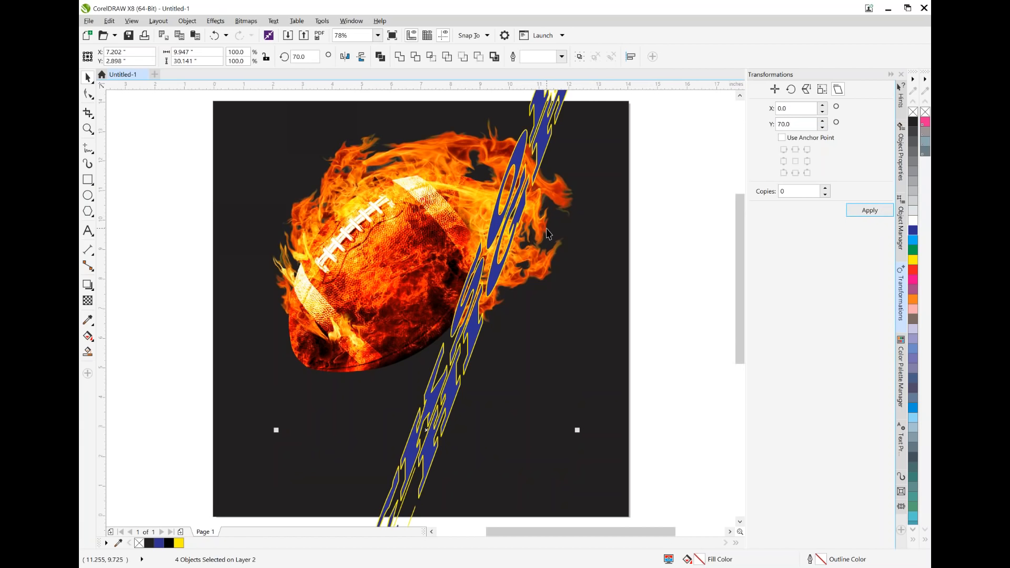
pyautogui.hotkey('ctrl', 'z')
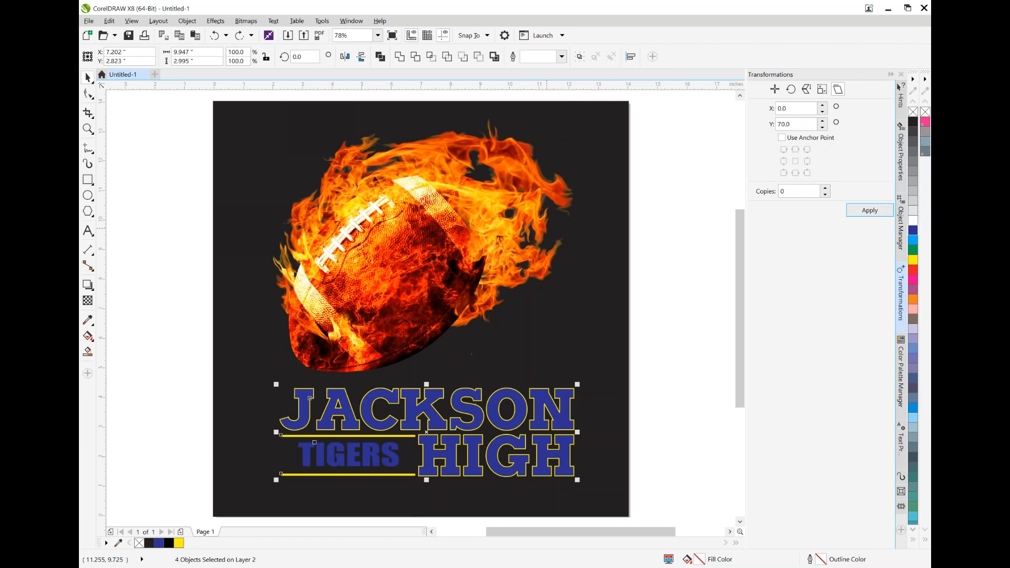
pyautogui.click(109, 21)
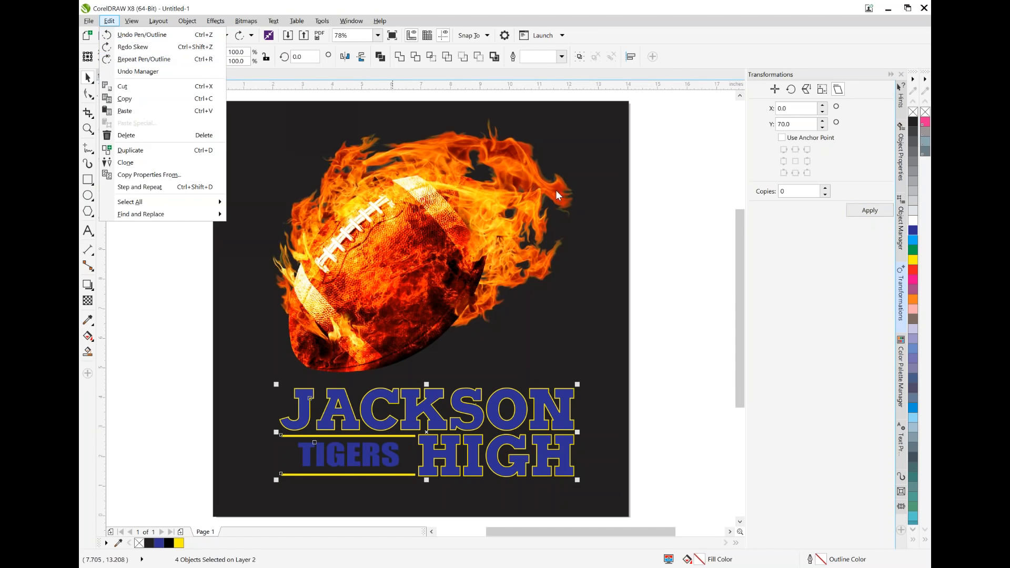
pyautogui.click(836, 244)
# Try a vertical skew of 20 degrees on the selected lettering and lines, and undo it
pyautogui.moveTo(804, 125); pyautogui.dragTo(735, 122)
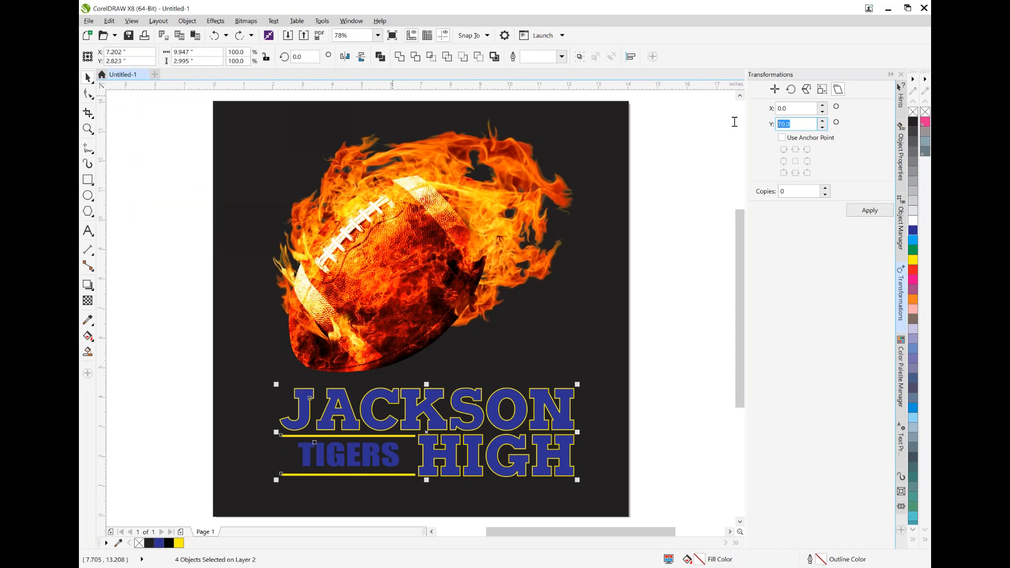
pyautogui.write('20')
pyautogui.click(892, 213)
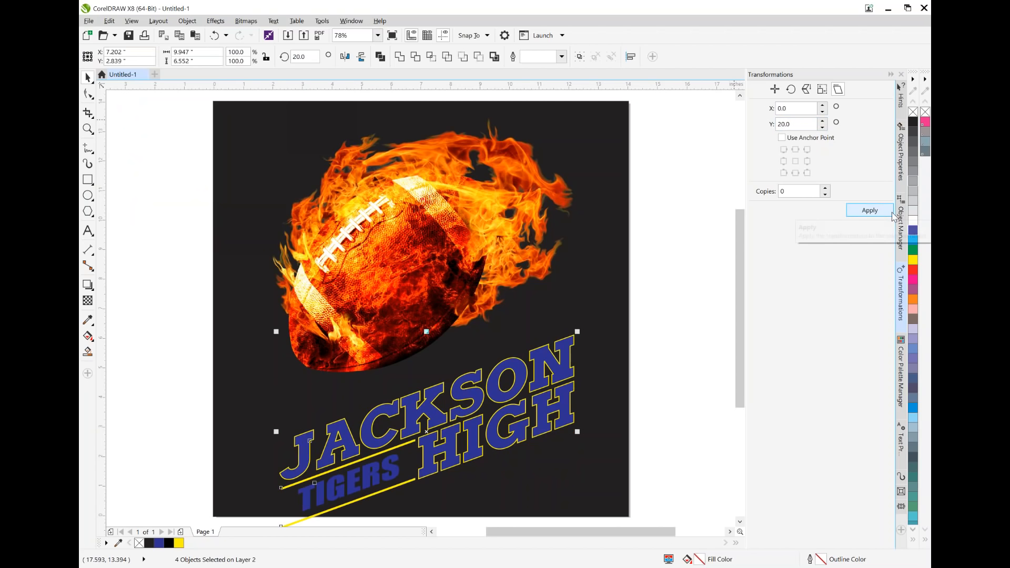
pyautogui.moveTo(813, 121); pyautogui.dragTo(746, 122)
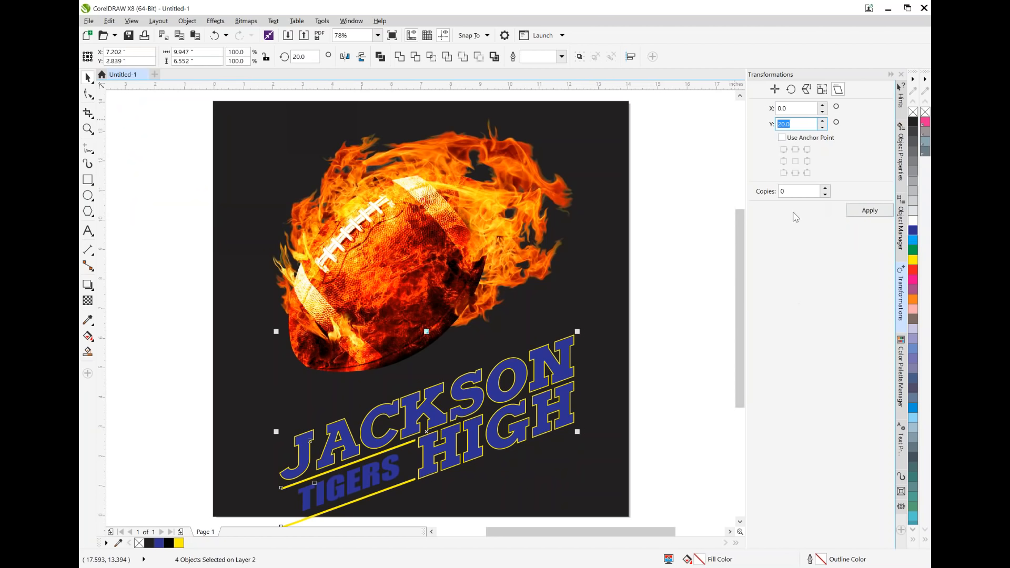
pyautogui.click(801, 125)
pyautogui.hotkey('ctrl', 'z')
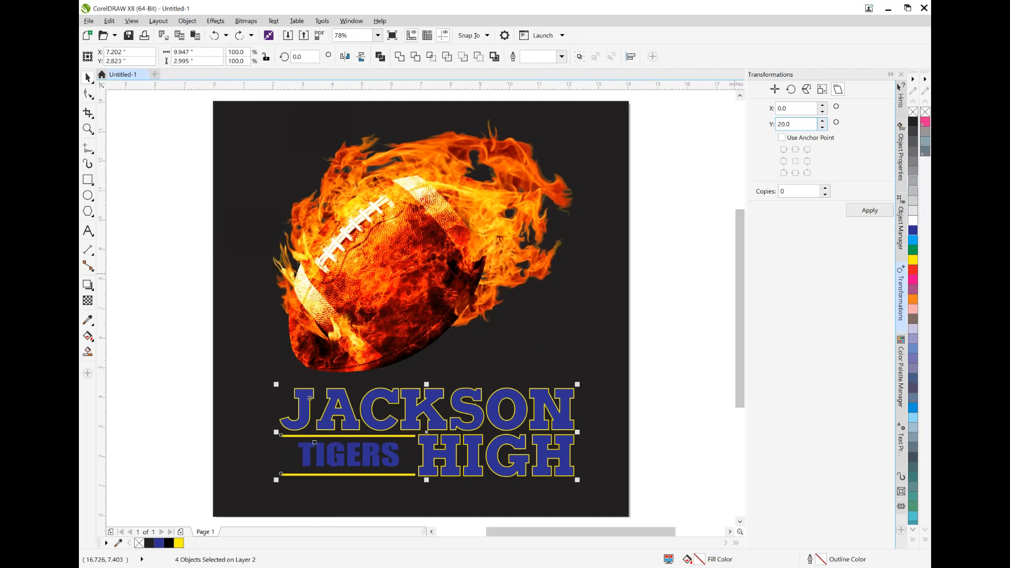
# Skew the lettering and lines vertically by 10 degrees, and fit them over the football's lower edge at about 9.96 inches wide
pyautogui.doubleClick(811, 122)
pyautogui.click(889, 211)
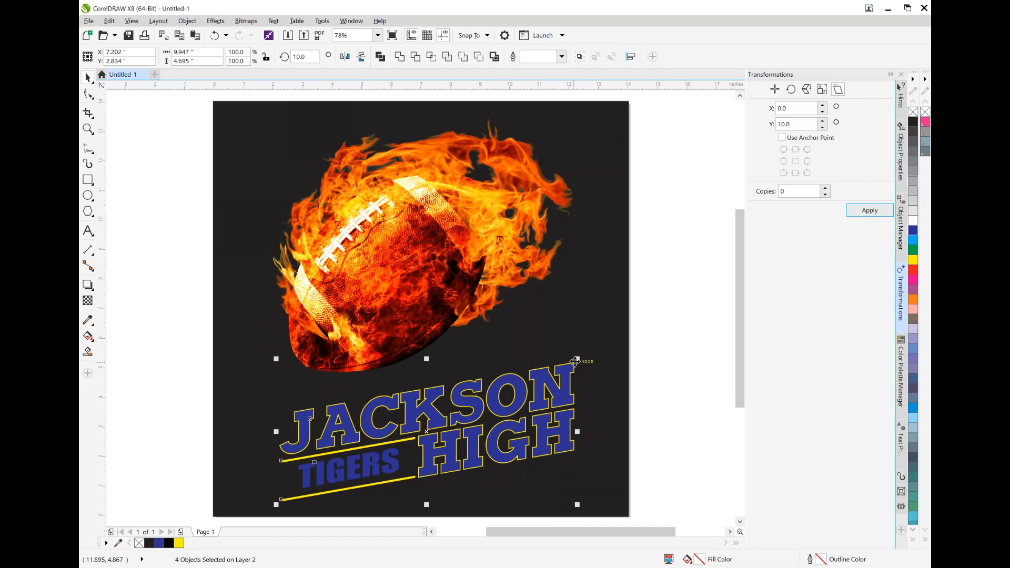
pyautogui.moveTo(577, 358); pyautogui.dragTo(590, 353)
pyautogui.moveTo(528, 390); pyautogui.dragTo(515, 362)
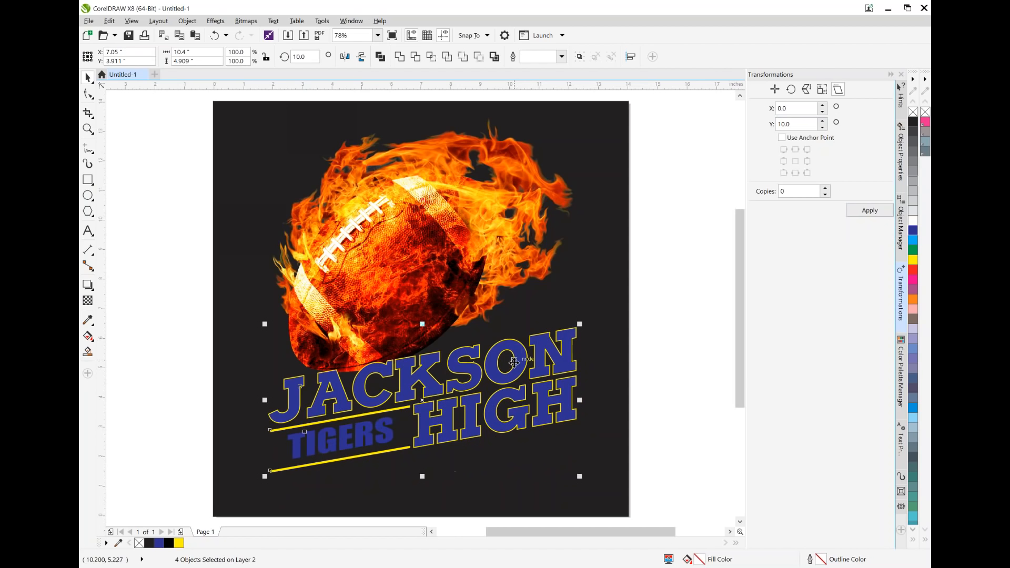
pyautogui.moveTo(264, 476); pyautogui.dragTo(277, 470)
pyautogui.moveTo(531, 362); pyautogui.dragTo(537, 367)
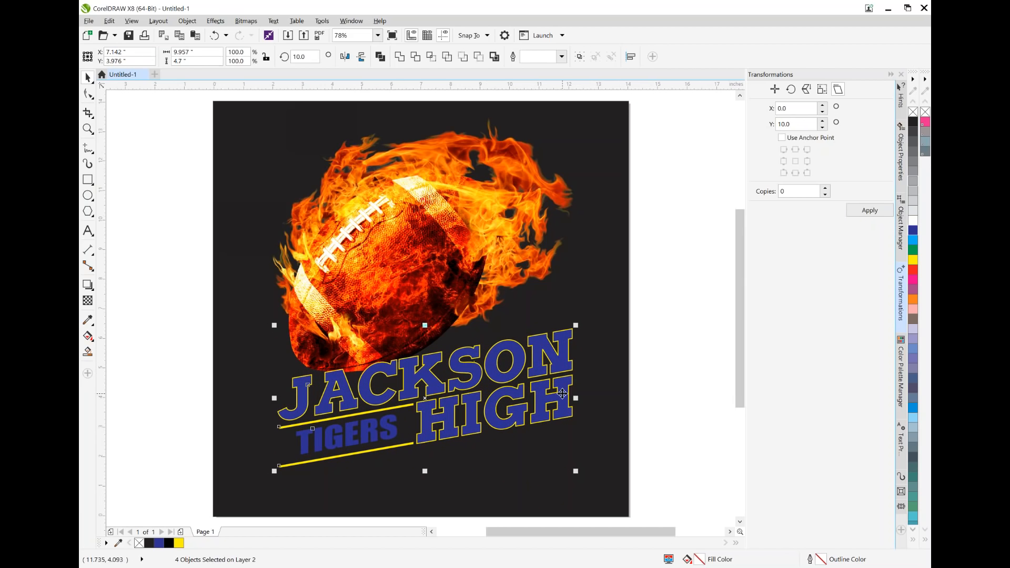
# Try breaking apart the JACKSON HIGH curve, undo that, and deselect the lettering
pyautogui.click(616, 453)
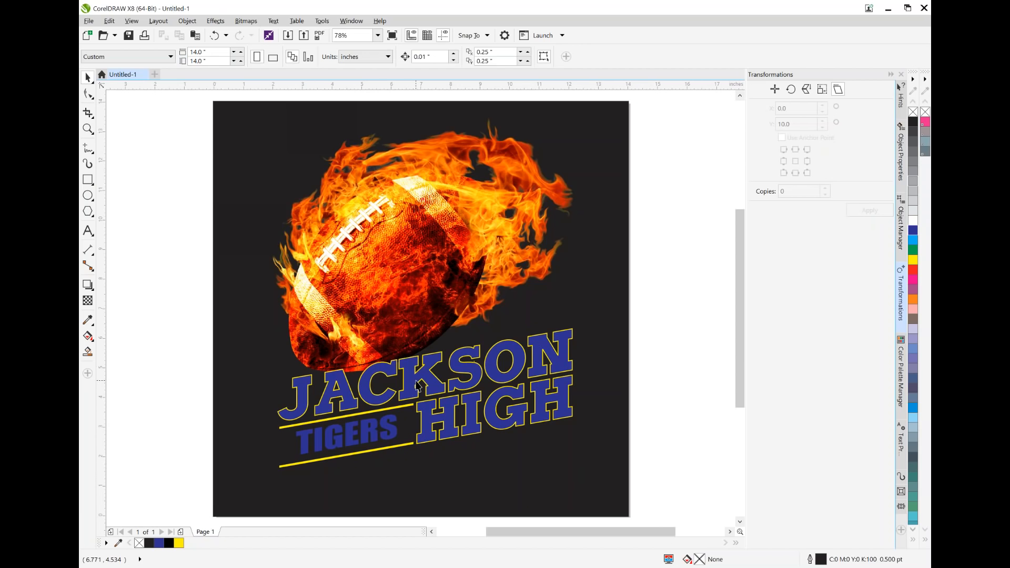
pyautogui.click(451, 377)
pyautogui.click(485, 391)
pyautogui.click(509, 393)
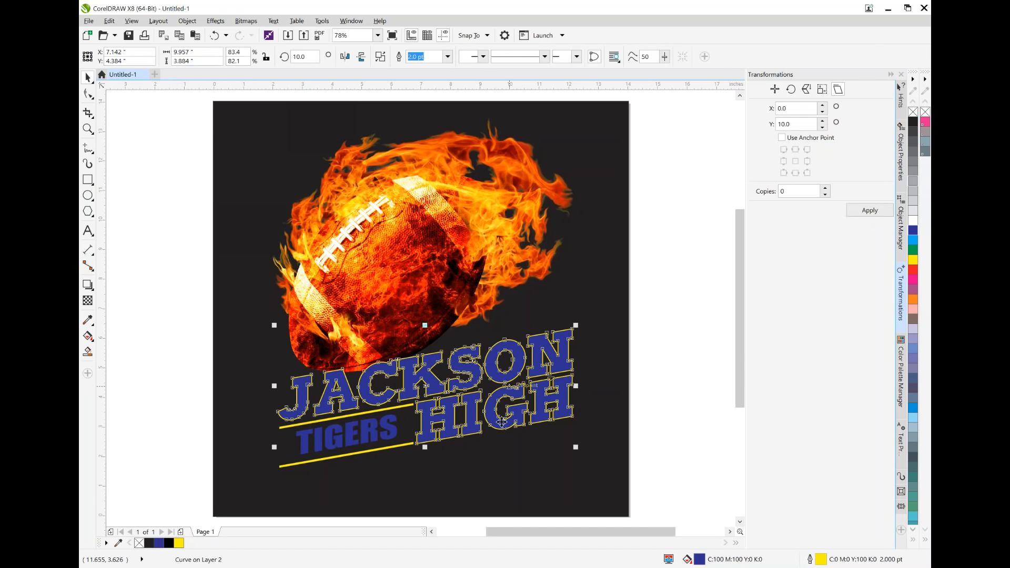
pyautogui.click(902, 226)
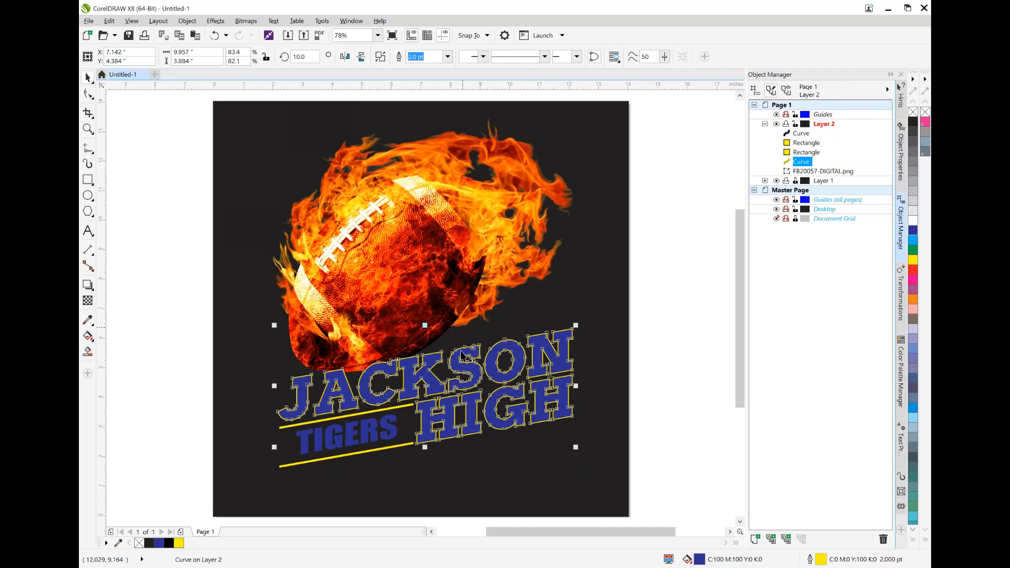
pyautogui.rightClick(520, 363)
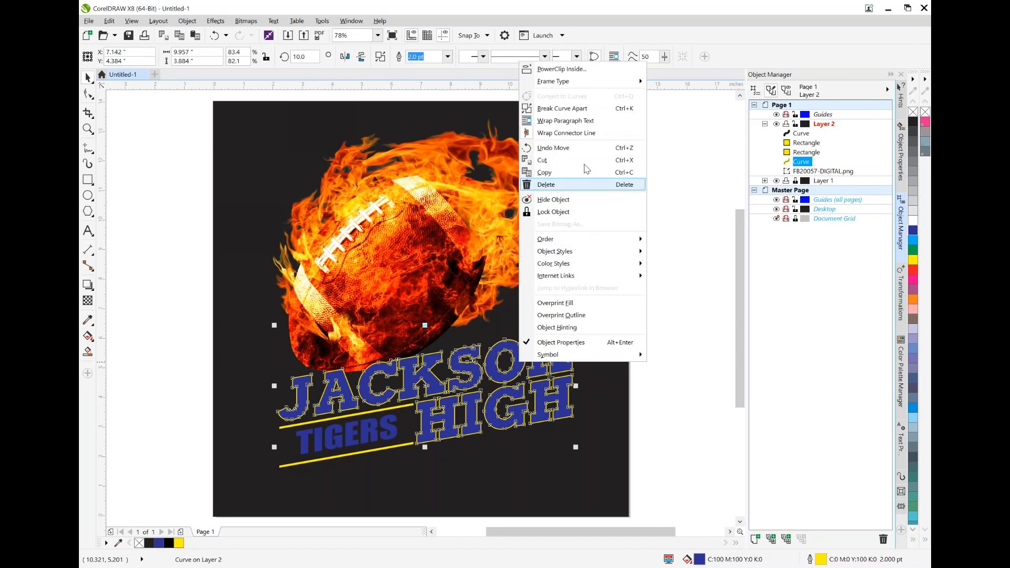
pyautogui.click(563, 108)
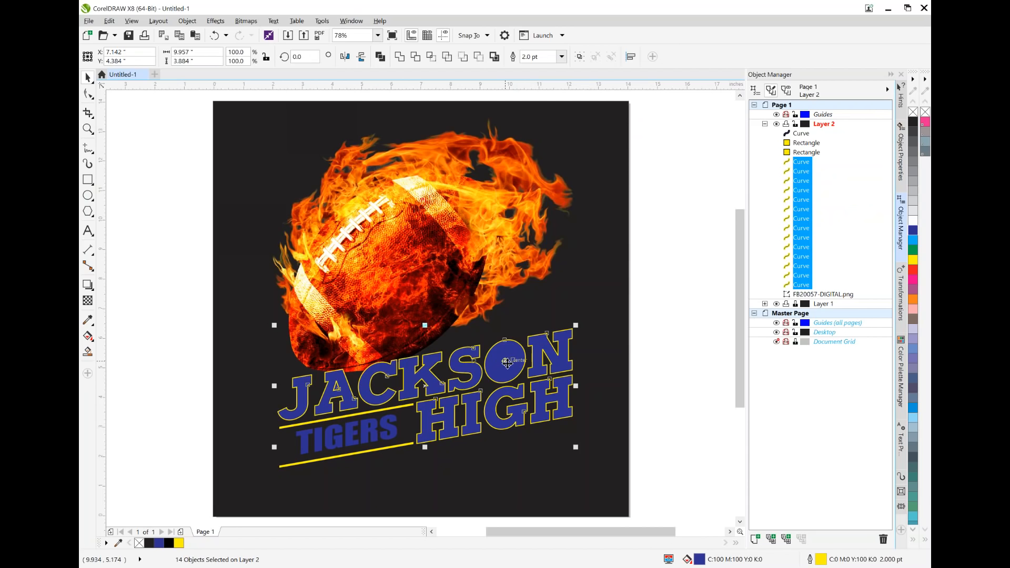
pyautogui.hotkey('ctrl', 'l')
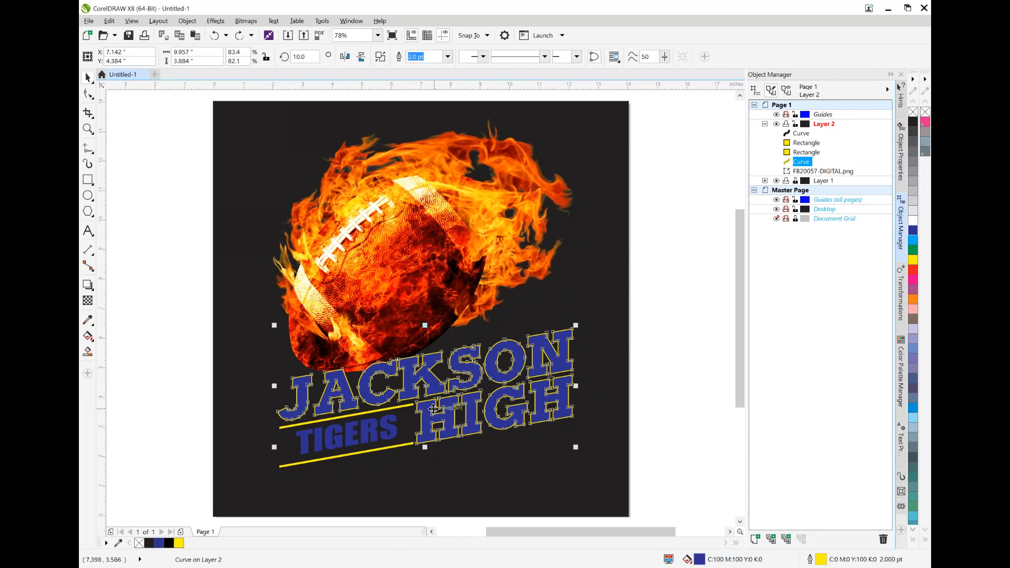
pyautogui.click(497, 465)
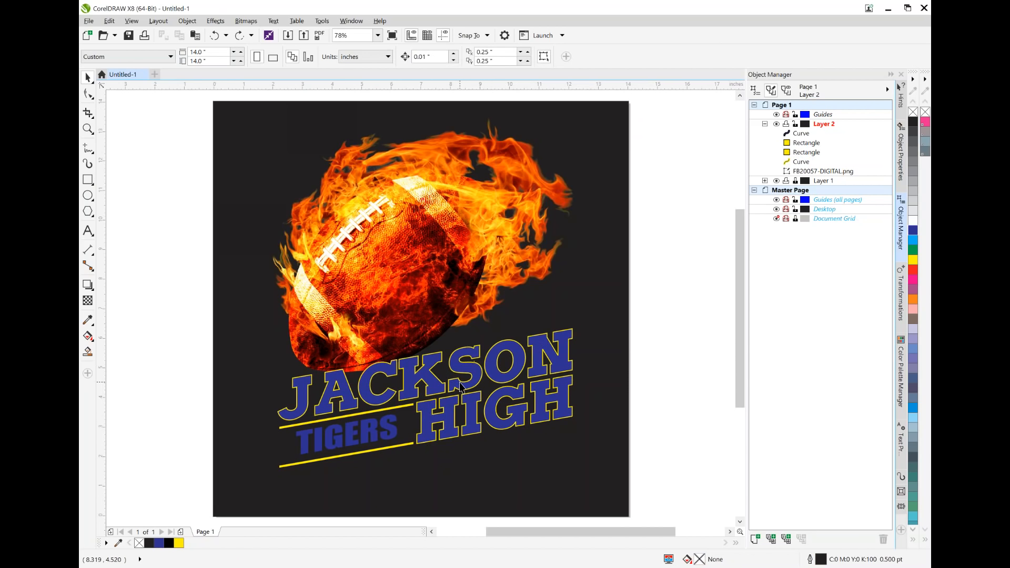
# Undo the skew, scaling and moves of the lettering back to its straight layout below the football
pyautogui.hotkey('ctrl', 'z')
pyautogui.hotkey('ctrl', 'z')
pyautogui.hotkey('ctrl', 'z')
pyautogui.hotkey('ctrl', 'z')
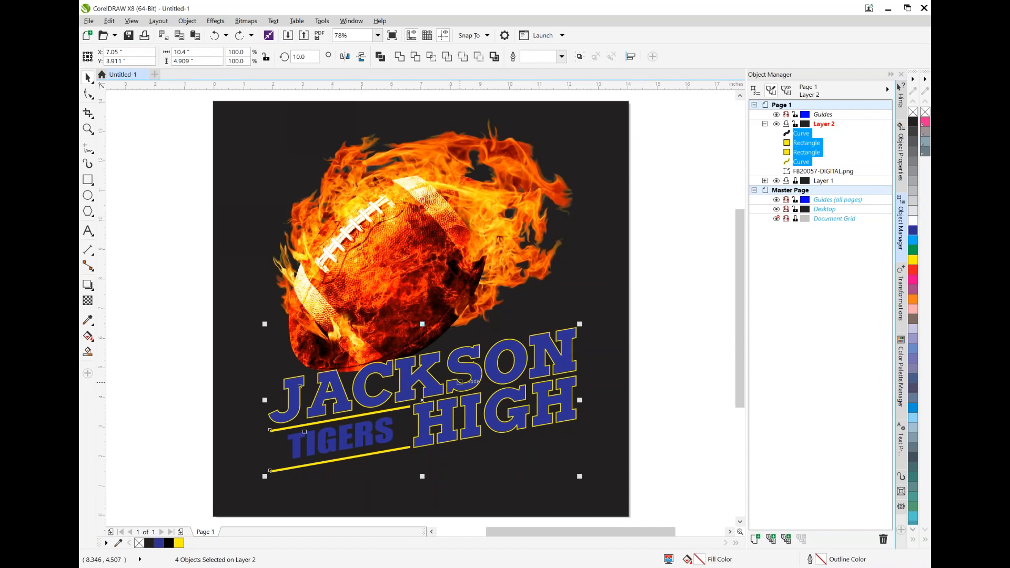
pyautogui.hotkey('ctrl', 'z')
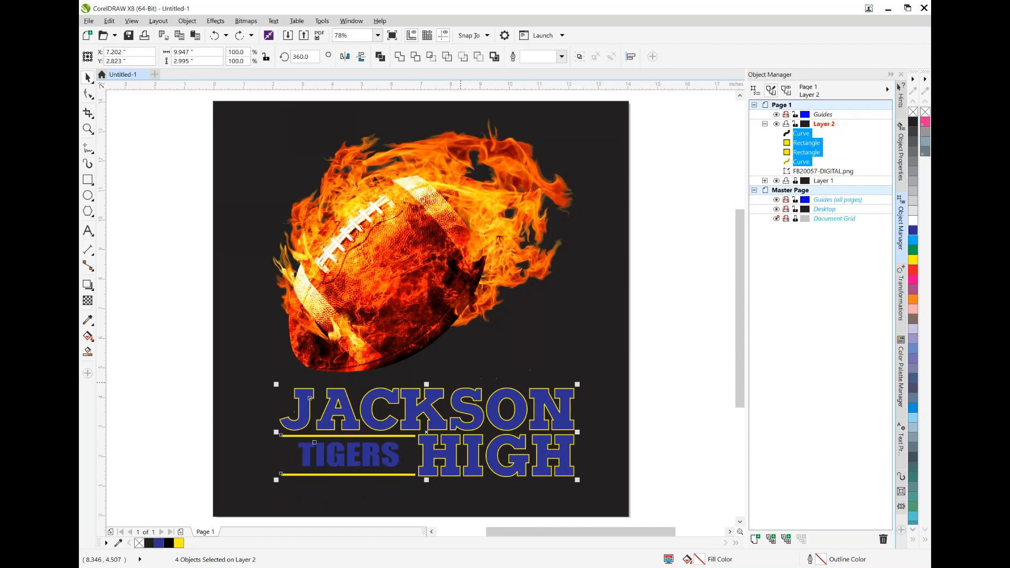
# Delete the JACKSON HIGH curve while keeping the TIGERS lettering and the two yellow lines
pyautogui.click(557, 412)
pyautogui.click(660, 401)
pyautogui.click(551, 421)
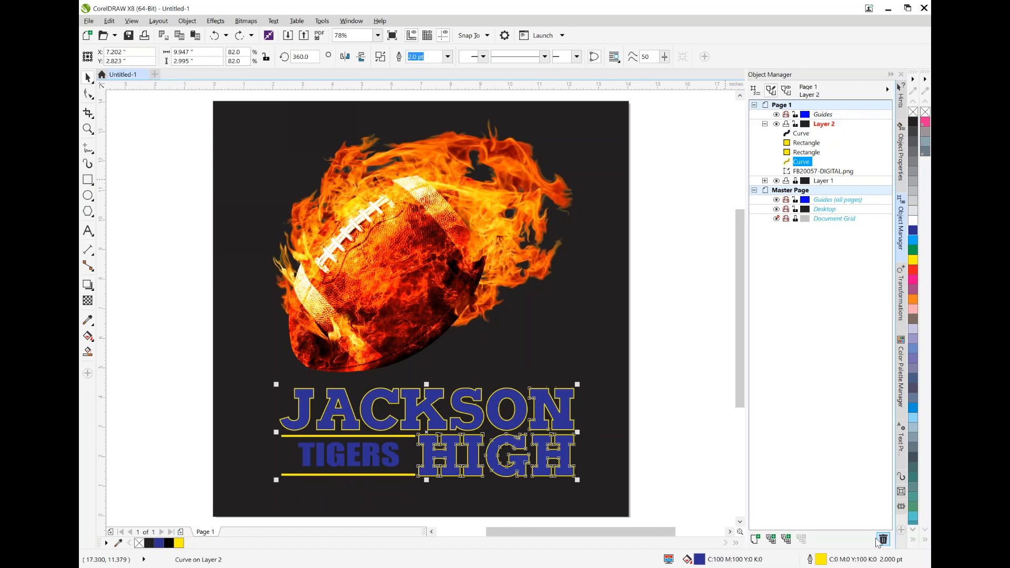
pyautogui.click(883, 540)
# Add a new artistic text object in Arial 24 pt below and to the right of the football
pyautogui.click(86, 231)
pyautogui.click(531, 391)
pyautogui.click(549, 392)
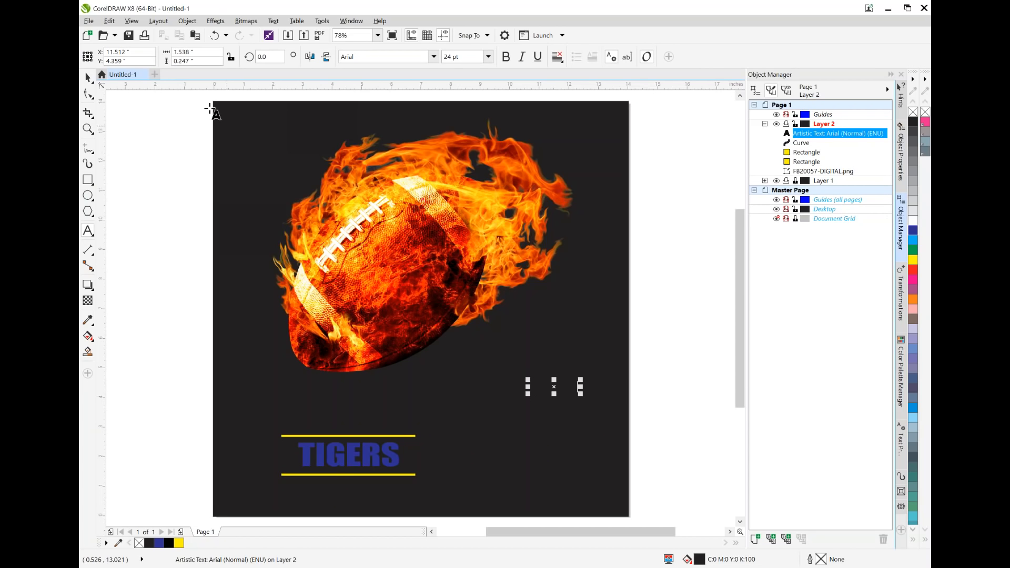
# Fill the new artistic text with blue (C100 M100 Y0 K0)
pyautogui.click(88, 78)
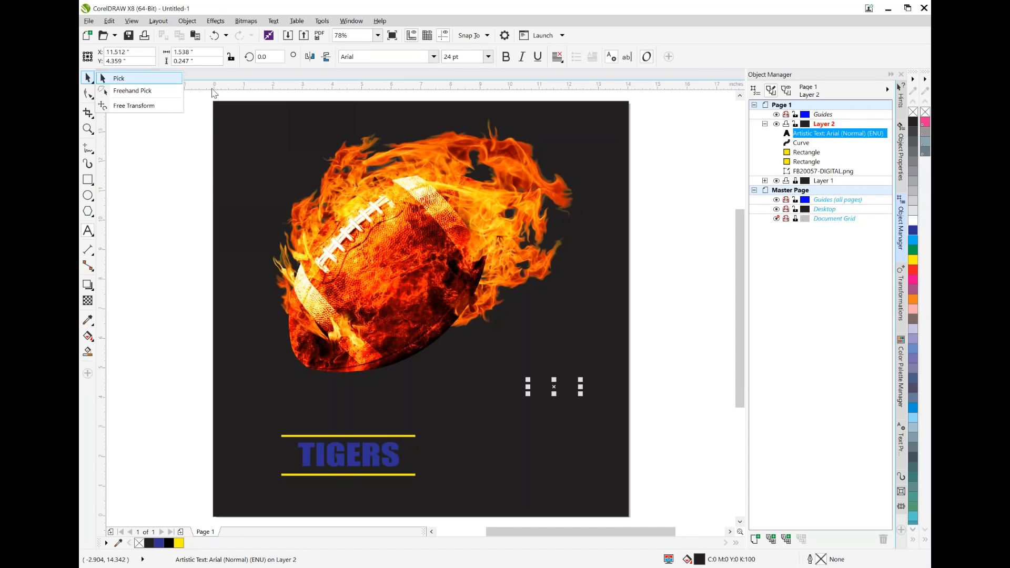
pyautogui.click(913, 231)
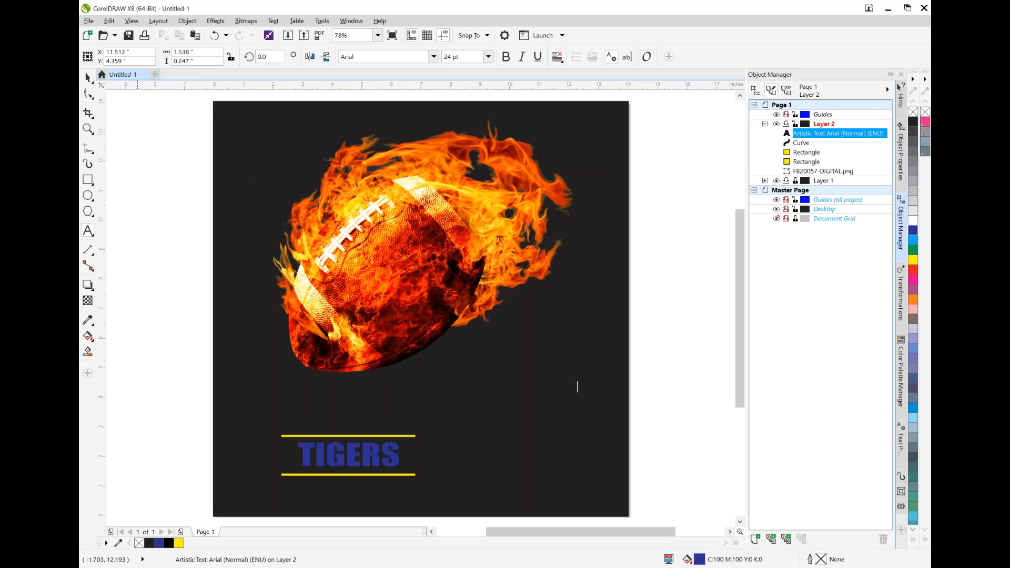
pyautogui.click(90, 81)
pyautogui.click(519, 426)
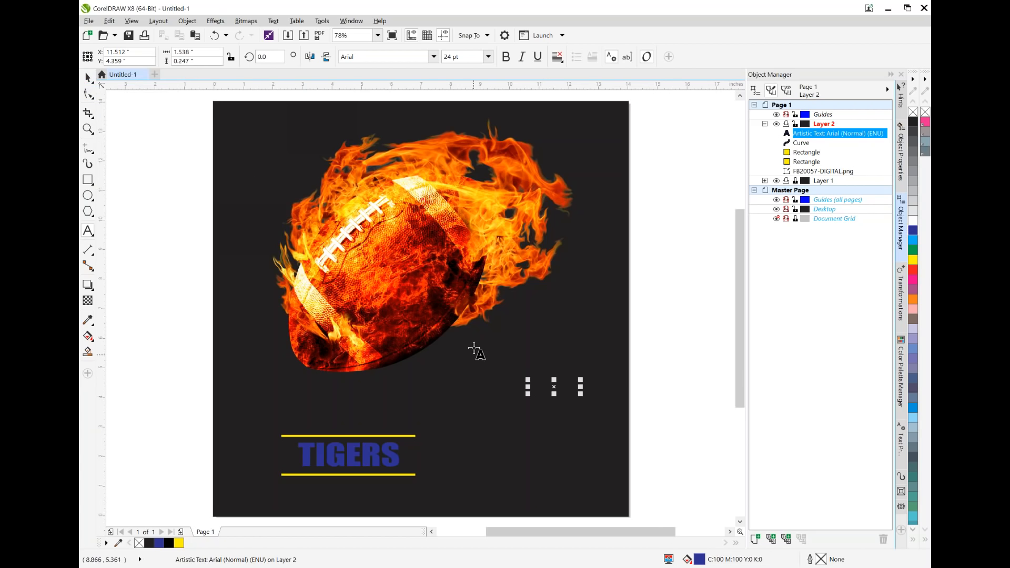
pyautogui.click(914, 230)
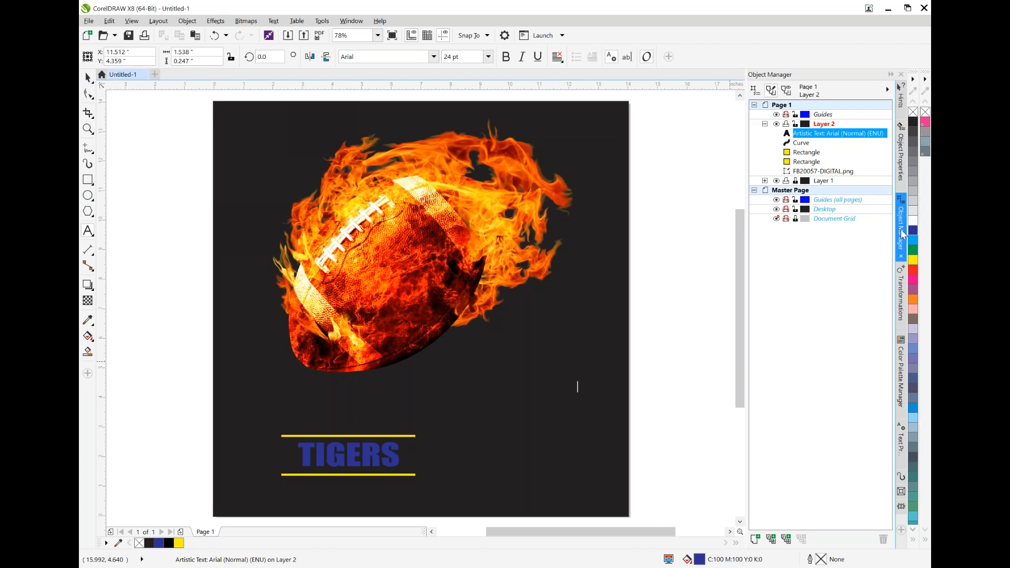
# Write JACKSON in the new artistic text and fill it with blue (C100 M100 Y0 K0)
pyautogui.moveTo(579, 386); pyautogui.dragTo(492, 376)
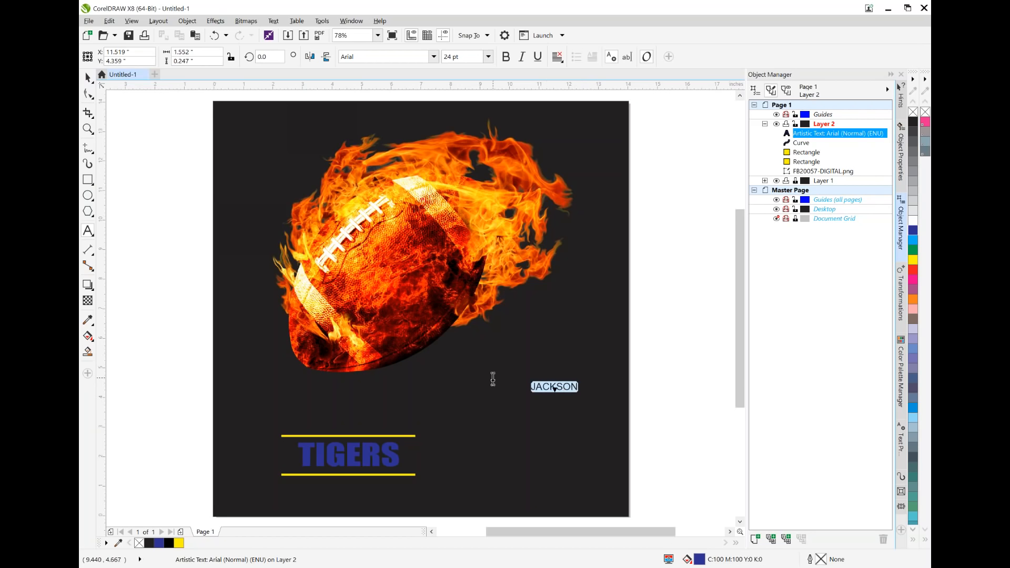
pyautogui.click(911, 229)
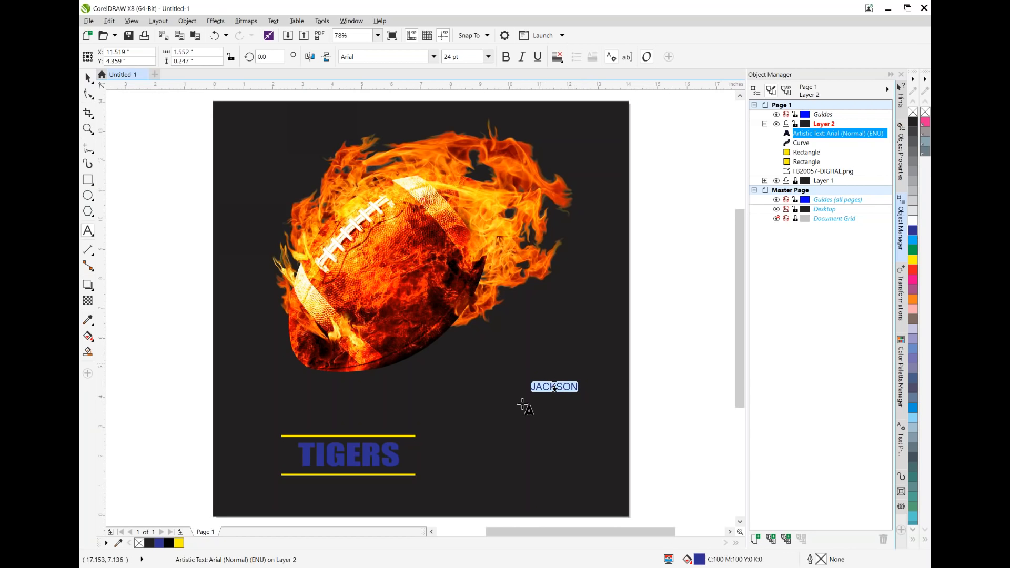
pyautogui.click(522, 389)
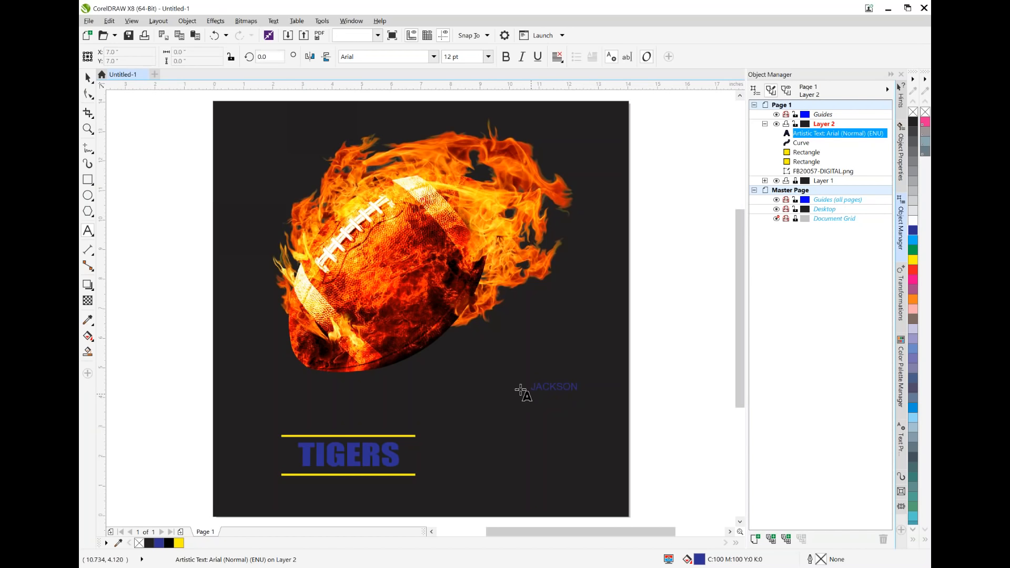
pyautogui.click(91, 81)
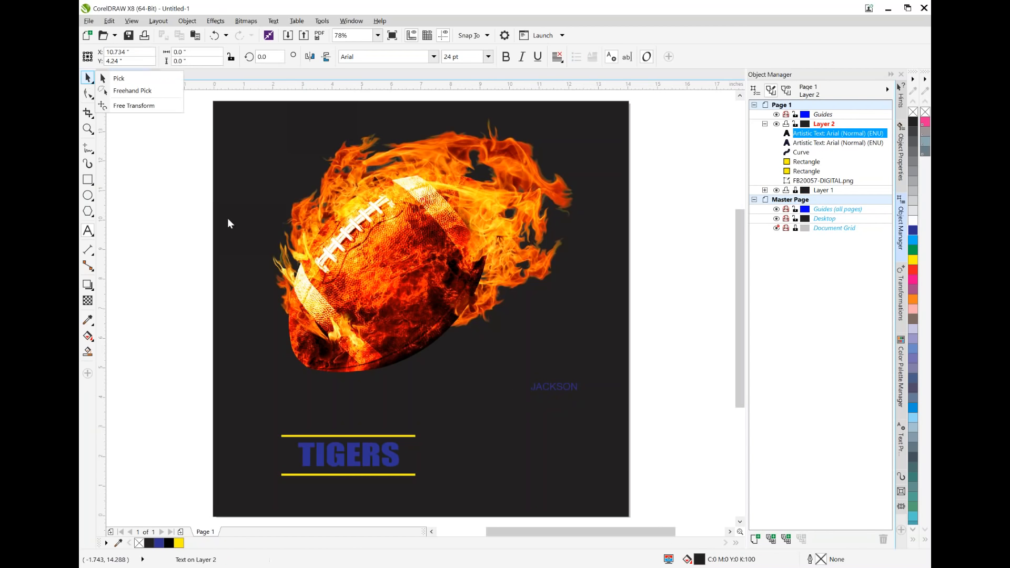
pyautogui.click(544, 386)
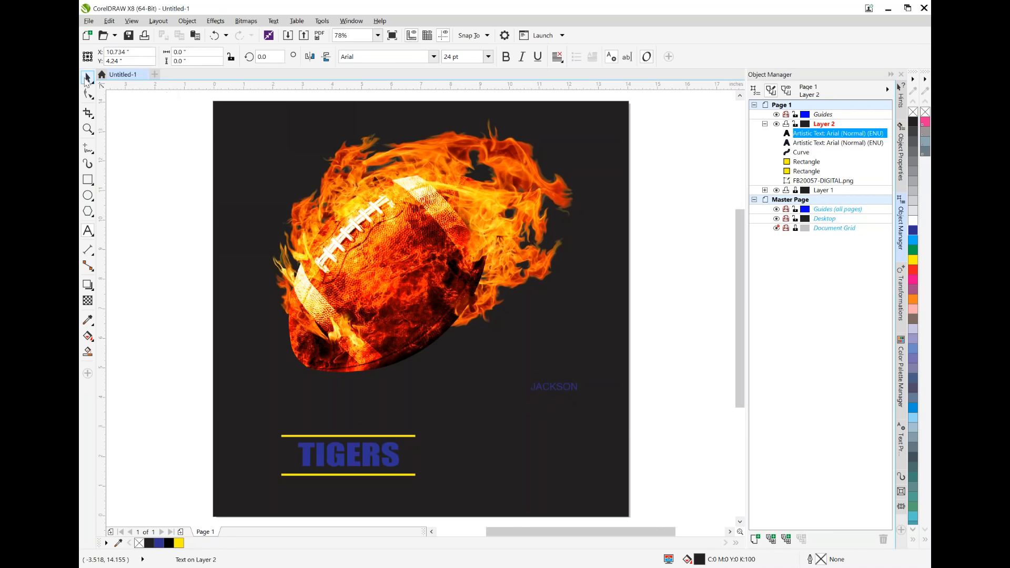
pyautogui.click(89, 79)
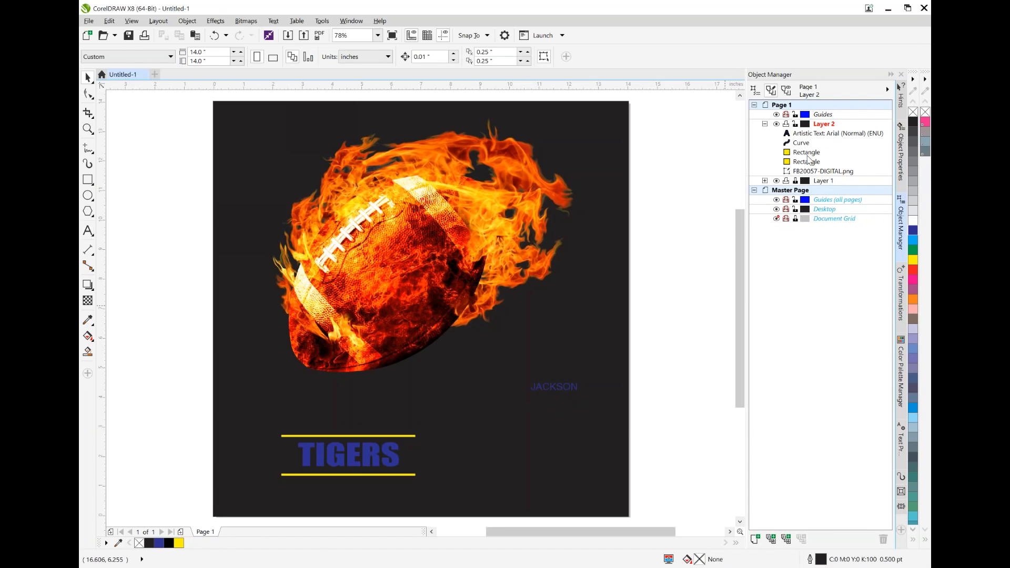
# Set the JACKSON text in the Typoster font, enlarge it to about 173 pt and place it between the football and the upper yellow line
pyautogui.click(810, 134)
pyautogui.moveTo(527, 394); pyautogui.dragTo(291, 430)
pyautogui.click(434, 56)
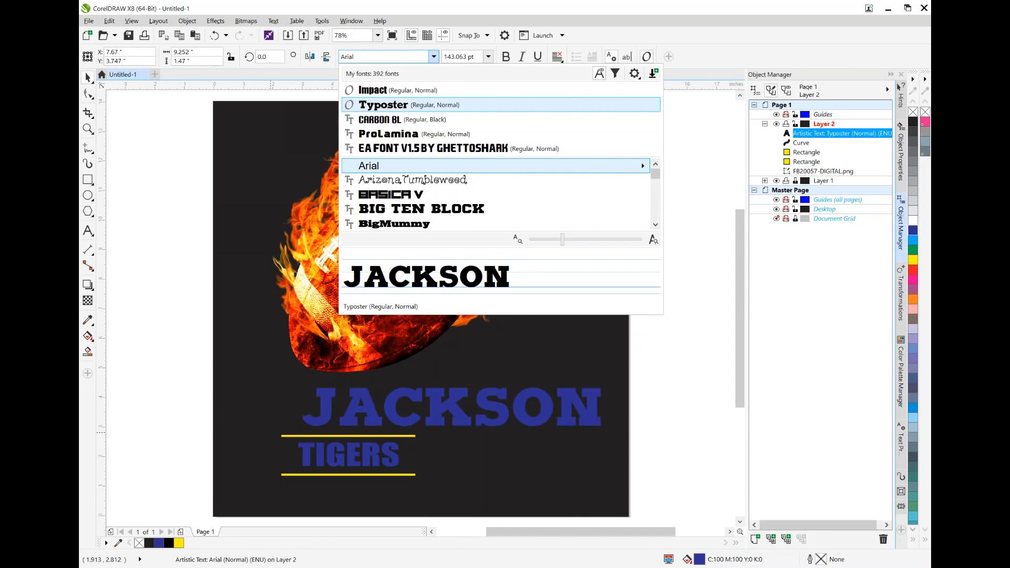
pyautogui.click(383, 105)
pyautogui.moveTo(519, 408)
pyautogui.mouseDown()
pyautogui.moveTo(491, 406)
pyautogui.moveTo(503, 420)
pyautogui.moveTo(499, 412)
pyautogui.mouseUp()
pyautogui.moveTo(432, 390); pyautogui.dragTo(431, 380)
# Duplicate the JACKSON text and place the copy beneath the original, just right of the TIGERS lettering
pyautogui.rightClick(431, 398)
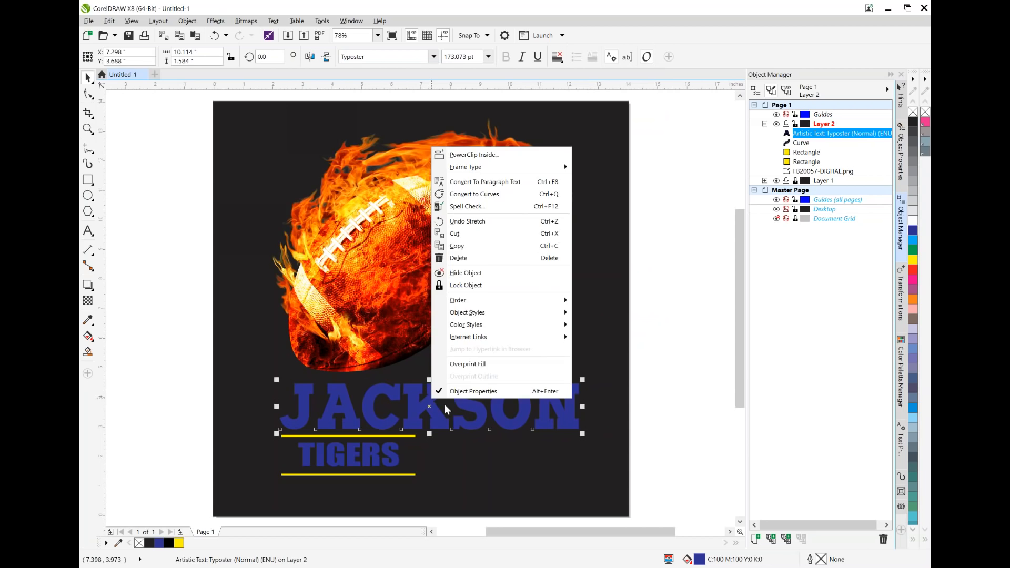
pyautogui.click(471, 246)
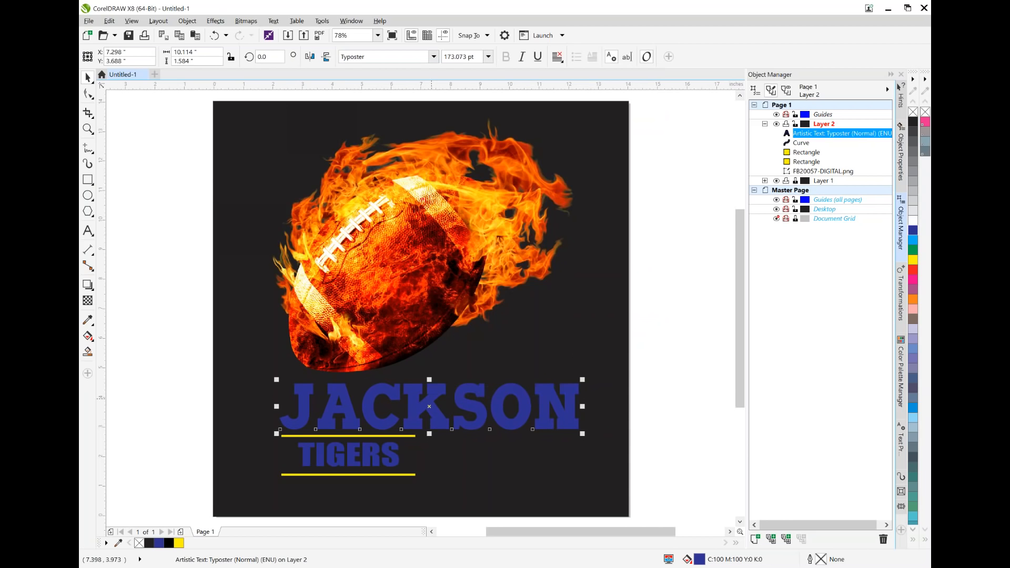
pyautogui.click(508, 509)
pyautogui.rightClick(520, 311)
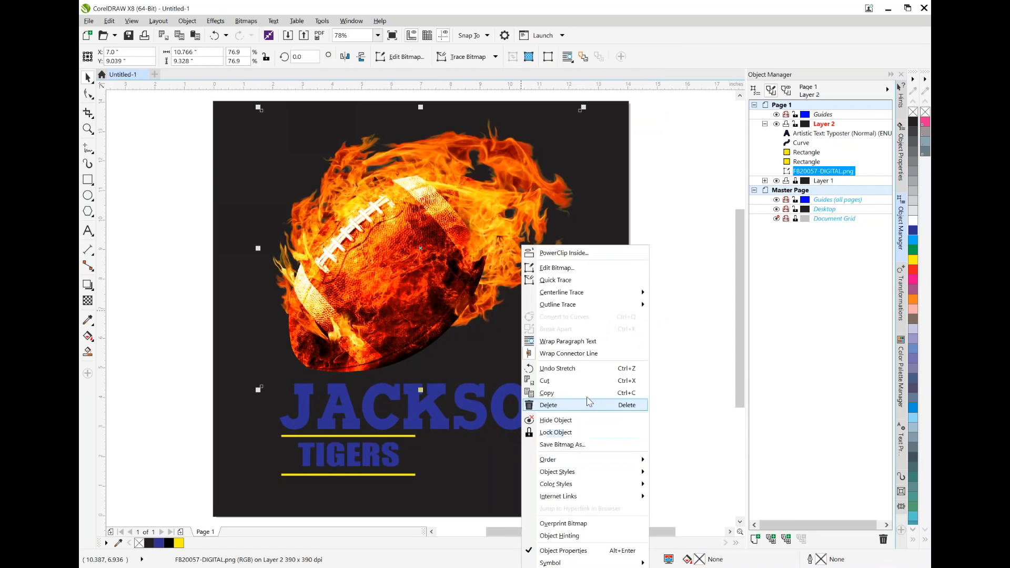
pyautogui.click(678, 413)
pyautogui.click(671, 418)
pyautogui.rightClick(582, 494)
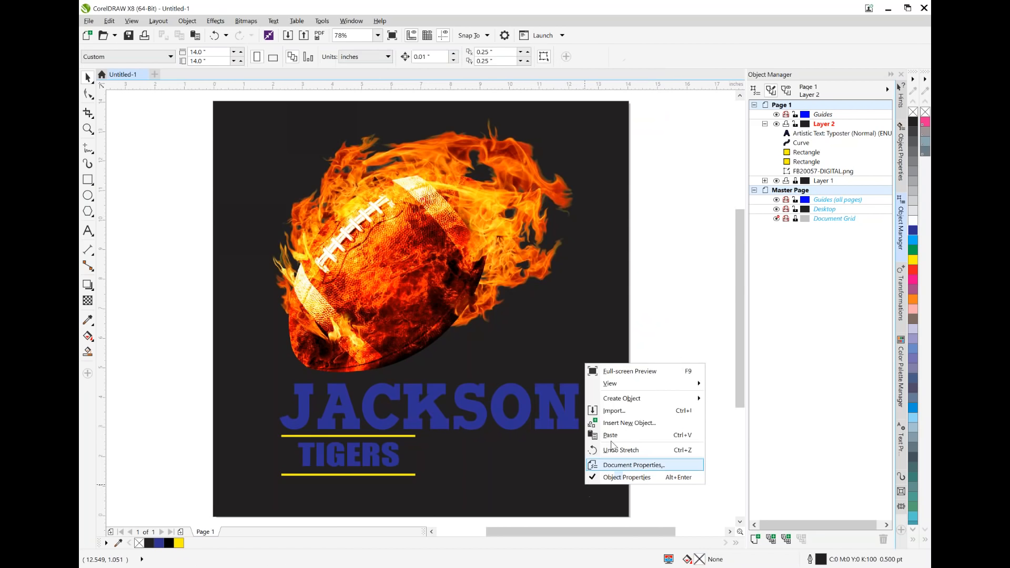
pyautogui.click(615, 434)
pyautogui.moveTo(465, 394); pyautogui.dragTo(609, 448)
# Change the copied text to HIGH and position it beside TIGERS, flush with the right end of JACKSON
pyautogui.doubleClick(609, 447)
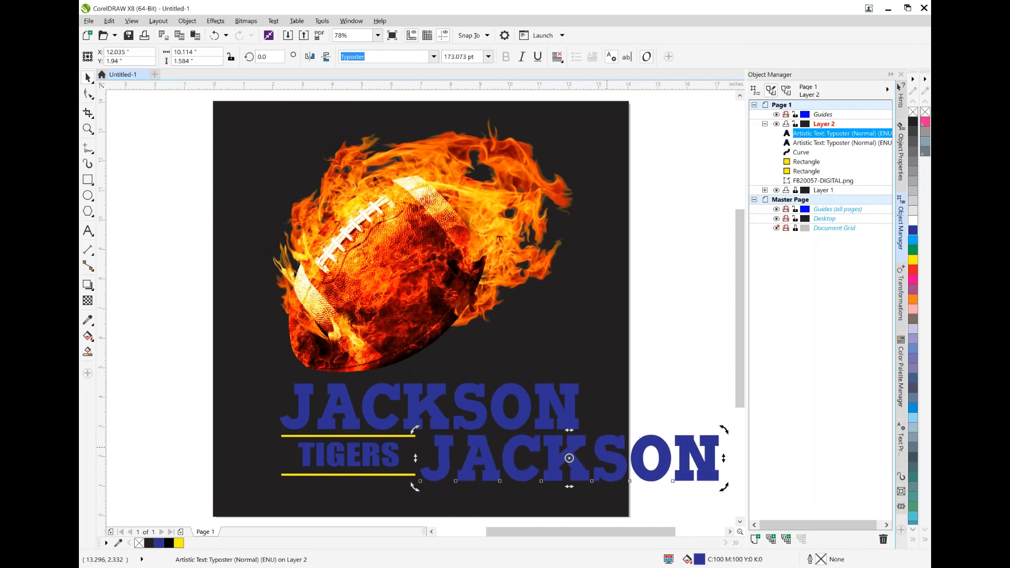
pyautogui.moveTo(720, 450); pyautogui.dragTo(767, 474)
pyautogui.write('HIGH')
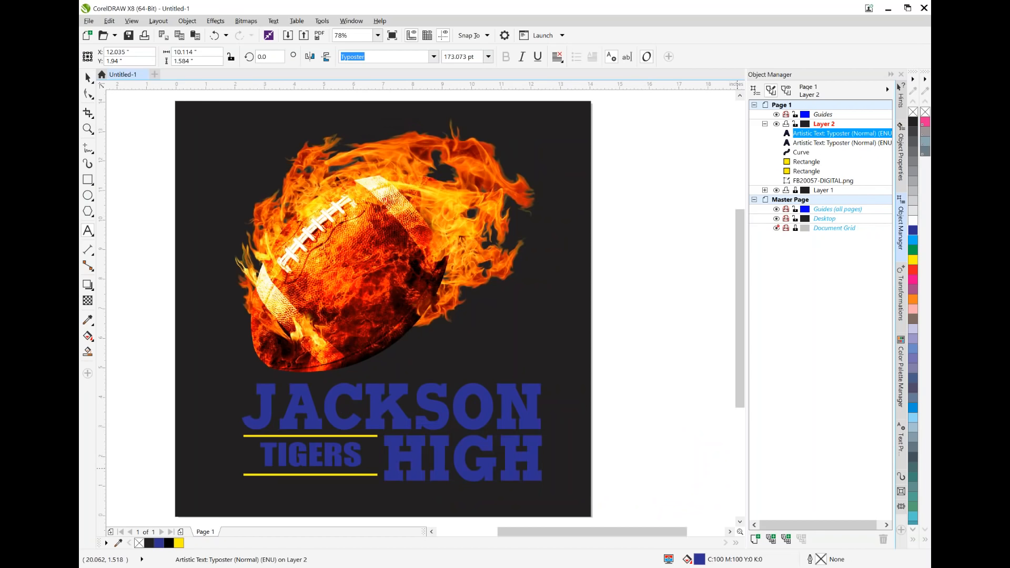
pyautogui.click(91, 82)
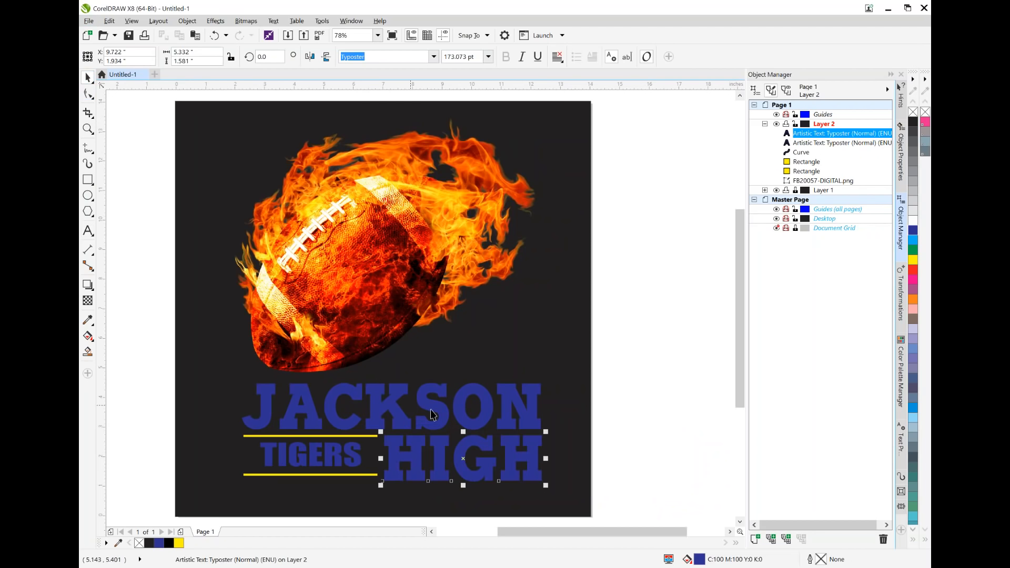
pyautogui.moveTo(499, 454); pyautogui.dragTo(508, 450)
pyautogui.moveTo(535, 460)
pyautogui.mouseDown()
pyautogui.moveTo(522, 453)
pyautogui.moveTo(534, 458)
pyautogui.mouseUp()
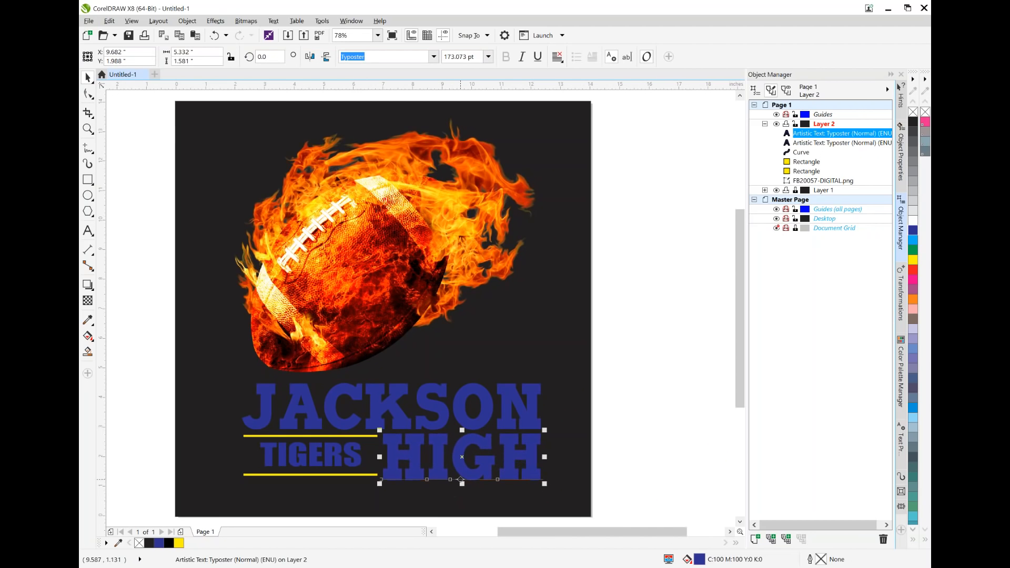
# Give JACKSON and HIGH a 2.0 pt yellow outline (C0 M0 Y100 K0) and convert both texts to curves
pyautogui.keyDown('shift'); pyautogui.click(401, 409); pyautogui.keyUp('shift')
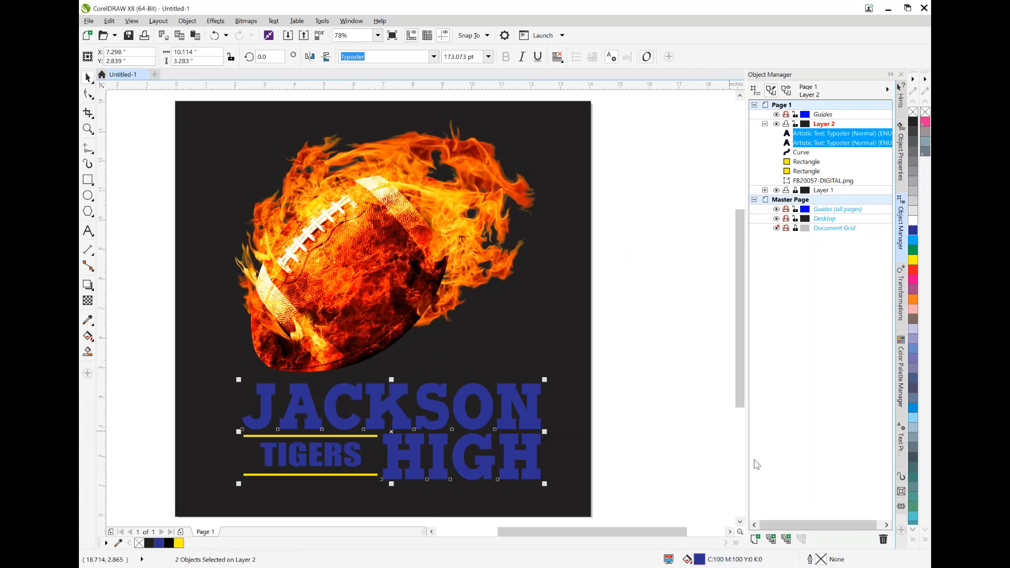
pyautogui.doubleClick(821, 559)
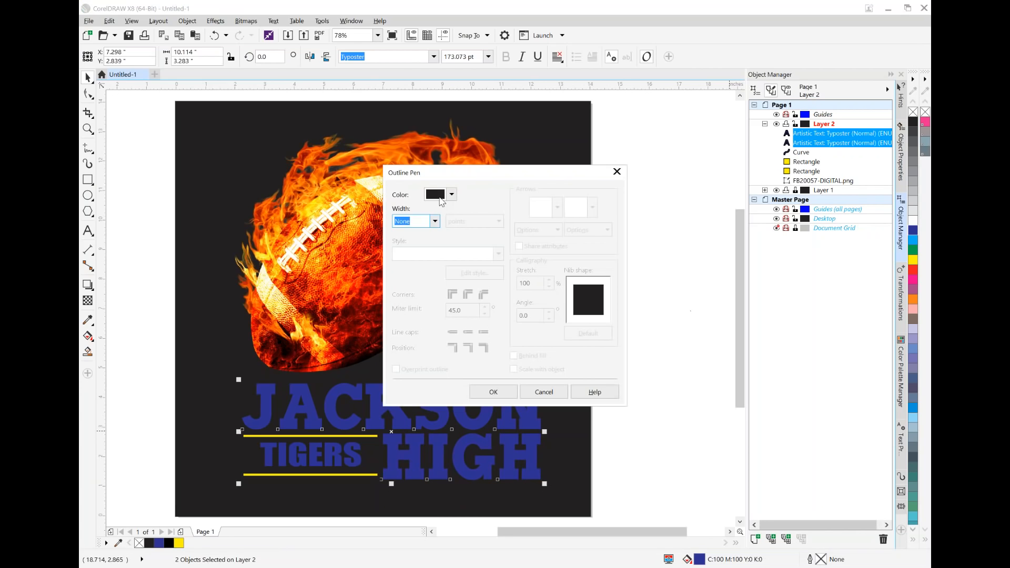
pyautogui.click(431, 224)
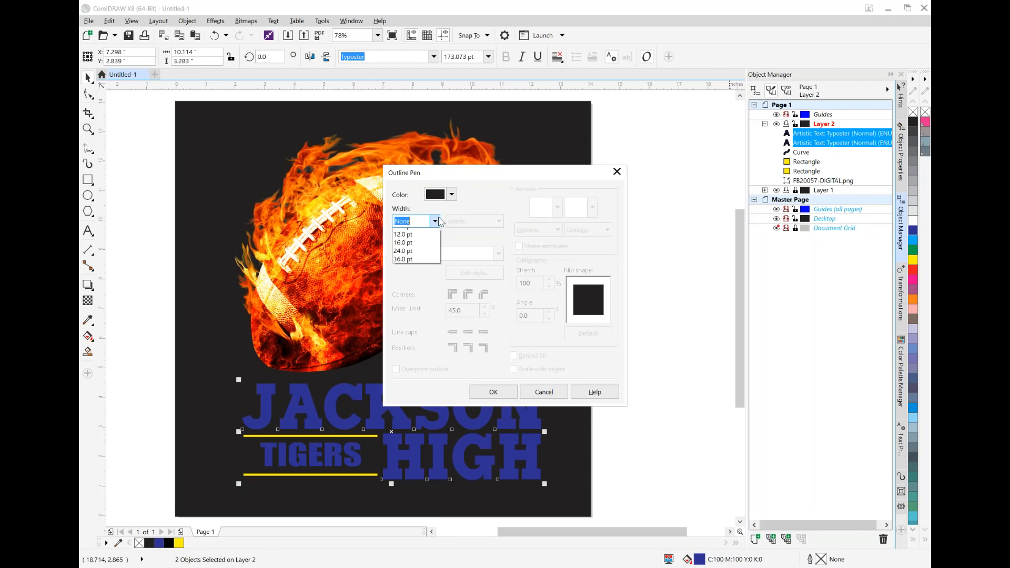
pyautogui.click(422, 288)
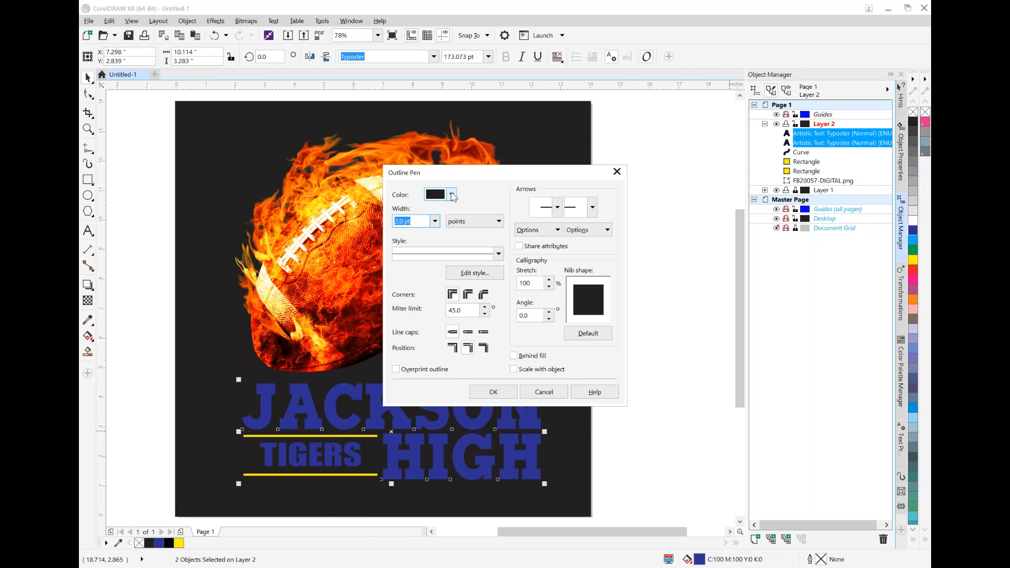
pyautogui.click(451, 194)
pyautogui.click(480, 225)
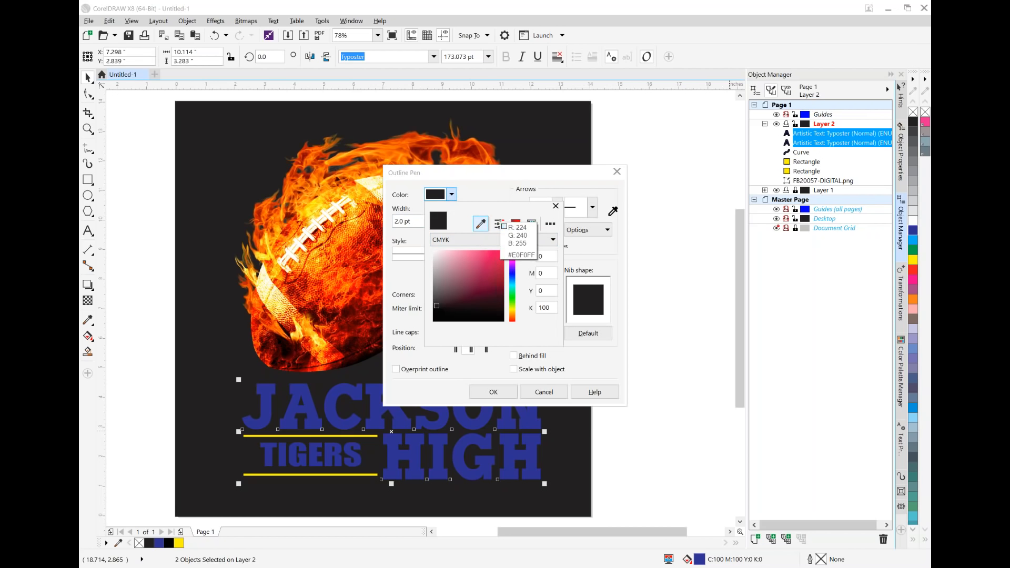
pyautogui.click(913, 263)
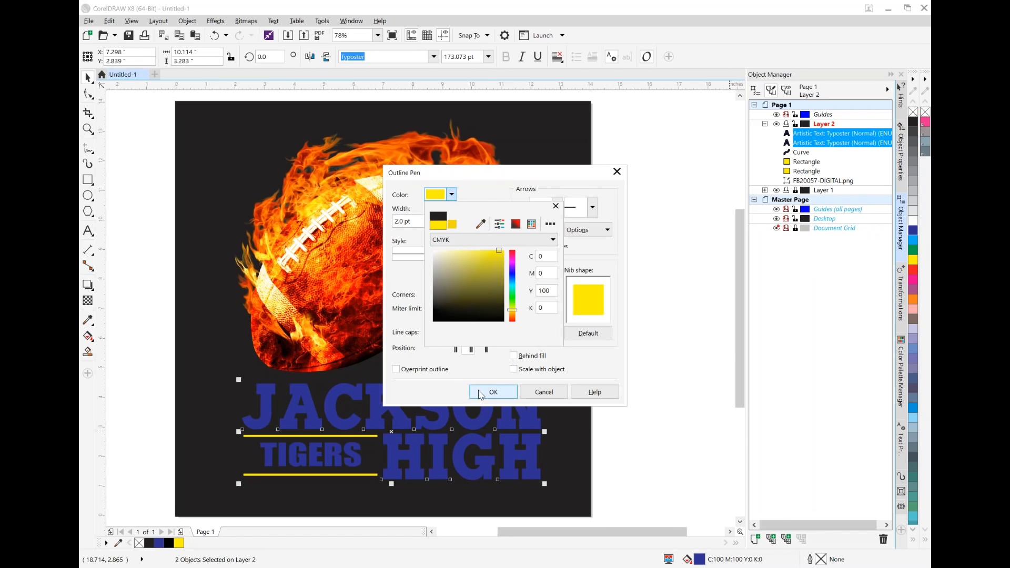
pyautogui.click(503, 393)
pyautogui.click(494, 393)
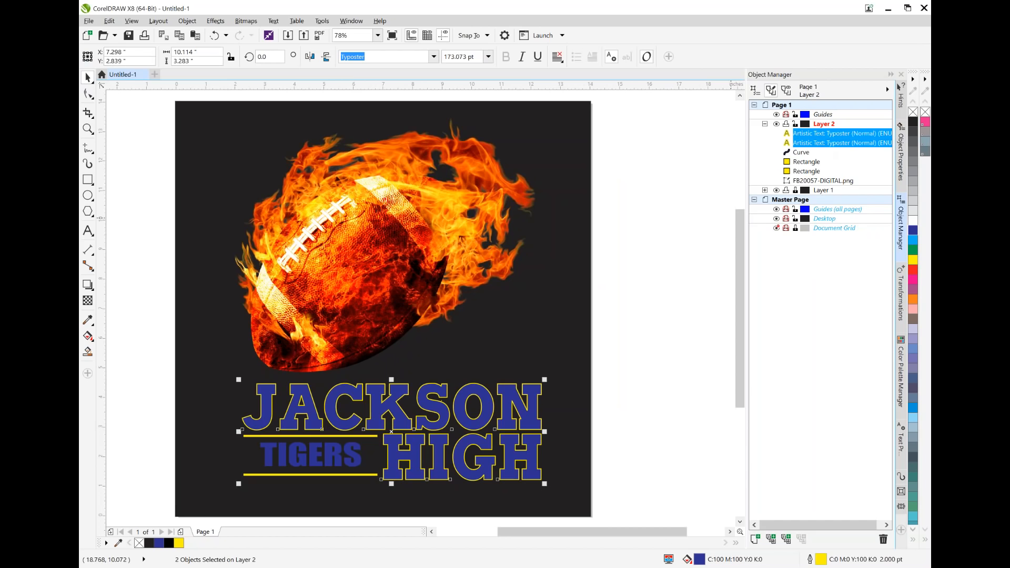
pyautogui.rightClick(512, 404)
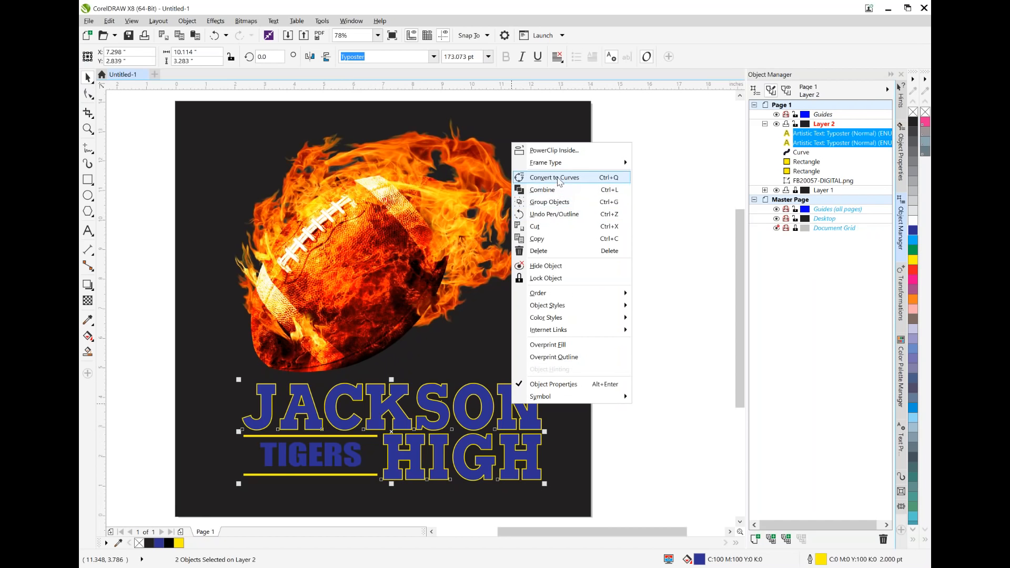
pyautogui.click(555, 177)
# Skew JACKSON, HIGH, TIGERS and both yellow lines vertically by 10° and raise them over the football's lower edge
pyautogui.click(807, 134)
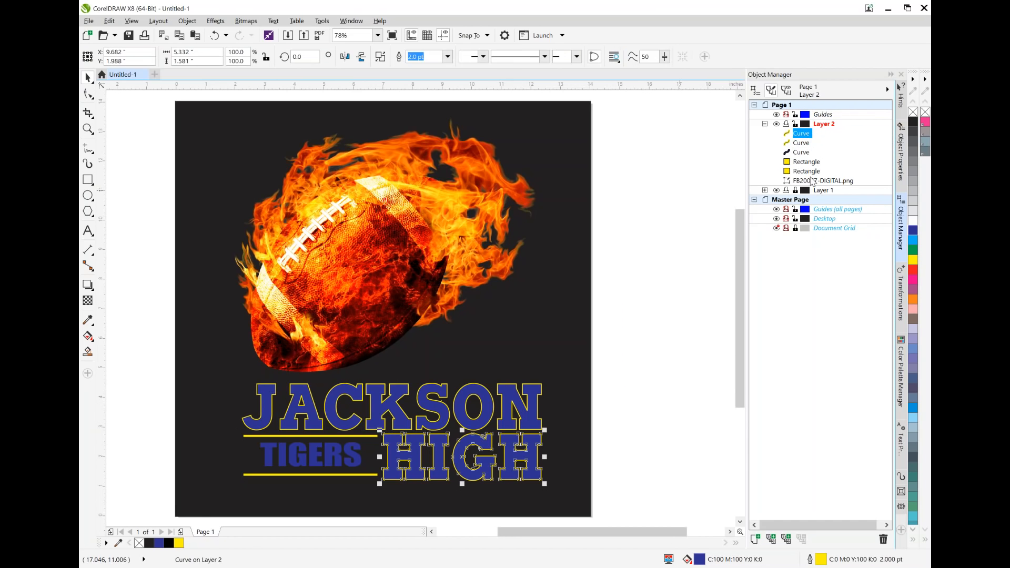
pyautogui.keyDown('shift'); pyautogui.click(813, 171); pyautogui.keyUp('shift')
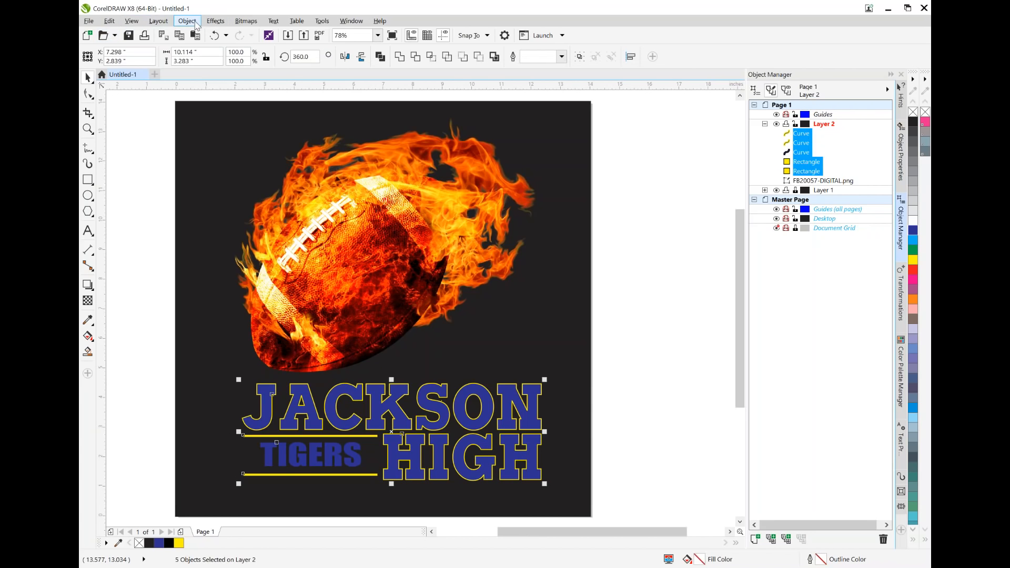
pyautogui.click(195, 24)
pyautogui.moveTo(284, 131)
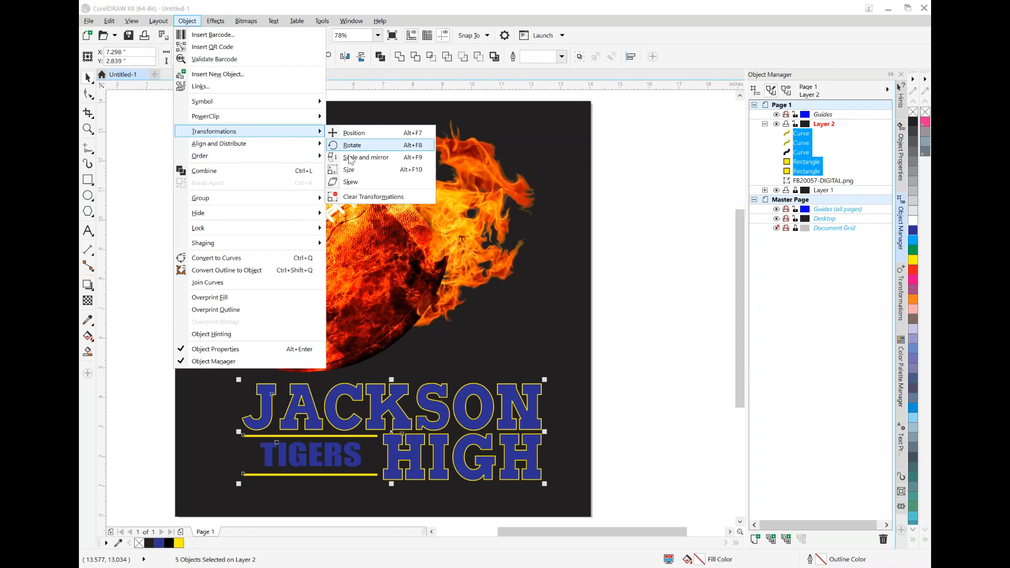
pyautogui.click(349, 159)
pyautogui.click(216, 23)
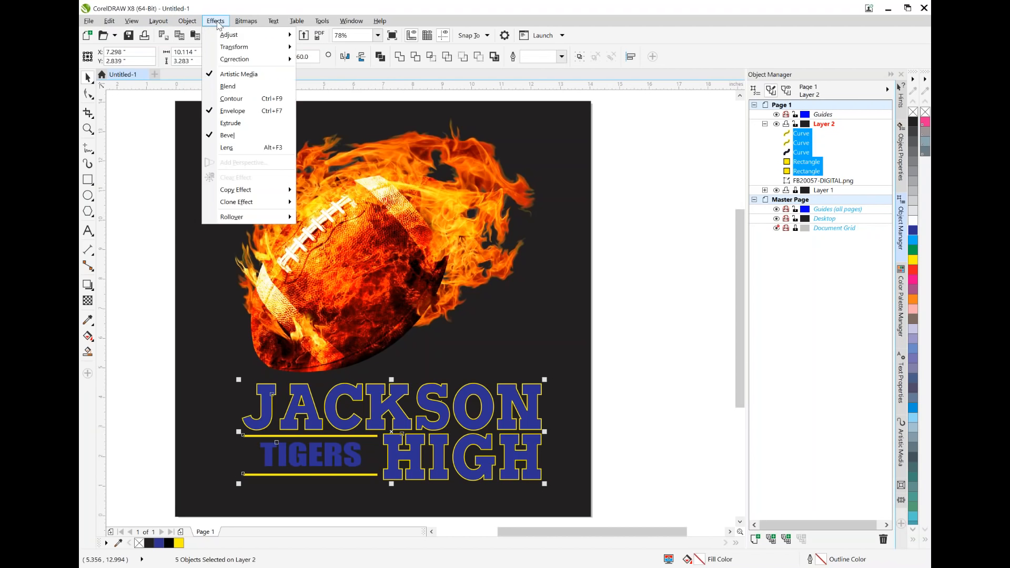
pyautogui.click(187, 21)
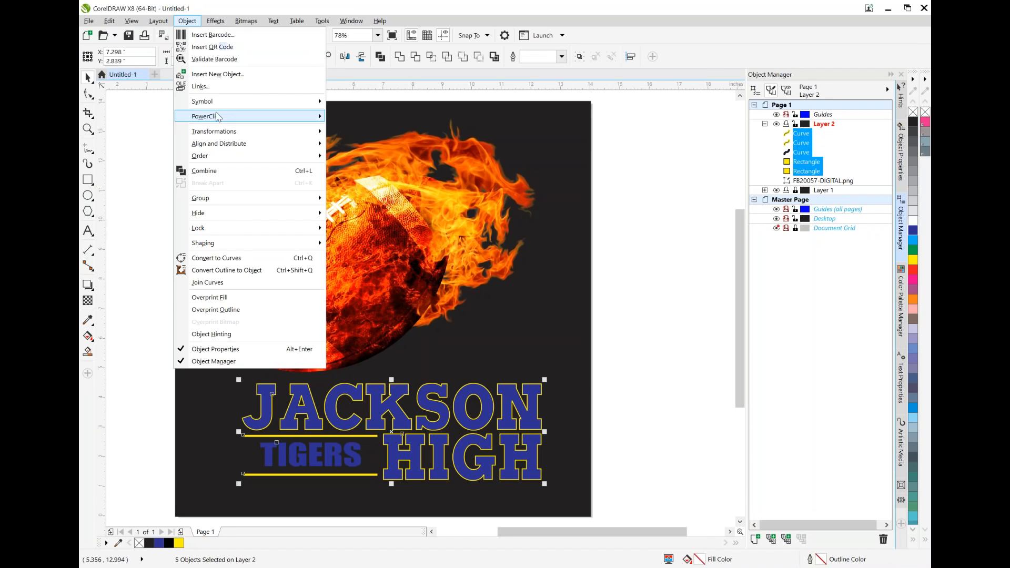
pyautogui.moveTo(232, 131)
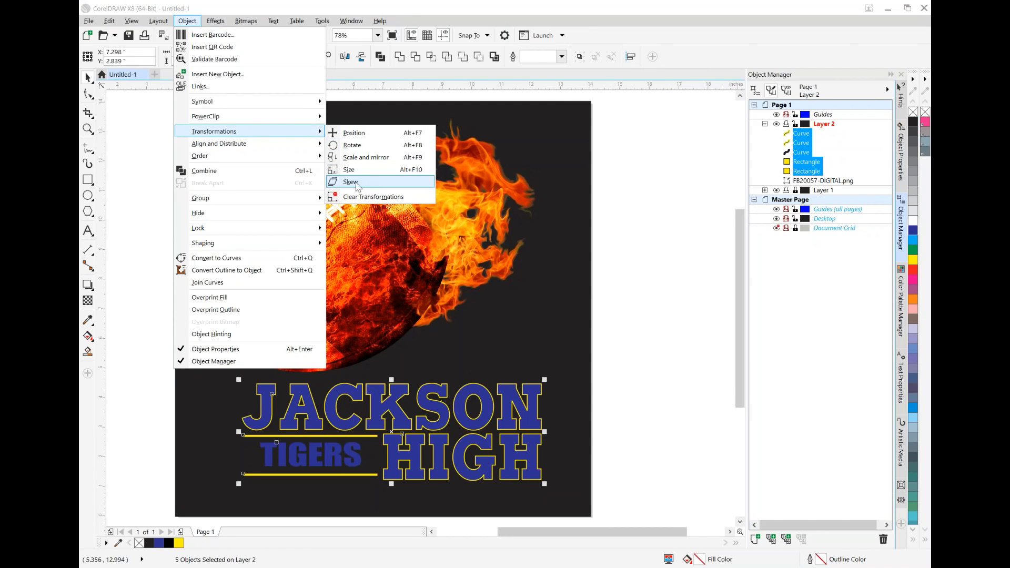
pyautogui.click(350, 182)
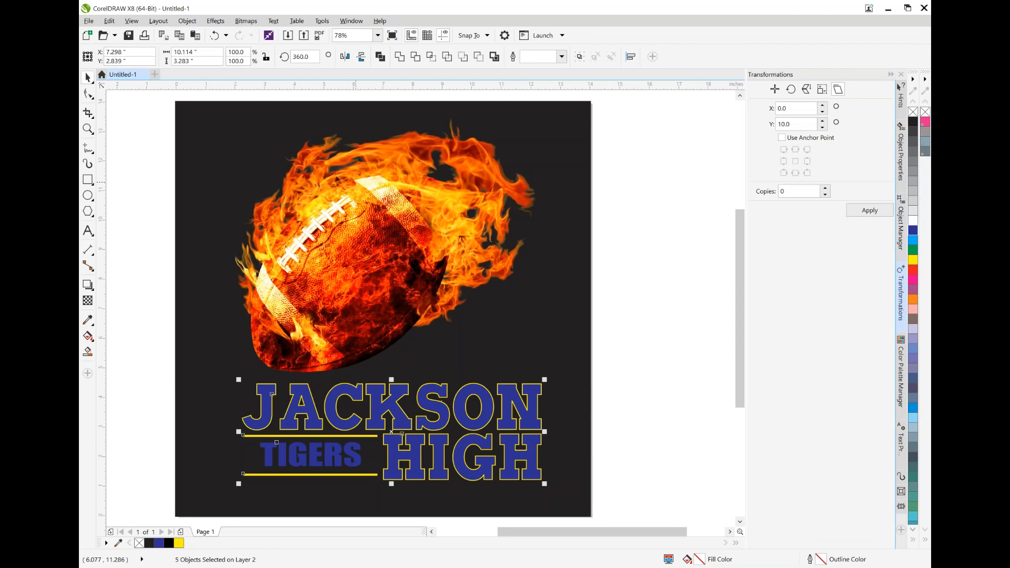
pyautogui.click(881, 211)
pyautogui.moveTo(501, 403); pyautogui.dragTo(505, 369)
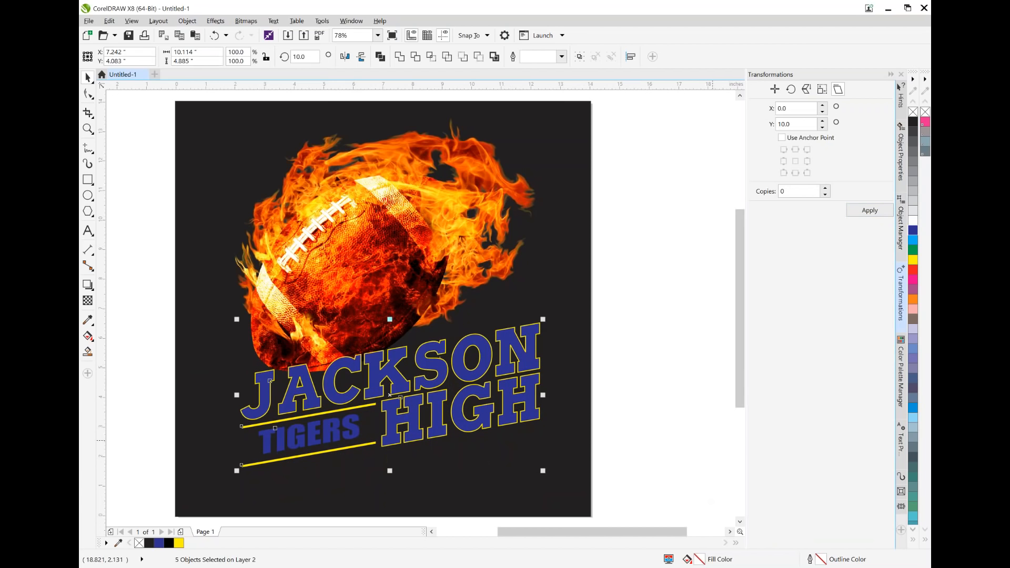
pyautogui.press('Escape')
pyautogui.click(523, 346)
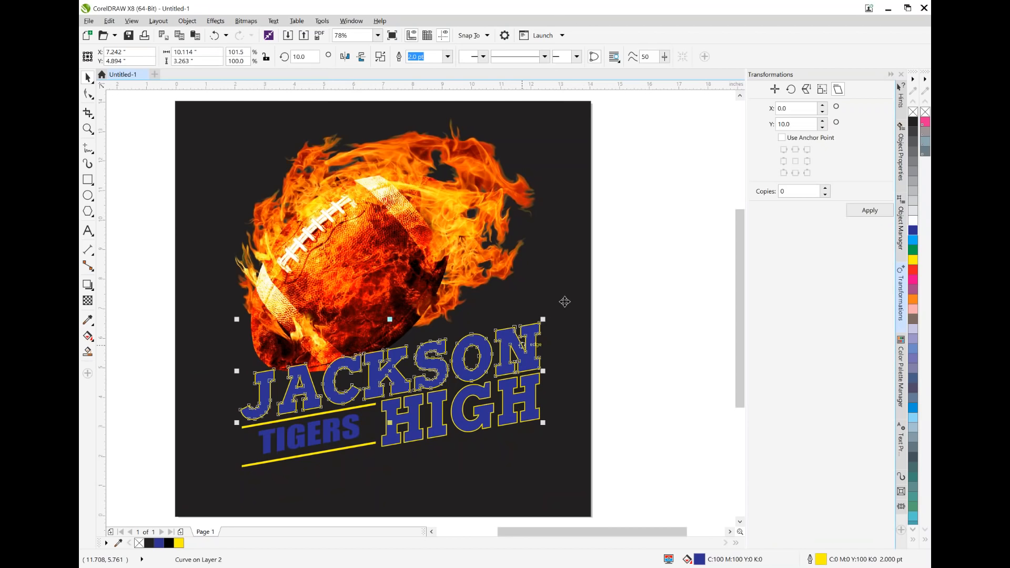
pyautogui.click(248, 22)
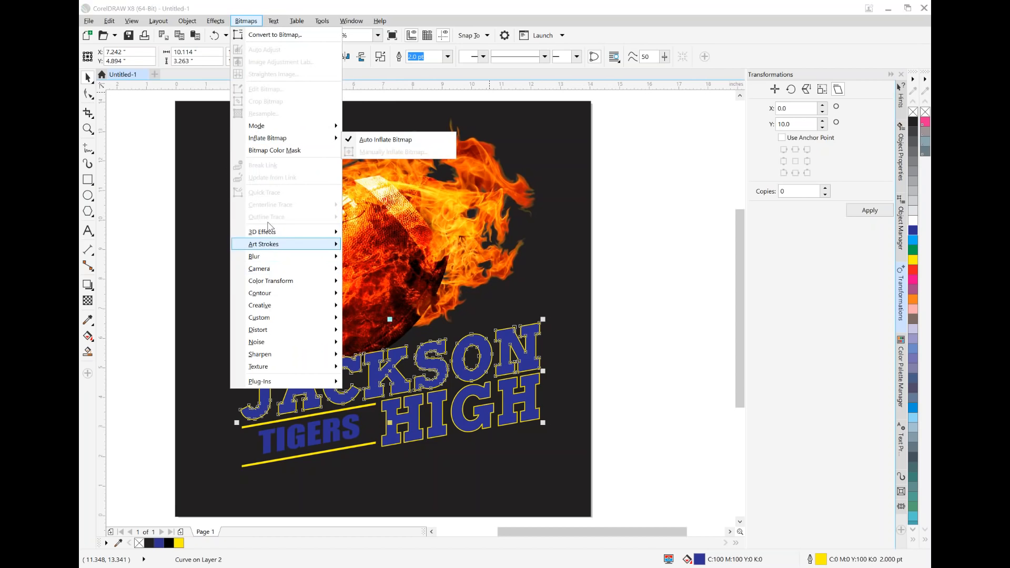
pyautogui.moveTo(269, 235)
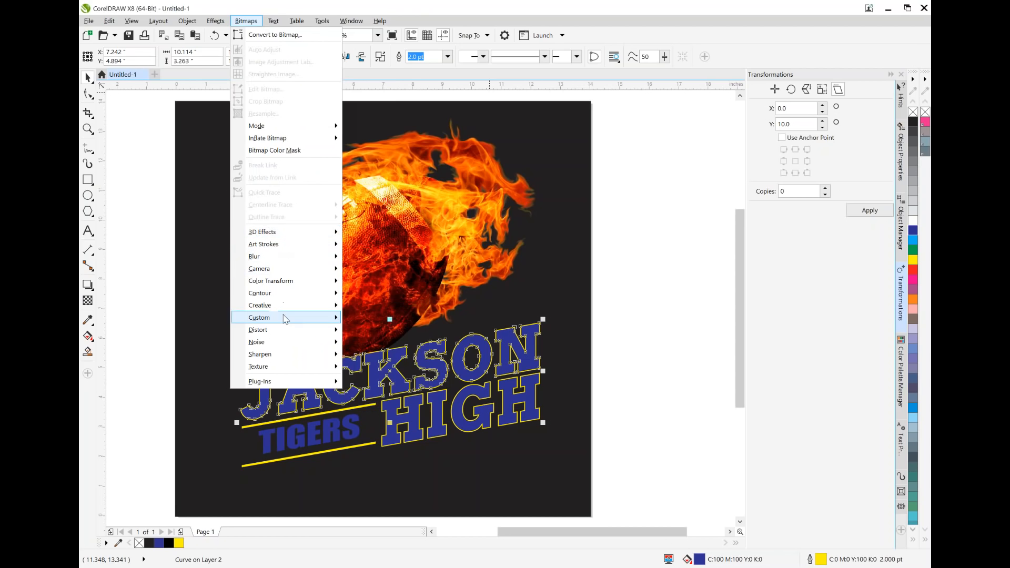
pyautogui.moveTo(284, 293)
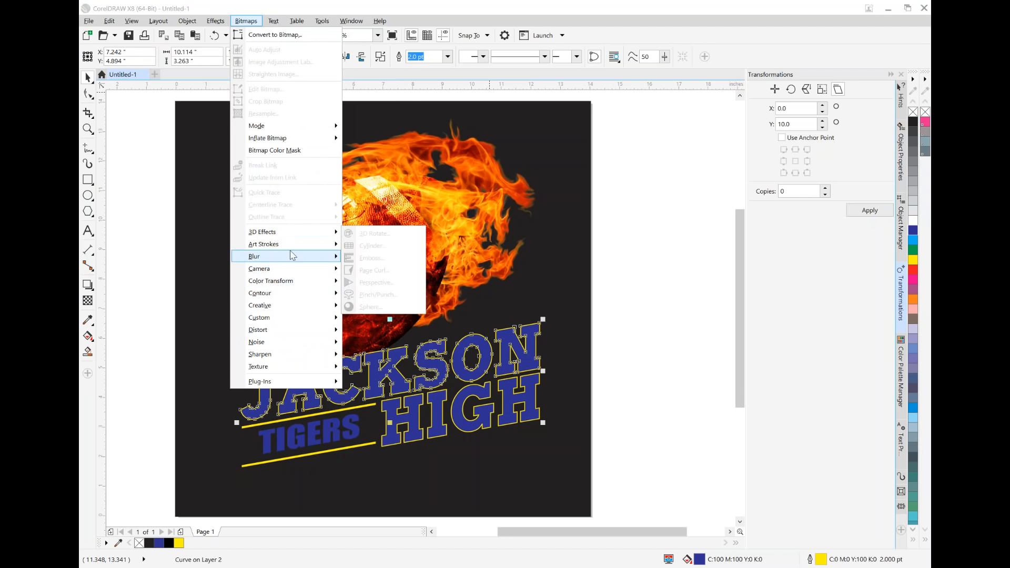
pyautogui.click(634, 366)
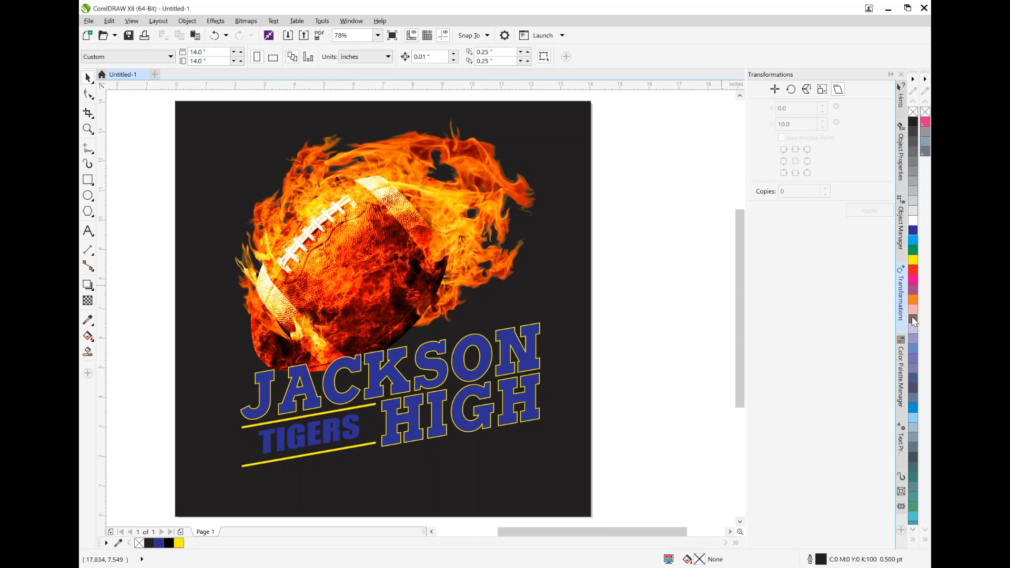
# Fill the JACKSON lettering with the brown C0 M20 Y20 K60, keeping its yellow outline
pyautogui.click(430, 368)
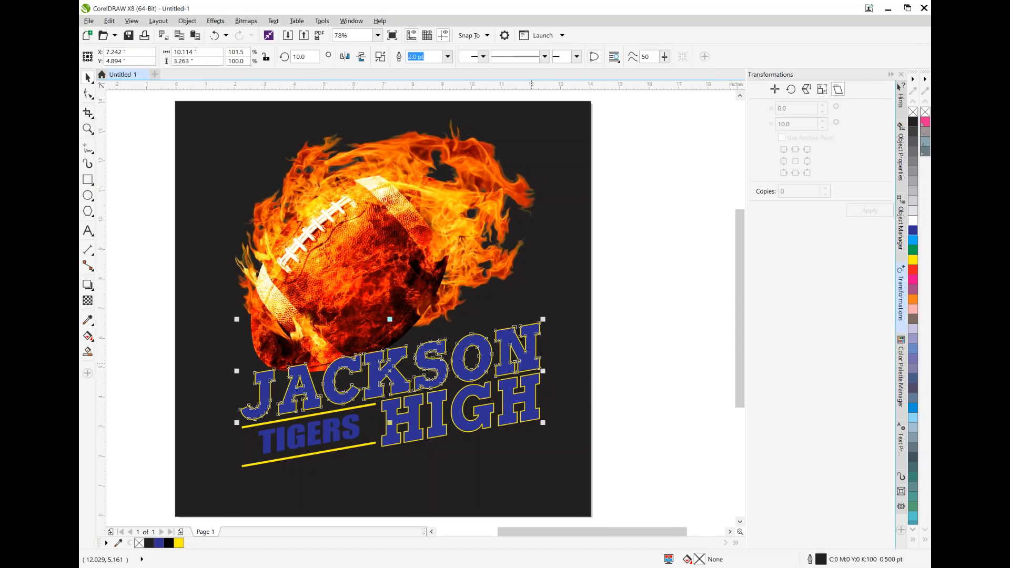
pyautogui.click(913, 319)
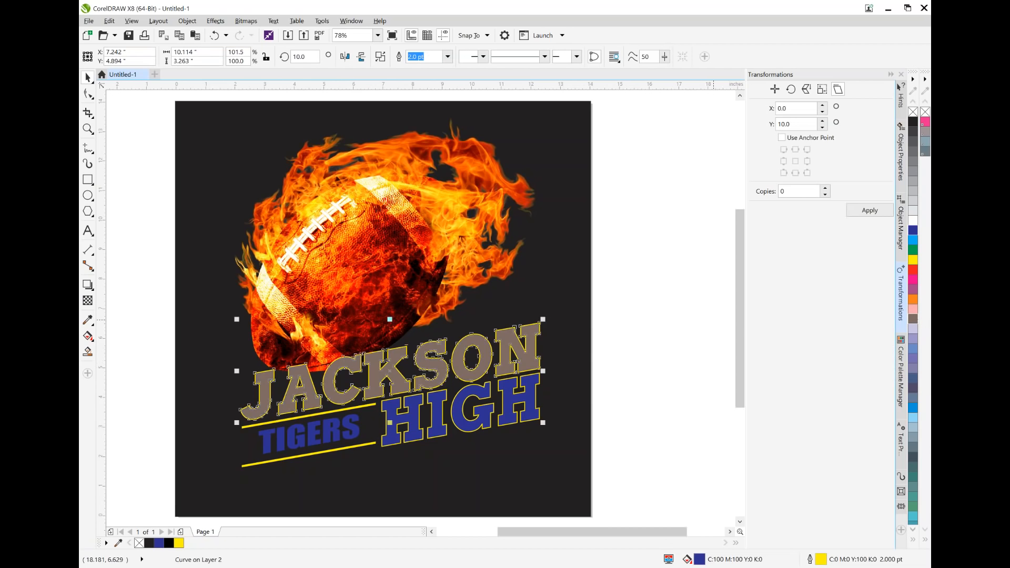
pyautogui.click(703, 358)
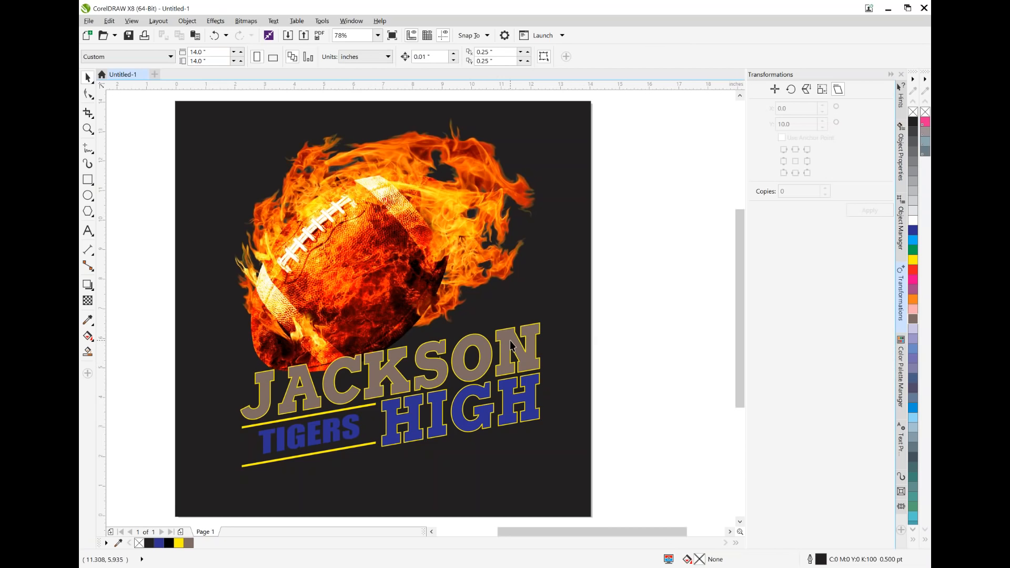
# Apply a 0.1" soft-edge bevel to JACKSON with light intensity 60, direction 194 and altitude 54
pyautogui.click(251, 23)
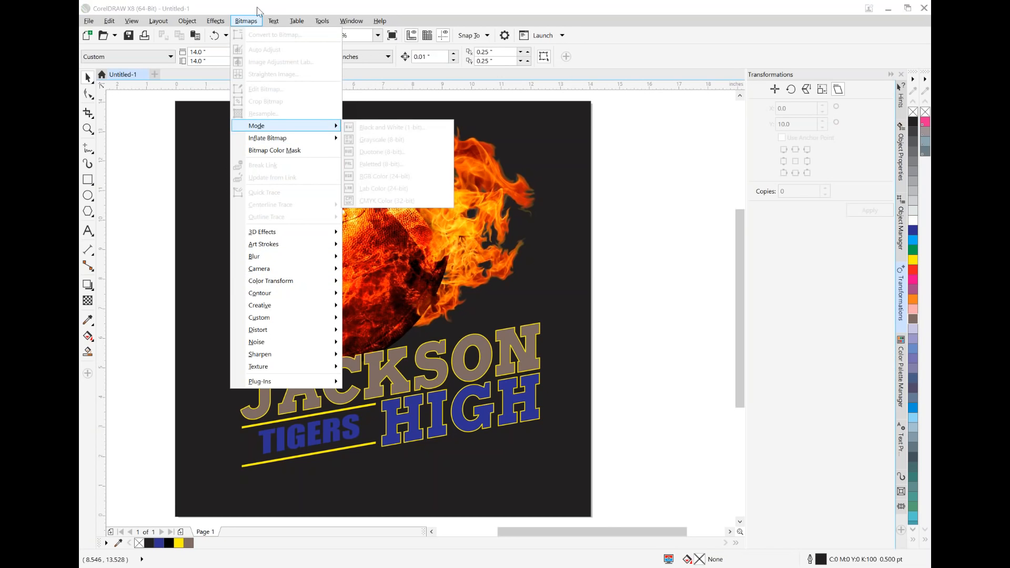
pyautogui.click(250, 23)
pyautogui.click(216, 21)
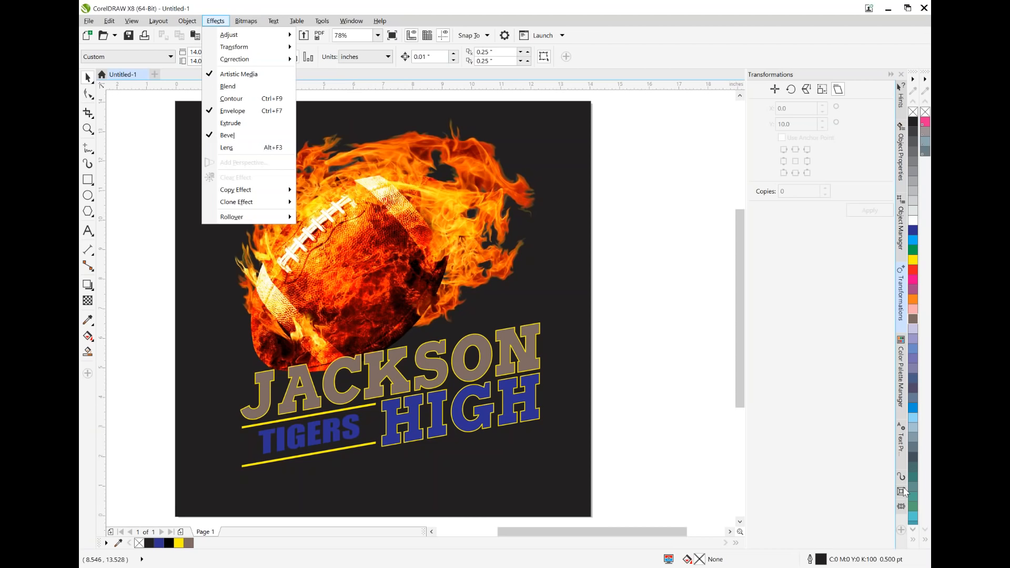
pyautogui.click(217, 111)
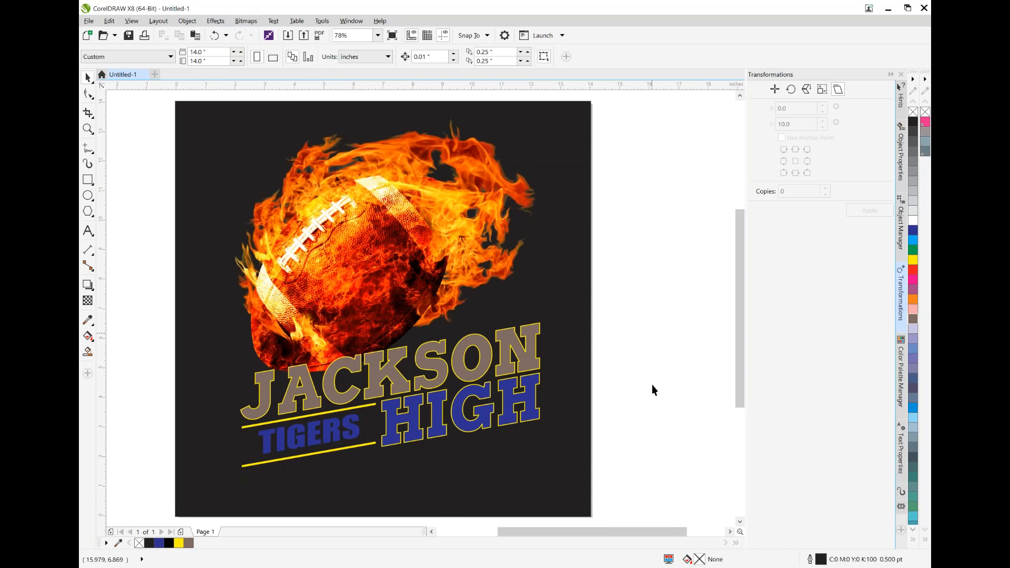
pyautogui.click(215, 22)
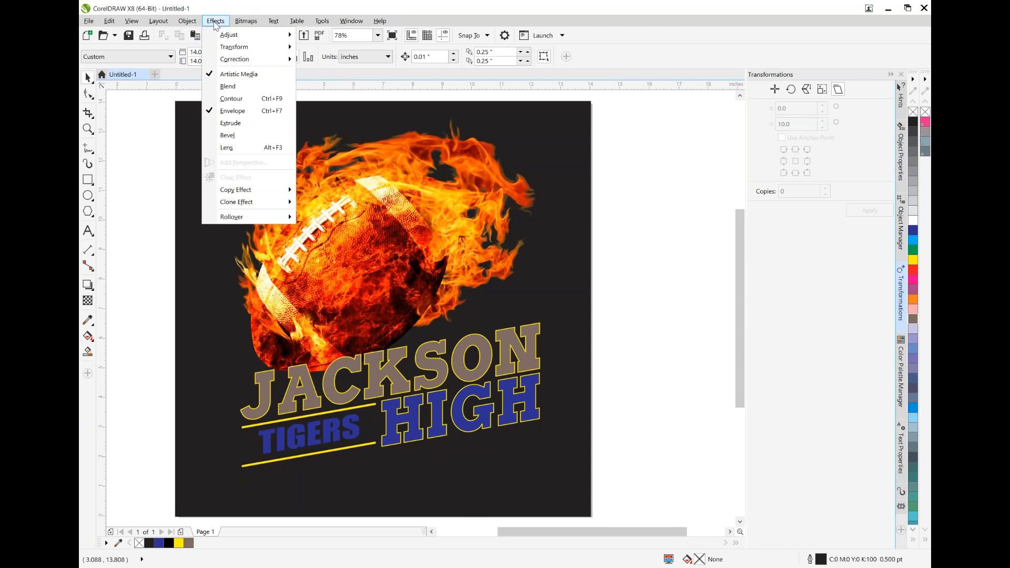
pyautogui.click(228, 137)
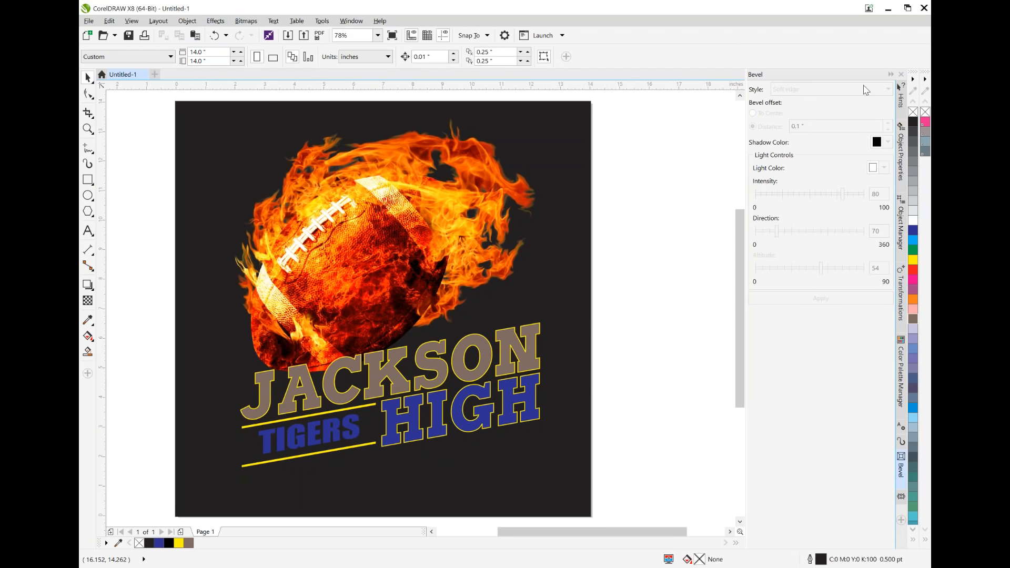
pyautogui.click(535, 352)
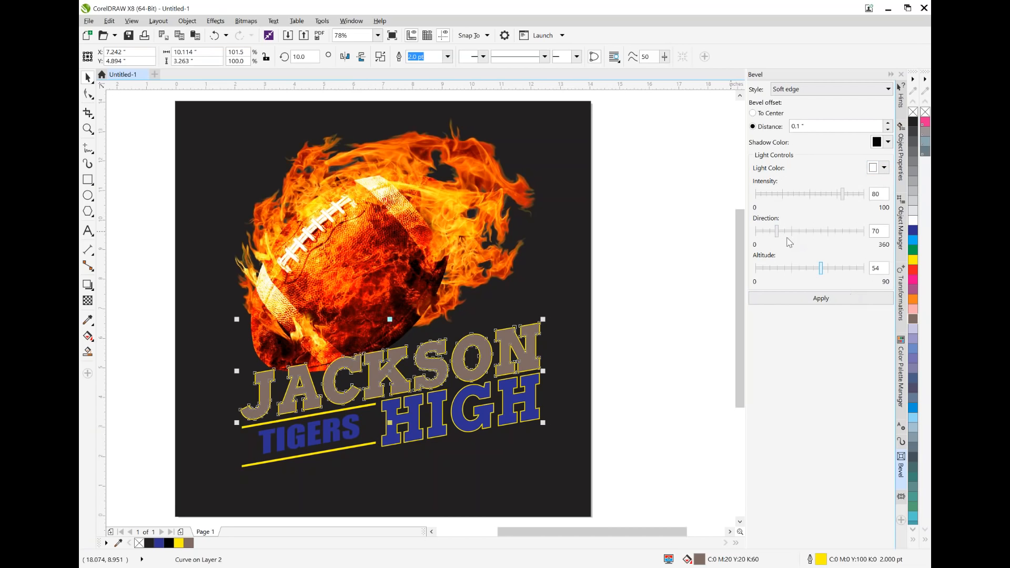
pyautogui.moveTo(842, 195); pyautogui.dragTo(821, 195)
pyautogui.moveTo(778, 236); pyautogui.dragTo(816, 238)
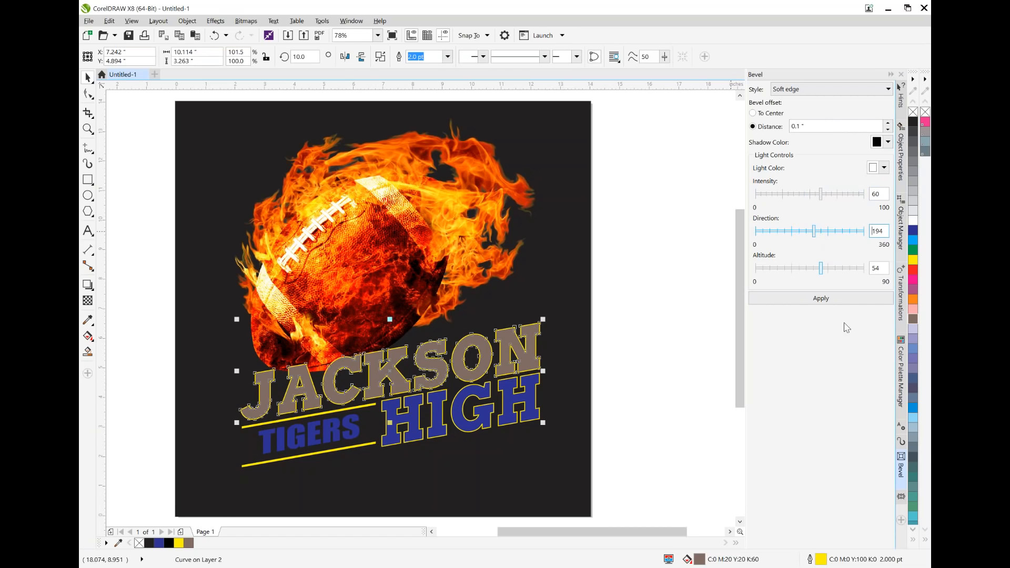
pyautogui.click(859, 299)
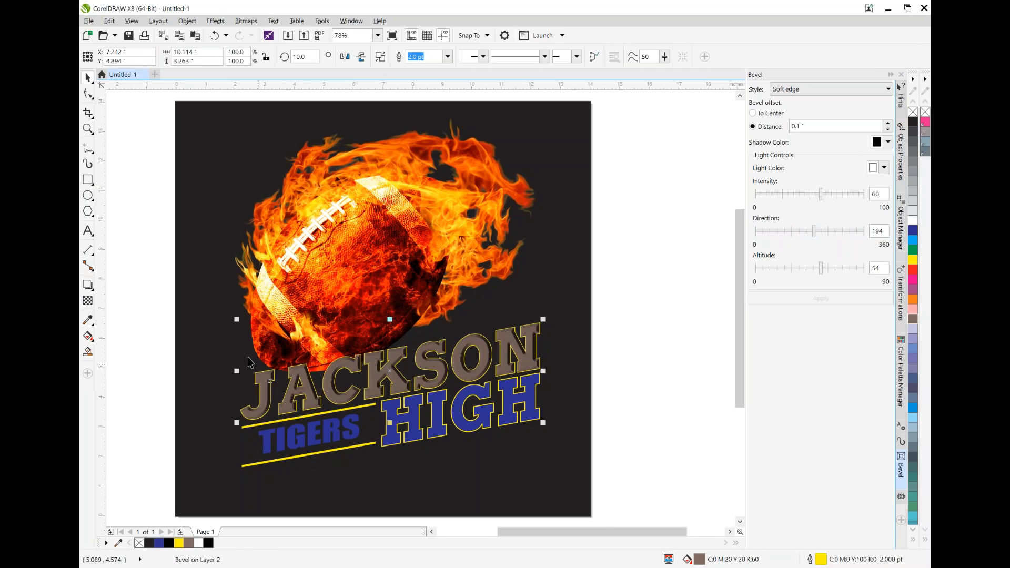
# Try a red shadow color on JACKSON's bevel, and undo it
pyautogui.click(88, 129)
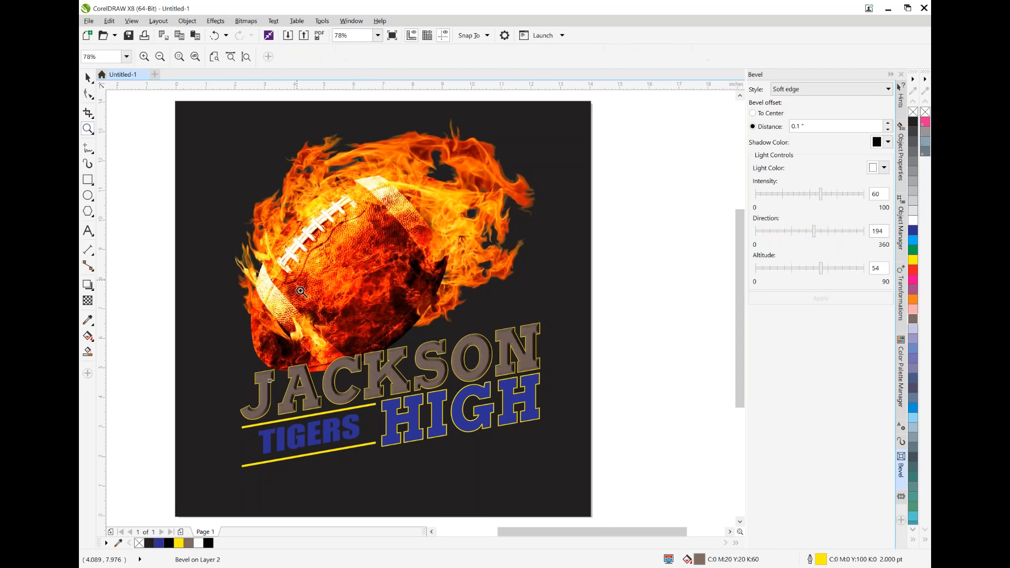
pyautogui.click(398, 356)
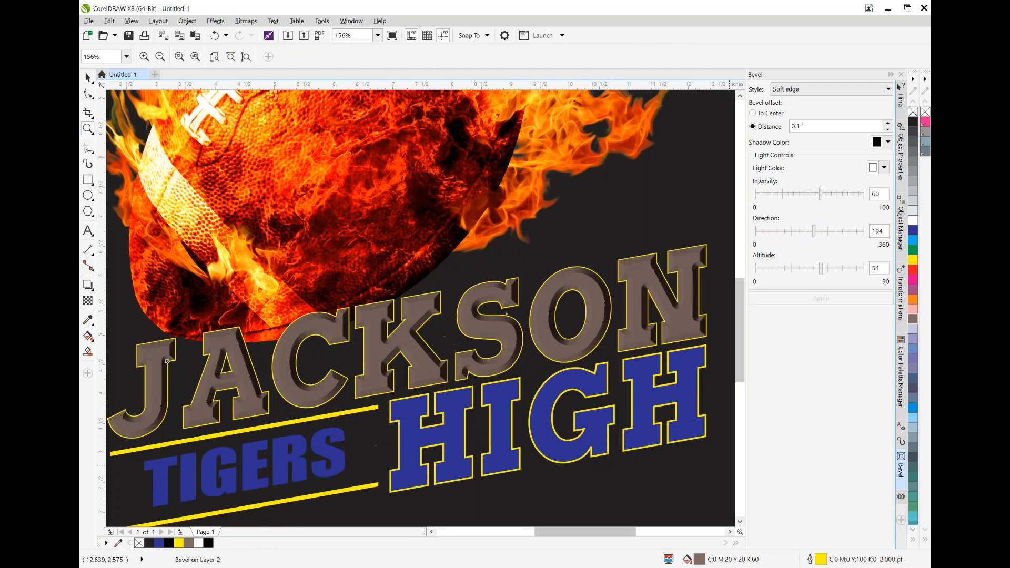
pyautogui.moveTo(742, 321)
pyautogui.mouseDown()
pyautogui.moveTo(739, 301)
pyautogui.moveTo(739, 329)
pyautogui.mouseUp()
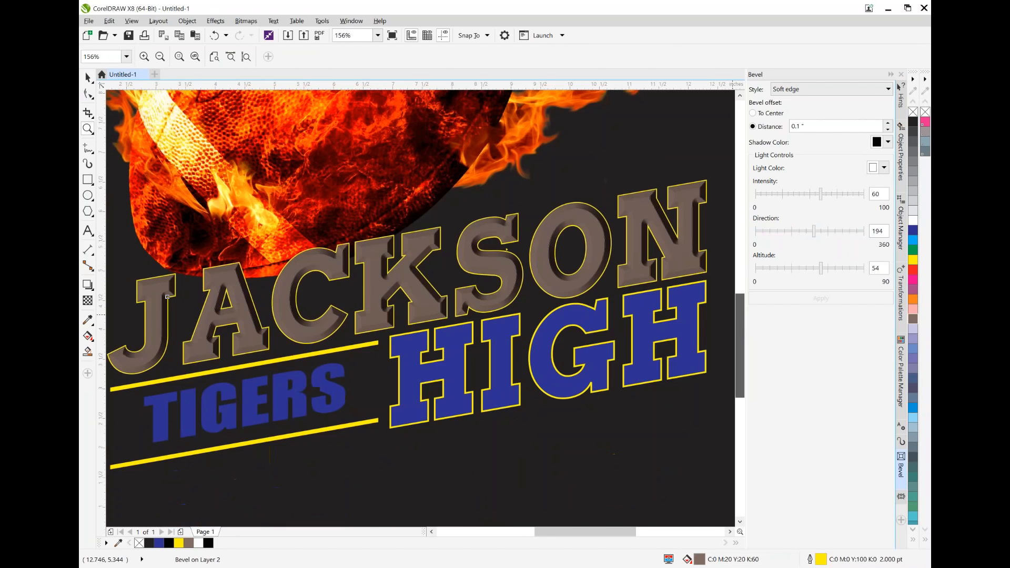
pyautogui.click(87, 80)
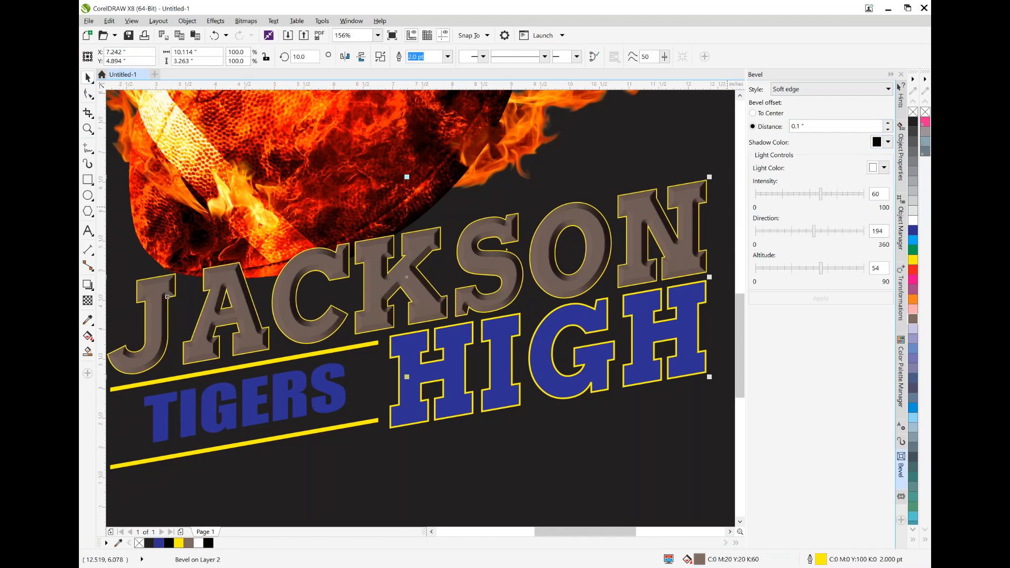
pyautogui.click(888, 143)
pyautogui.moveTo(882, 207); pyautogui.dragTo(881, 193)
pyautogui.moveTo(863, 207); pyautogui.dragTo(908, 191)
pyautogui.click(831, 335)
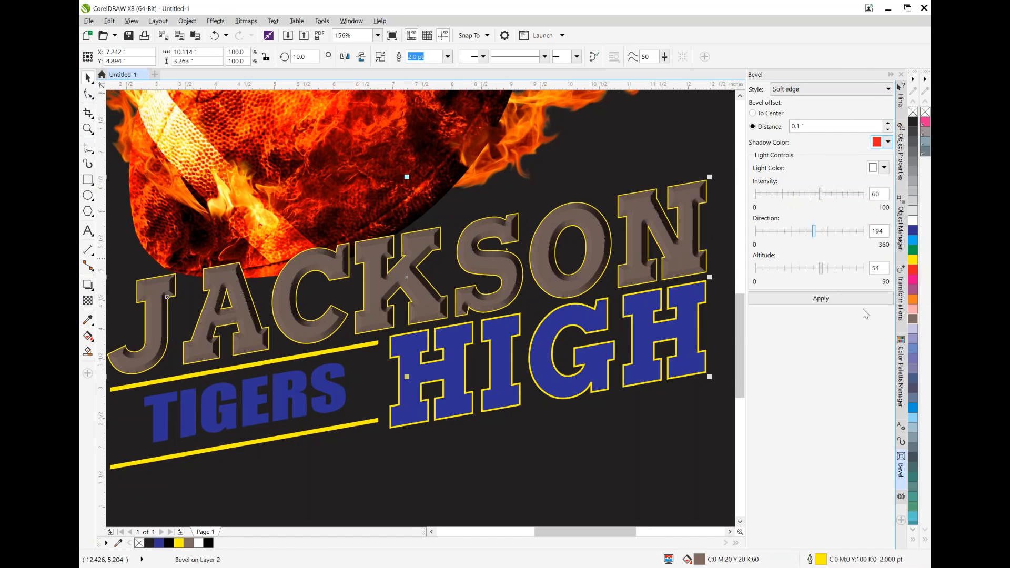
pyautogui.click(867, 299)
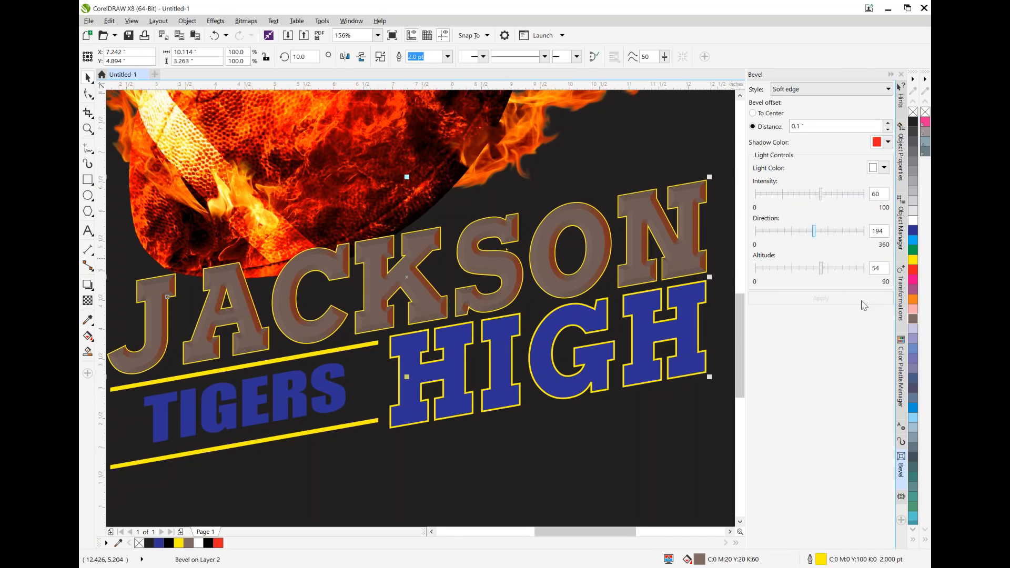
pyautogui.hotkey('ctrl', 'z')
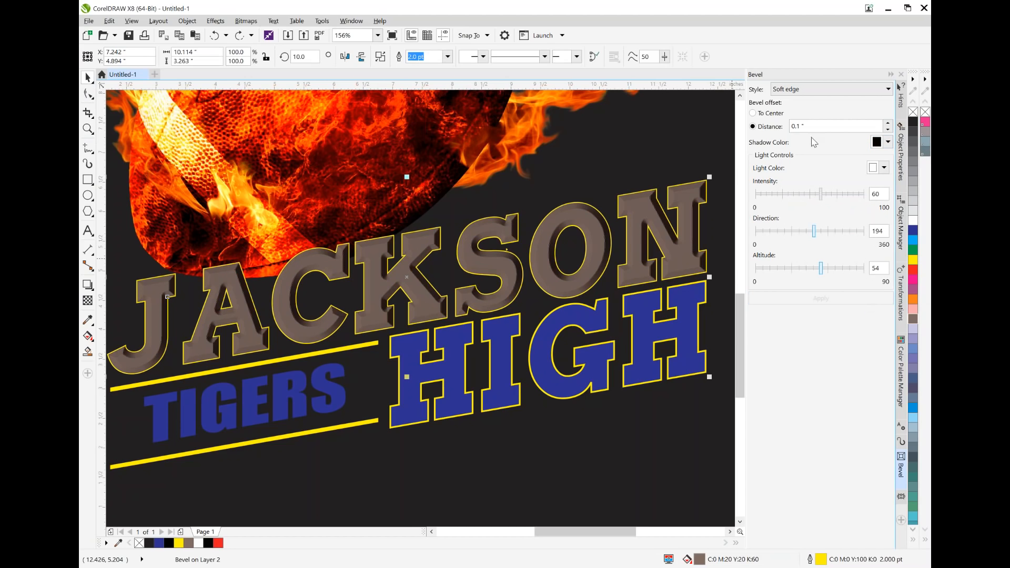
# Apply a light intensity of 71 to JACKSON's bevel, and reduce it to 55
pyautogui.moveTo(824, 199); pyautogui.dragTo(772, 204)
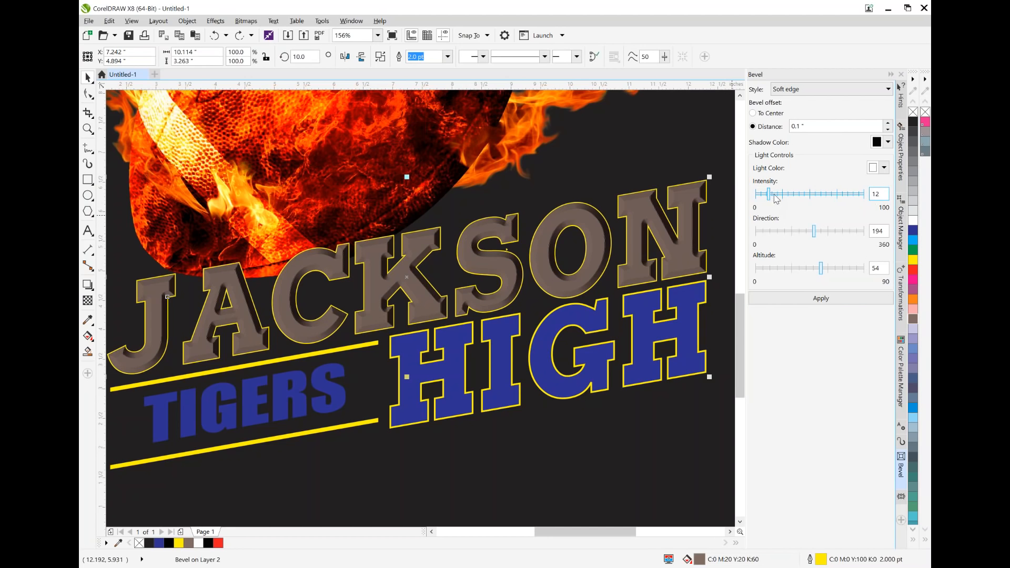
pyautogui.moveTo(767, 196); pyautogui.dragTo(832, 195)
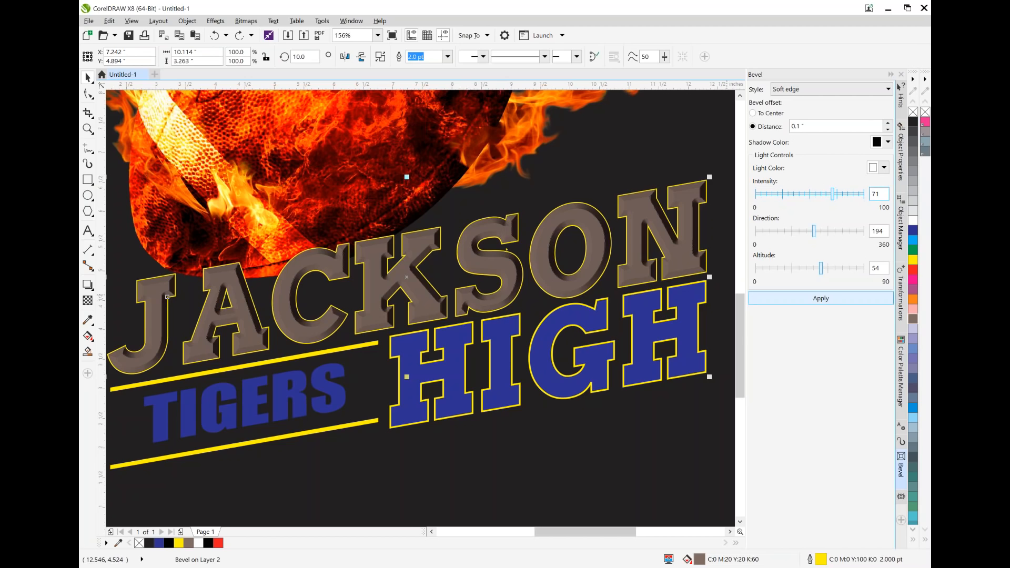
pyautogui.click(870, 299)
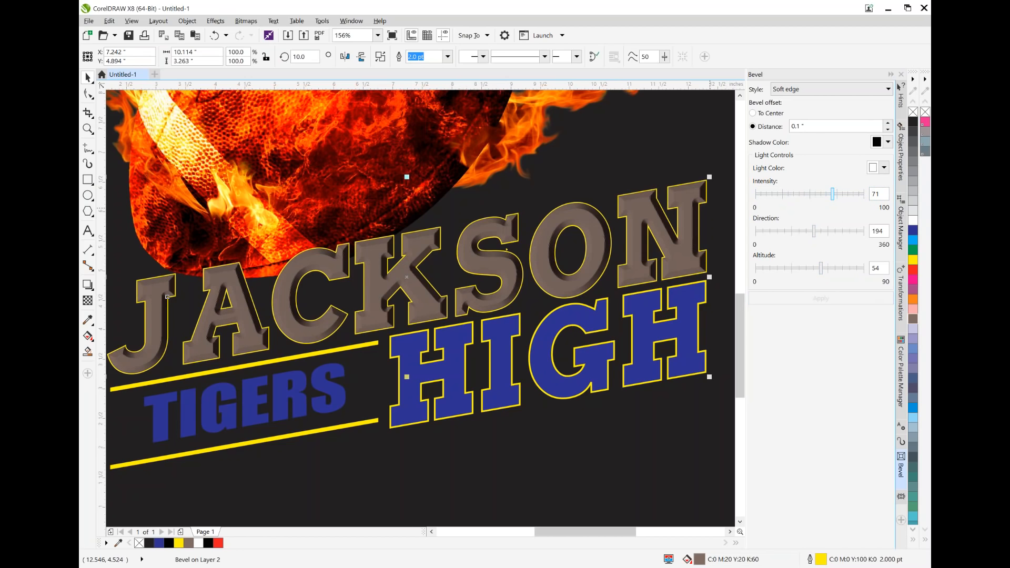
pyautogui.moveTo(832, 192); pyautogui.dragTo(815, 194)
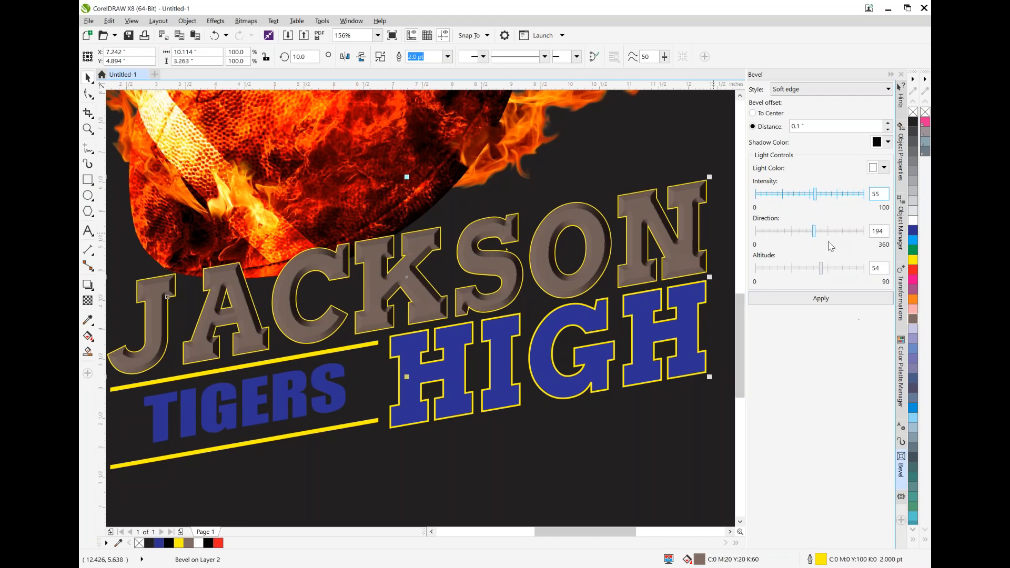
pyautogui.click(869, 298)
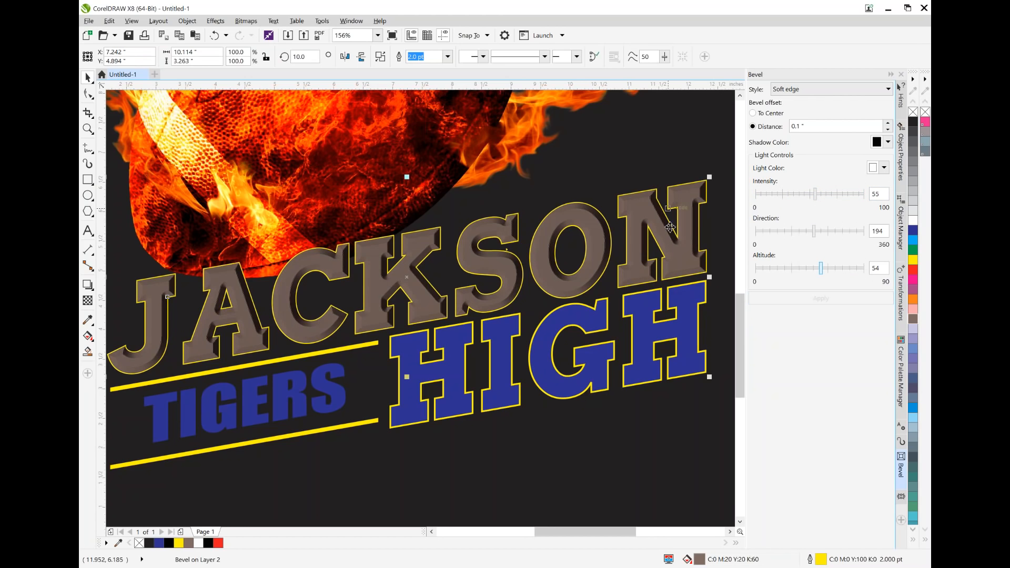
# Try a light direction of 278 on JACKSON's bevel, and change it to 54
pyautogui.moveTo(815, 232); pyautogui.dragTo(846, 231)
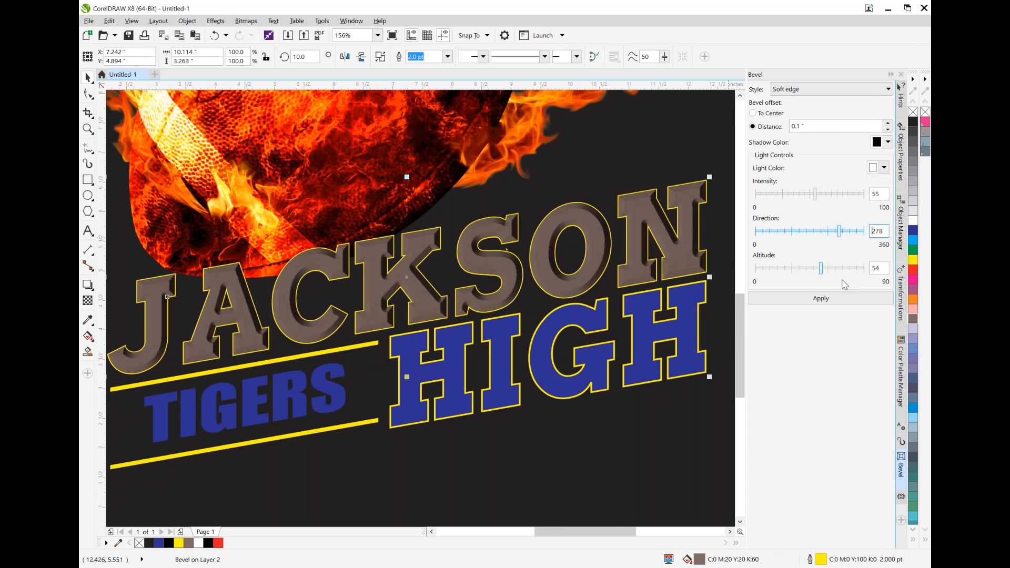
pyautogui.click(856, 298)
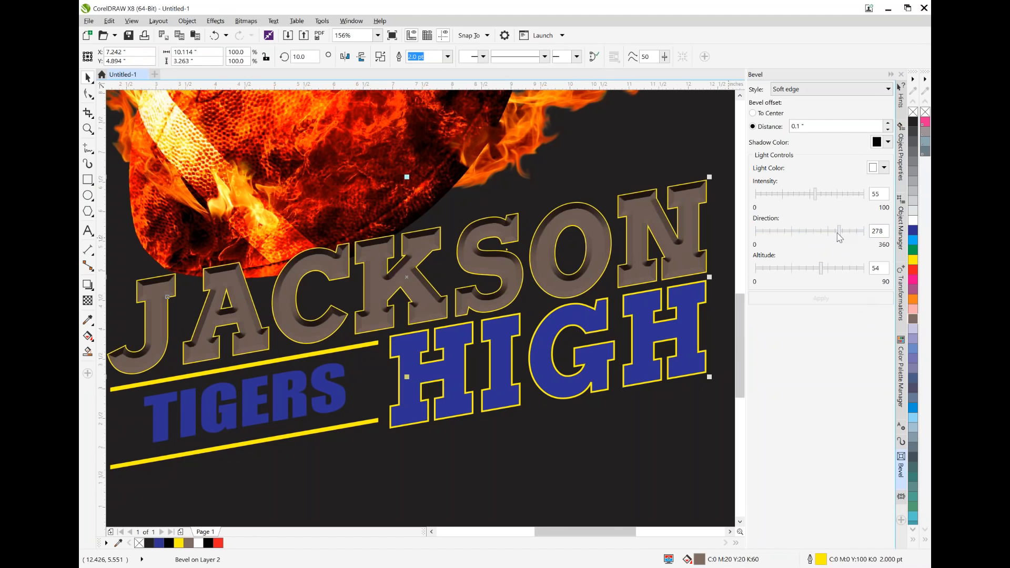
pyautogui.moveTo(840, 231); pyautogui.dragTo(772, 231)
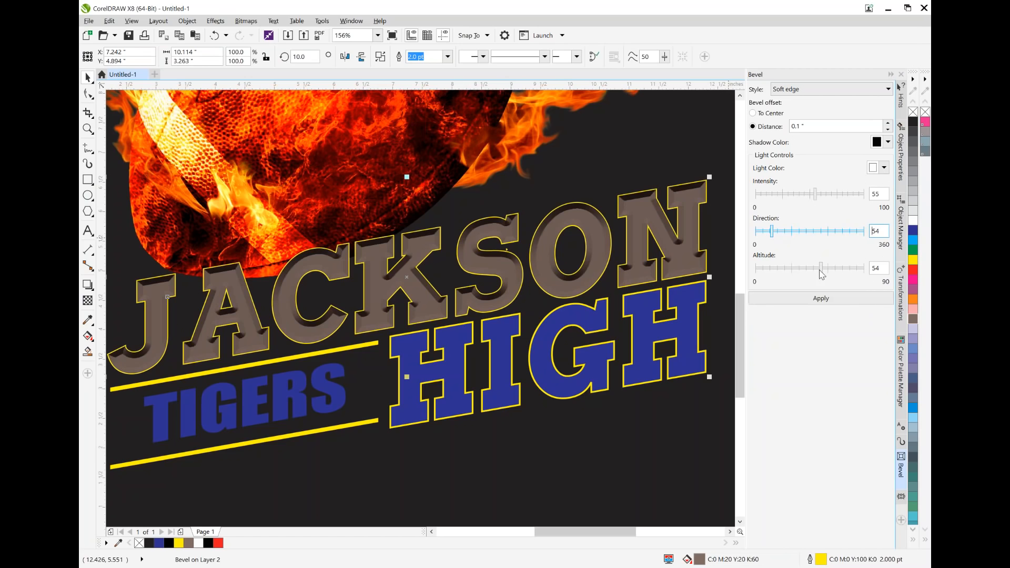
pyautogui.click(870, 301)
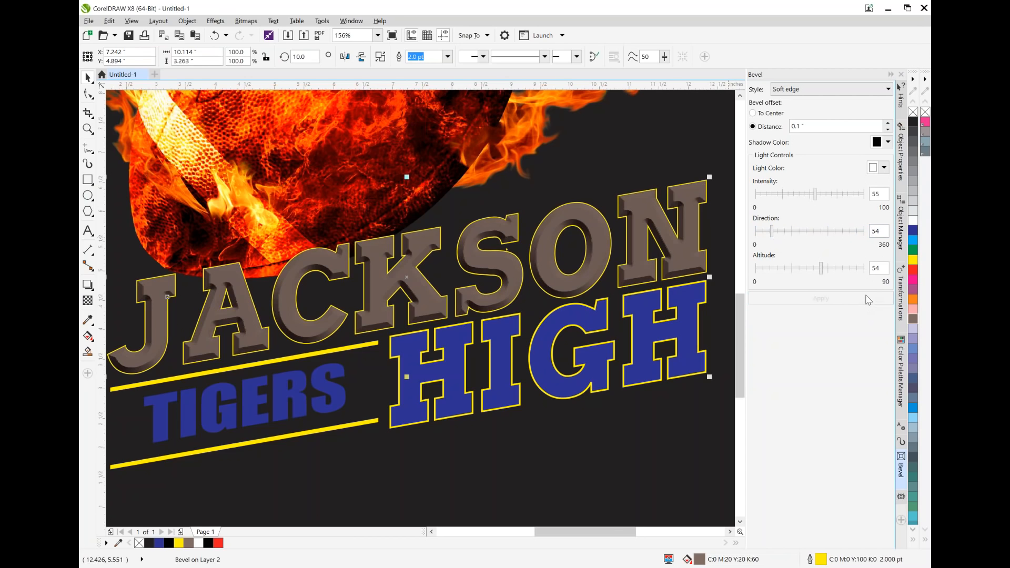
# Try a light altitude of 79 on JACKSON's bevel, and lower it to 35
pyautogui.moveTo(821, 268); pyautogui.dragTo(858, 271)
pyautogui.click(858, 297)
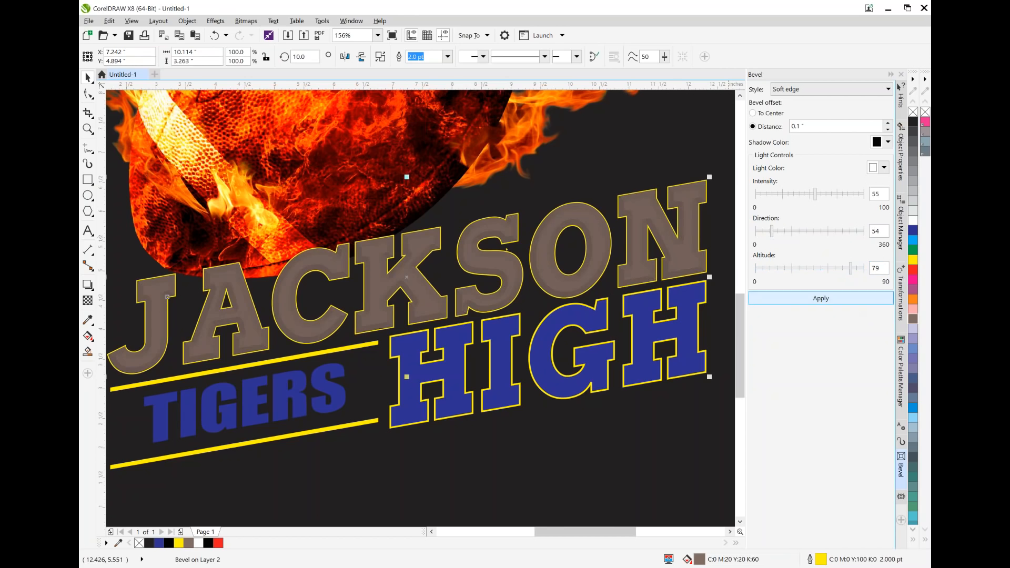
pyautogui.moveTo(849, 277); pyautogui.dragTo(798, 275)
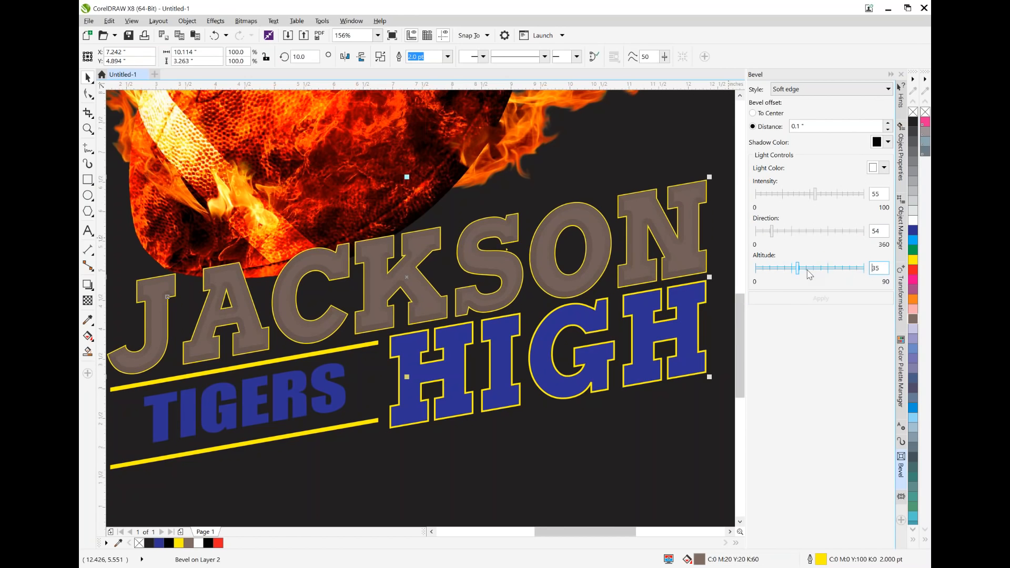
pyautogui.click(864, 299)
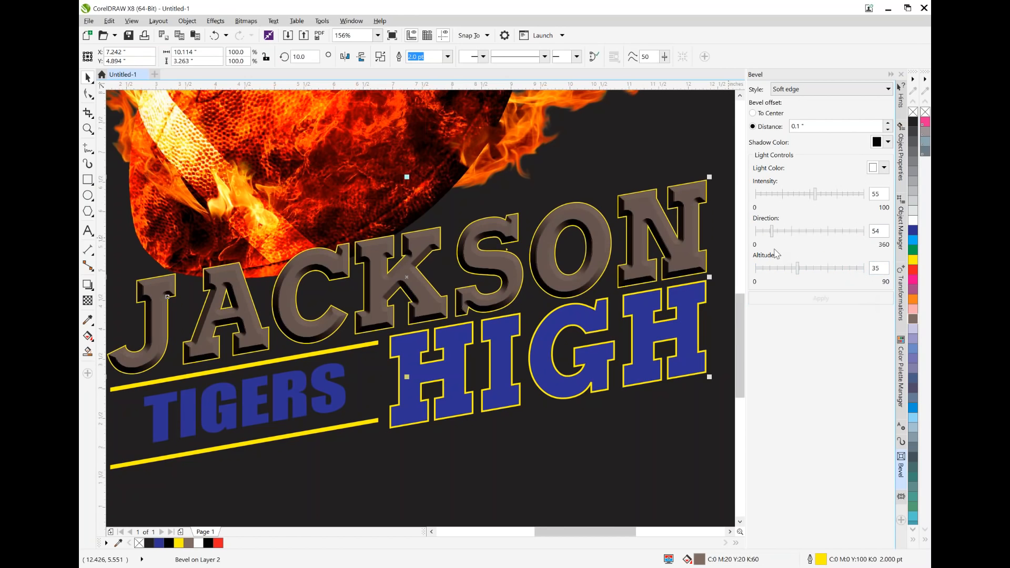
# Set the light altitude of JACKSON's bevel to 46 and apply it
pyautogui.moveTo(799, 271); pyautogui.dragTo(811, 272)
pyautogui.click(862, 299)
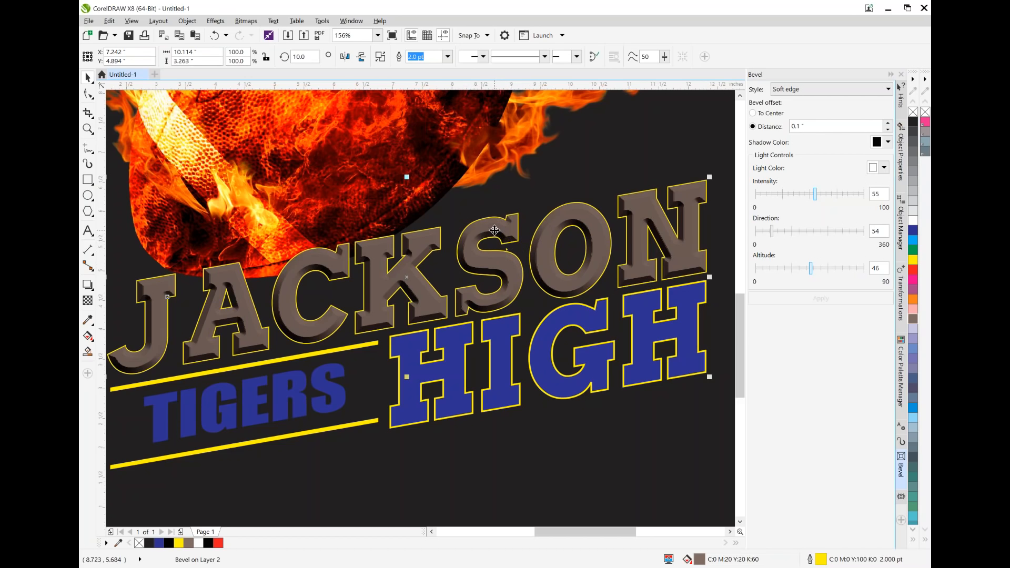
# Convert the beveled JACKSON lettering to a 300 dpi RGB Color (24-bit) bitmap with anti-aliasing and a transparent background
pyautogui.click(480, 265)
pyautogui.click(482, 265)
pyautogui.click(250, 21)
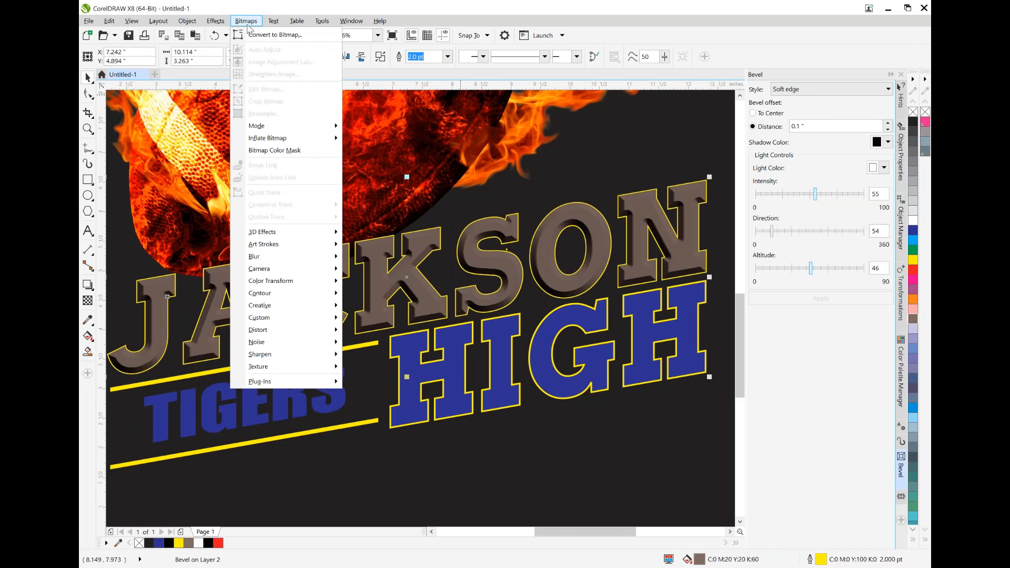
pyautogui.moveTo(251, 21)
pyautogui.click(277, 35)
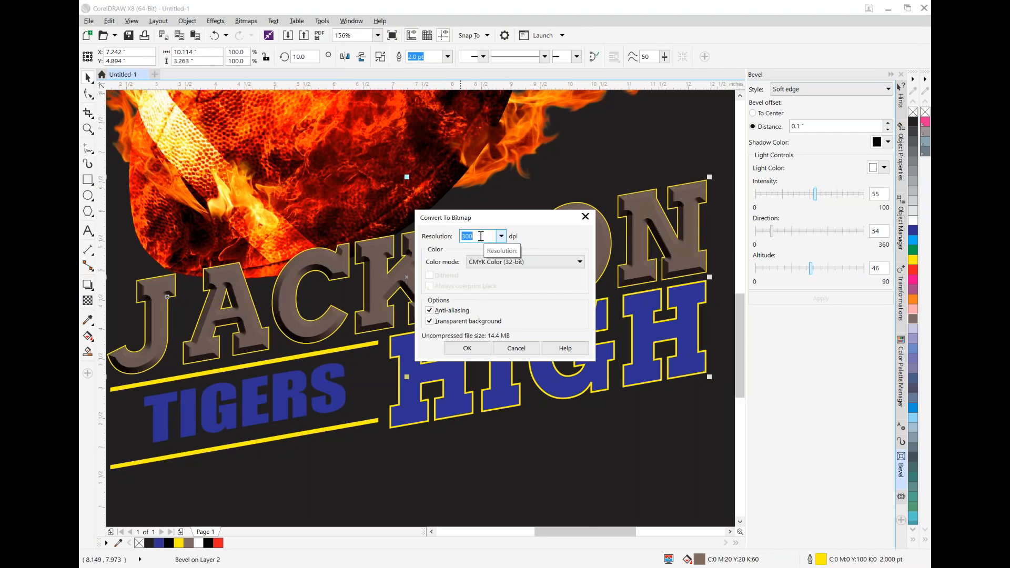
pyautogui.click(580, 262)
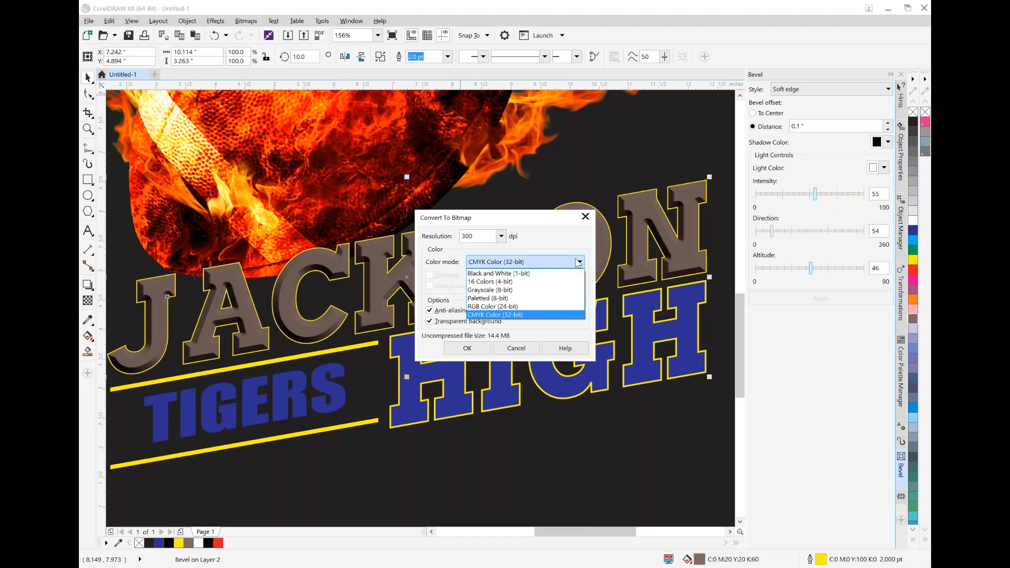
pyautogui.click(508, 307)
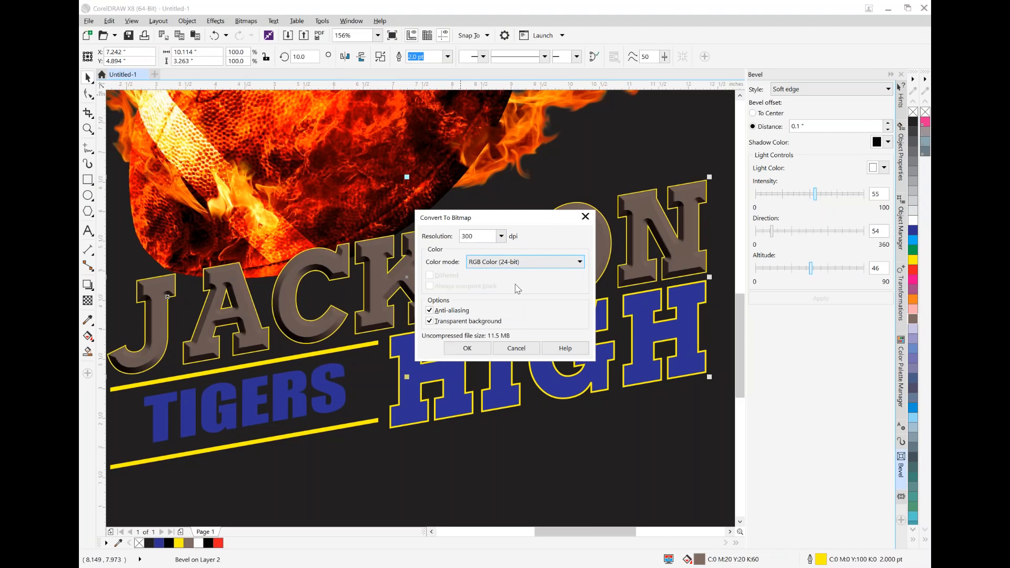
pyautogui.click(468, 348)
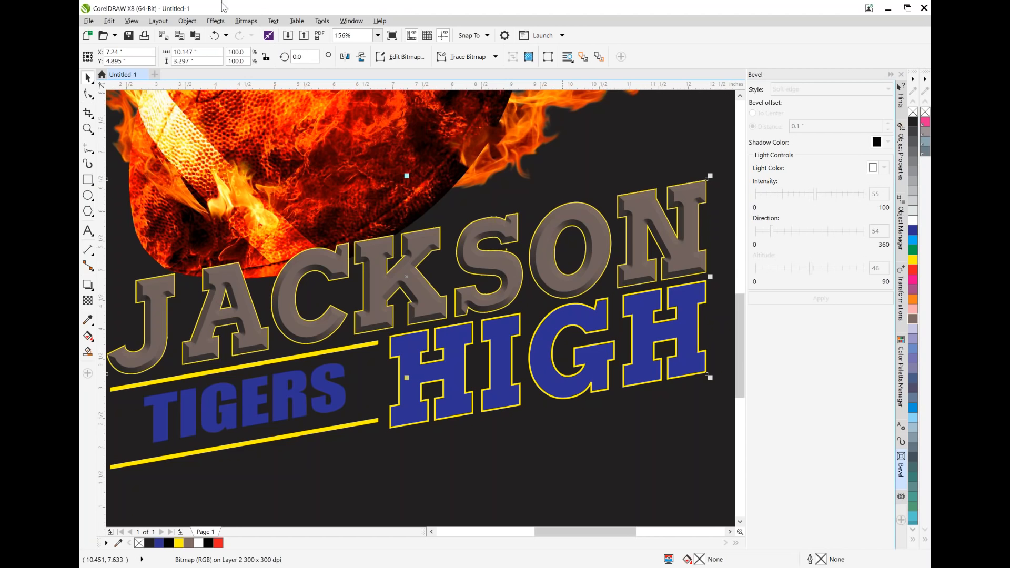
# Try the Page Curl 3D effect on the JACKSON bitmap, and cancel it
pyautogui.click(246, 21)
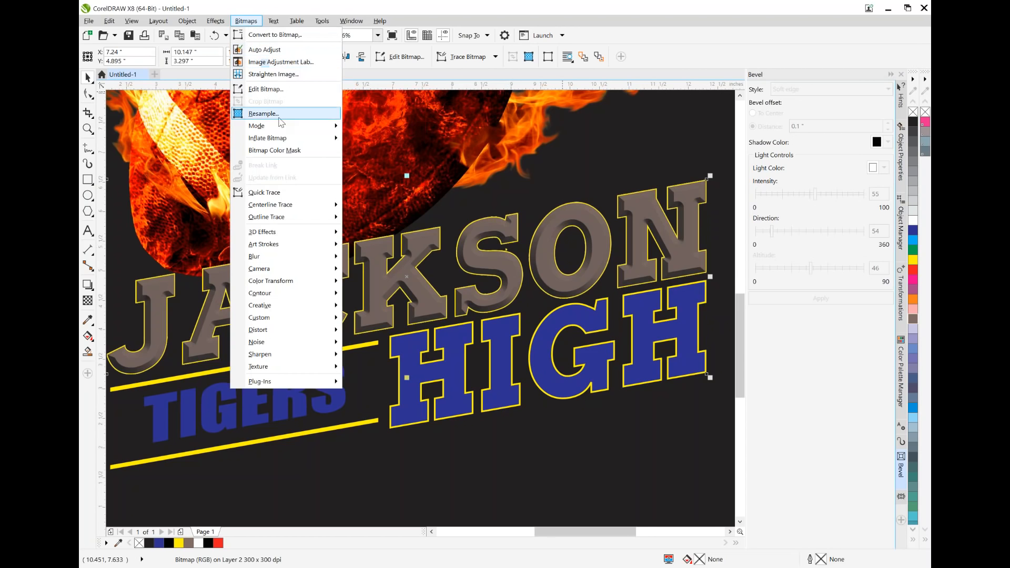
pyautogui.moveTo(315, 232)
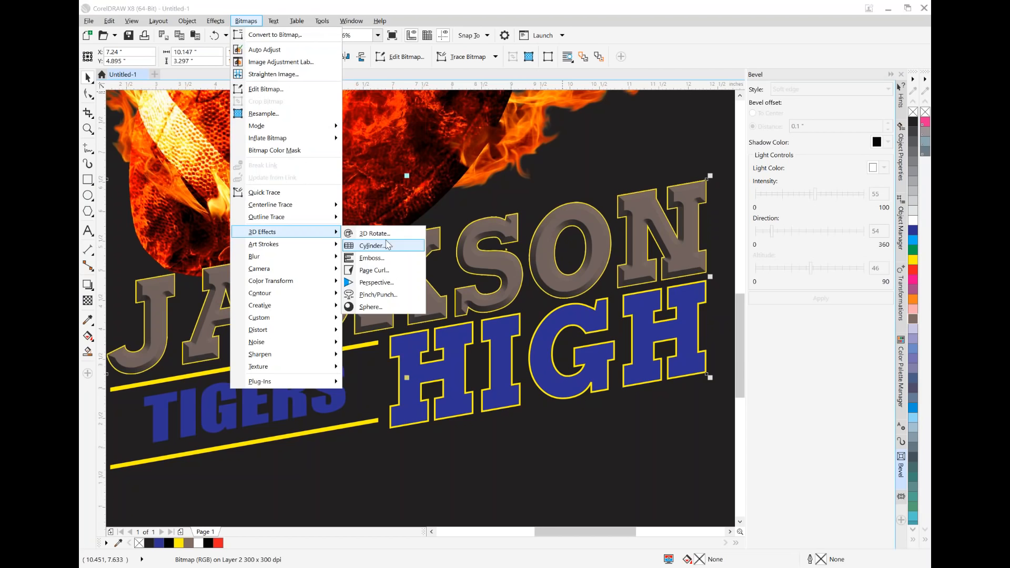
pyautogui.click(382, 273)
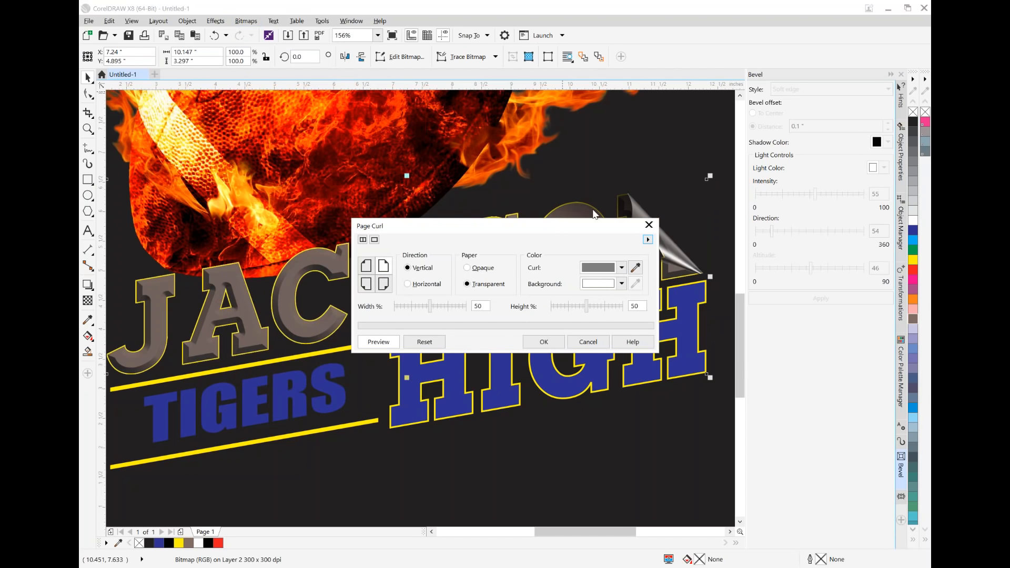
pyautogui.moveTo(602, 230); pyautogui.dragTo(633, 412)
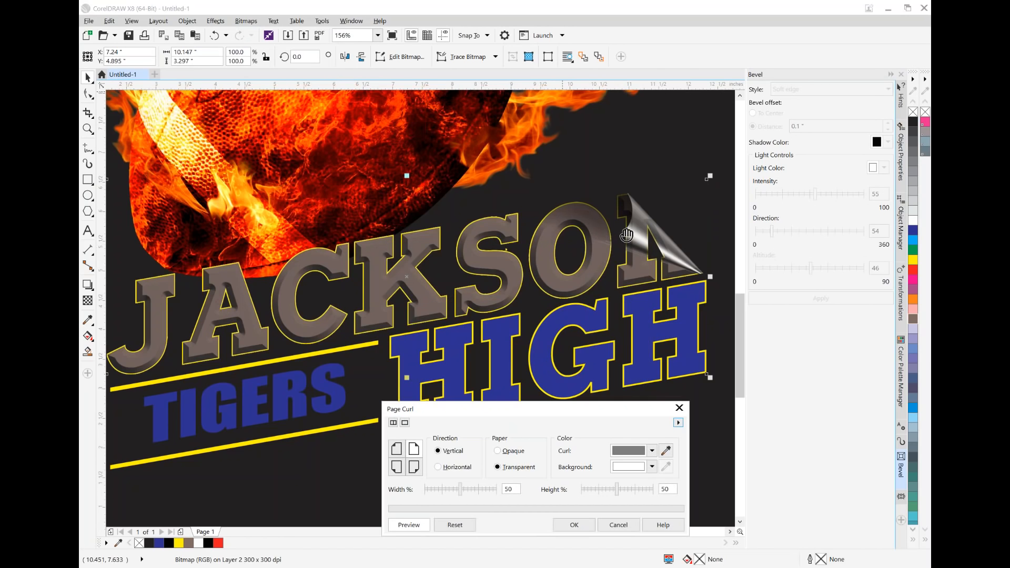
pyautogui.moveTo(540, 416); pyautogui.dragTo(545, 364)
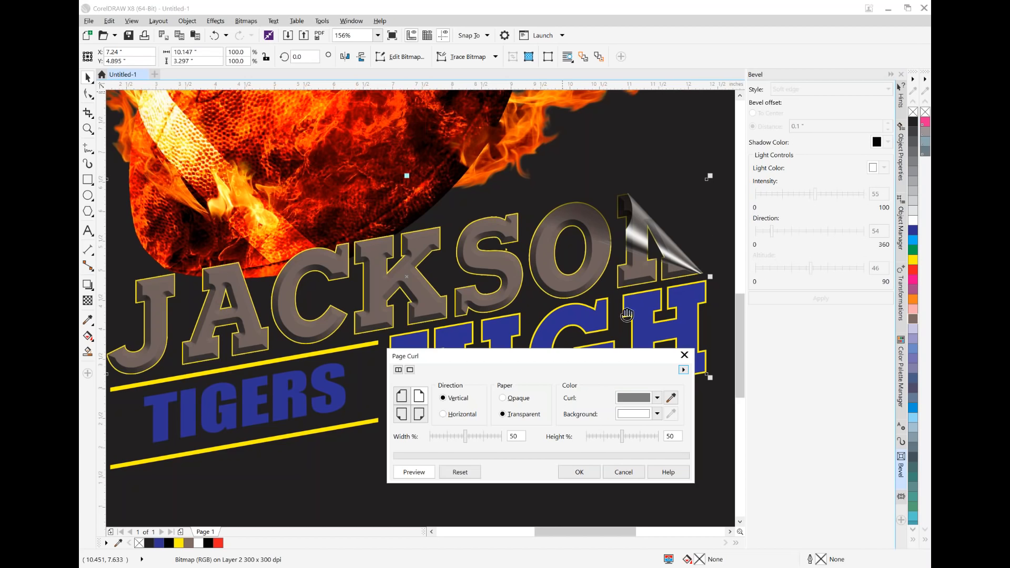
pyautogui.moveTo(465, 437); pyautogui.dragTo(464, 437)
pyautogui.click(625, 473)
# Try the Charcoal art stroke on the JACKSON bitmap, and cancel it
pyautogui.click(246, 21)
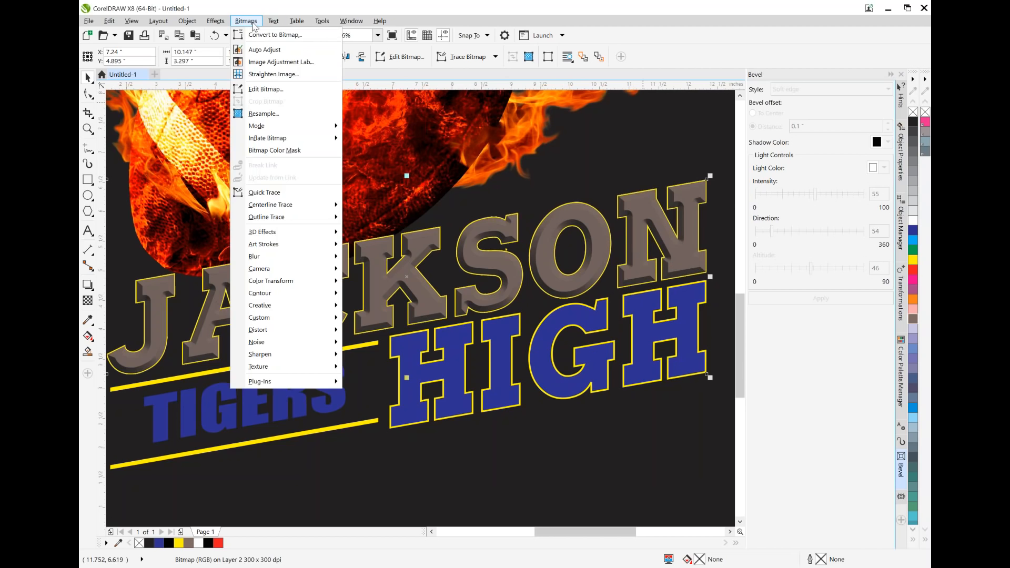
pyautogui.moveTo(302, 250)
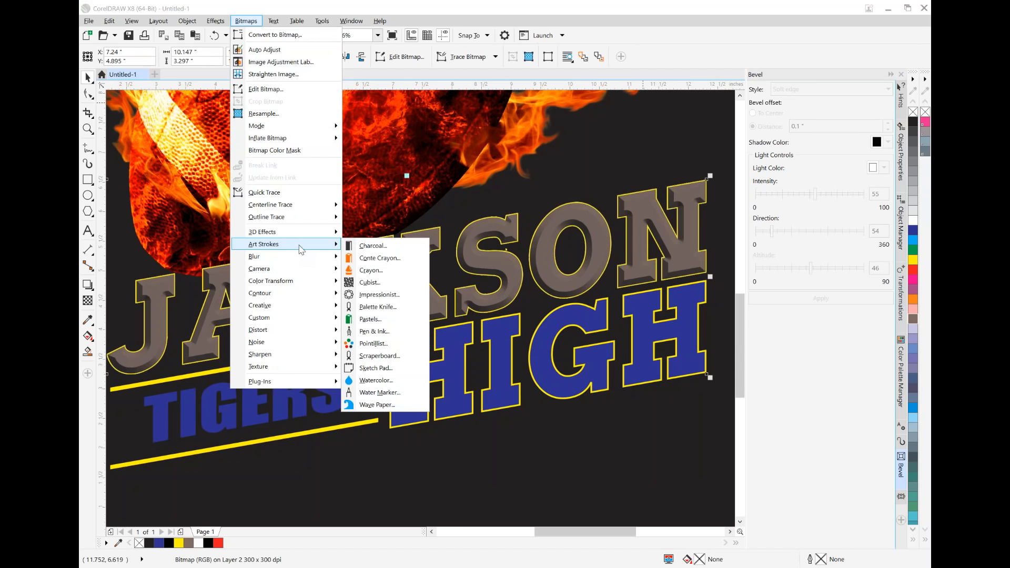
pyautogui.click(369, 244)
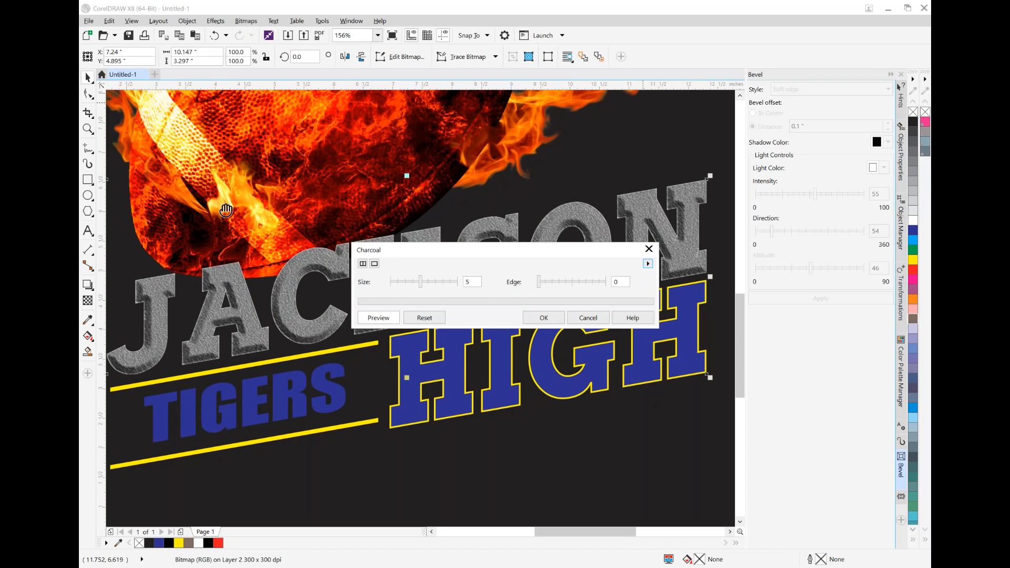
pyautogui.click(588, 318)
pyautogui.click(246, 20)
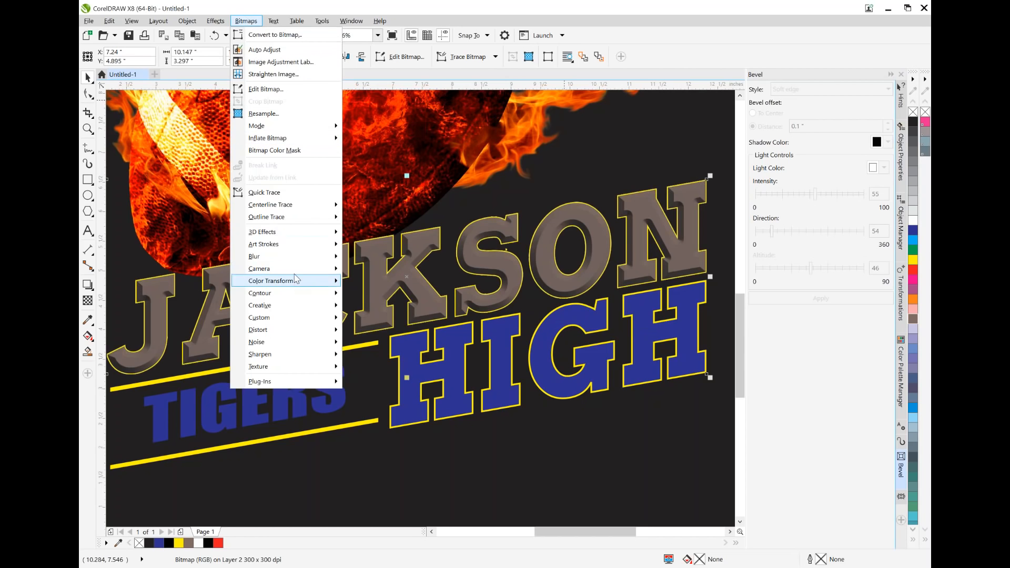
pyautogui.moveTo(301, 258)
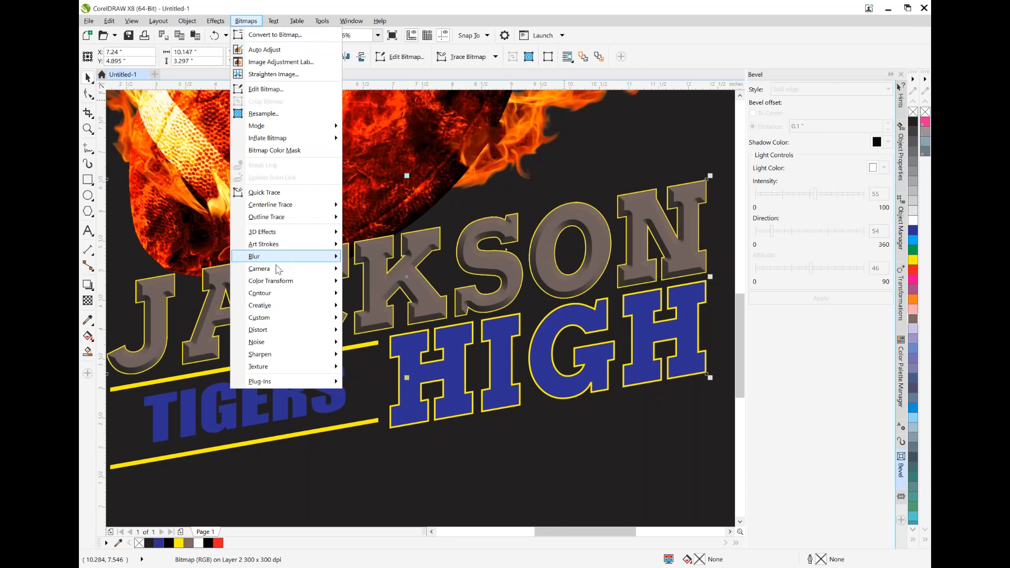
pyautogui.moveTo(279, 271)
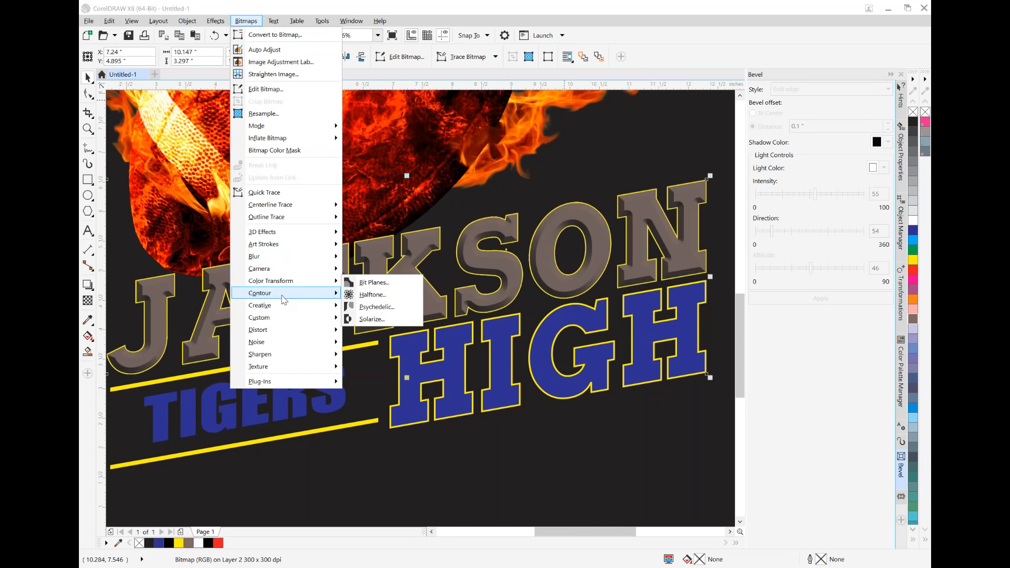
pyautogui.moveTo(304, 373)
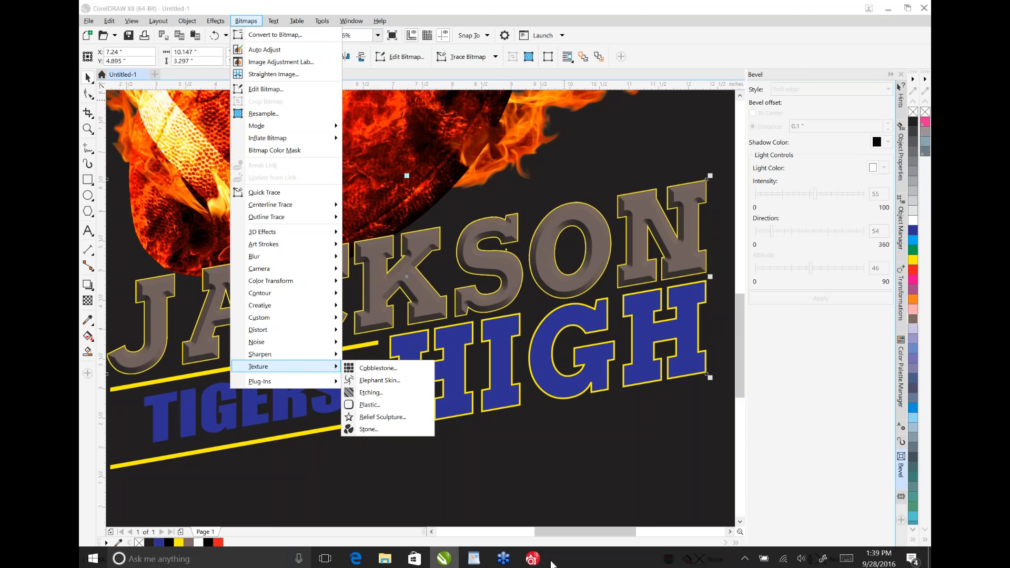
# Switch to Corel PHOTO-PAINT and open the image F-5492-DIGITAL from the Desktop
pyautogui.click(533, 559)
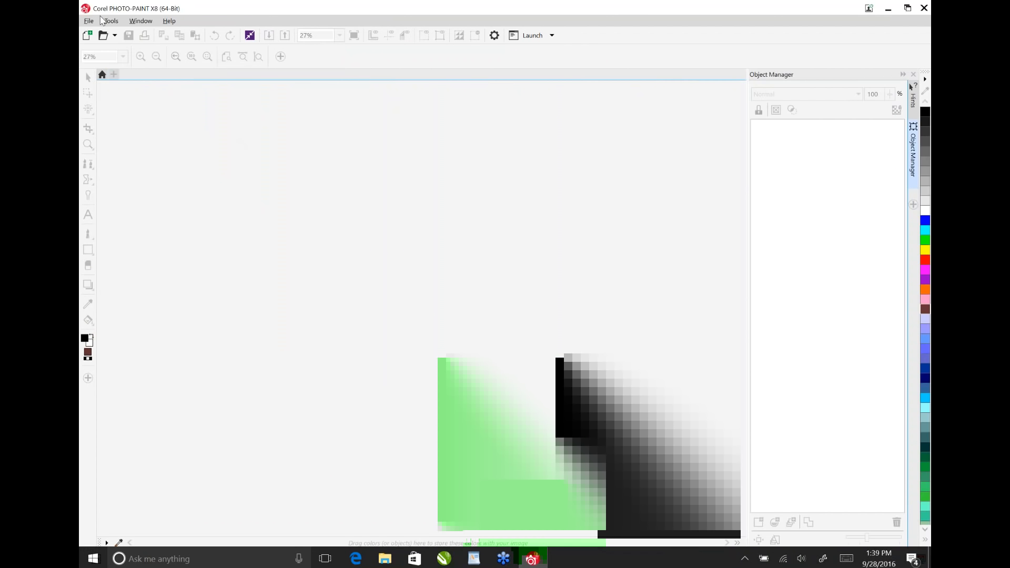
pyautogui.click(89, 21)
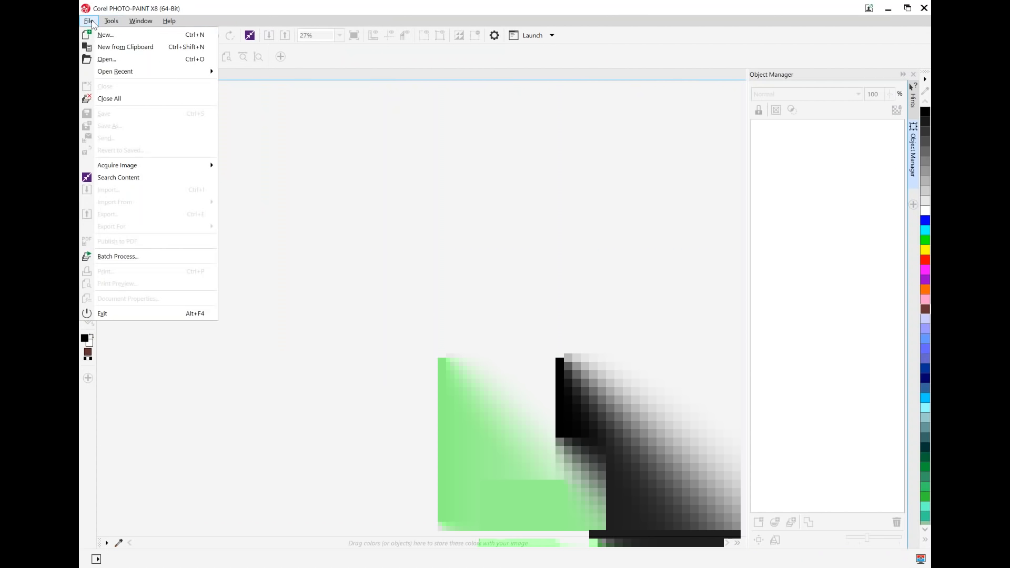
pyautogui.click(106, 59)
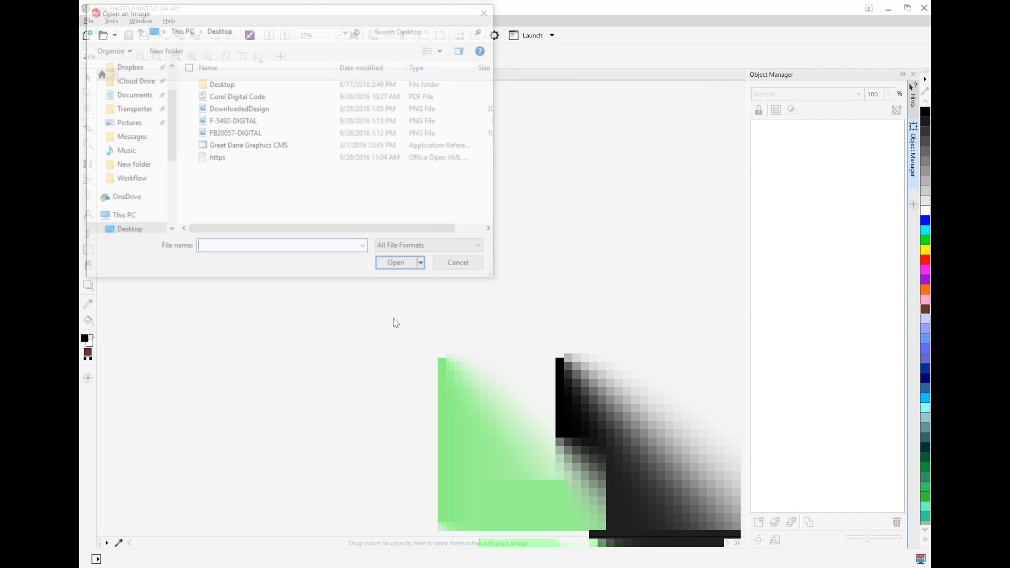
pyautogui.click(243, 124)
pyautogui.doubleClick(243, 124)
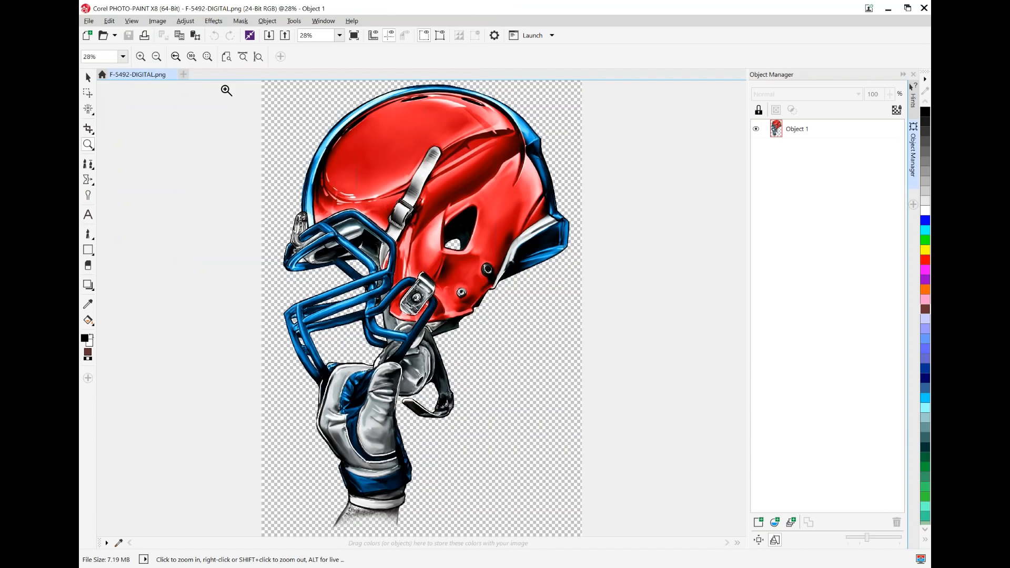
# Review the texture effects available for the helmet image, and return to CorelDRAW
pyautogui.click(213, 20)
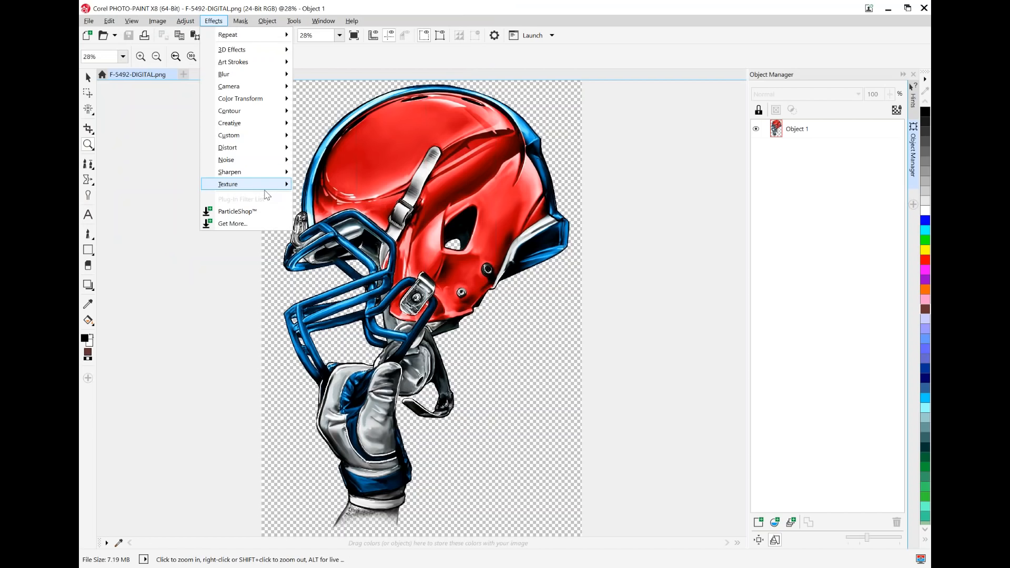
pyautogui.moveTo(268, 184)
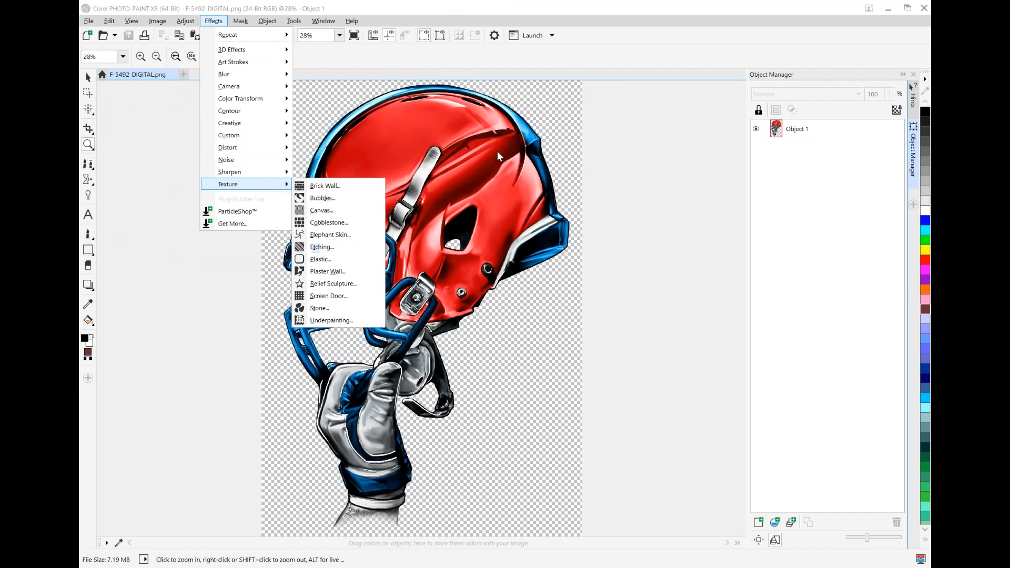
pyautogui.click(717, 30)
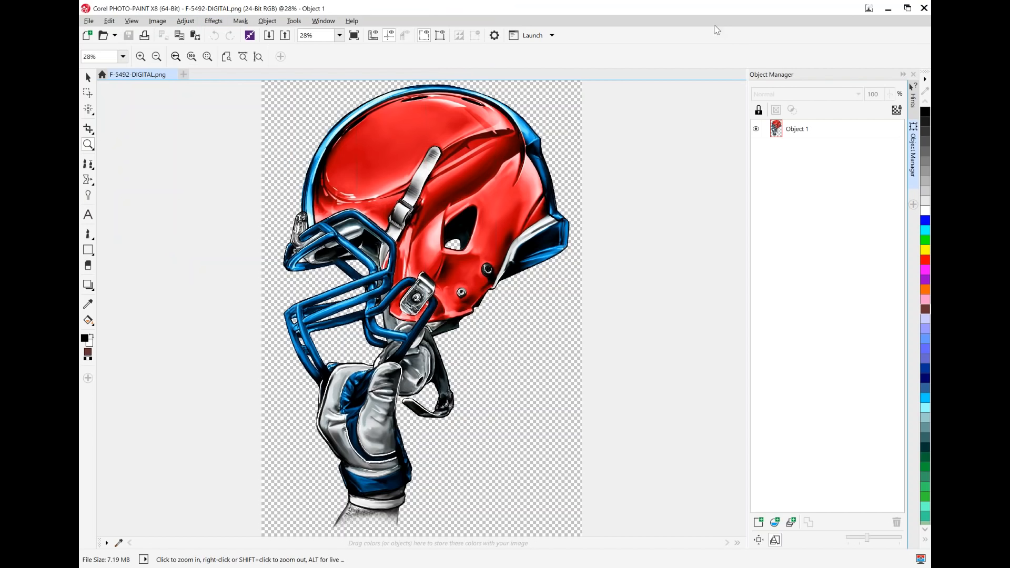
pyautogui.click(890, 7)
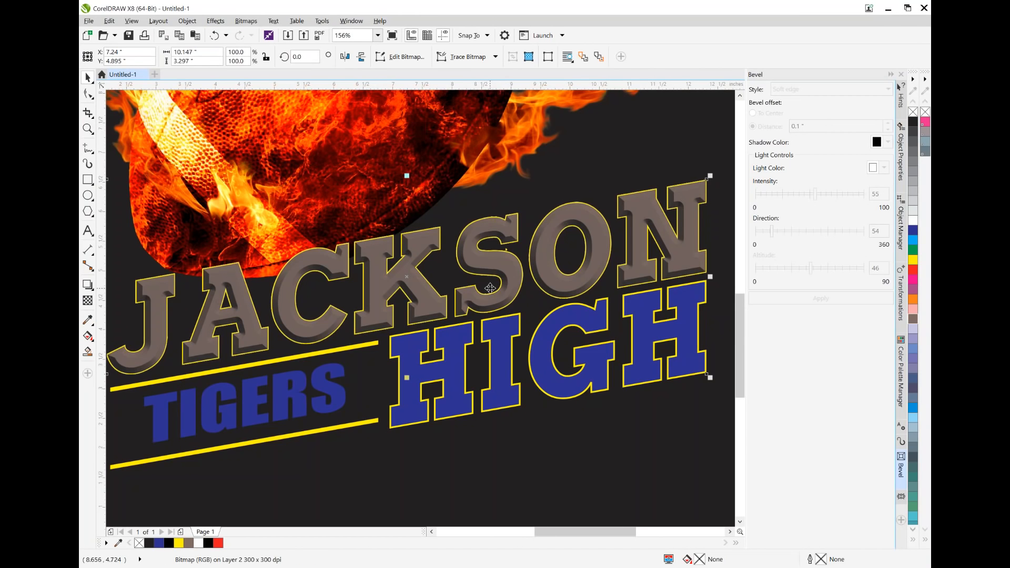
# Try the Cobblestone texture with a roughness of 65 on the JACKSON bitmap, and cancel it
pyautogui.click(512, 274)
pyautogui.click(395, 241)
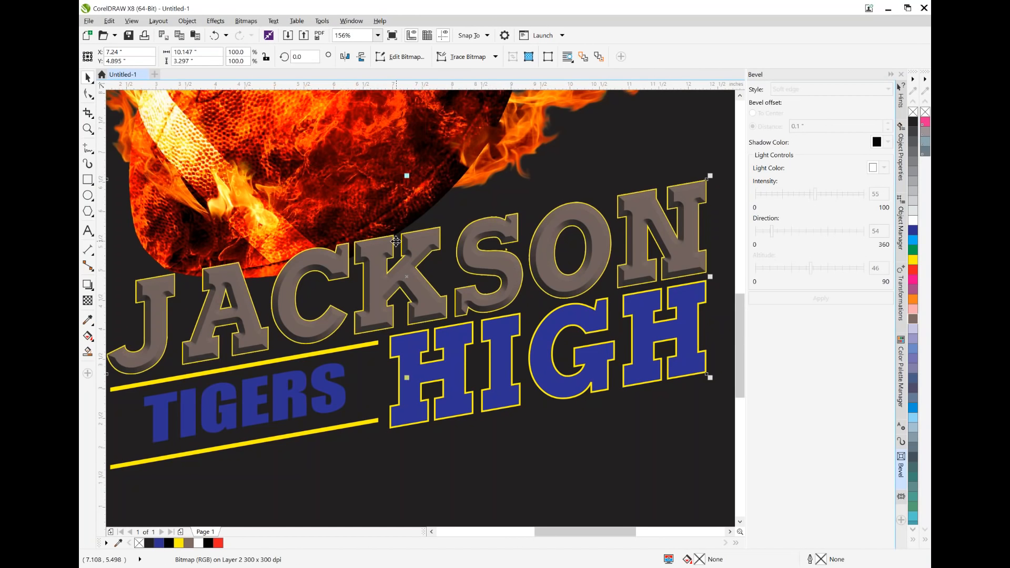
pyautogui.click(243, 24)
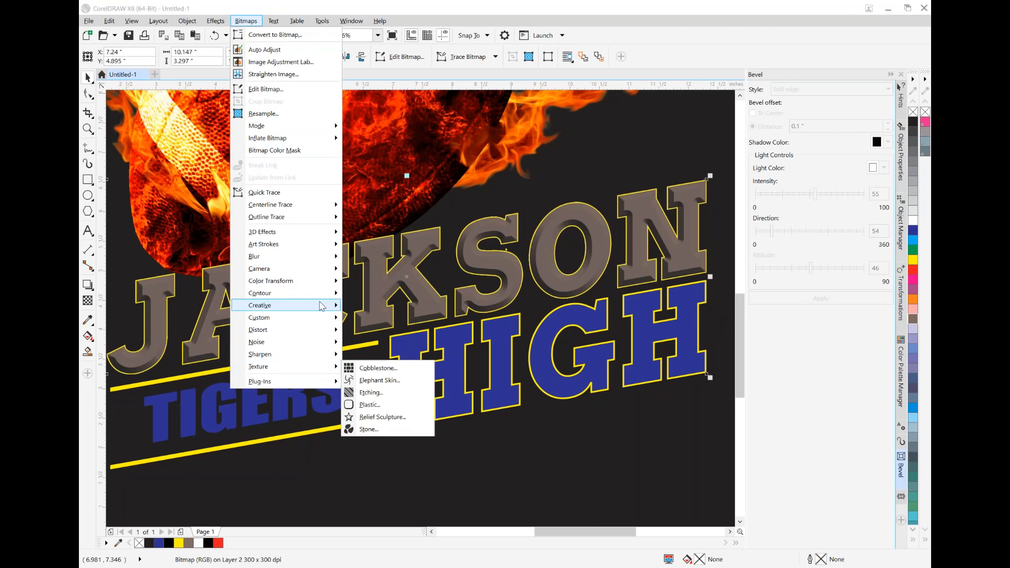
pyautogui.moveTo(333, 365)
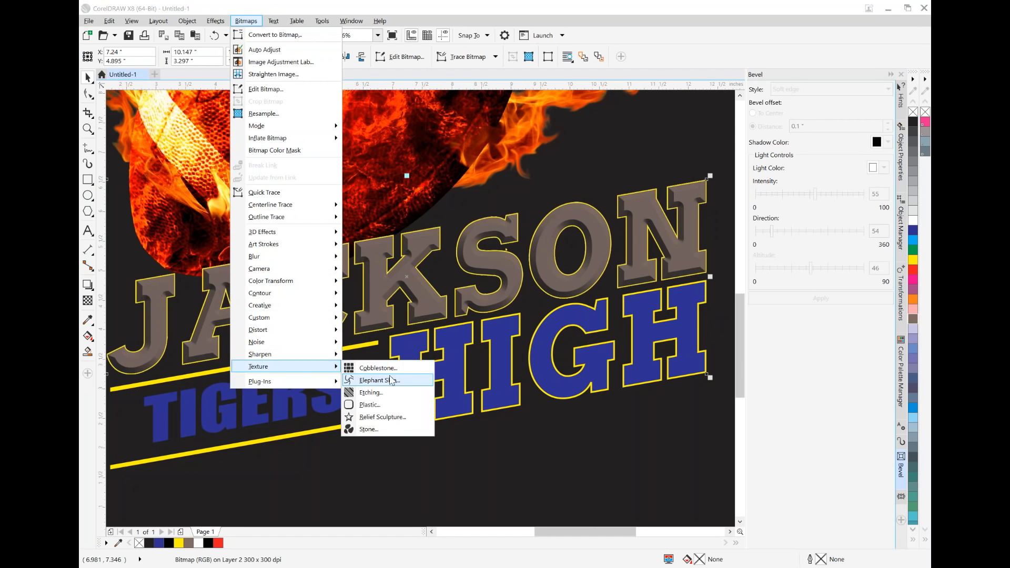
pyautogui.click(379, 368)
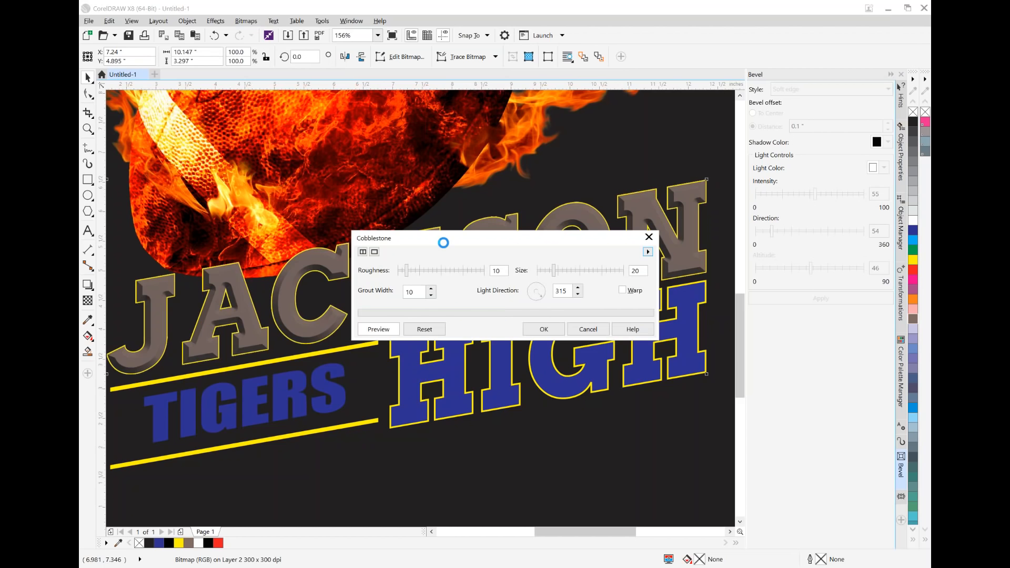
pyautogui.moveTo(449, 245); pyautogui.dragTo(432, 343)
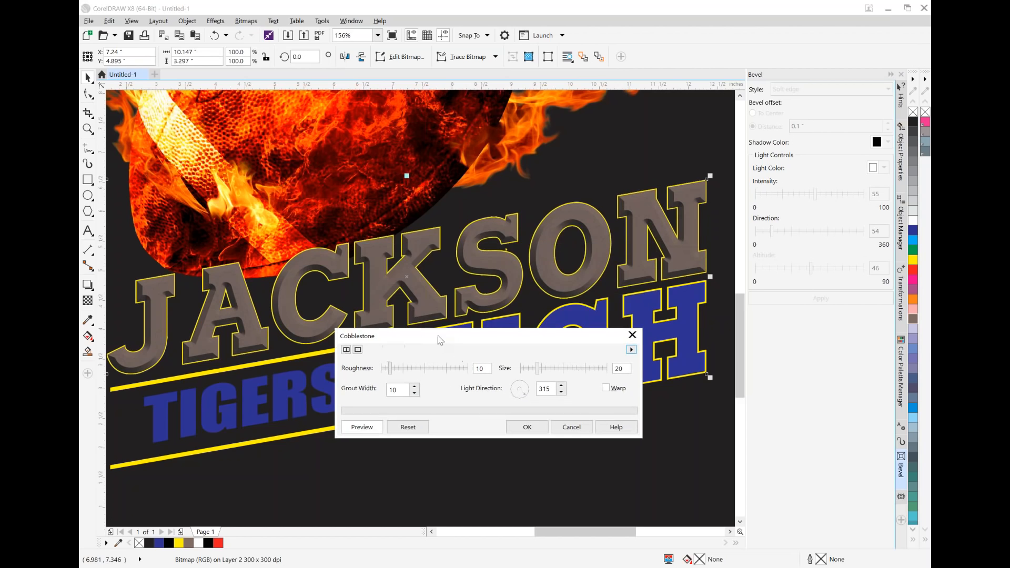
pyautogui.moveTo(390, 368); pyautogui.dragTo(437, 374)
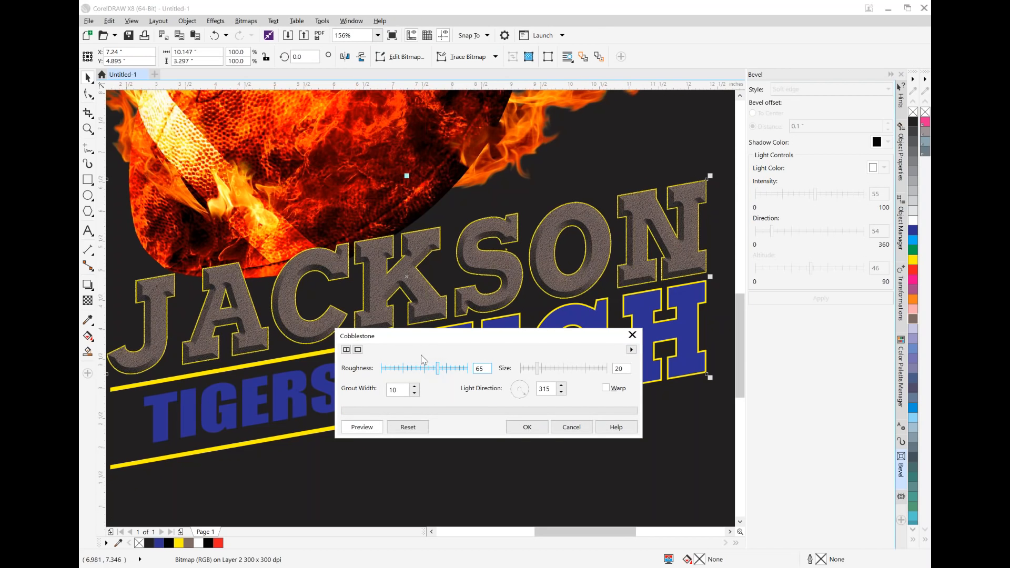
pyautogui.click(572, 428)
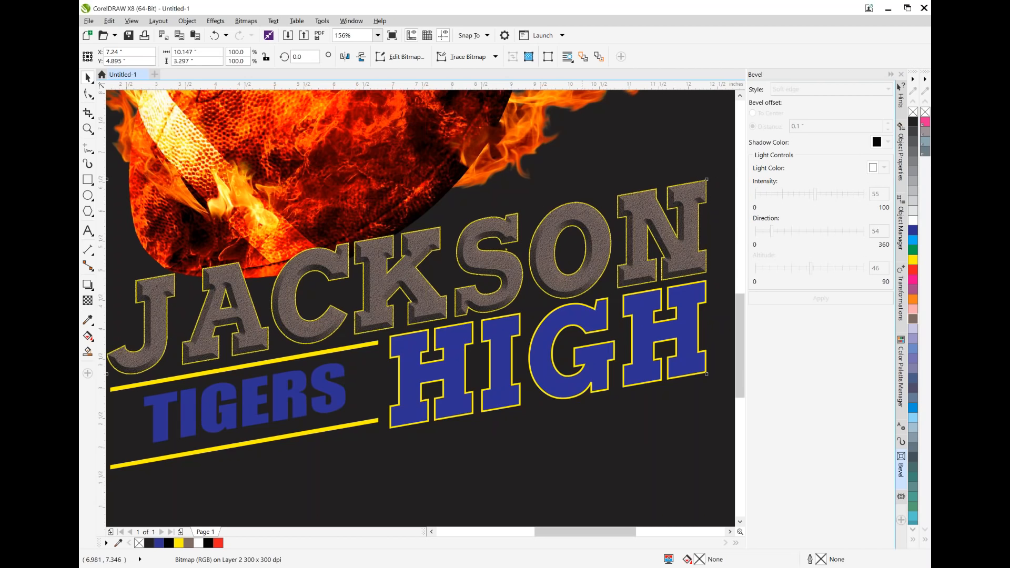
# Try the Elephant Skin texture with an age of 40 on the JACKSON bitmap, and cancel it
pyautogui.click(246, 20)
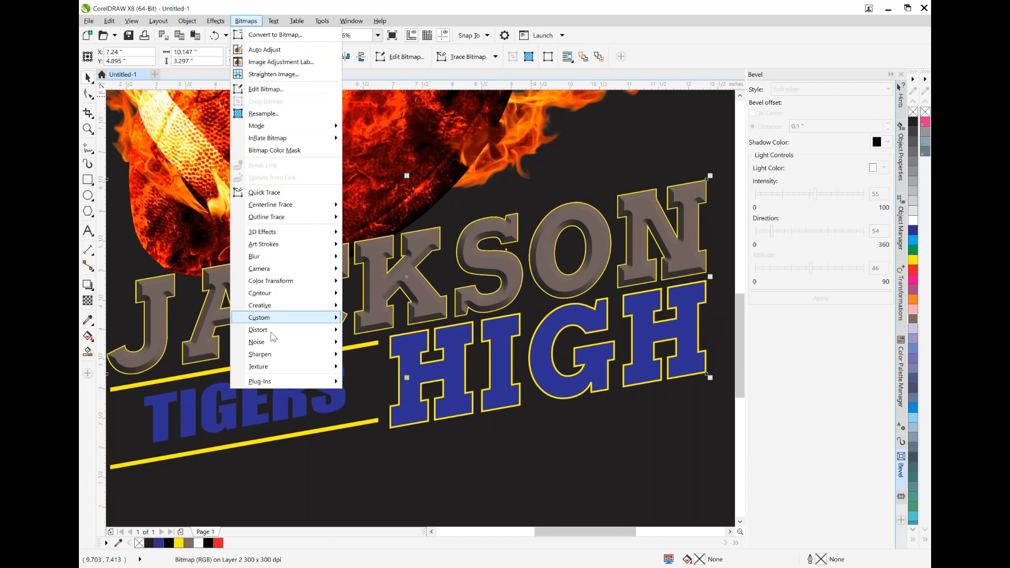
pyautogui.click(376, 384)
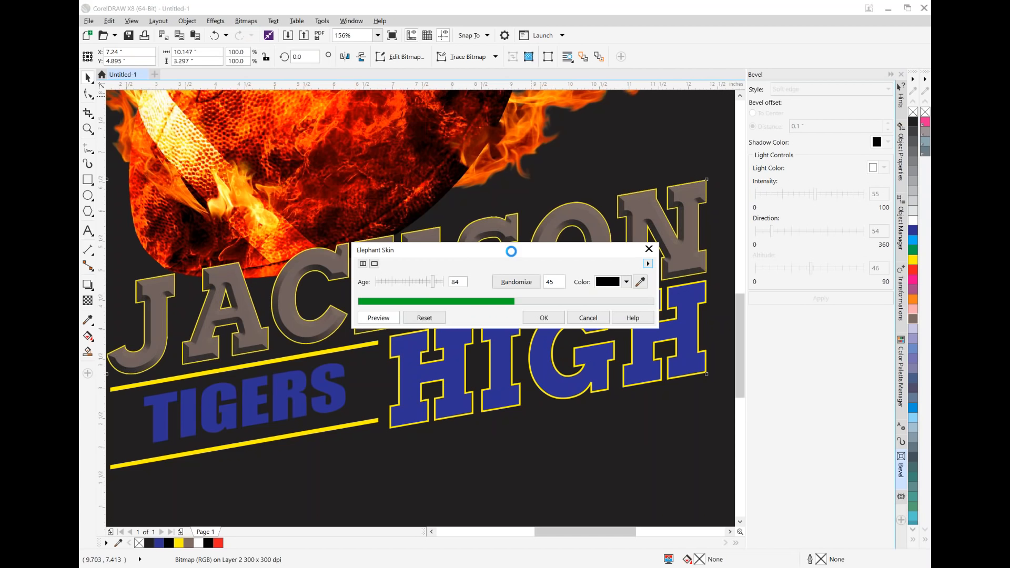
pyautogui.moveTo(500, 250); pyautogui.dragTo(492, 334)
pyautogui.moveTo(425, 367); pyautogui.dragTo(398, 371)
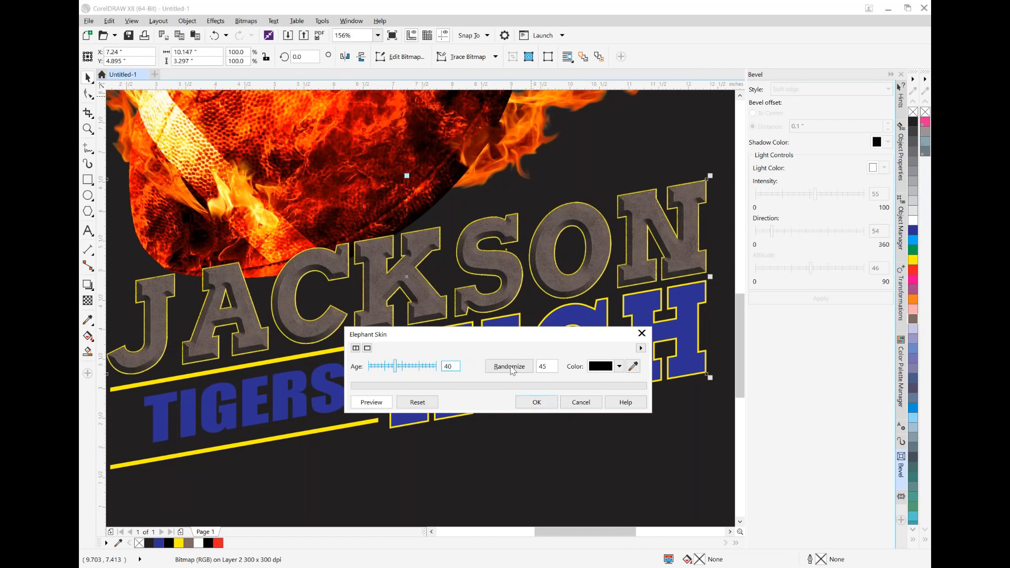
pyautogui.moveTo(524, 336); pyautogui.dragTo(495, 402)
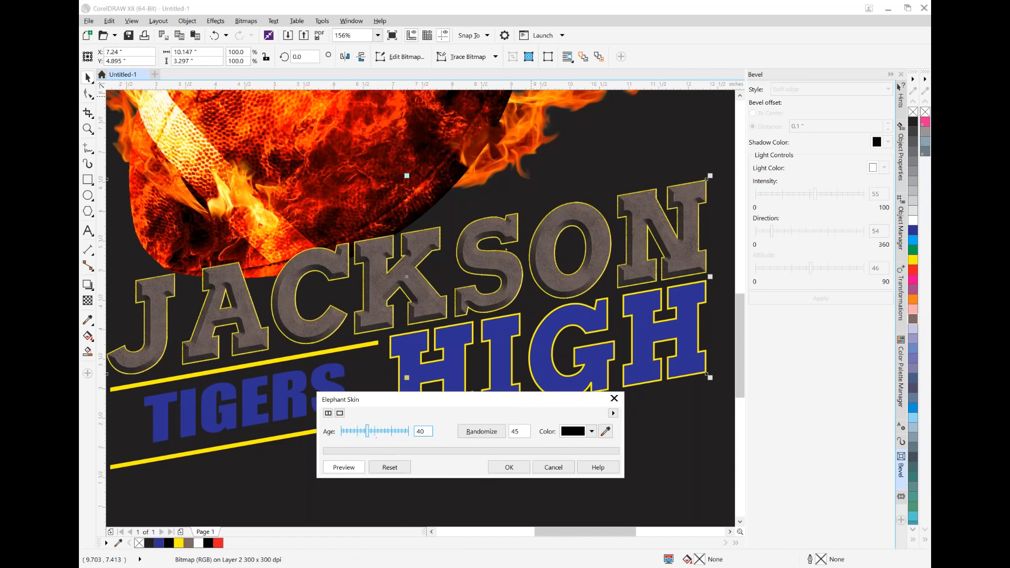
pyautogui.click(553, 466)
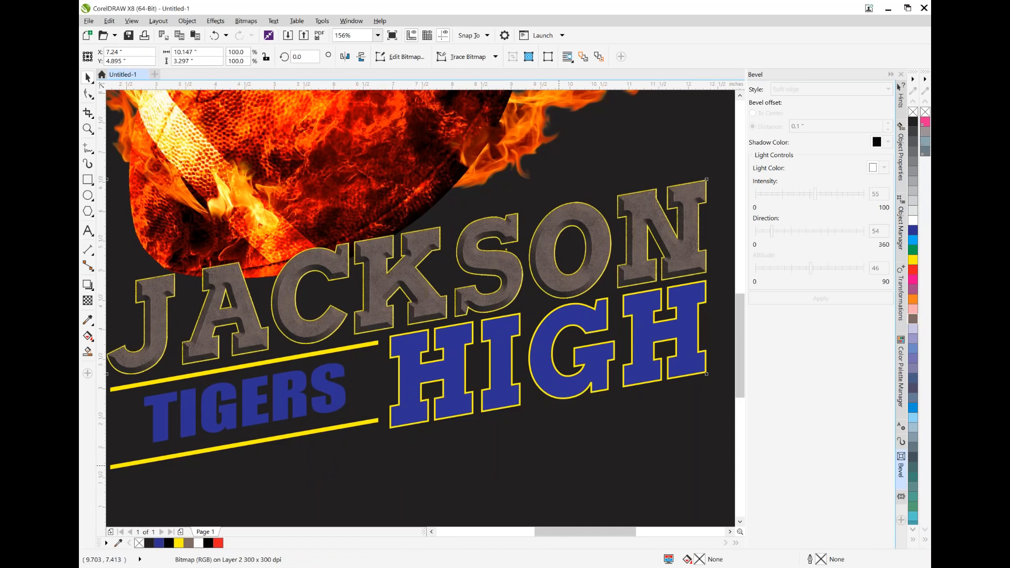
# Set up the Elephant Skin texture on the JACKSON bitmap with an age of 82 and a randomize value of 75
pyautogui.click(88, 128)
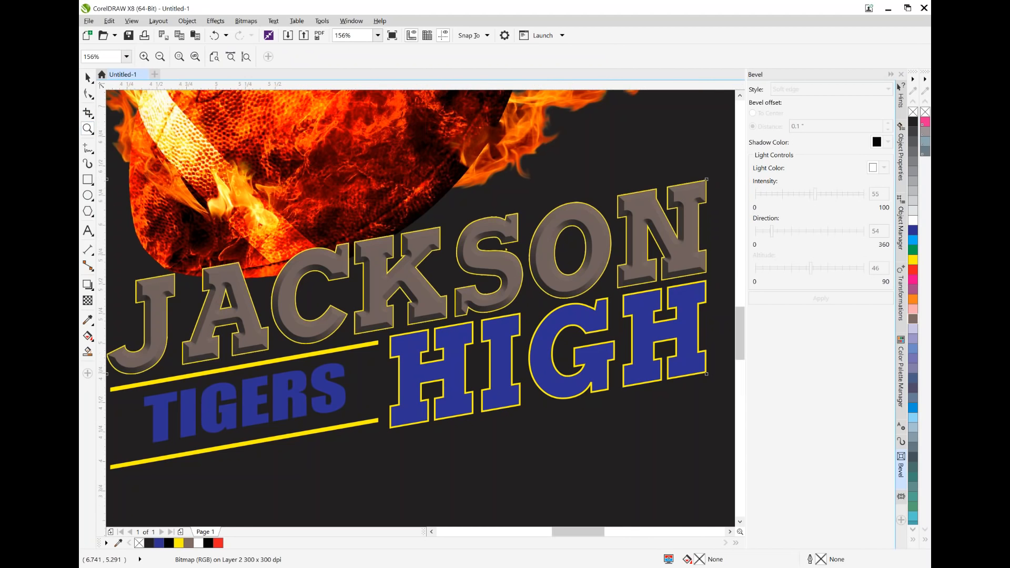
pyautogui.click(378, 253)
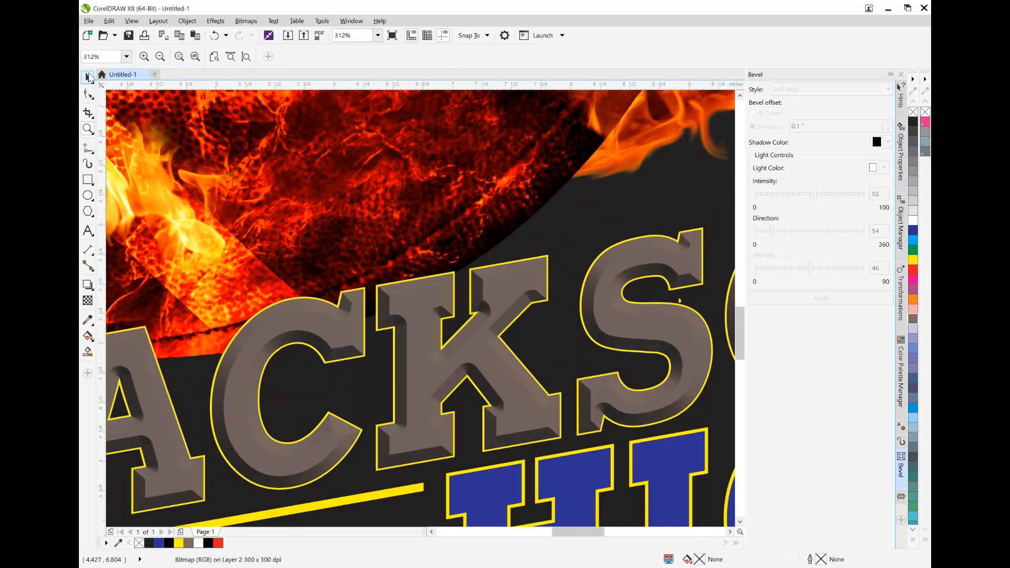
pyautogui.click(89, 78)
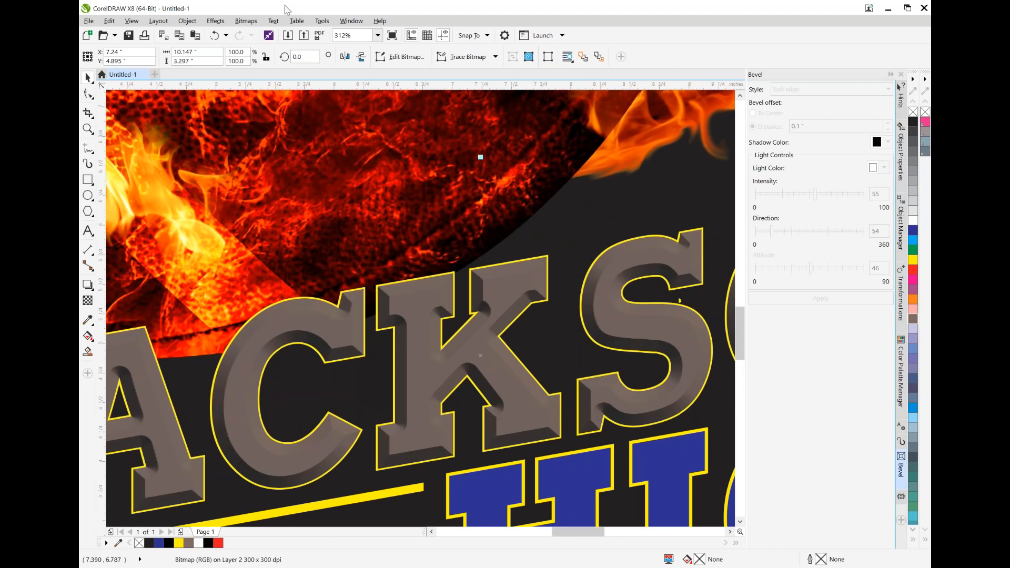
pyautogui.click(245, 21)
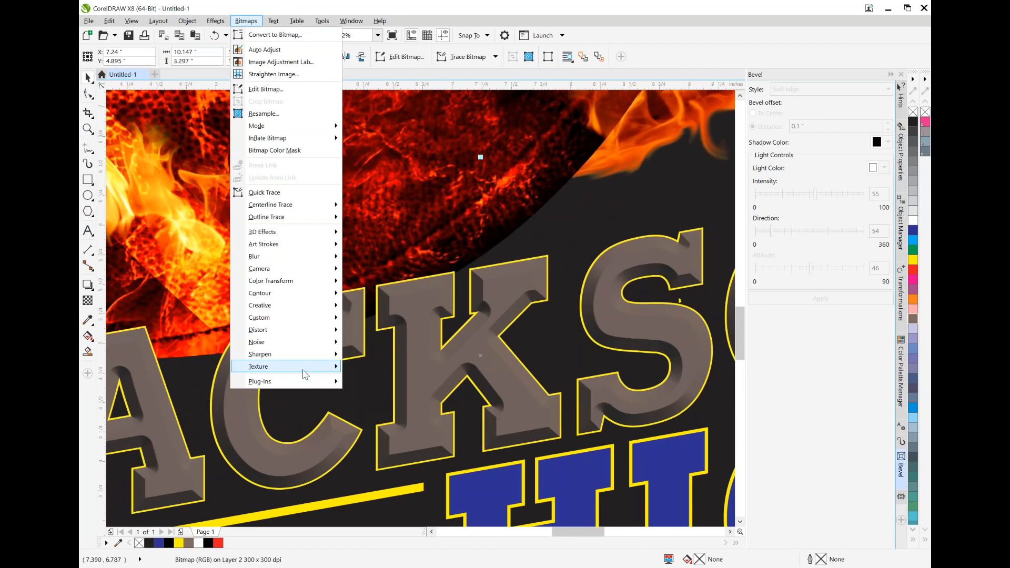
pyautogui.moveTo(301, 379)
pyautogui.click(386, 379)
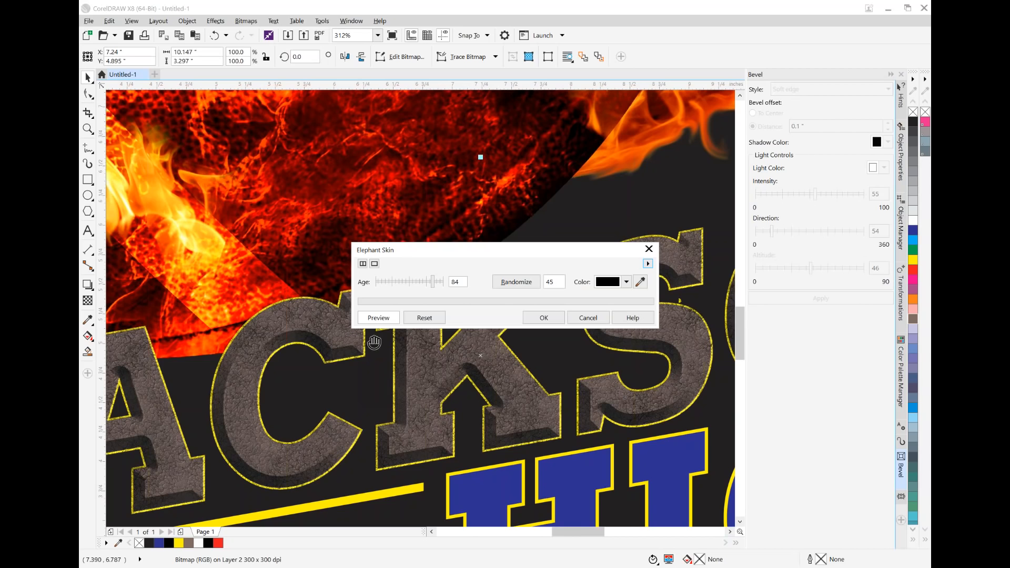
pyautogui.moveTo(434, 283); pyautogui.dragTo(404, 284)
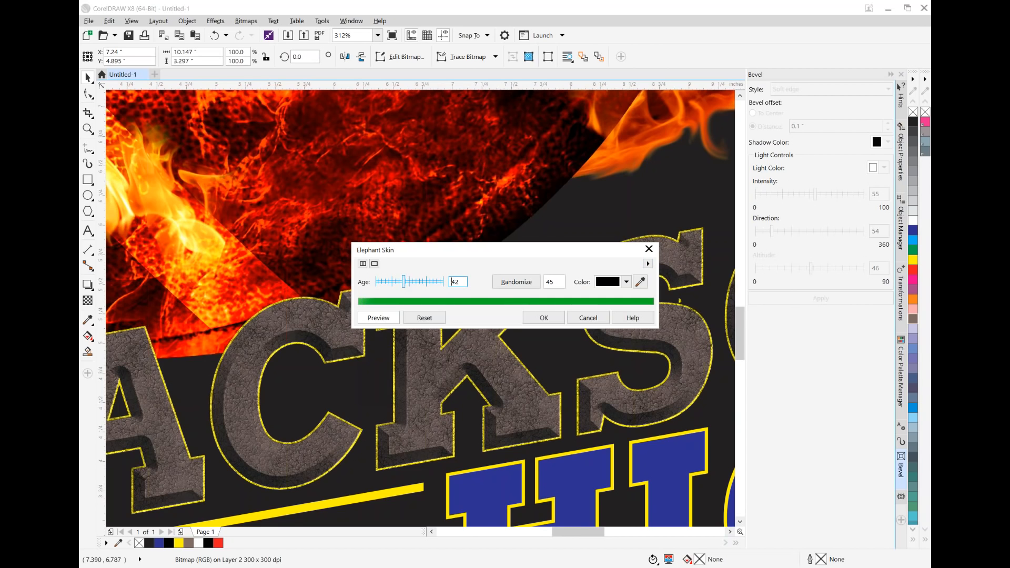
pyautogui.moveTo(404, 283); pyautogui.dragTo(432, 283)
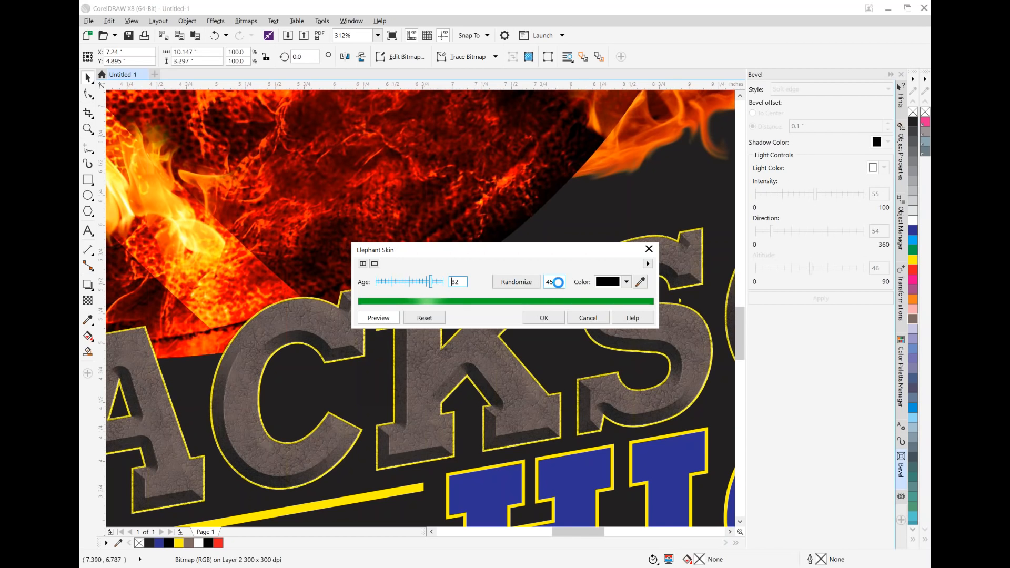
pyautogui.moveTo(558, 282); pyautogui.dragTo(514, 276)
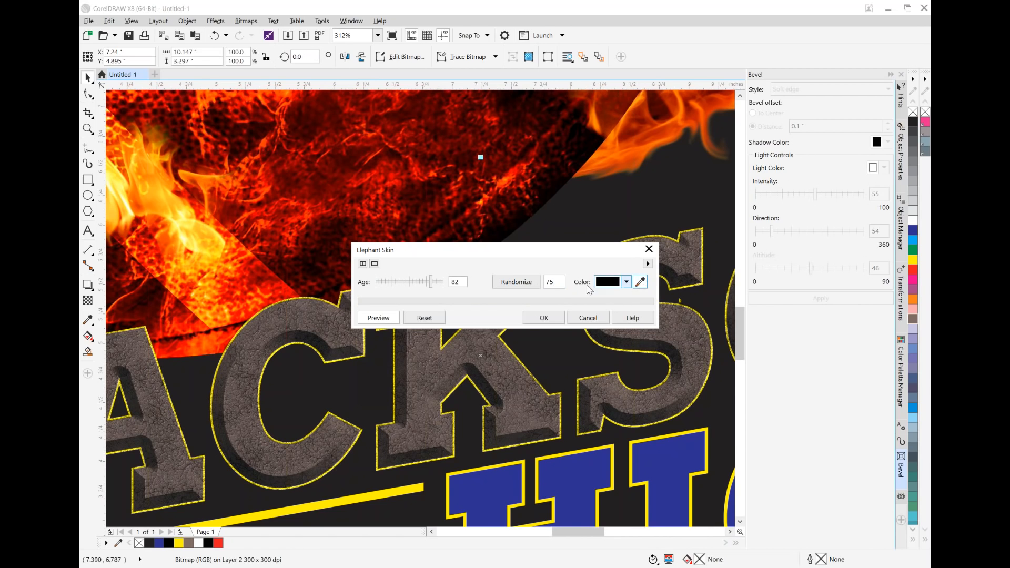
# Try red as the Elephant Skin color, set it back to black (#000000), and apply the texture
pyautogui.click(626, 283)
pyautogui.moveTo(649, 340); pyautogui.dragTo(673, 339)
pyautogui.click(568, 297)
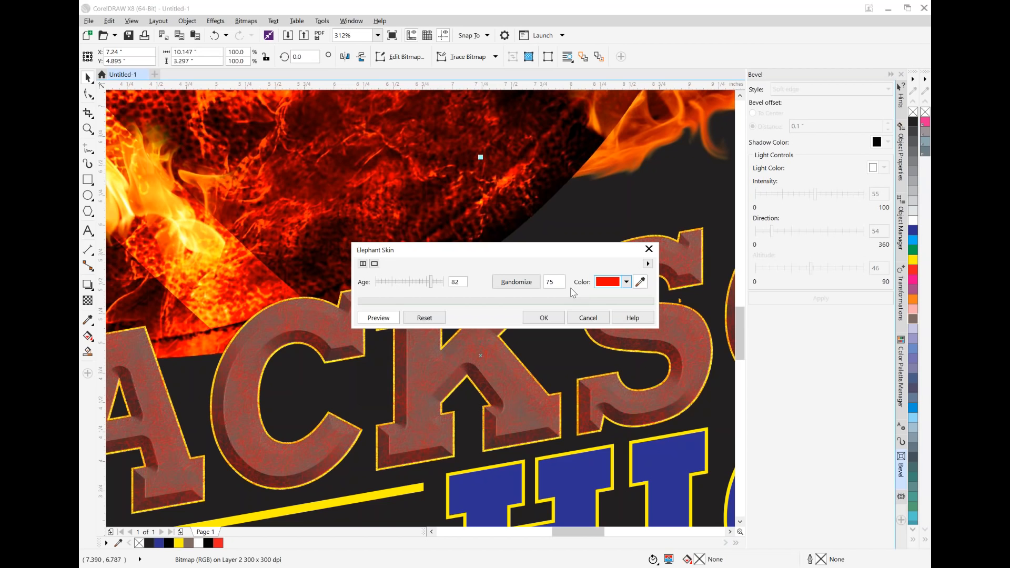
pyautogui.click(626, 282)
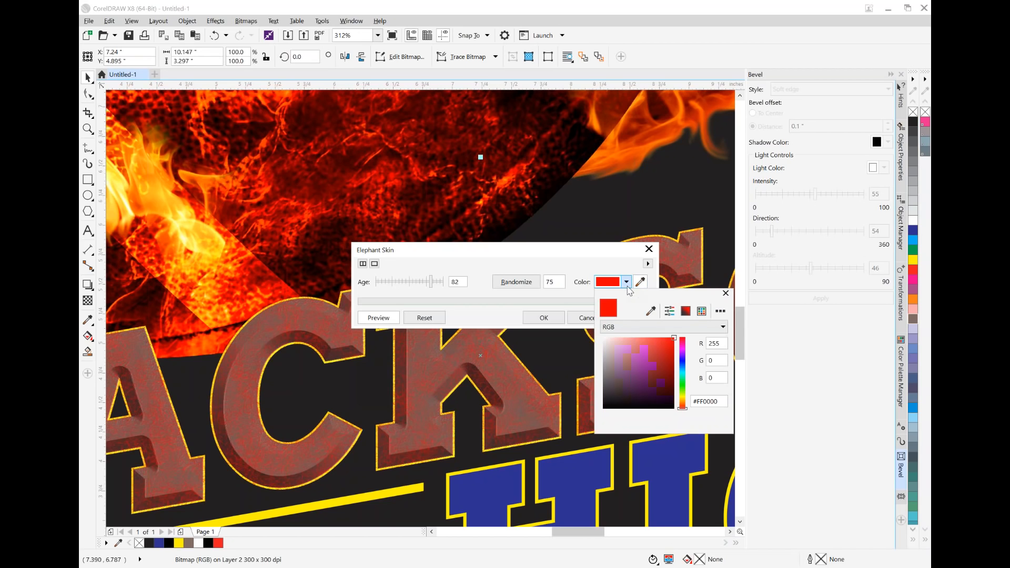
pyautogui.click(674, 407)
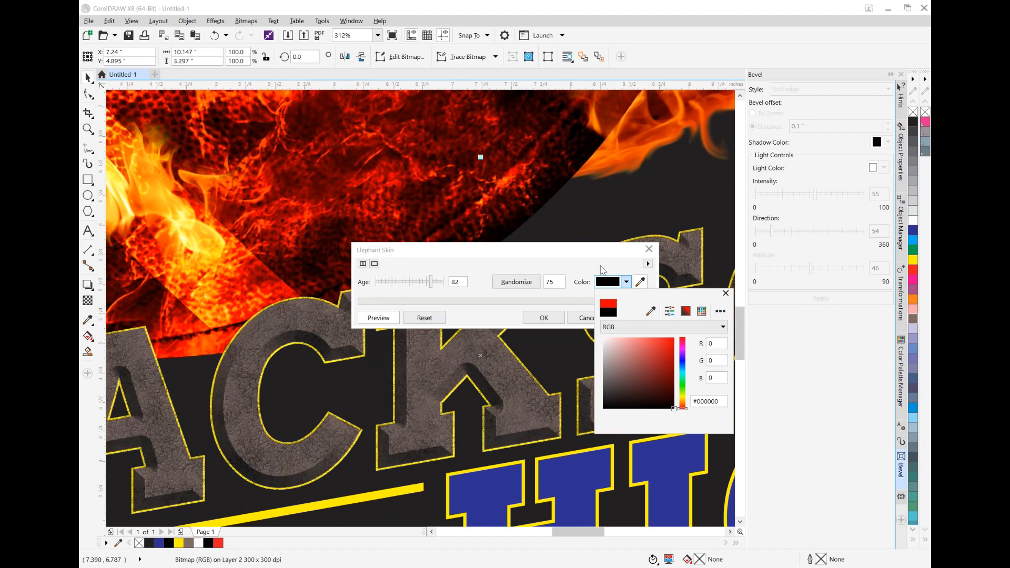
pyautogui.click(599, 266)
pyautogui.click(558, 319)
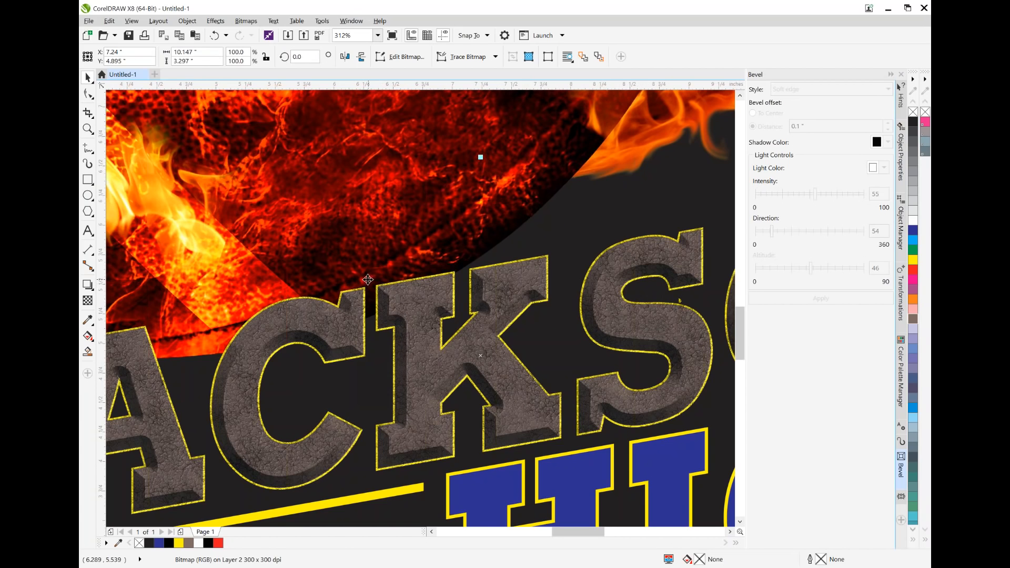
# Examine the texture up close on the C and K of JACKSON and on their yellow outlines
pyautogui.click(87, 129)
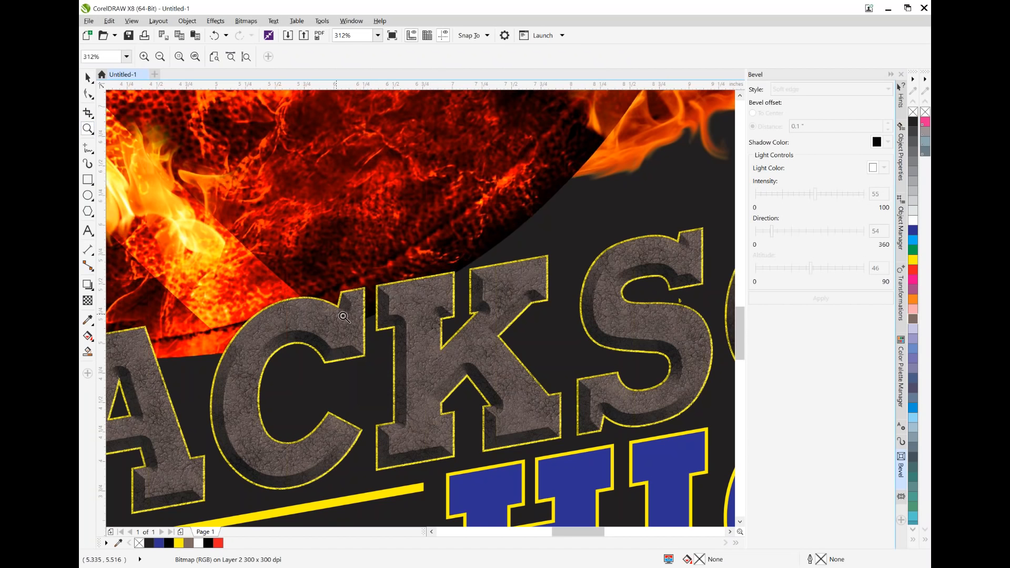
pyautogui.click(384, 305)
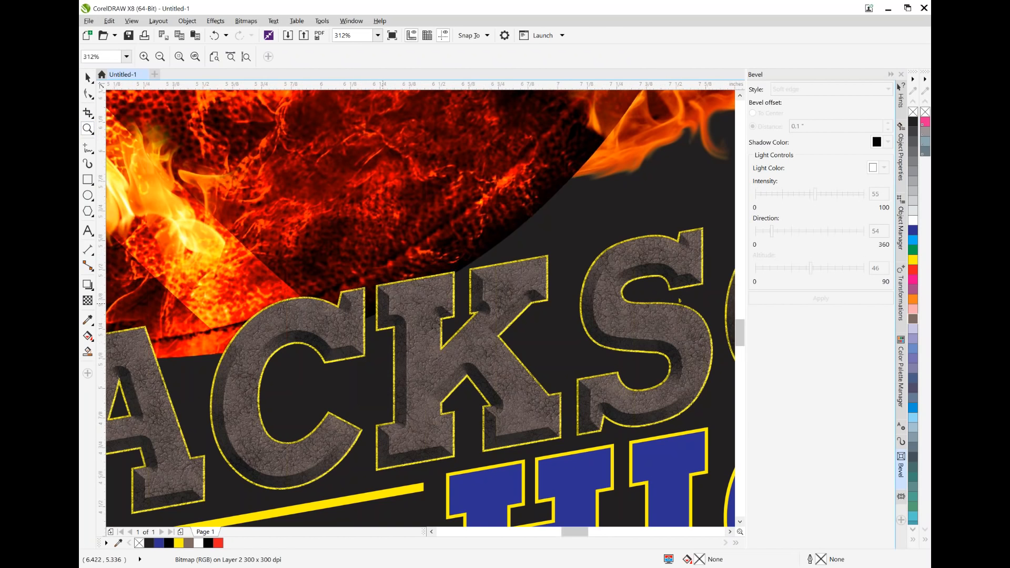
pyautogui.click(383, 303)
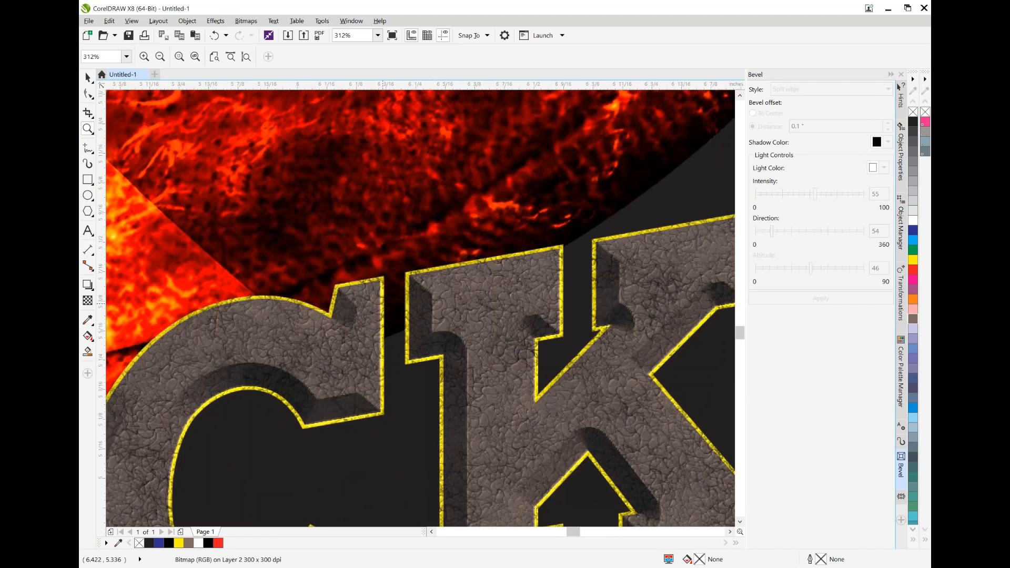
pyautogui.moveTo(435, 303); pyautogui.dragTo(514, 358)
pyautogui.click(160, 56)
pyautogui.click(160, 56)
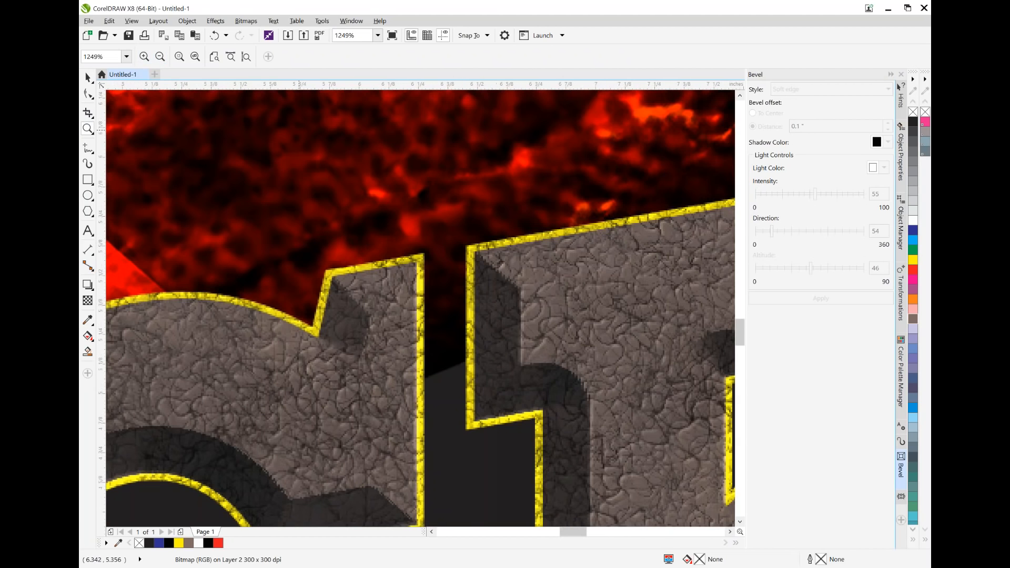
pyautogui.click(160, 56)
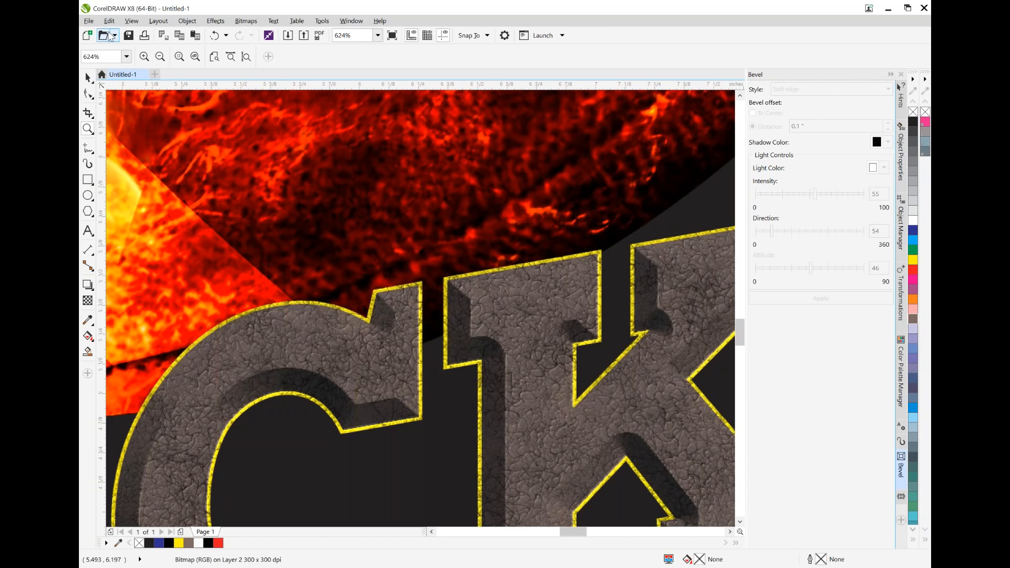
# Undo the texture and the bitmap conversion of JACKSON back to the beveled vector lettering
pyautogui.hotkey('ctrl', 'z')
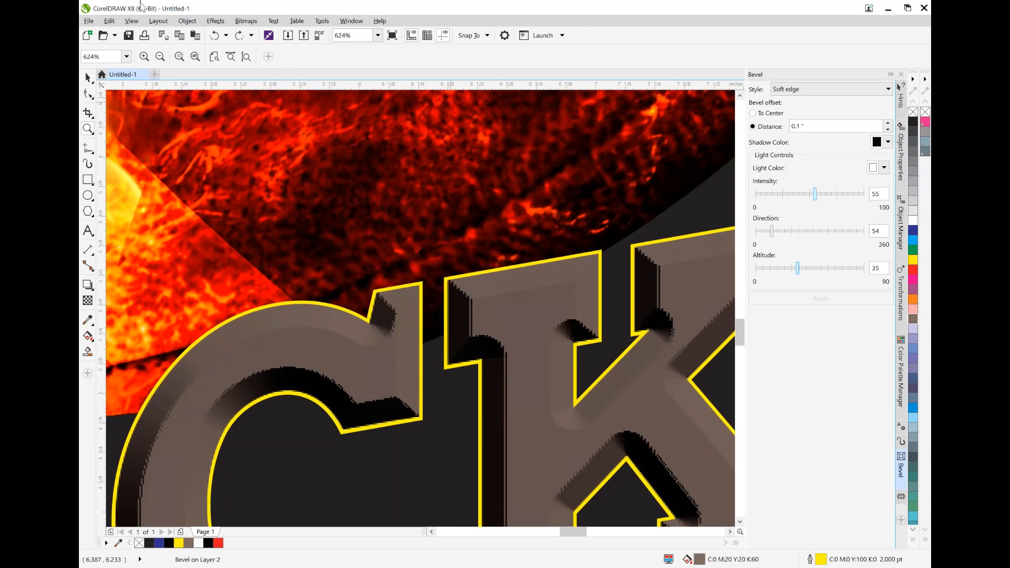
pyautogui.click(109, 21)
pyautogui.click(111, 22)
# Remove the yellow outline from the beveled JACKSON lettering by setting its outline width to None
pyautogui.click(160, 57)
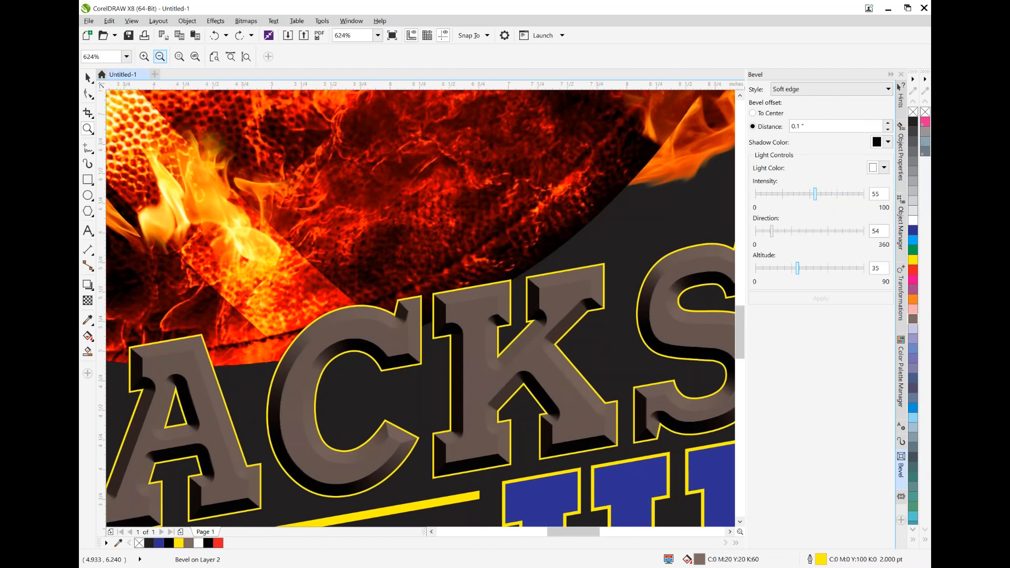
pyautogui.click(160, 57)
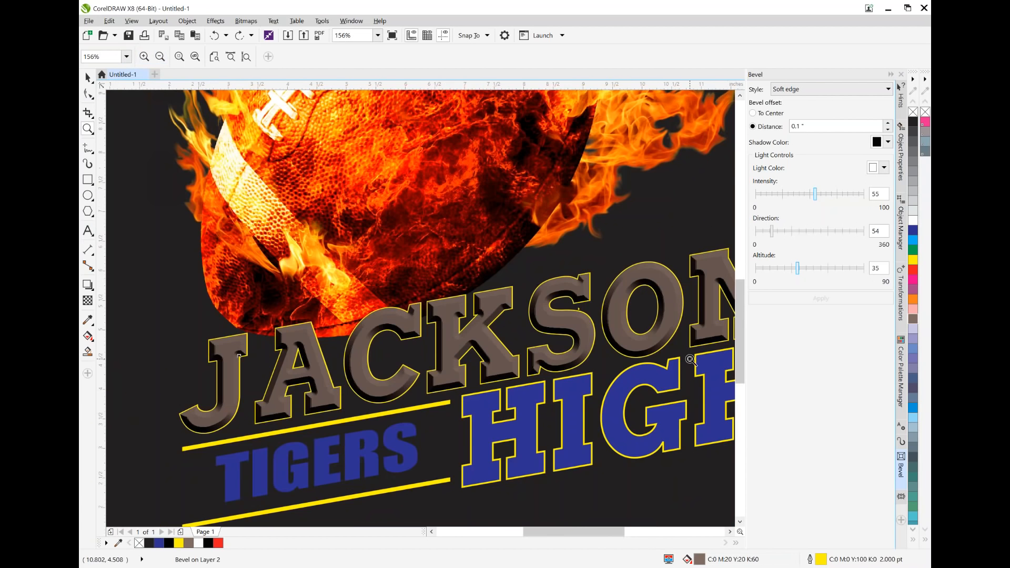
pyautogui.doubleClick(822, 562)
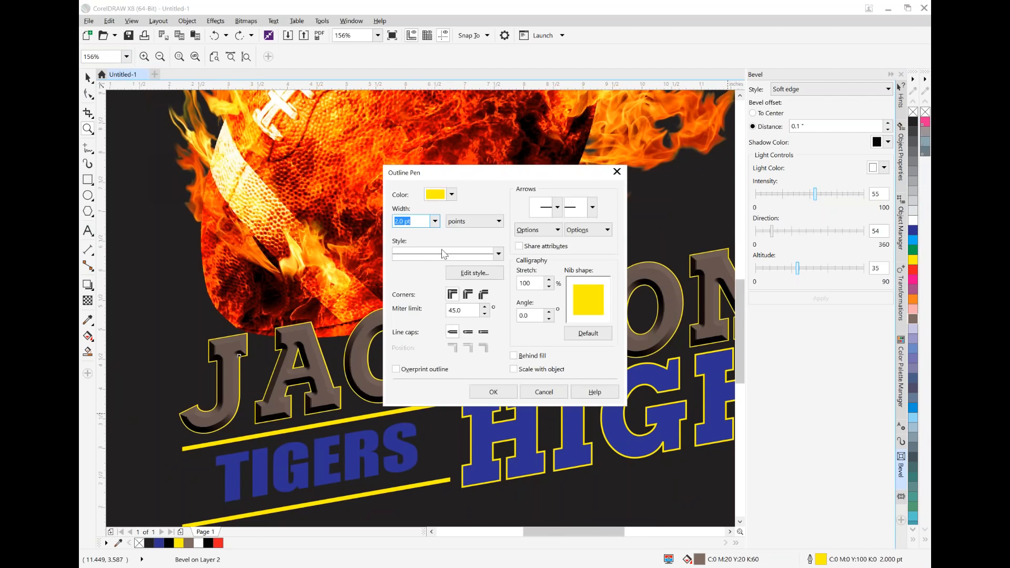
pyautogui.click(435, 221)
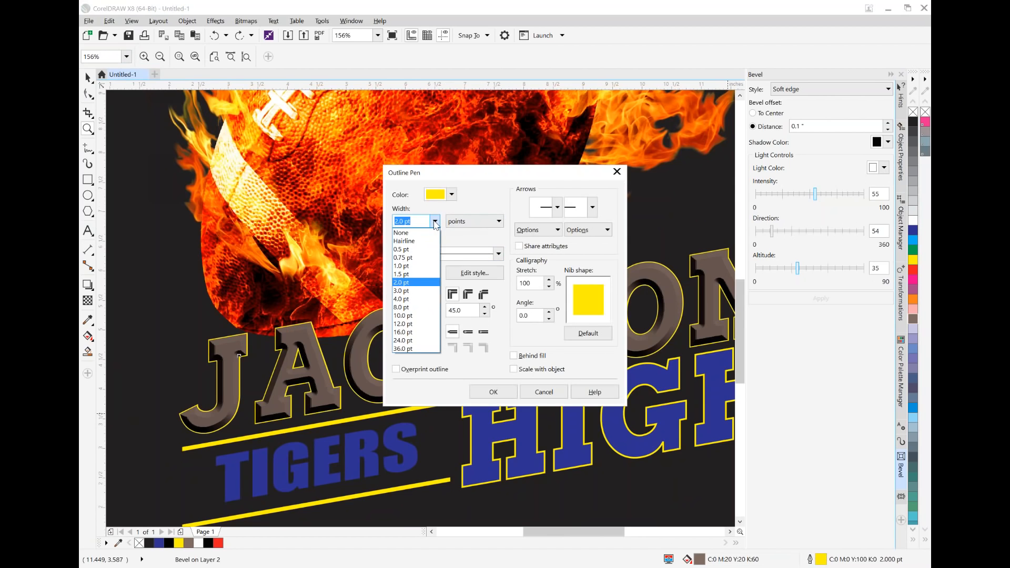
pyautogui.click(414, 230)
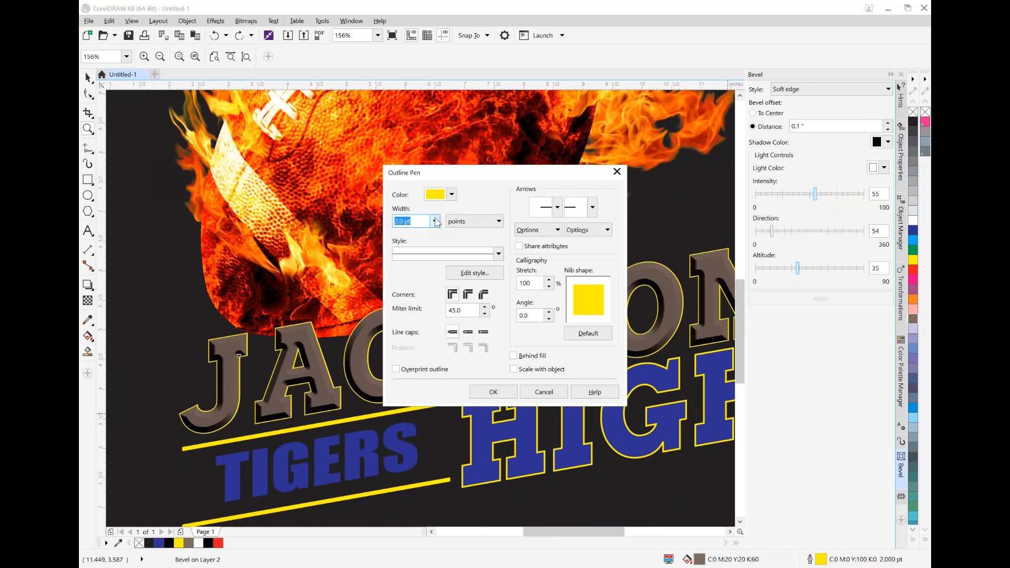
pyautogui.click(436, 222)
pyautogui.click(416, 230)
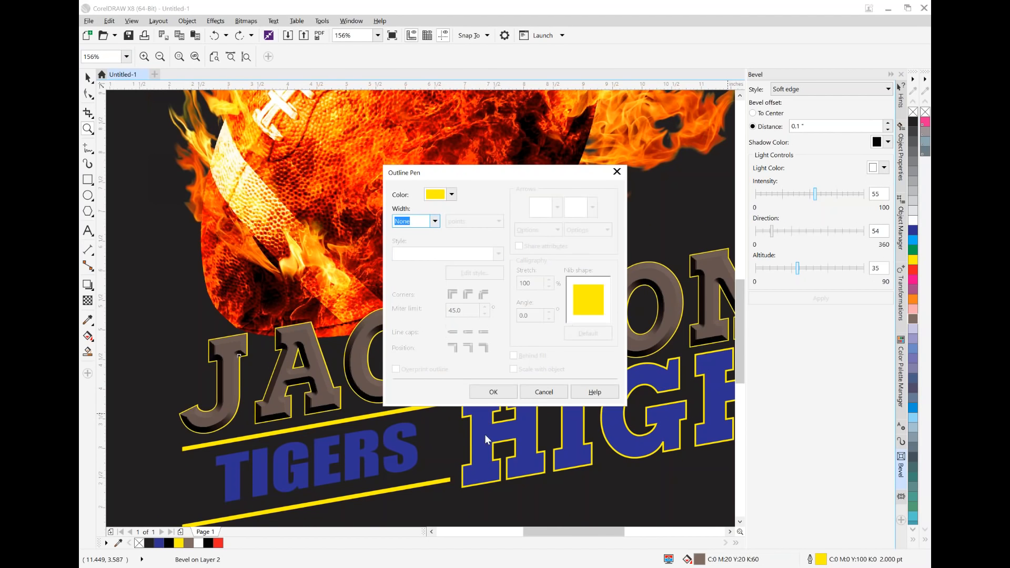
pyautogui.click(494, 392)
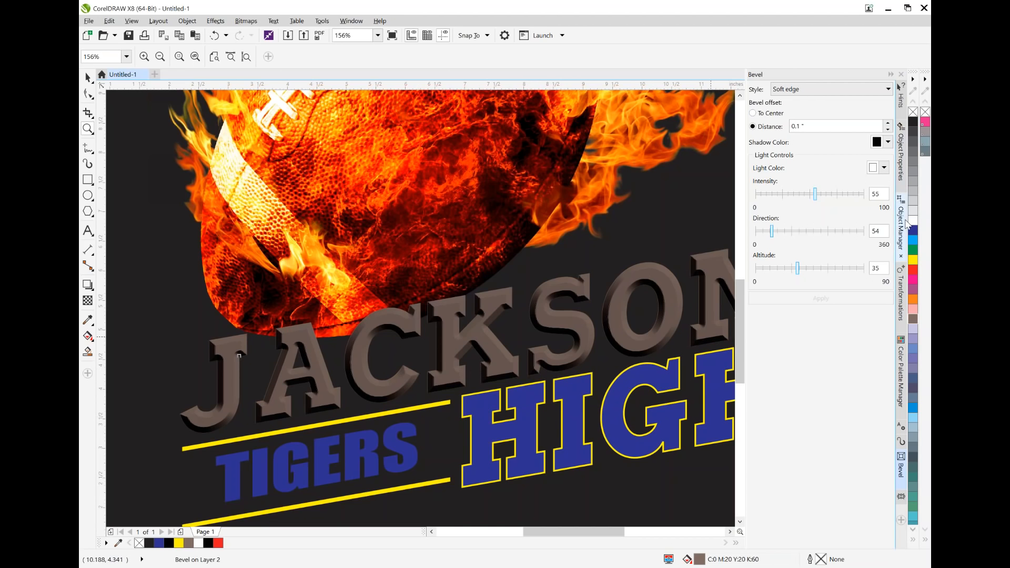
# Copy the beveled JACKSON lettering on Layer 2 and clear the selection
pyautogui.click(904, 223)
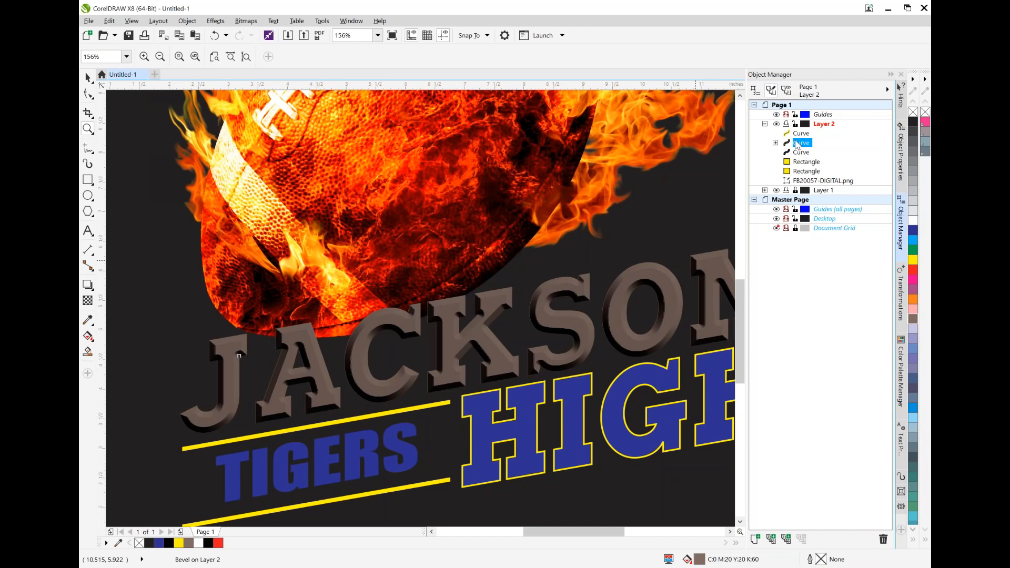
pyautogui.click(86, 75)
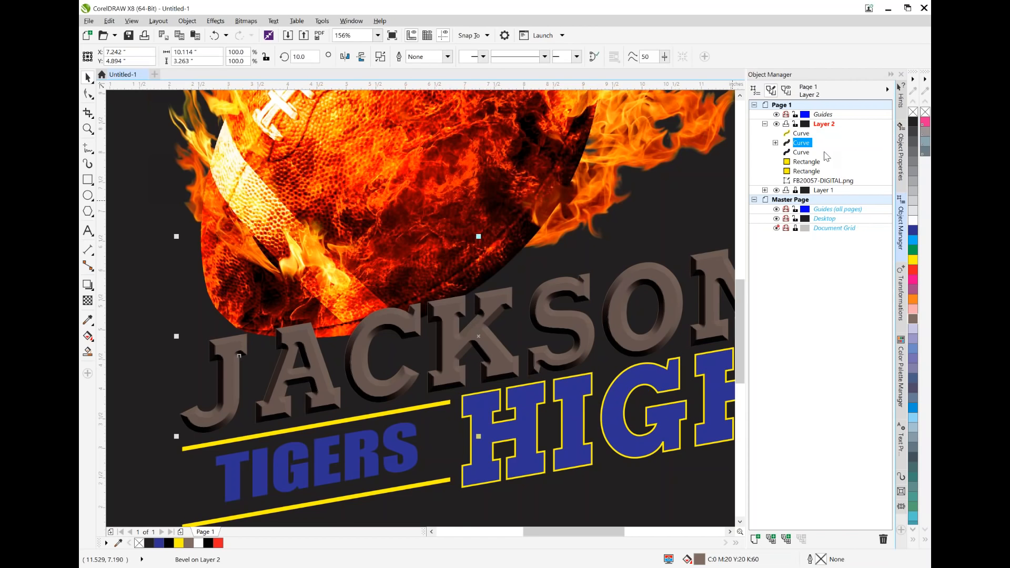
pyautogui.rightClick(806, 145)
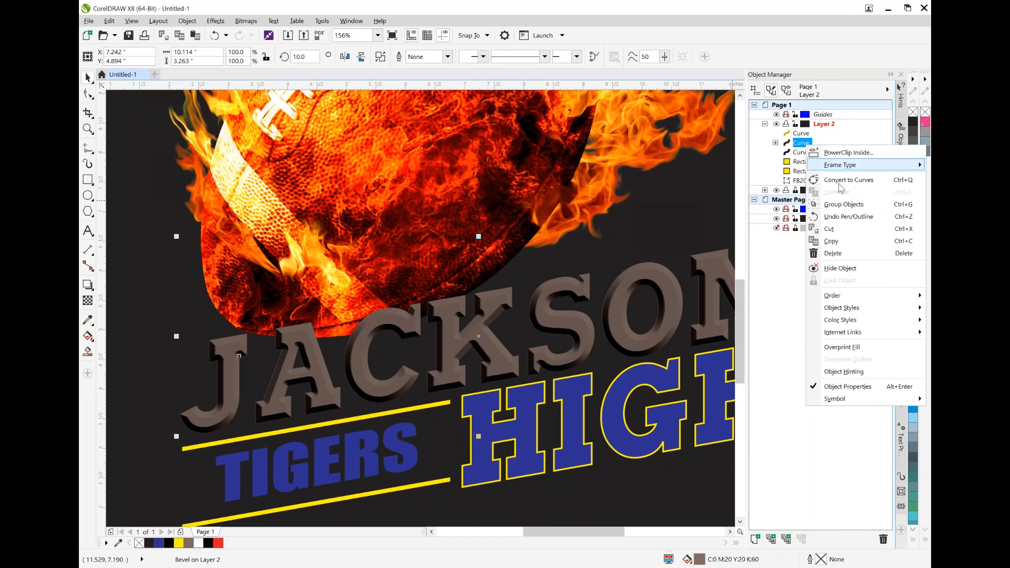
pyautogui.click(842, 242)
pyautogui.rightClick(803, 153)
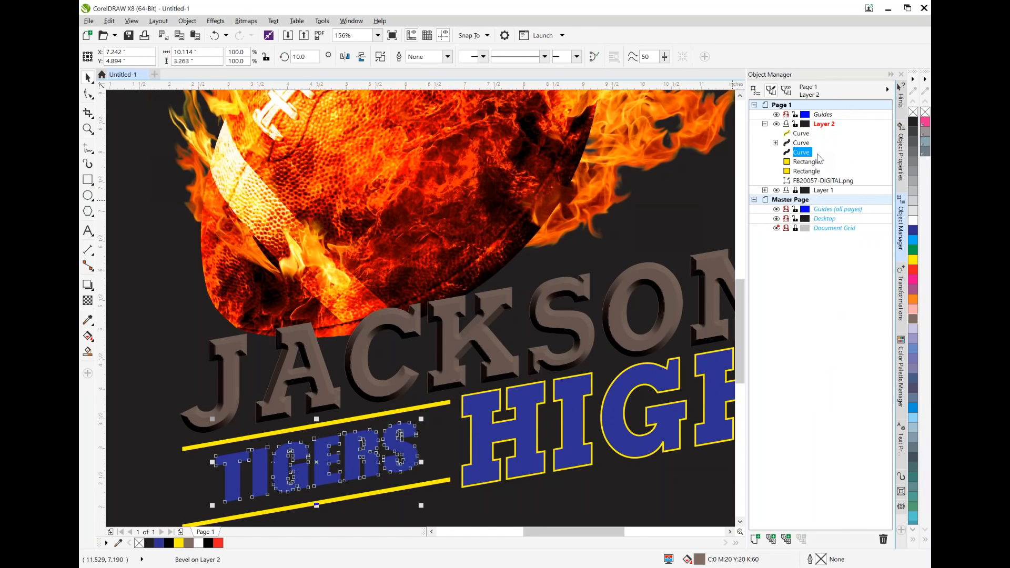
pyautogui.rightClick(803, 145)
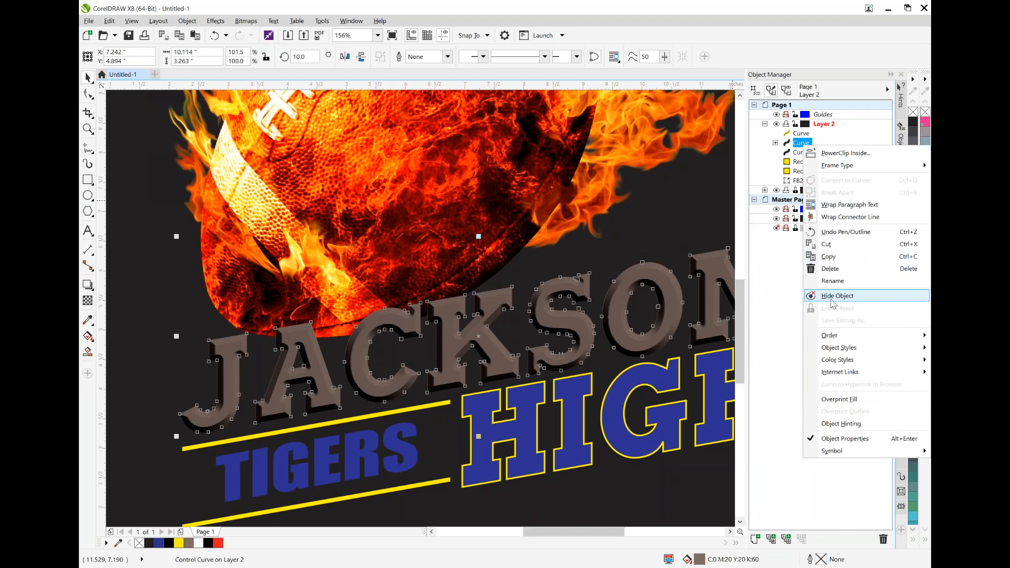
pyautogui.click(765, 331)
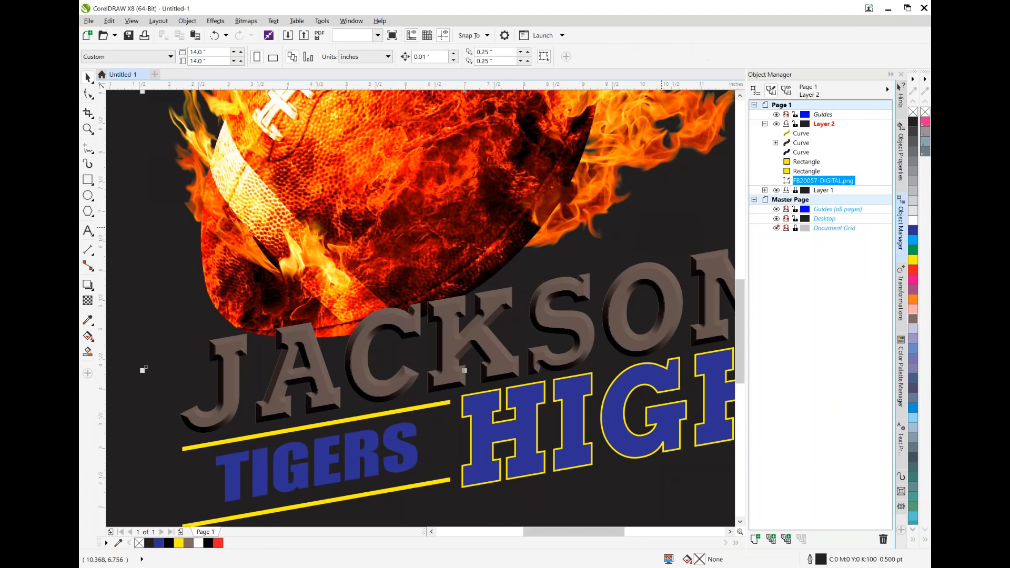
pyautogui.click(661, 229)
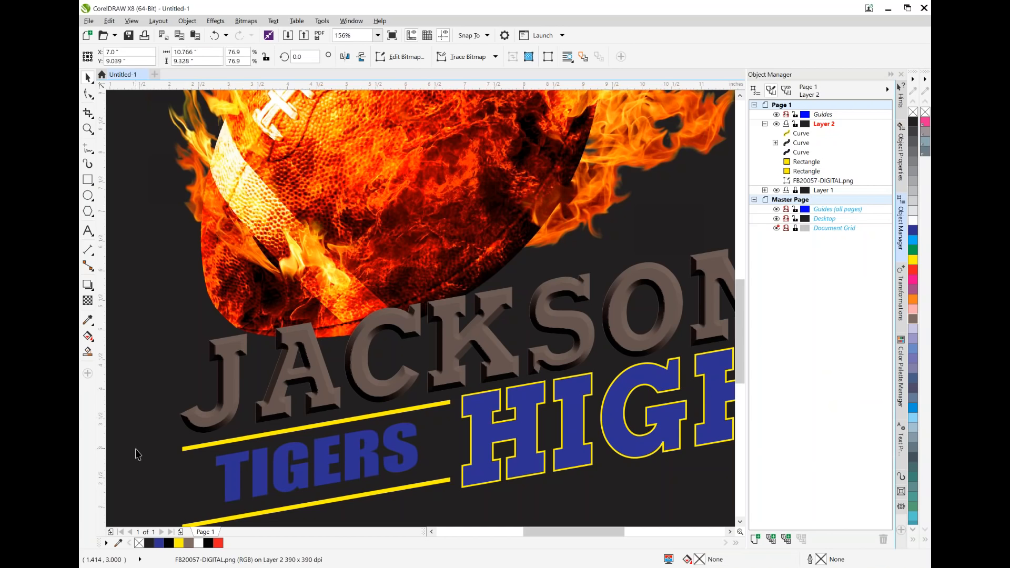
# Paste the beveled JACKSON copy and move it directly beneath the original in Layer 2's stacking order
pyautogui.rightClick(146, 436)
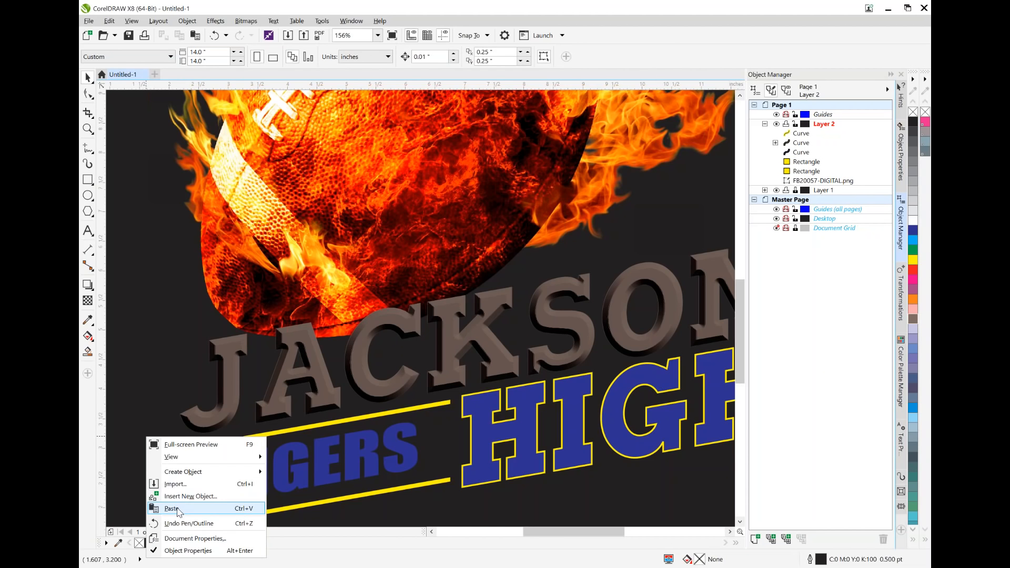
pyautogui.click(158, 509)
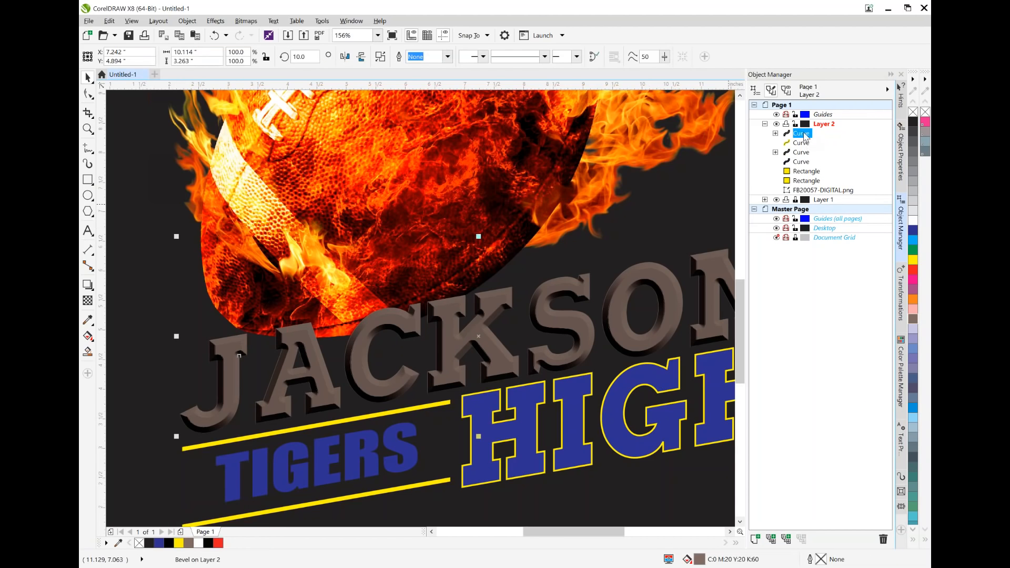
pyautogui.moveTo(807, 135); pyautogui.dragTo(805, 158)
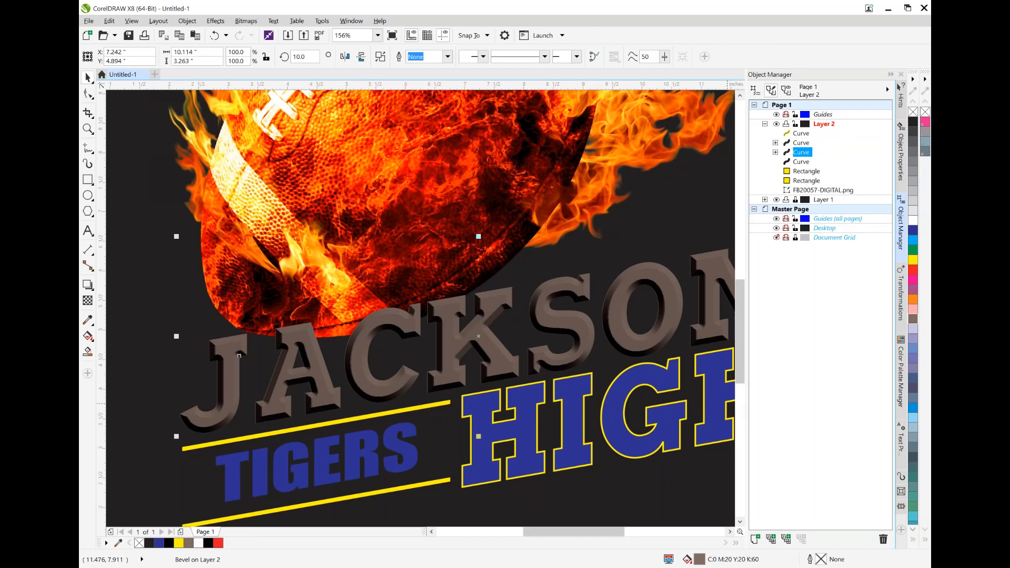
# Give the lower JACKSON copy a 2.0 pt yellow outline (C0 M0 Y100 K0)
pyautogui.doubleClick(821, 560)
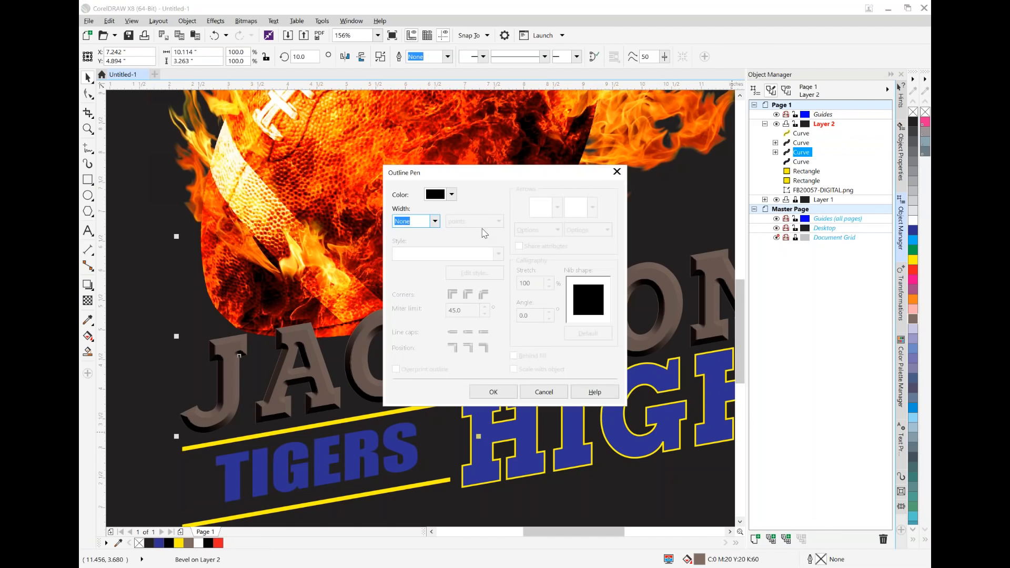
pyautogui.click(435, 222)
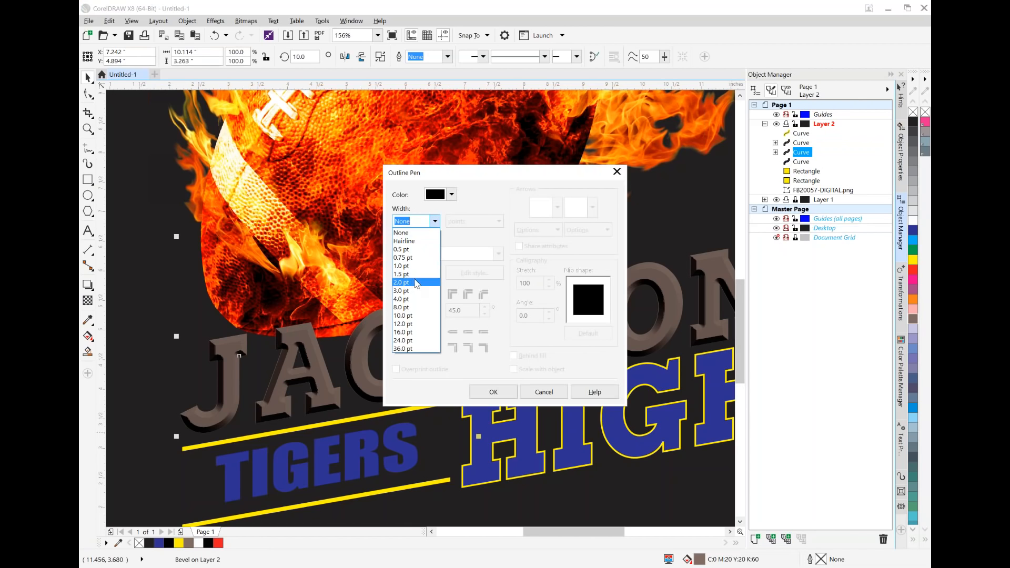
pyautogui.click(418, 282)
pyautogui.click(452, 195)
pyautogui.click(480, 224)
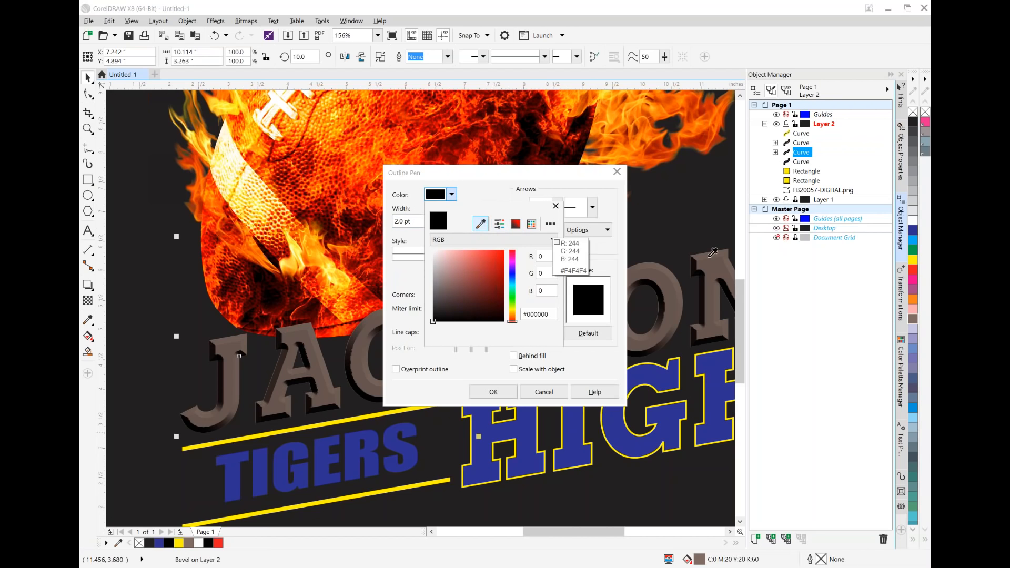
pyautogui.click(914, 257)
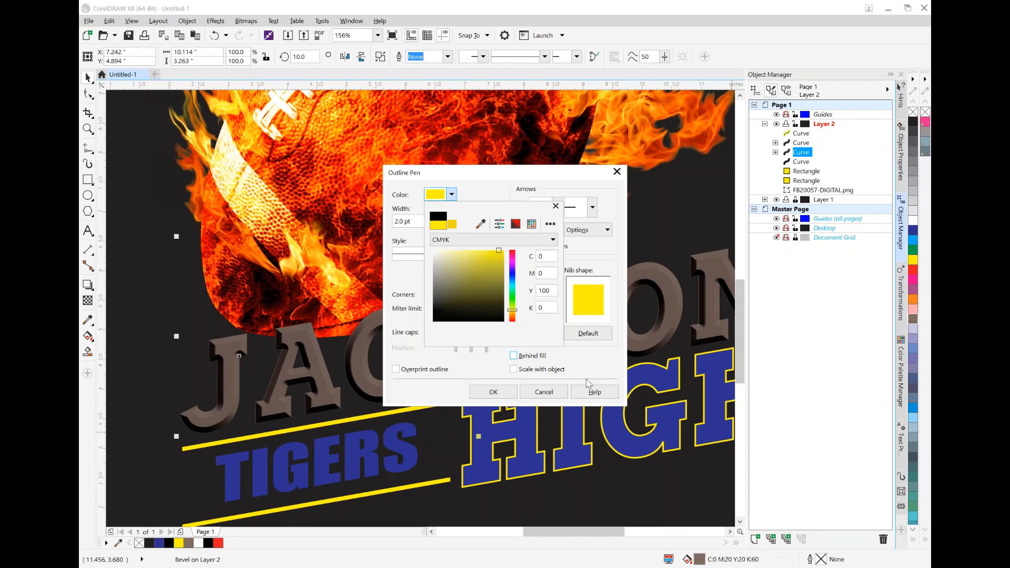
pyautogui.click(503, 396)
pyautogui.click(507, 396)
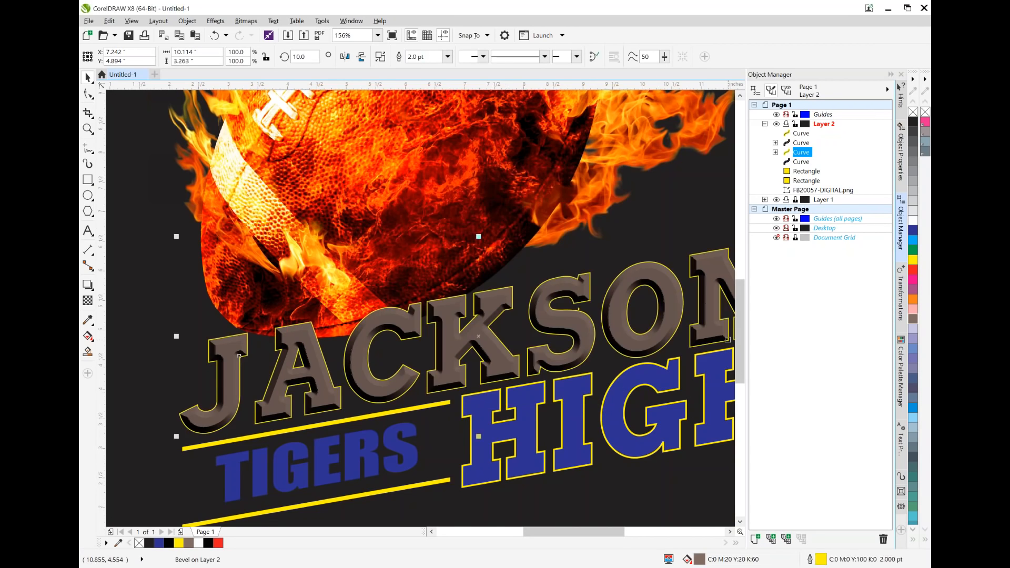
# Try to convert the upper JACKSON curve to a 300 dpi RGB bitmap with transparent background, and undo the conversion
pyautogui.click(801, 142)
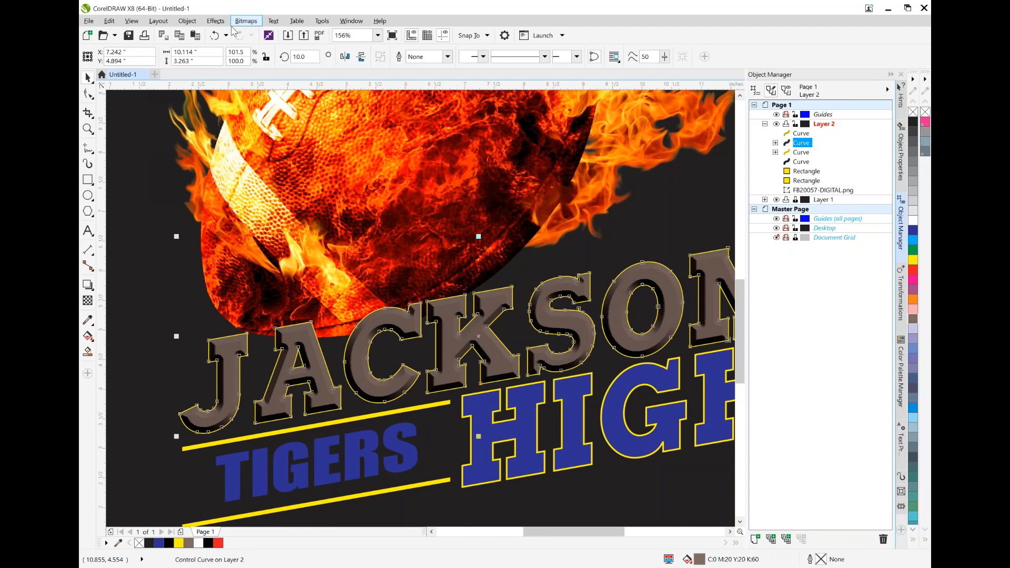
pyautogui.click(247, 21)
pyautogui.click(265, 36)
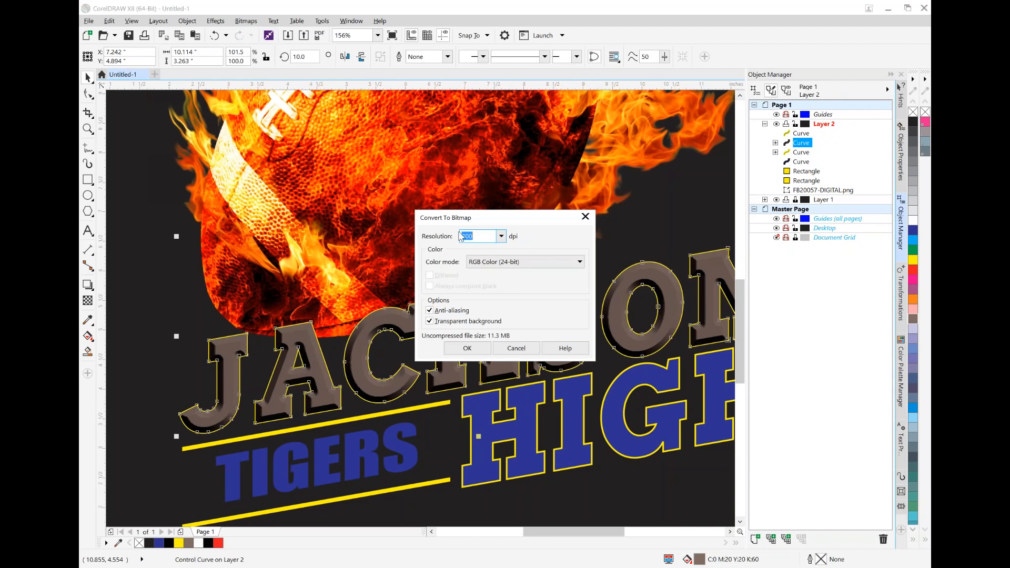
pyautogui.click(480, 348)
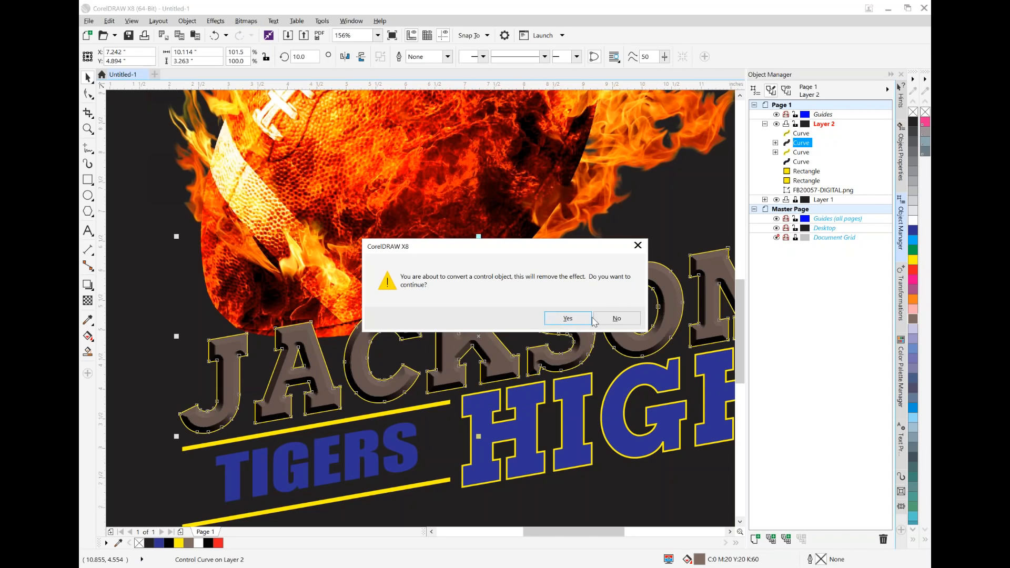
pyautogui.click(568, 318)
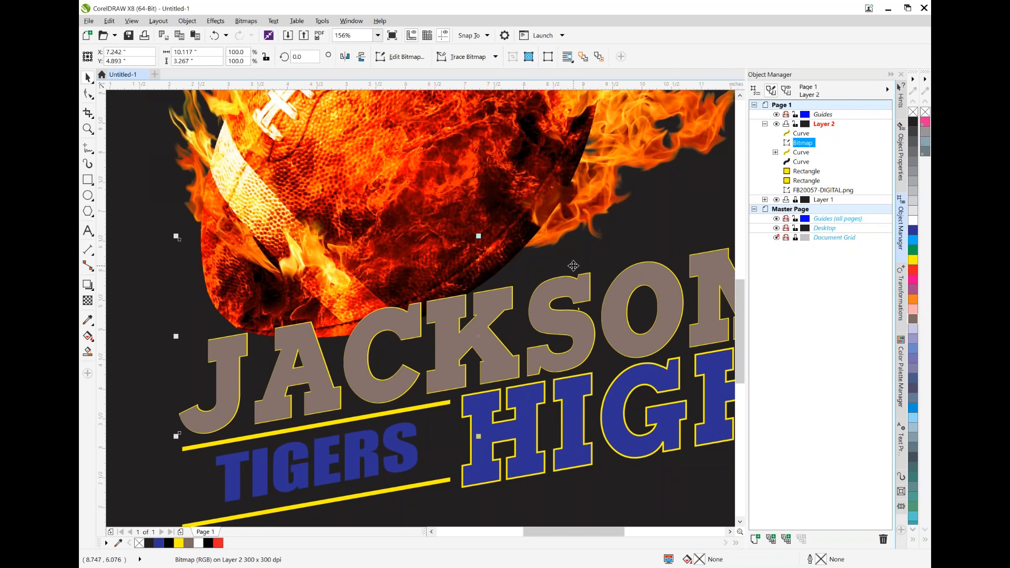
pyautogui.hotkey('ctrl', 'z')
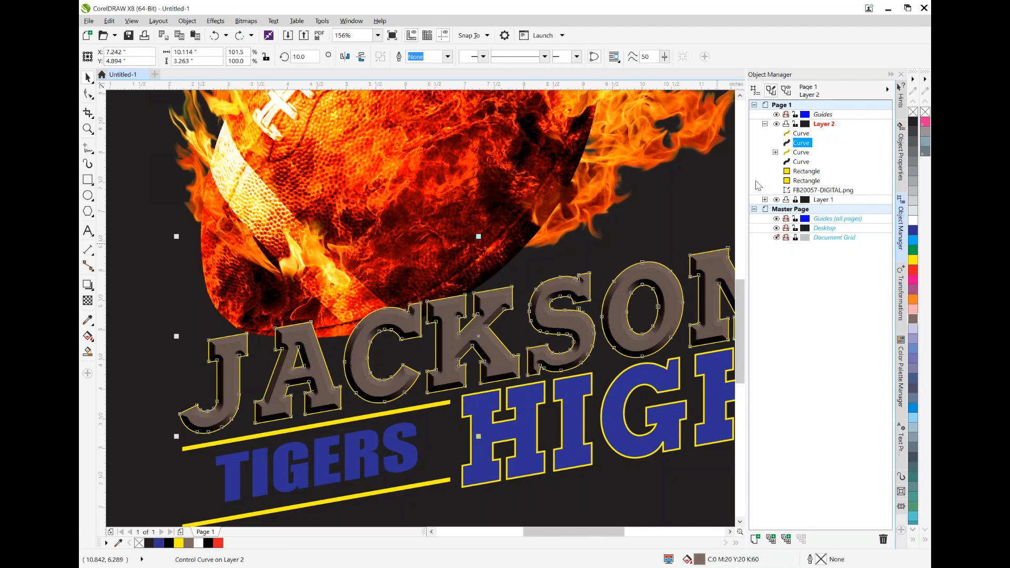
# Try the bitmap conversion of the upper JACKSON curve again, cancel it, and undo the removal of its bevel
pyautogui.click(805, 152)
pyautogui.click(260, 22)
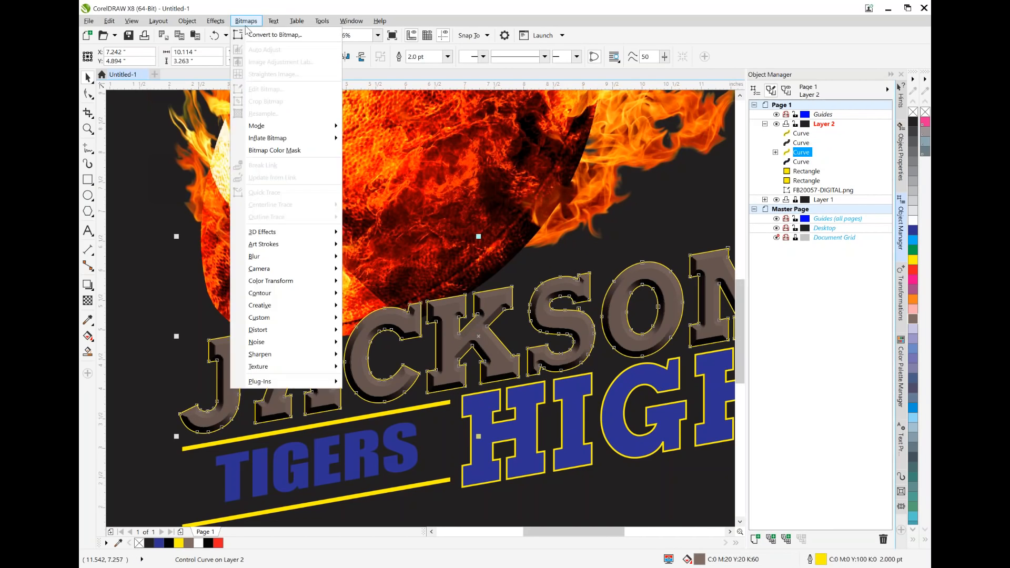
pyautogui.click(247, 21)
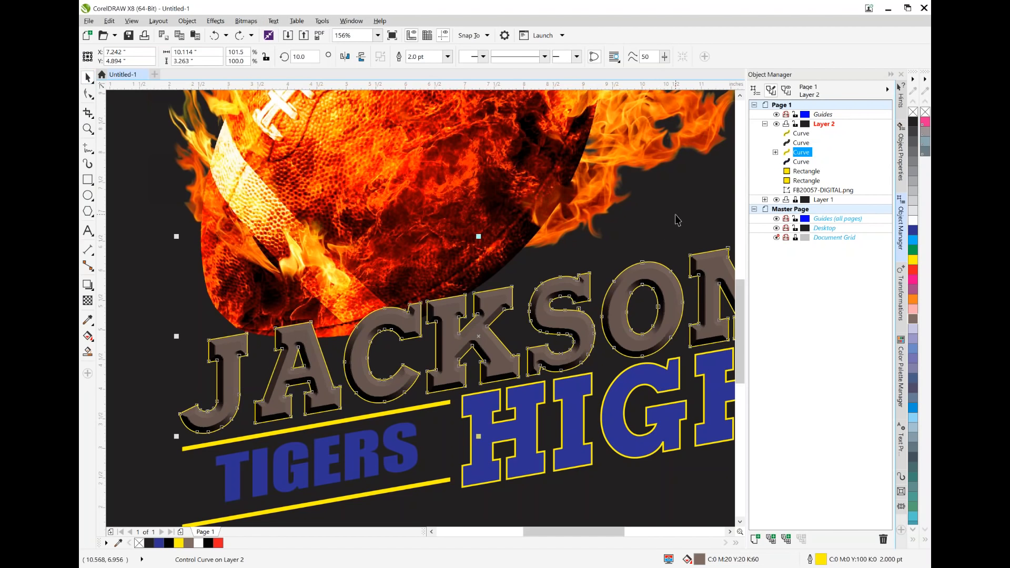
pyautogui.click(823, 190)
pyautogui.click(801, 143)
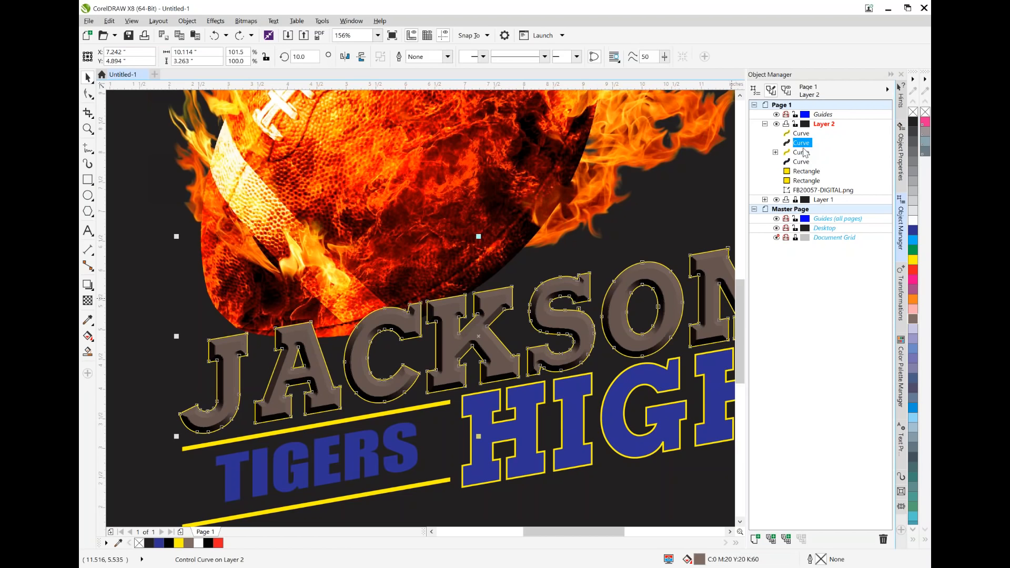
pyautogui.click(243, 21)
pyautogui.click(261, 33)
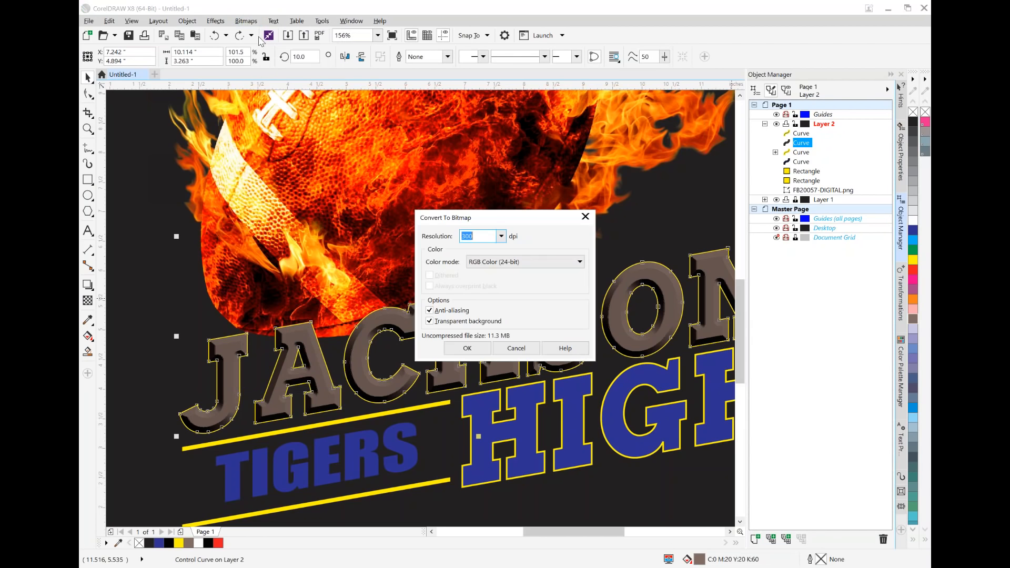
pyautogui.click(468, 348)
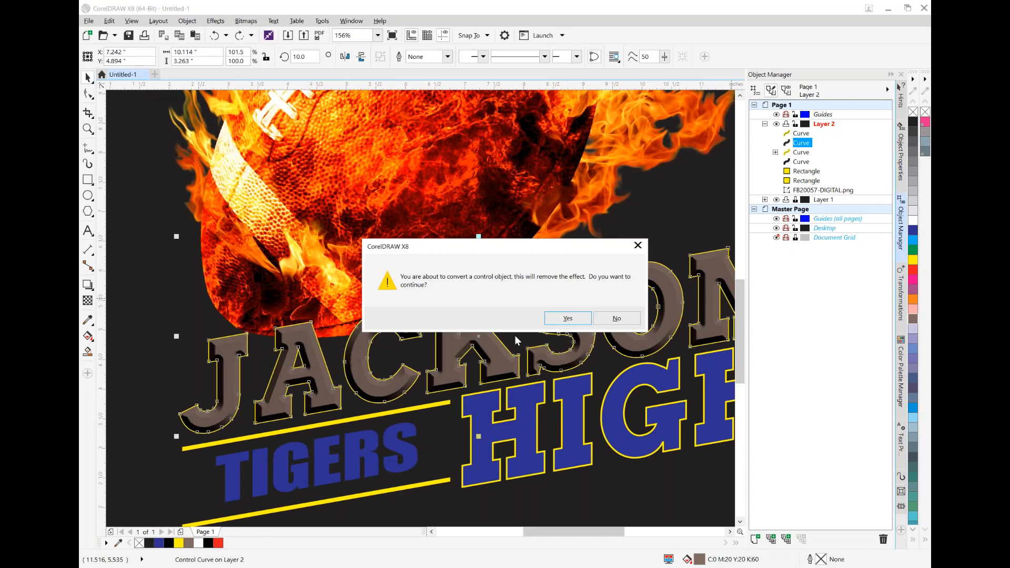
pyautogui.click(626, 320)
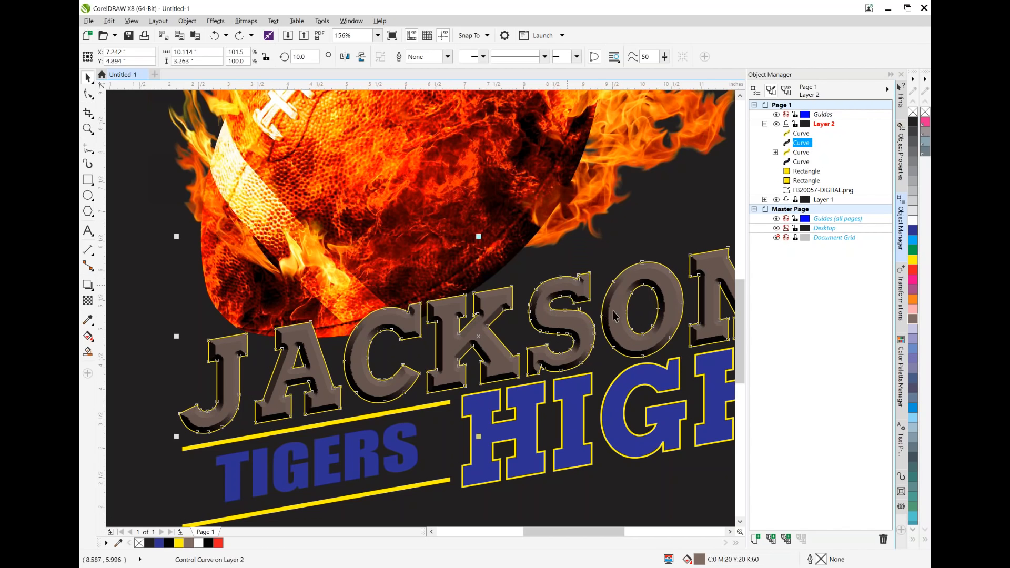
pyautogui.rightClick(573, 327)
pyautogui.click(613, 382)
# Paste another copy of the beveled, outline-free JACKSON lettering on top of Layer 2
pyautogui.click(689, 219)
pyautogui.rightClick(695, 206)
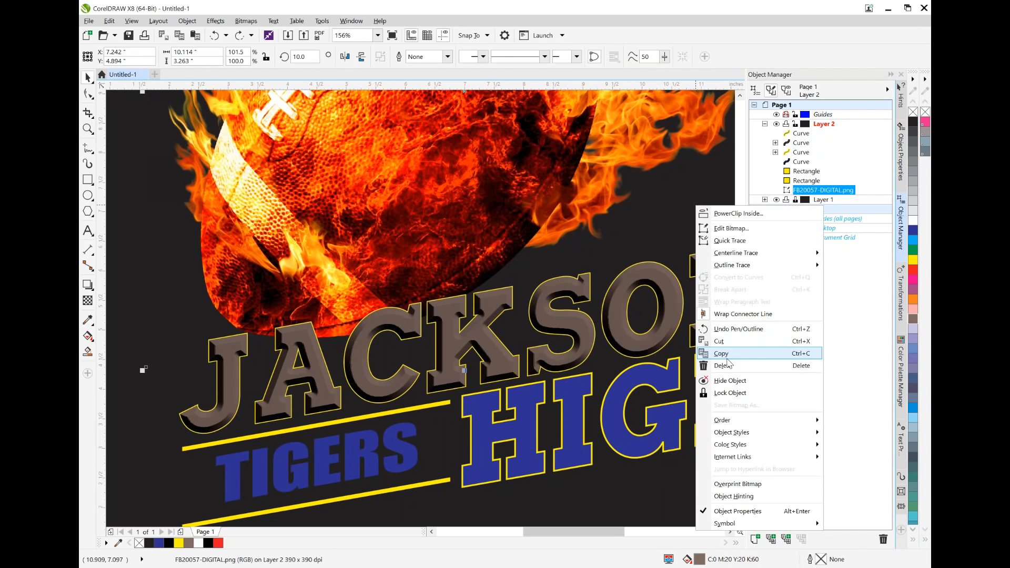
pyautogui.press('Escape')
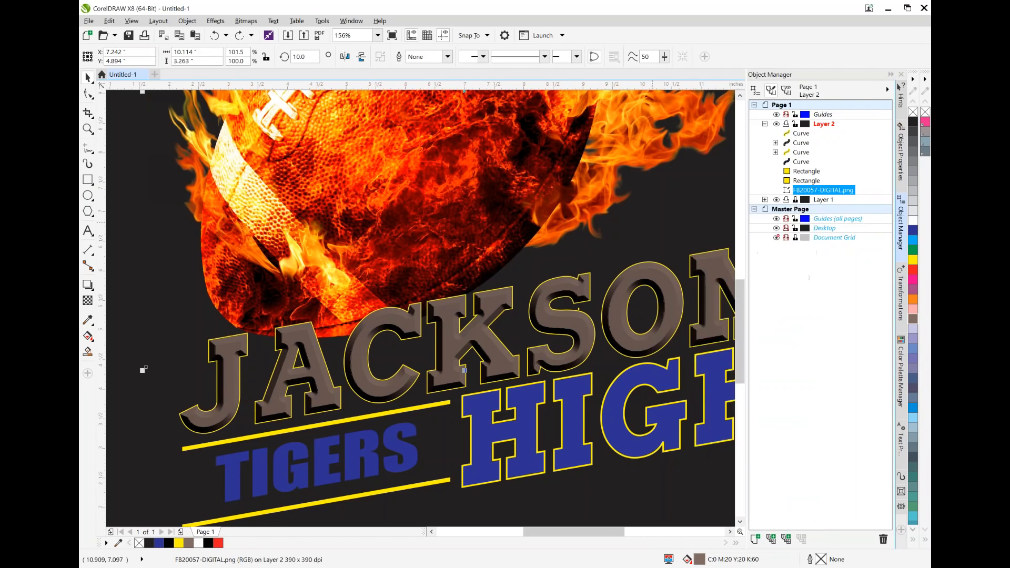
pyautogui.rightClick(138, 447)
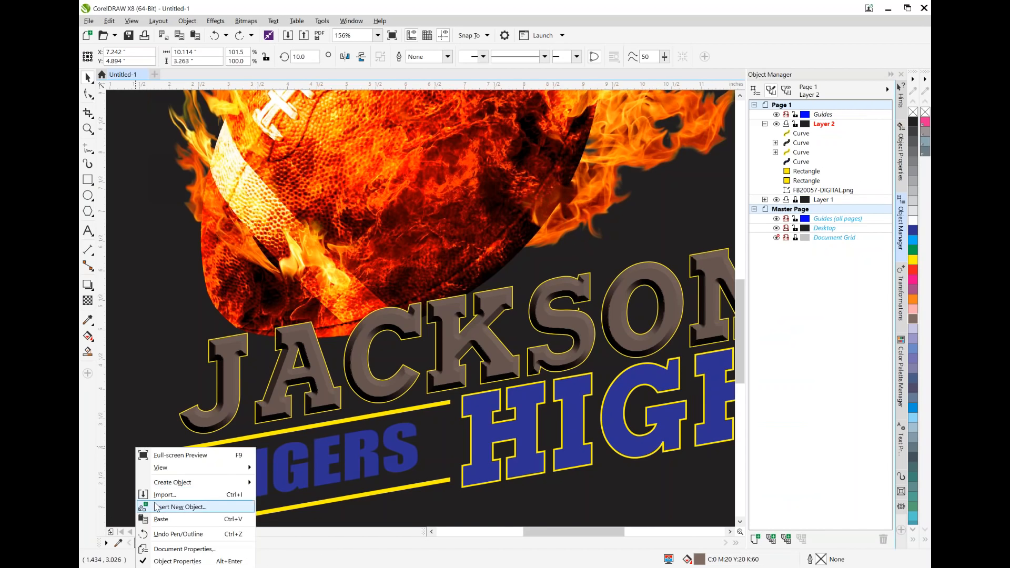
pyautogui.click(172, 520)
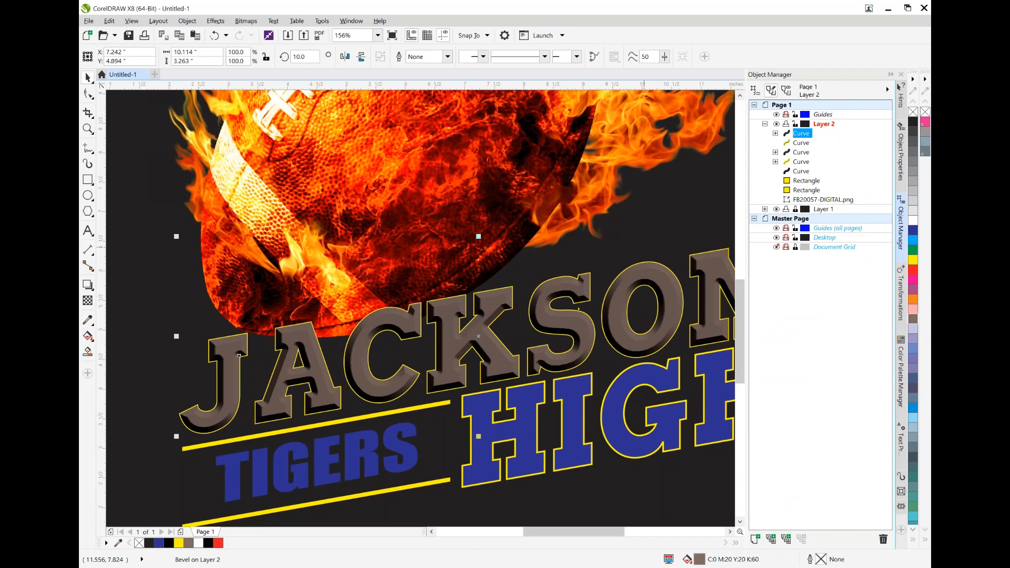
# Convert the pasted JACKSON copy to a 300 dpi RGB Color (24-bit) bitmap with anti-aliasing and transparent background
pyautogui.click(246, 21)
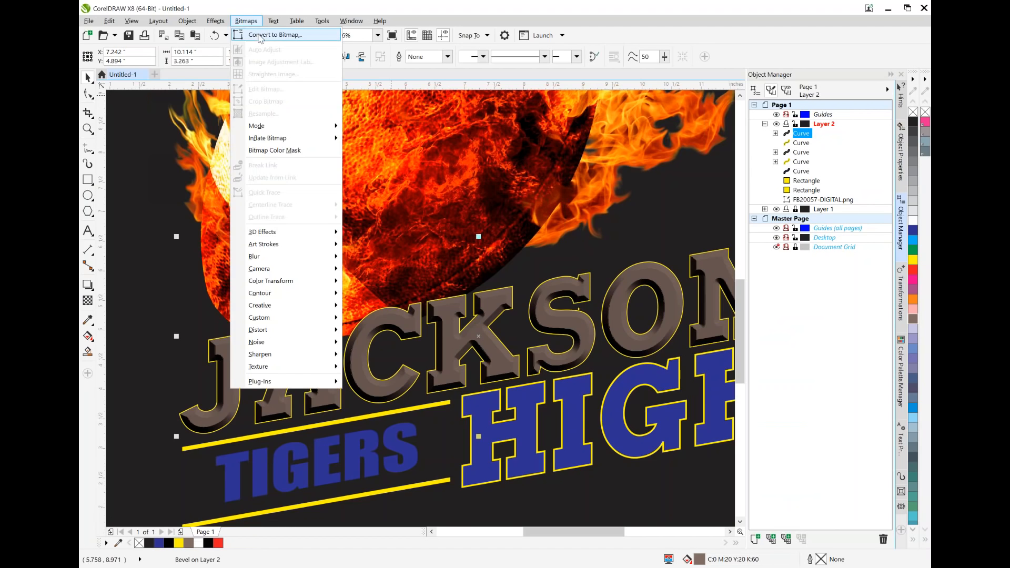
pyautogui.click(261, 36)
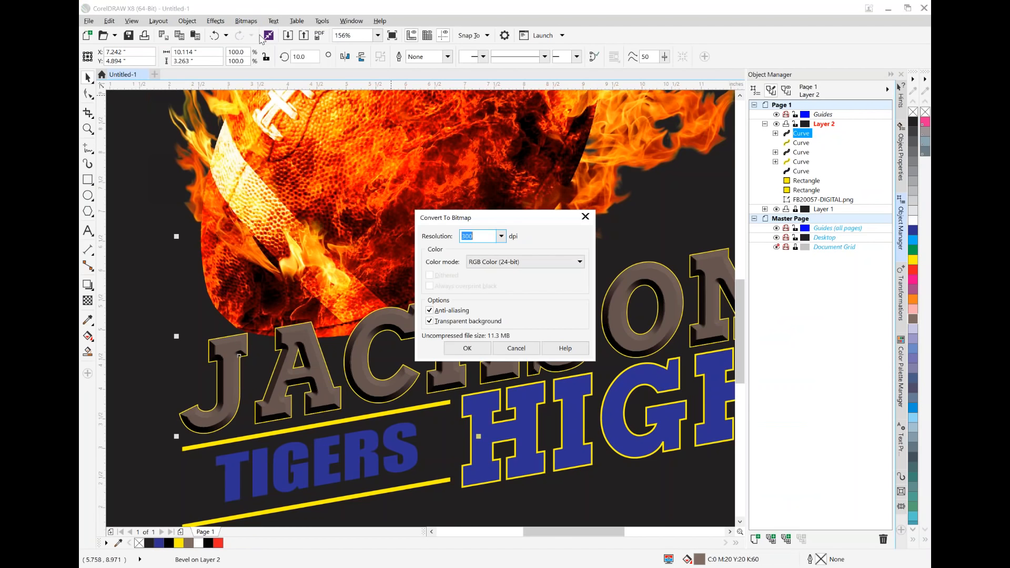
pyautogui.click(543, 264)
pyautogui.click(579, 261)
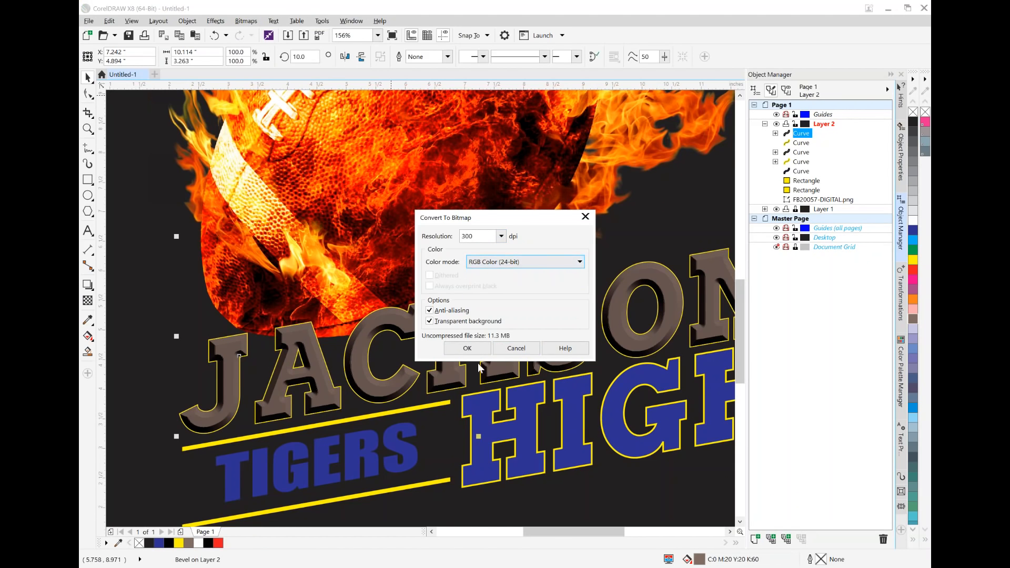
pyautogui.click(466, 349)
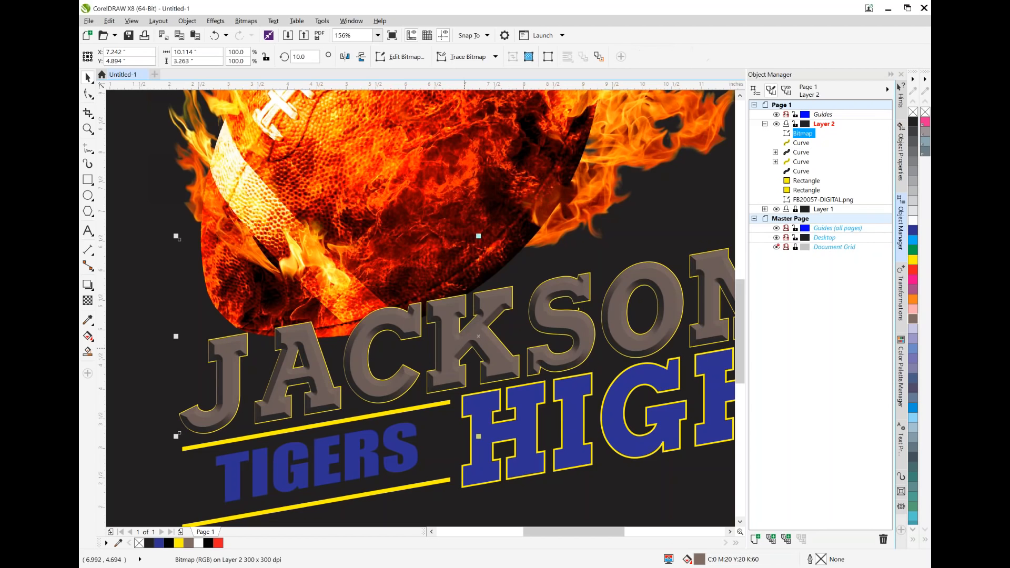
# Apply the Elephant Skin texture to the JACKSON bitmap with age 82, randomize value 75 and black color
pyautogui.click(801, 152)
pyautogui.click(800, 133)
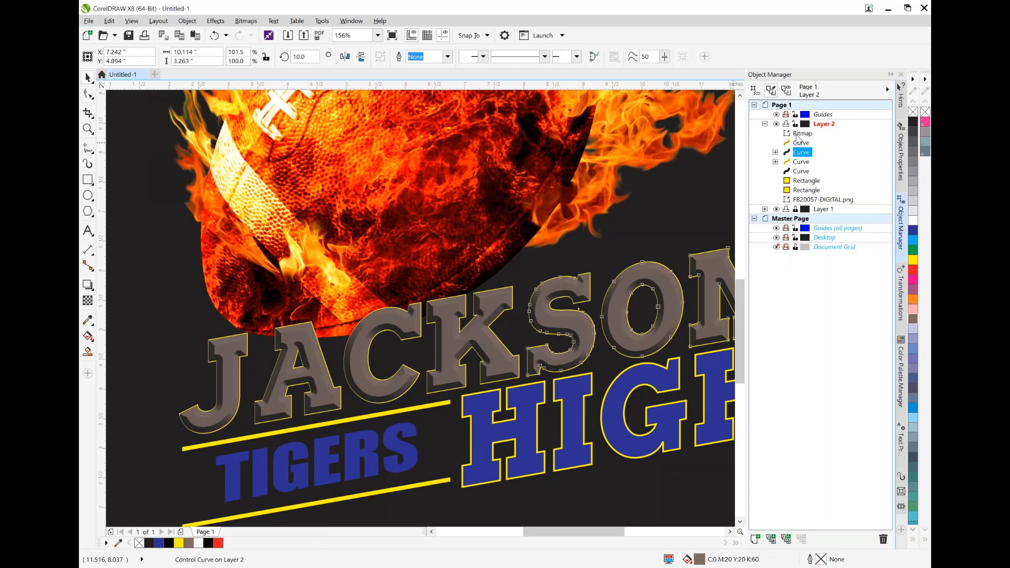
pyautogui.click(245, 22)
pyautogui.moveTo(295, 368)
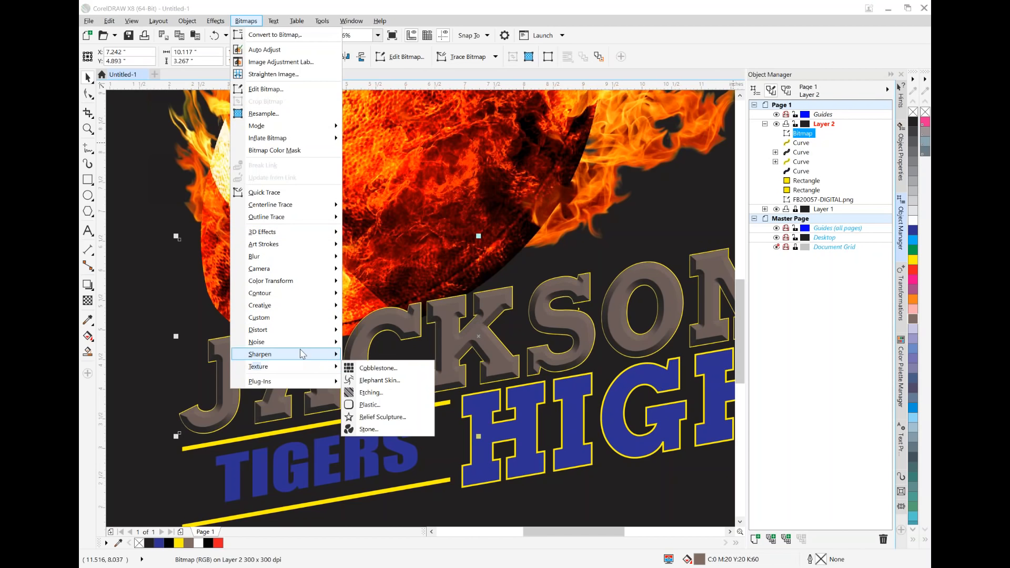
pyautogui.click(384, 380)
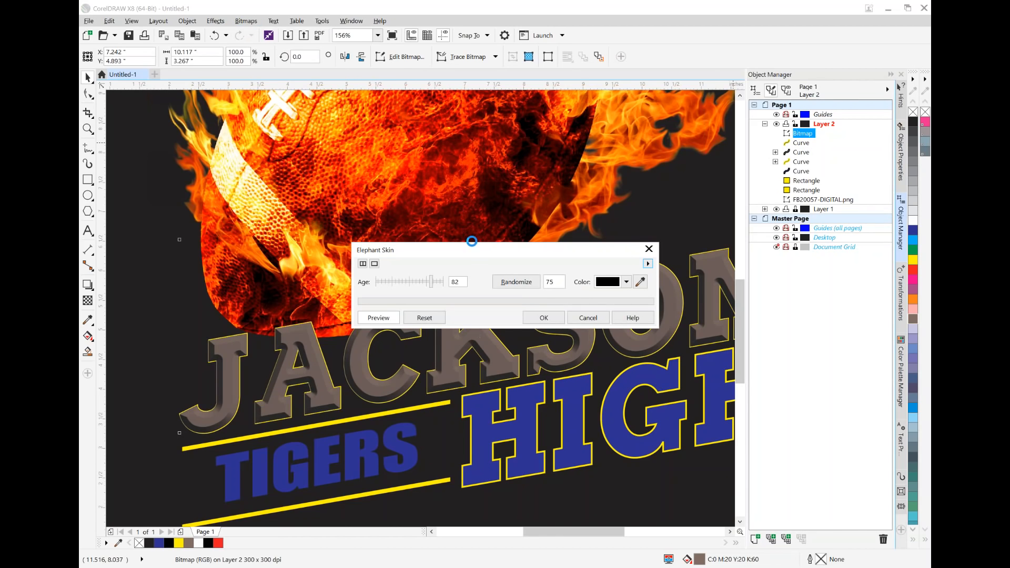
pyautogui.click(556, 318)
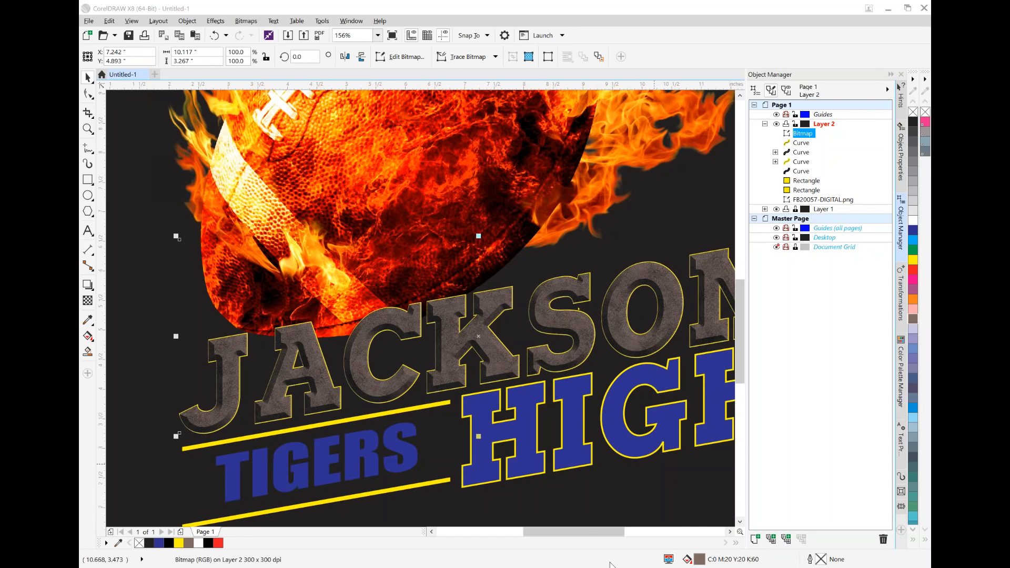
# Switch to Microsoft Edge to view the Corel Digital Code PDF and the Great Dane Graphics home page
pyautogui.moveTo(504, 567)
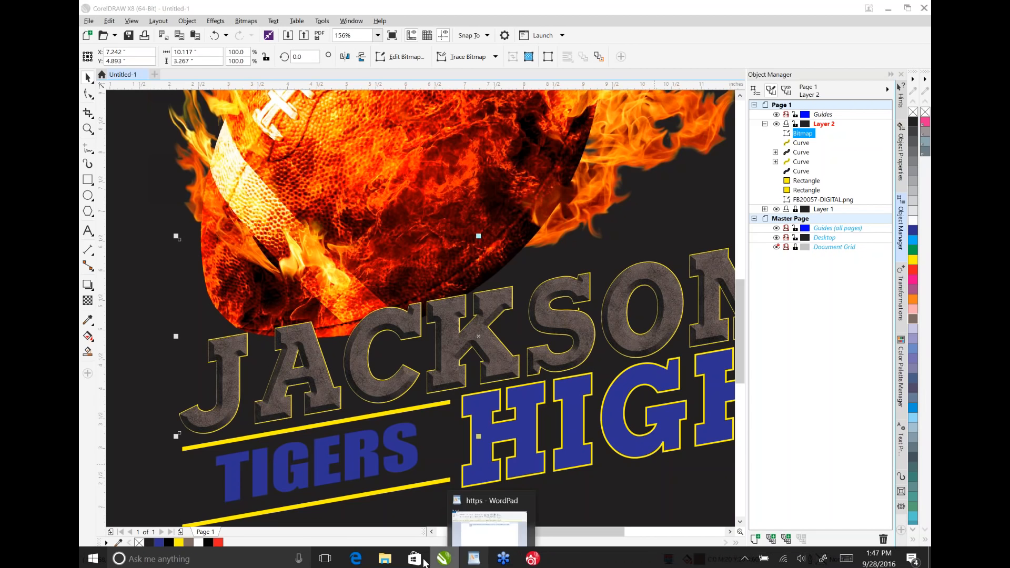
pyautogui.moveTo(355, 558)
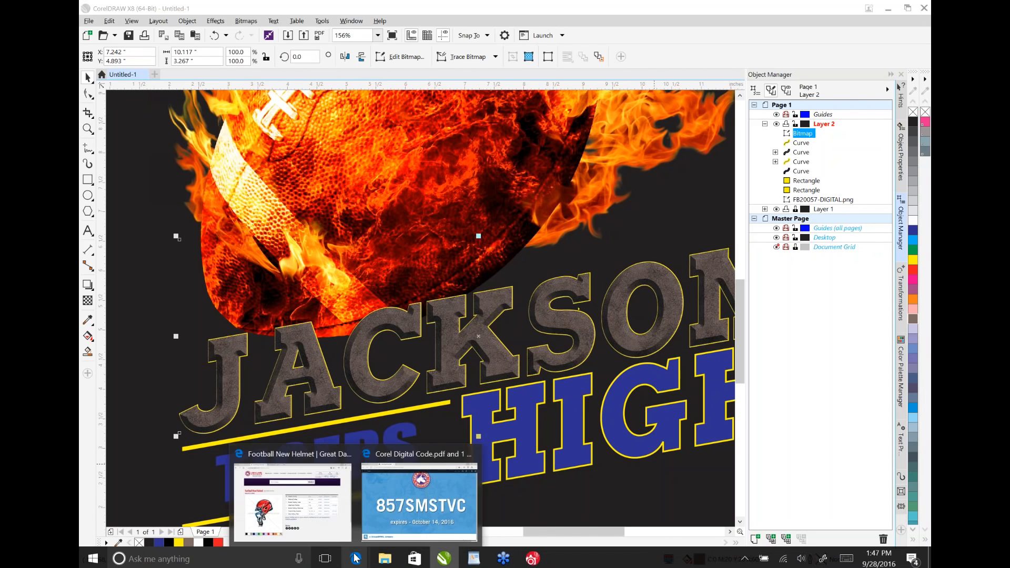
pyautogui.click(400, 491)
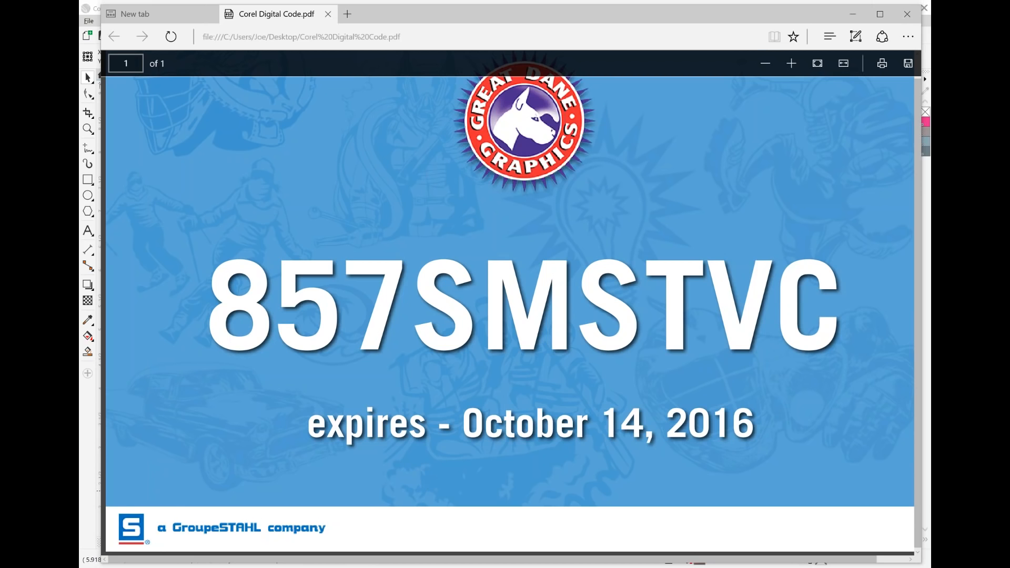
pyautogui.moveTo(216, 566)
pyautogui.moveTo(357, 558)
pyautogui.click(301, 484)
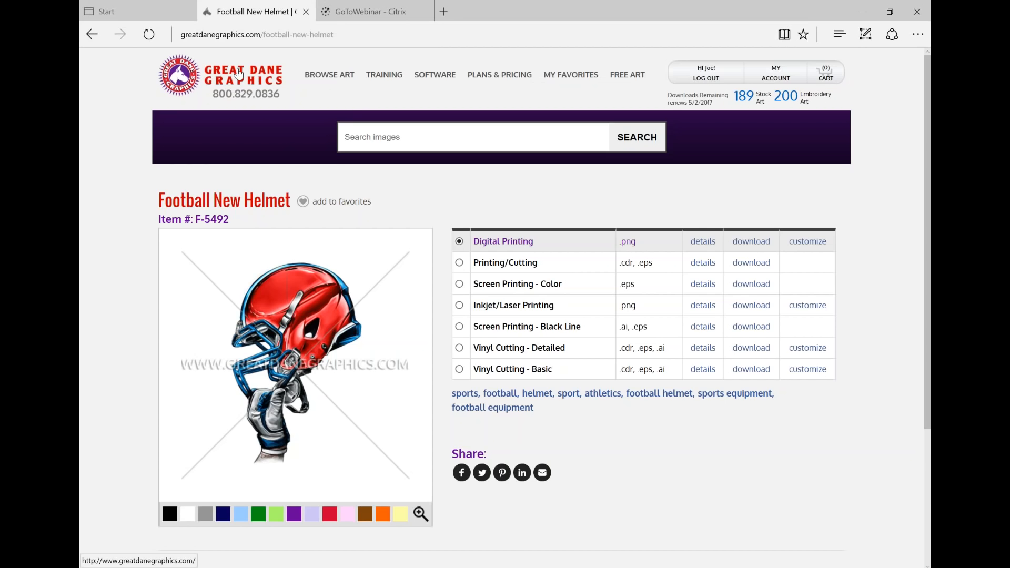
pyautogui.click(179, 76)
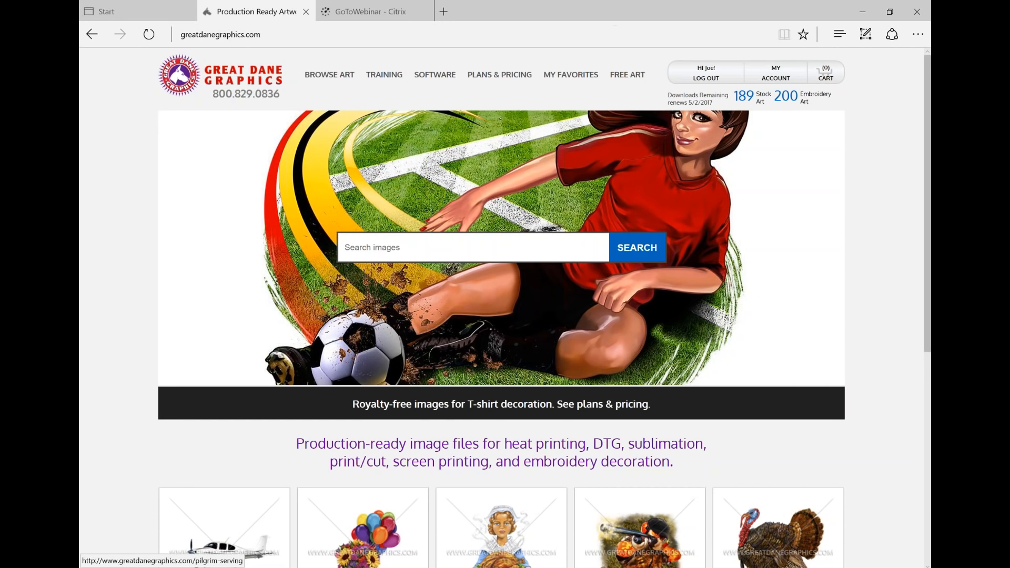
# View the Corel Digital Code PDF again and switch back to the Untitled-1 drawing in CorelDRAW
pyautogui.moveTo(445, 566)
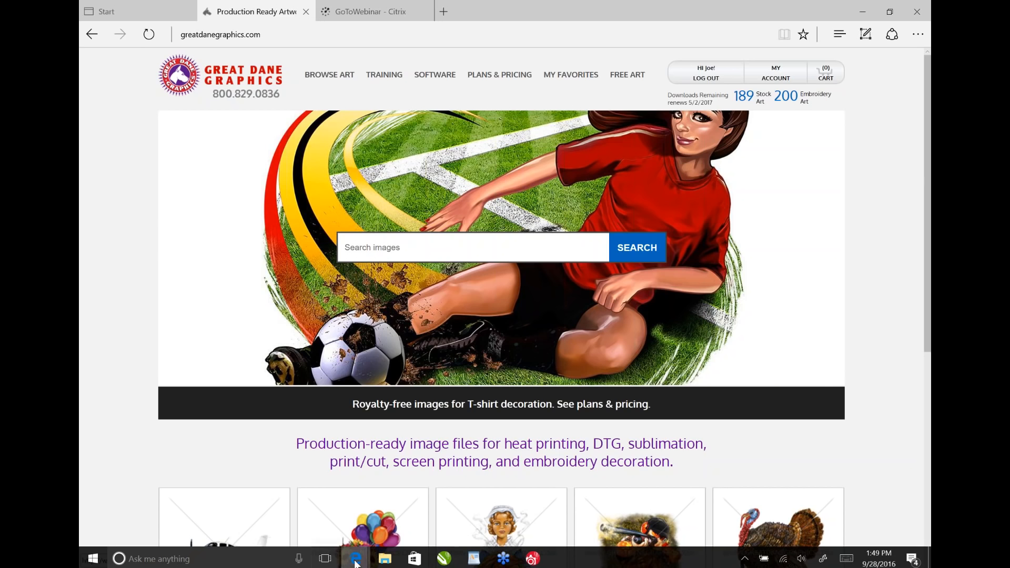
pyautogui.moveTo(355, 561)
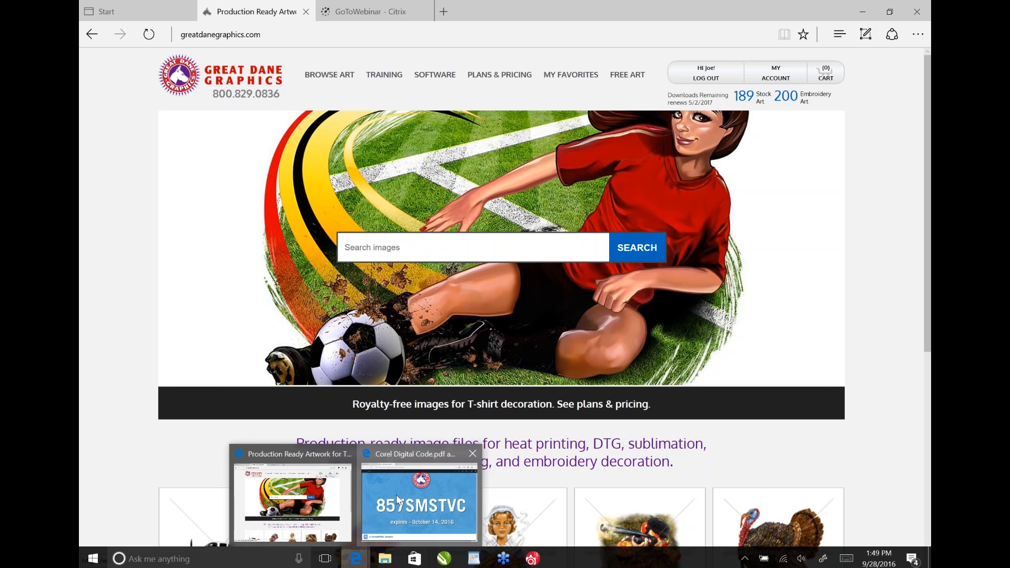
pyautogui.click(396, 495)
pyautogui.moveTo(327, 564)
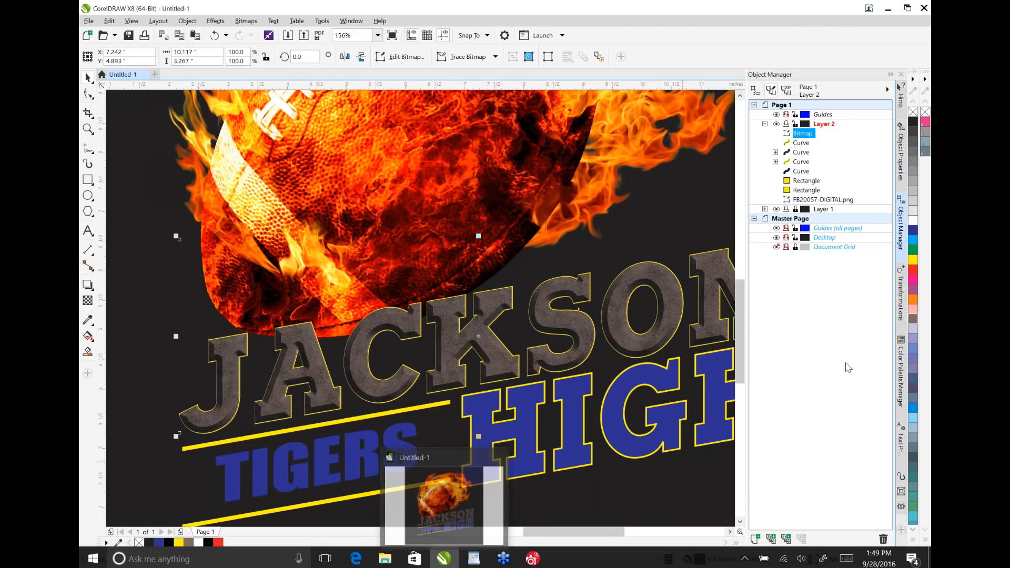
pyautogui.click(444, 500)
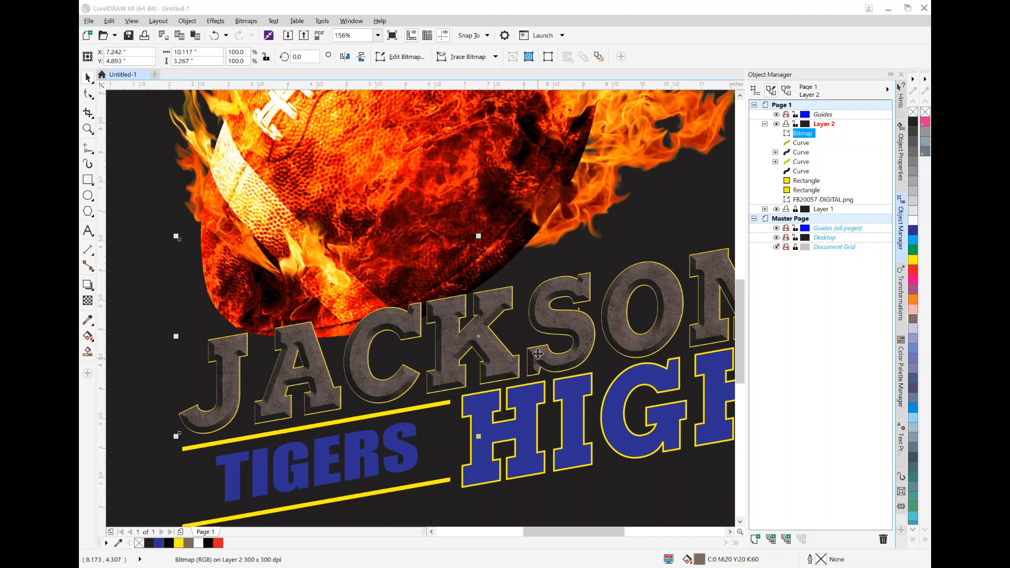
# Delete the textured JACKSON bitmap and the outline-free beveled JACKSON copy from Layer 2
pyautogui.click(89, 130)
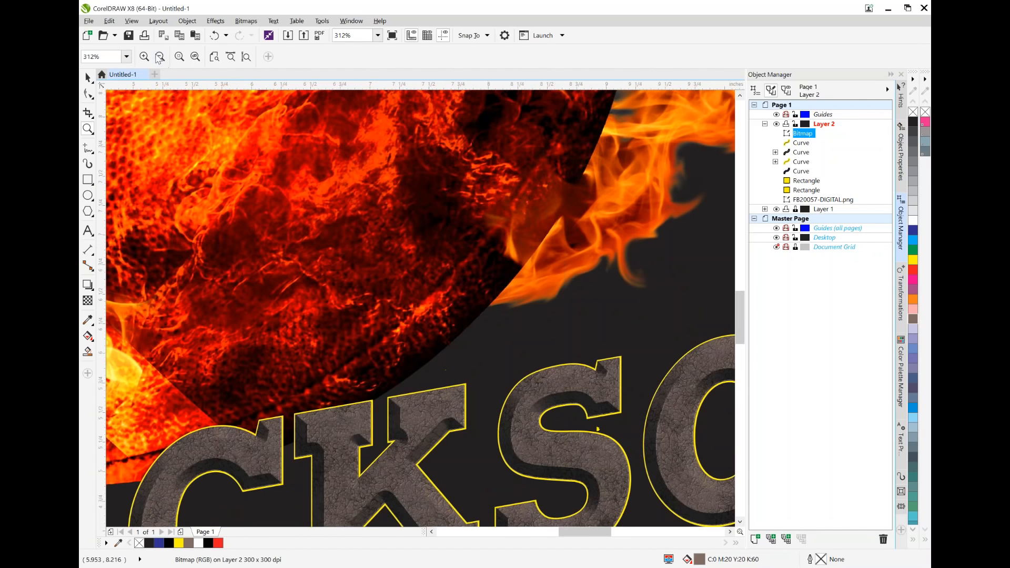
pyautogui.click(160, 57)
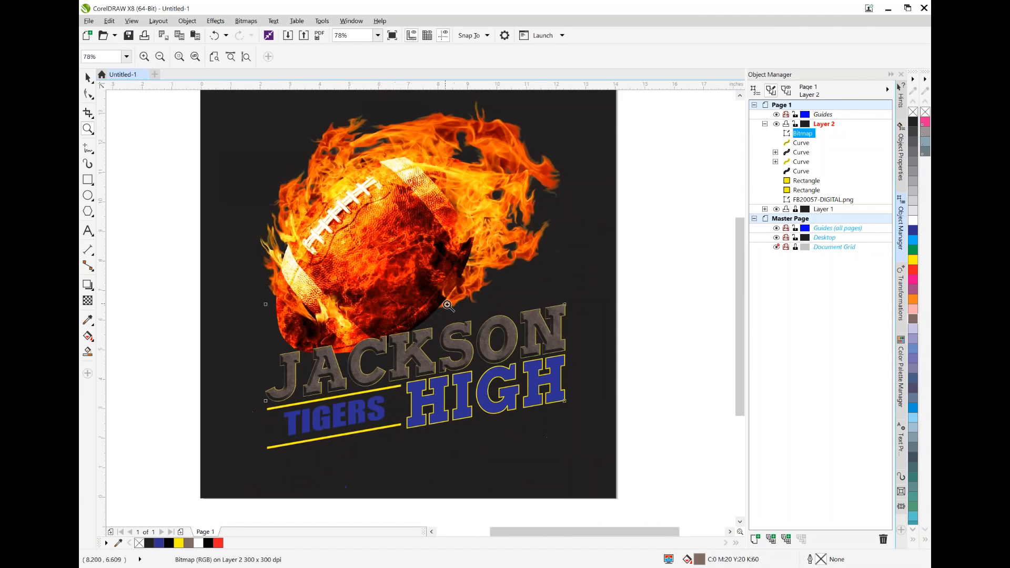
pyautogui.click(88, 78)
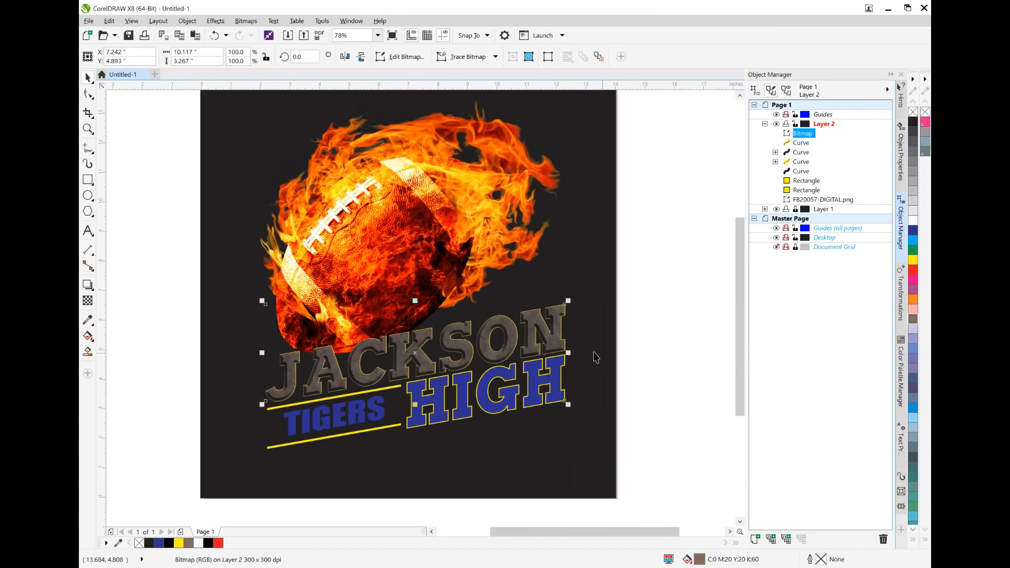
pyautogui.click(549, 329)
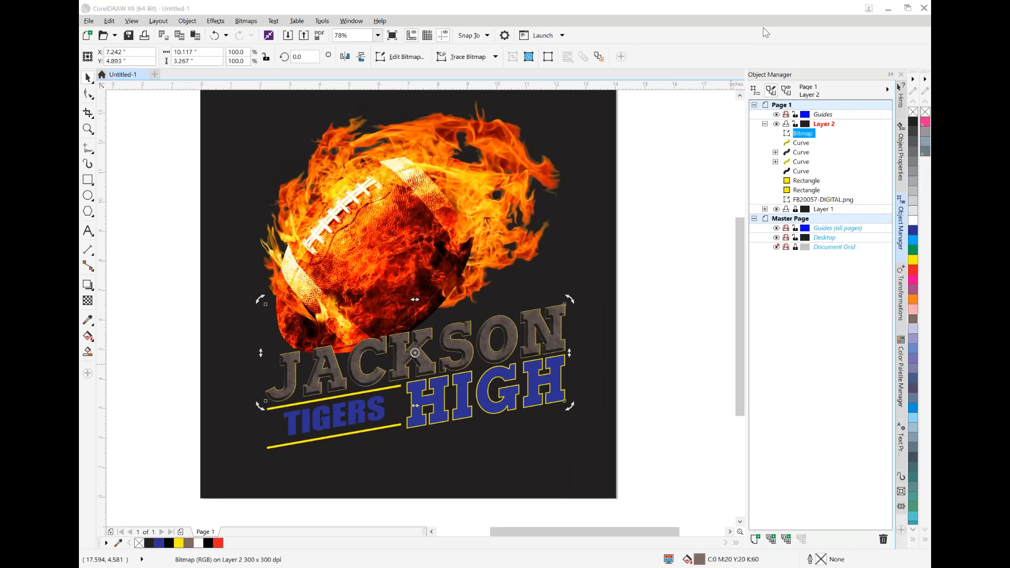
pyautogui.click(802, 143)
pyautogui.click(803, 133)
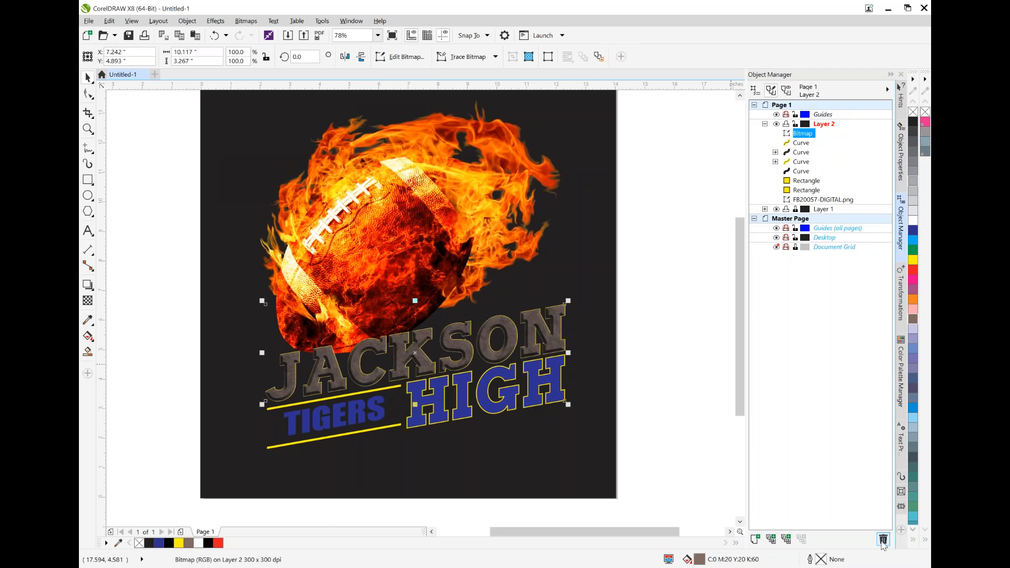
pyautogui.click(883, 541)
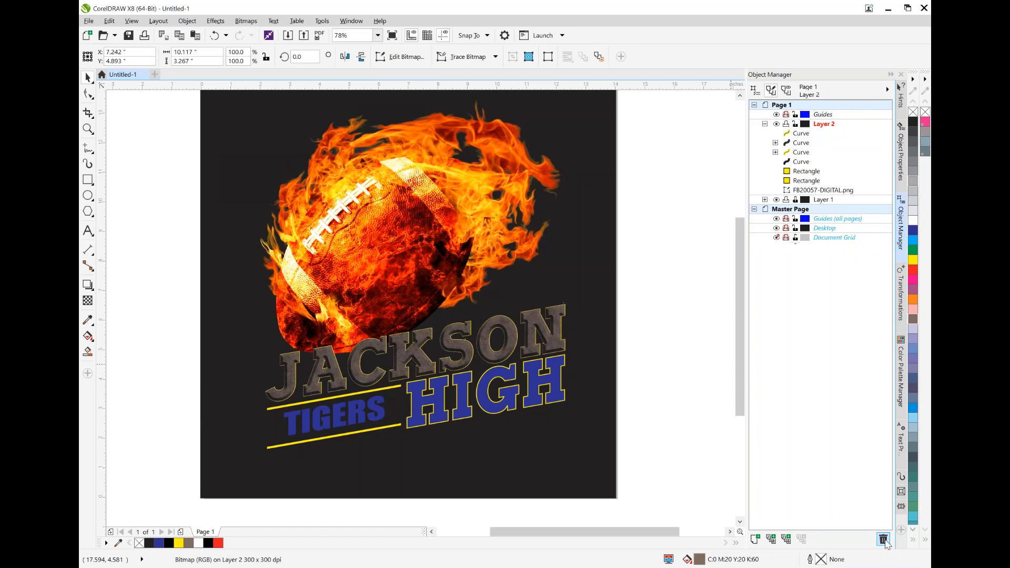
pyautogui.click(806, 145)
pyautogui.click(883, 540)
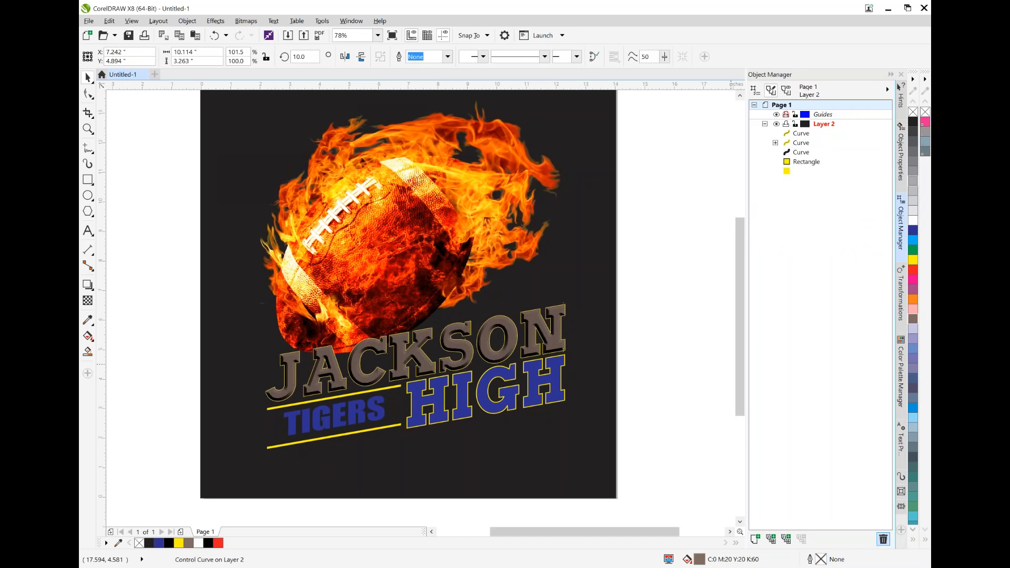
pyautogui.click(807, 144)
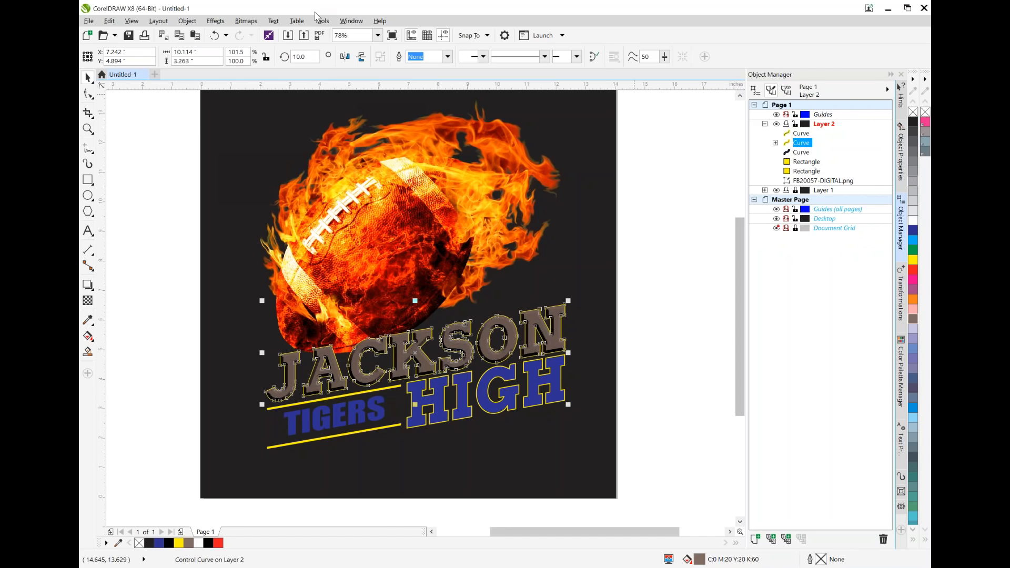
pyautogui.click(814, 152)
pyautogui.click(776, 142)
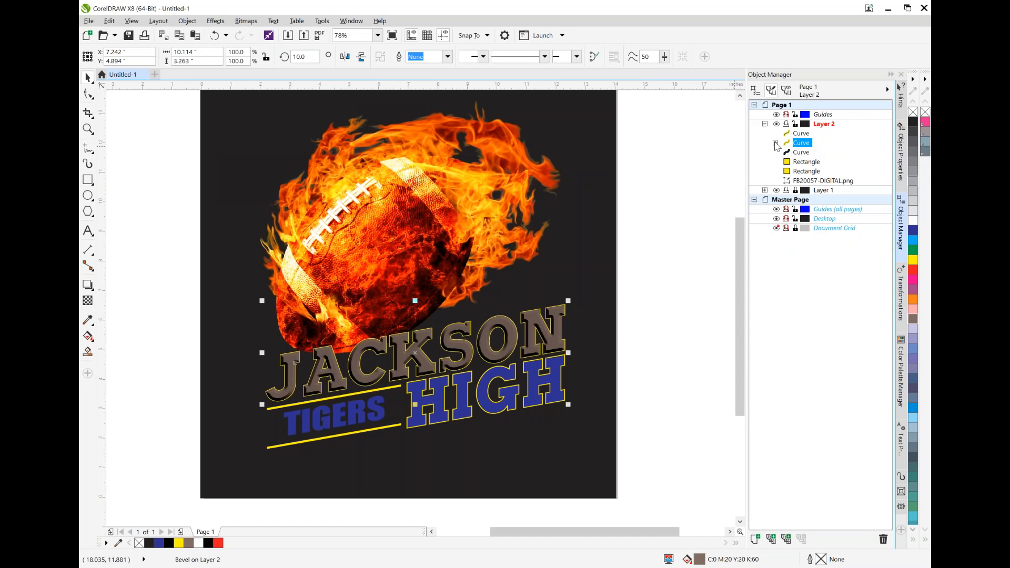
pyautogui.rightClick(800, 143)
pyautogui.click(767, 146)
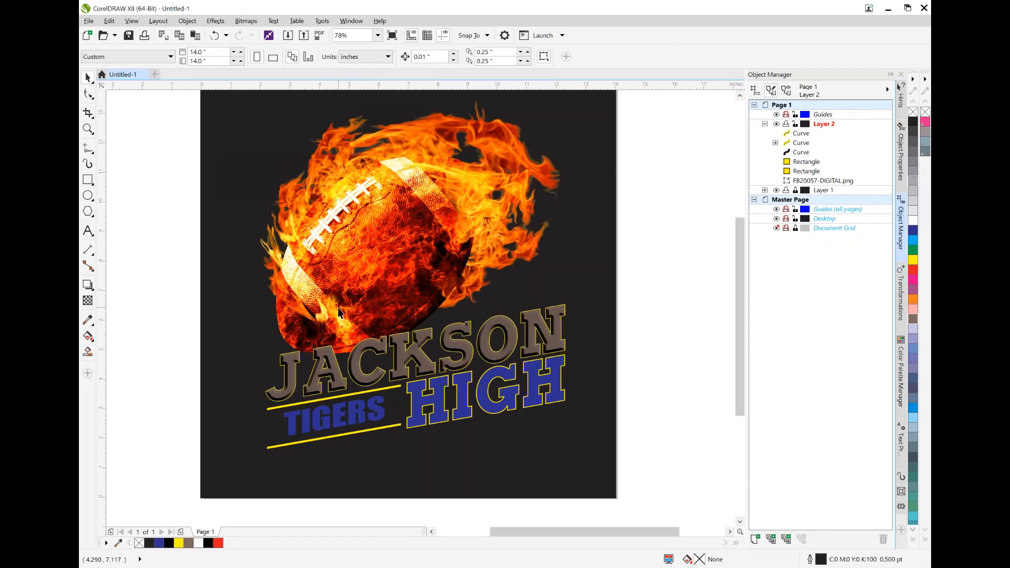
pyautogui.click(916, 234)
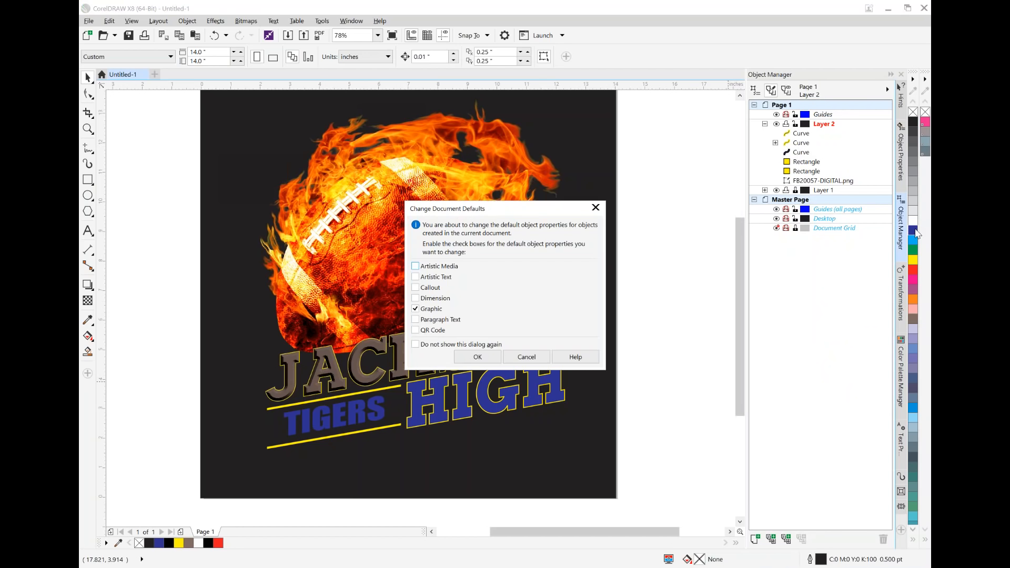
pyautogui.click(526, 357)
pyautogui.click(494, 347)
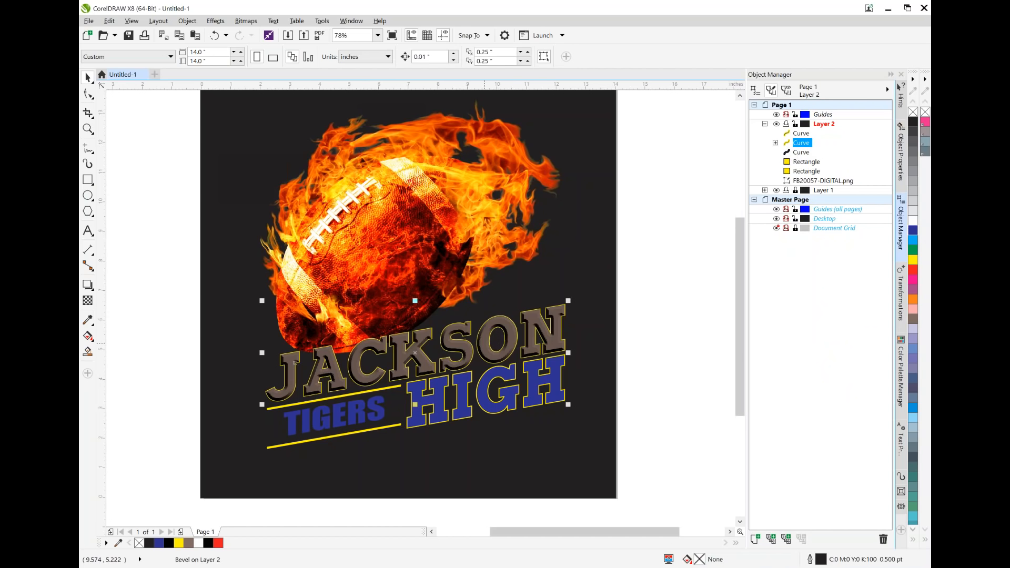
pyautogui.click(521, 413)
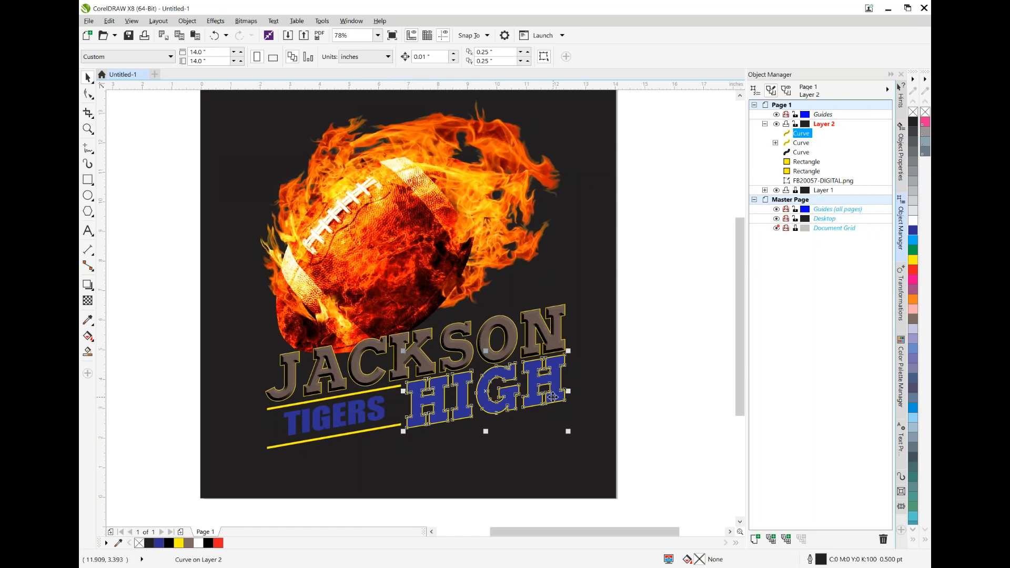
pyautogui.click(215, 21)
pyautogui.click(240, 21)
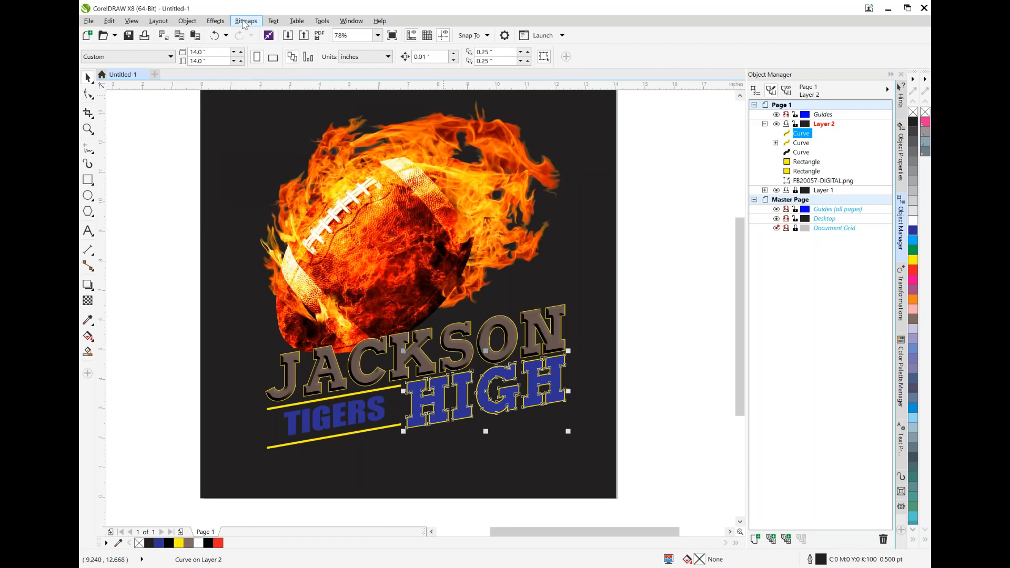
pyautogui.click(235, 7)
# Convert the yellow-outlined beveled JACKSON lettering to a 300 dpi RGB Color (24-bit) bitmap with anti-aliasing and transparent background
pyautogui.click(447, 338)
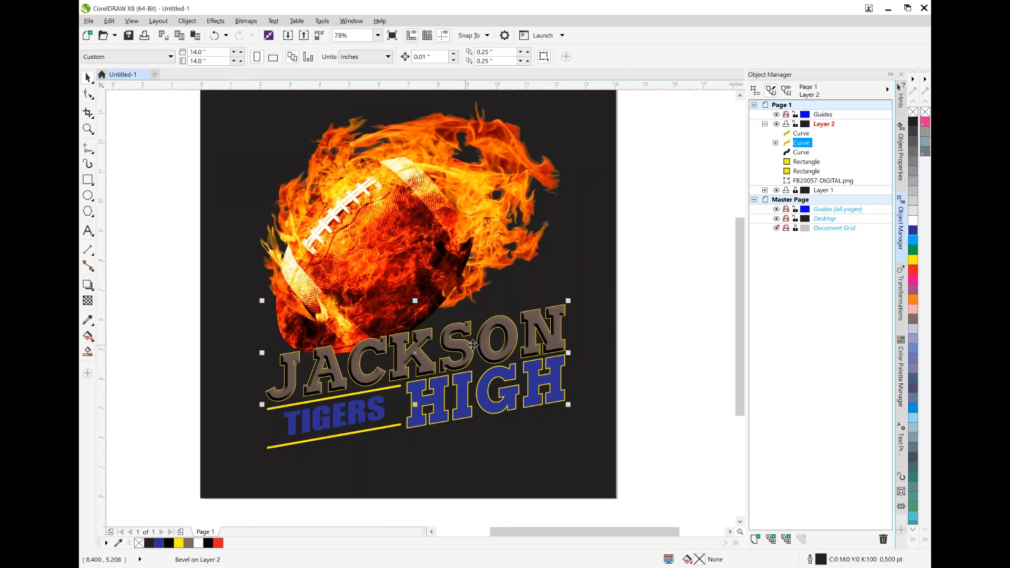
pyautogui.click(247, 21)
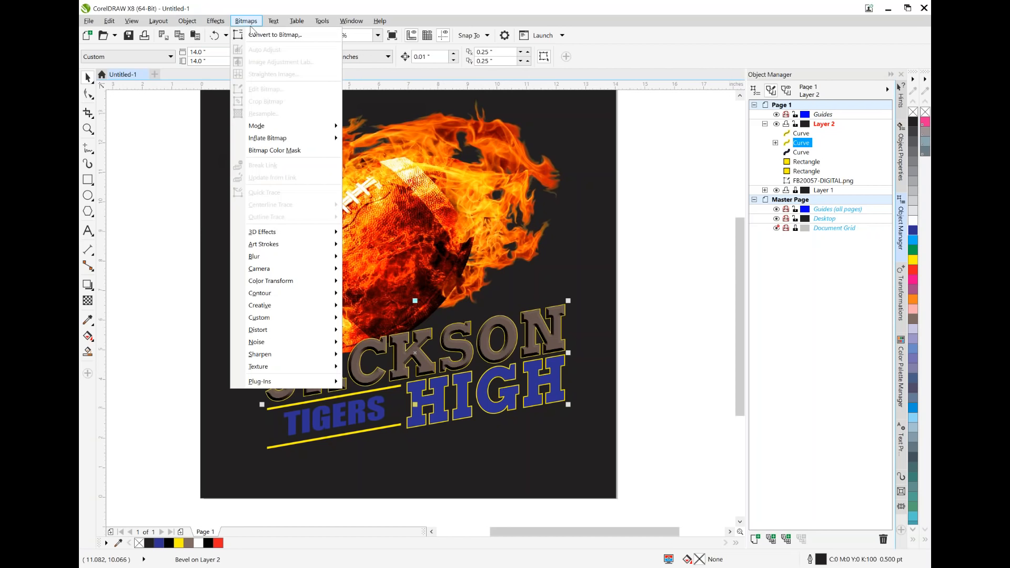
pyautogui.click(261, 37)
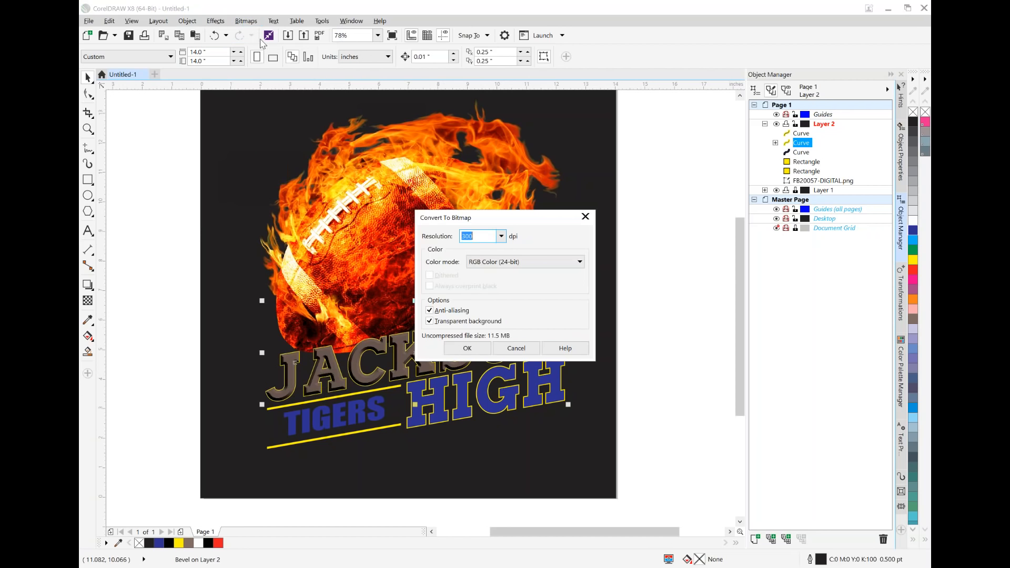
pyautogui.click(476, 347)
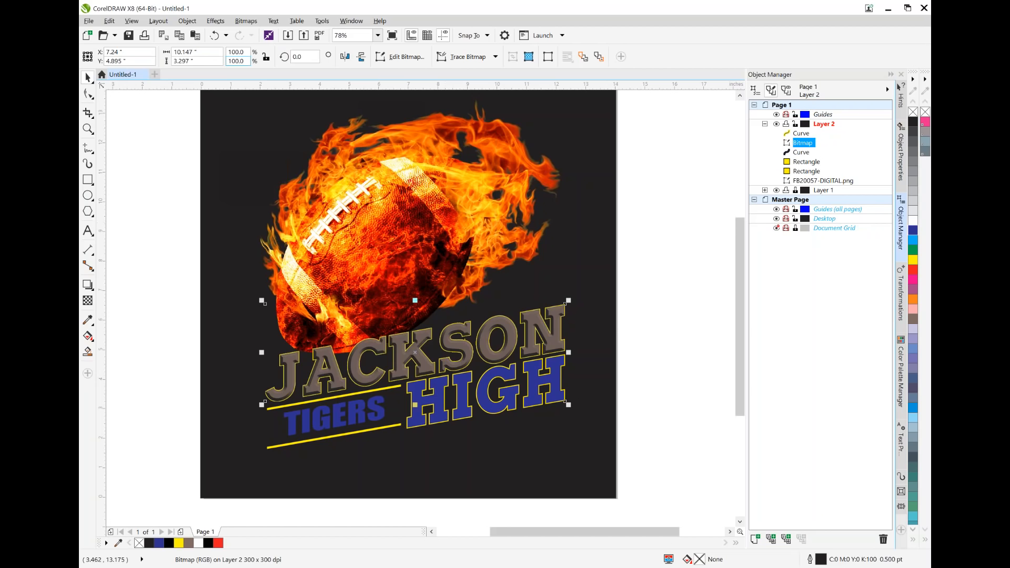
# Replace the brown-gray in the JACKSON bitmap with an orange-red sampled from the flaming football, using Replace Colors
pyautogui.click(216, 22)
pyautogui.moveTo(234, 37)
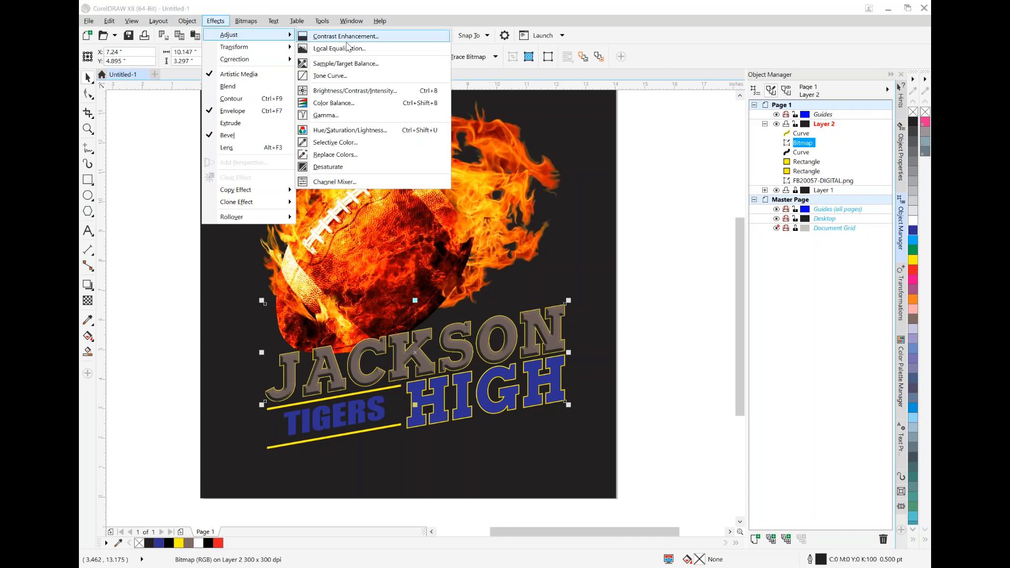
pyautogui.click(336, 153)
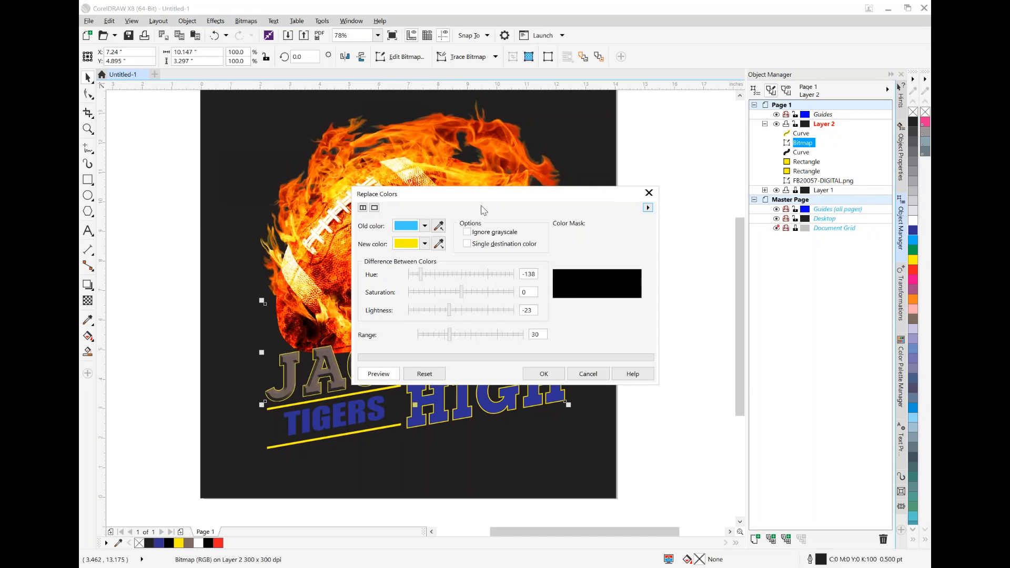
pyautogui.moveTo(400, 196); pyautogui.dragTo(551, 203)
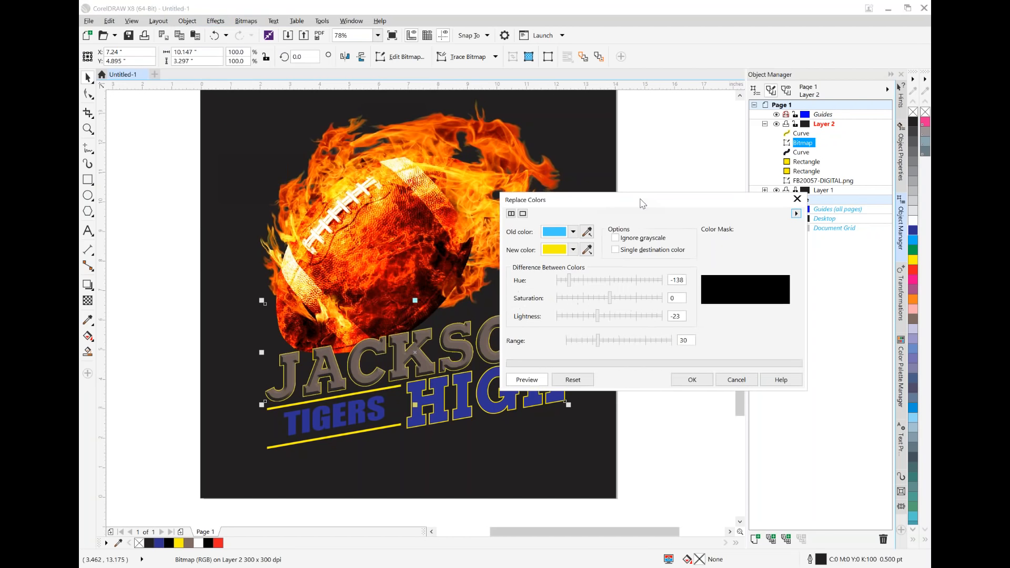
pyautogui.click(588, 231)
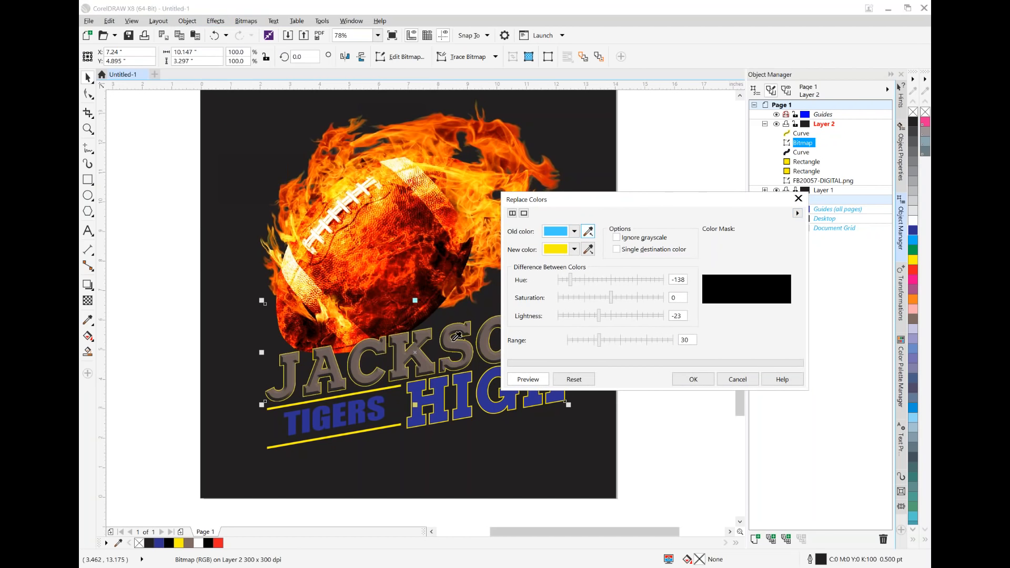
pyautogui.click(454, 347)
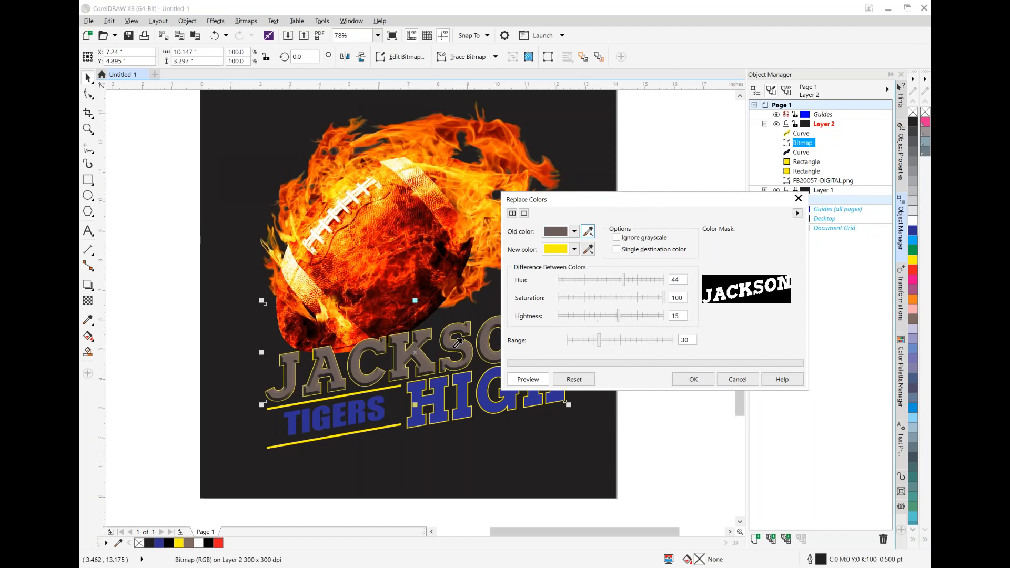
pyautogui.click(589, 251)
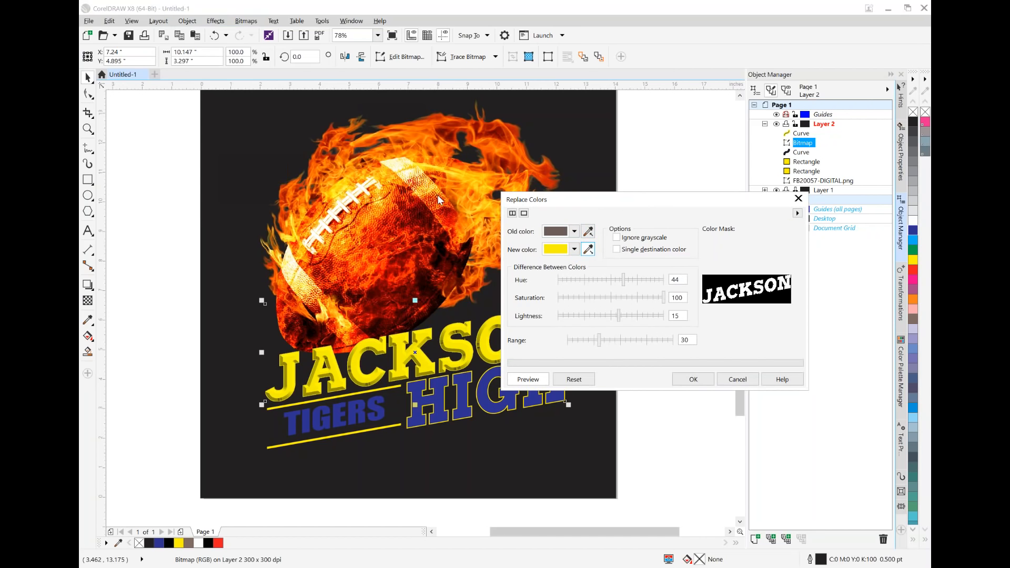
pyautogui.click(386, 216)
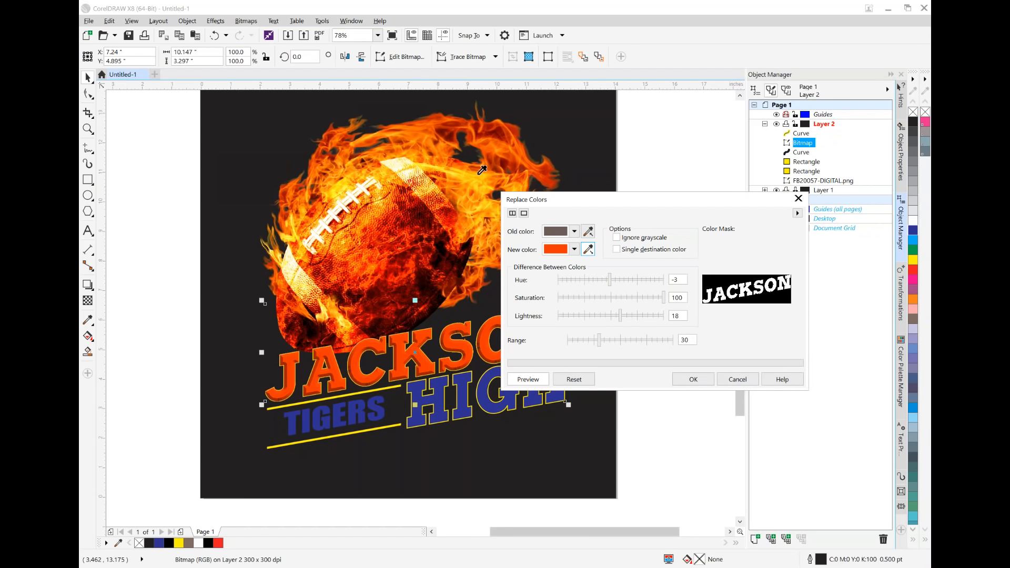
pyautogui.click(687, 379)
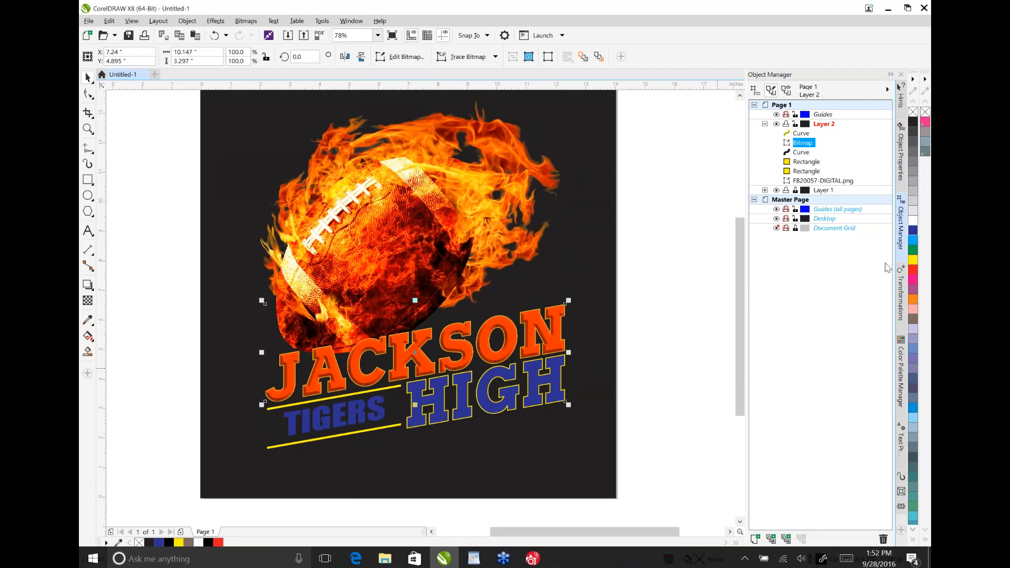
pyautogui.click(924, 29)
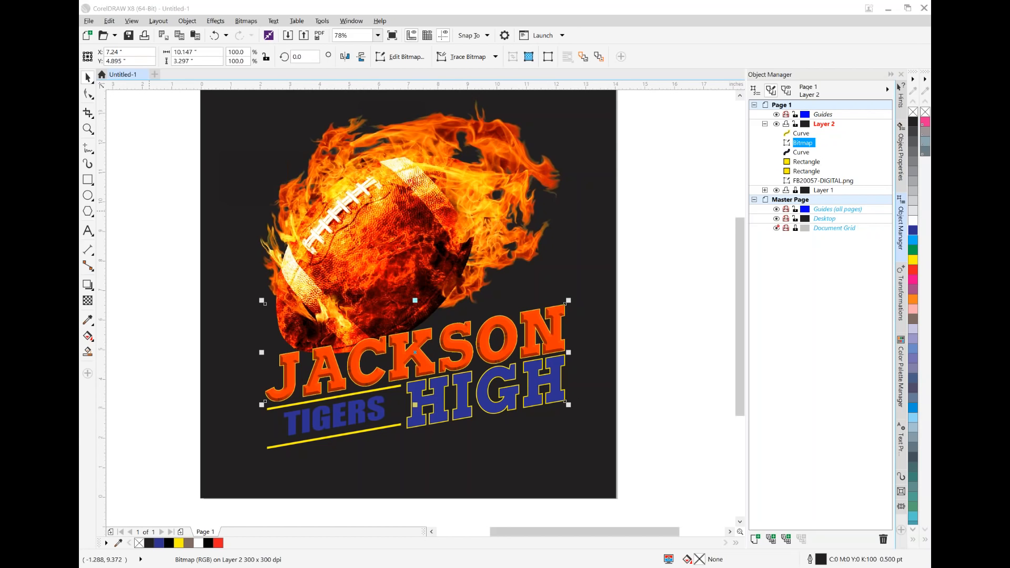
# Copy the FB20057-DIGITAL.png football image and paste a duplicate onto Layer 2
pyautogui.click(456, 206)
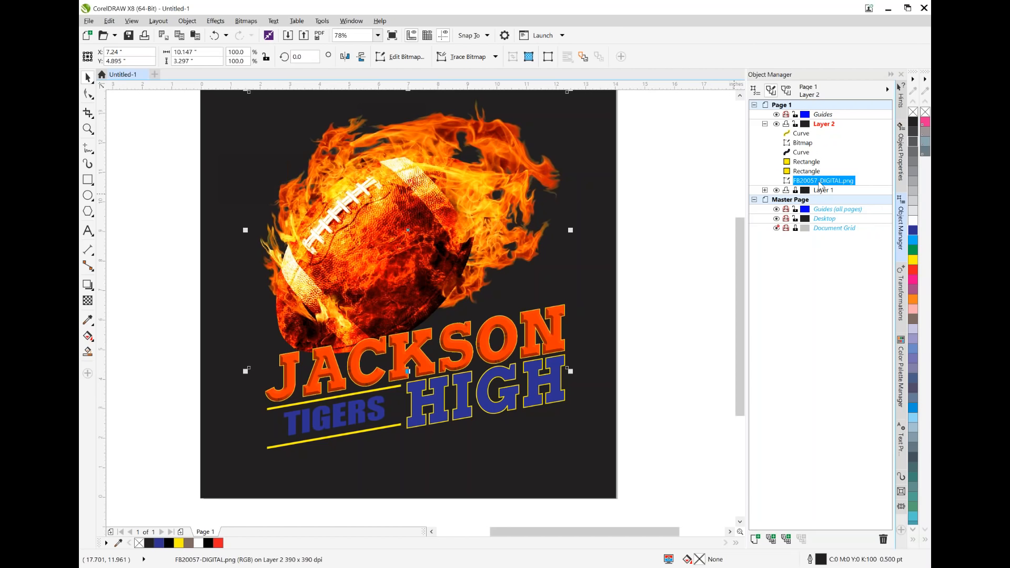
pyautogui.rightClick(820, 185)
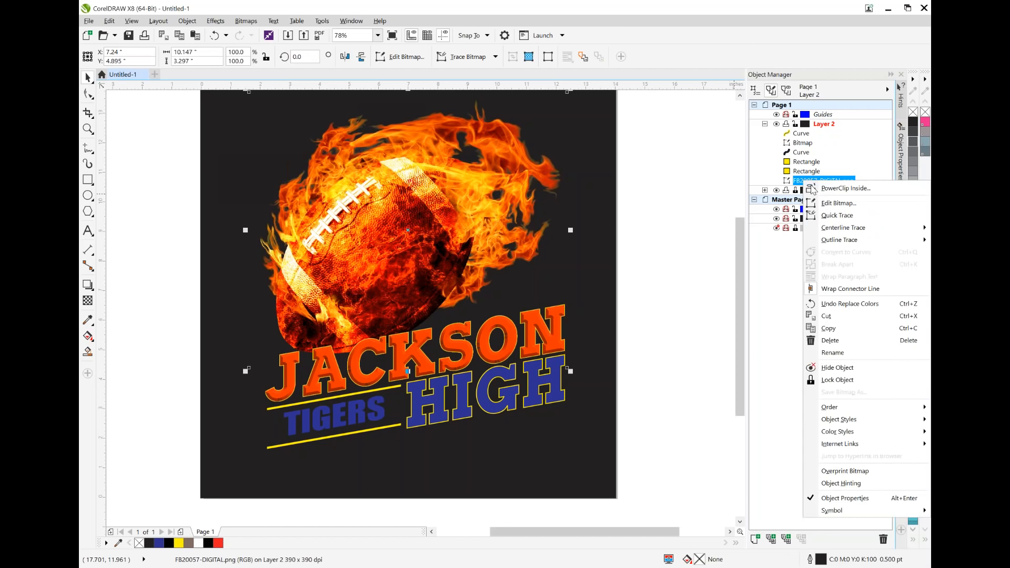
pyautogui.click(823, 320)
pyautogui.click(634, 261)
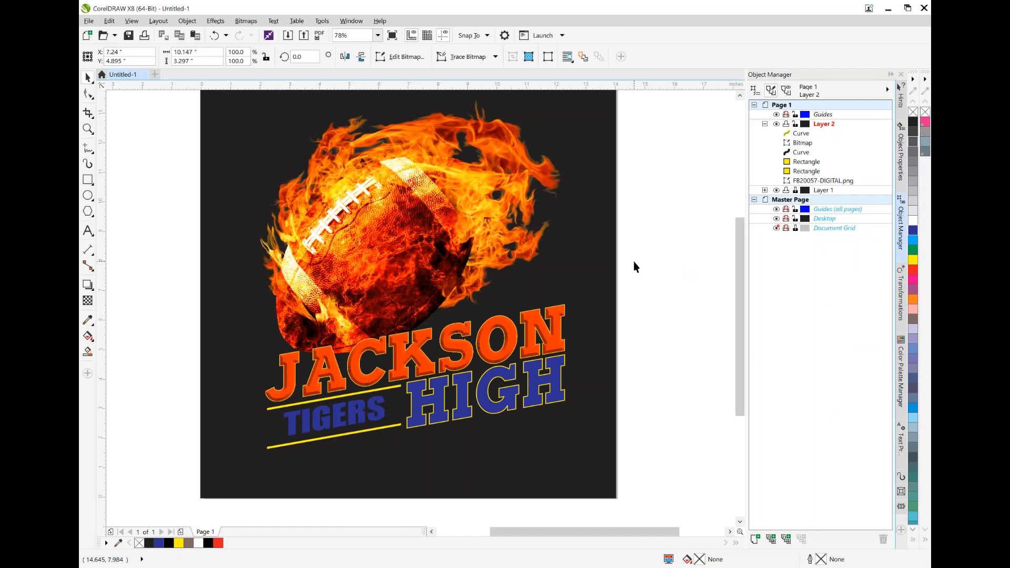
pyautogui.rightClick(639, 258)
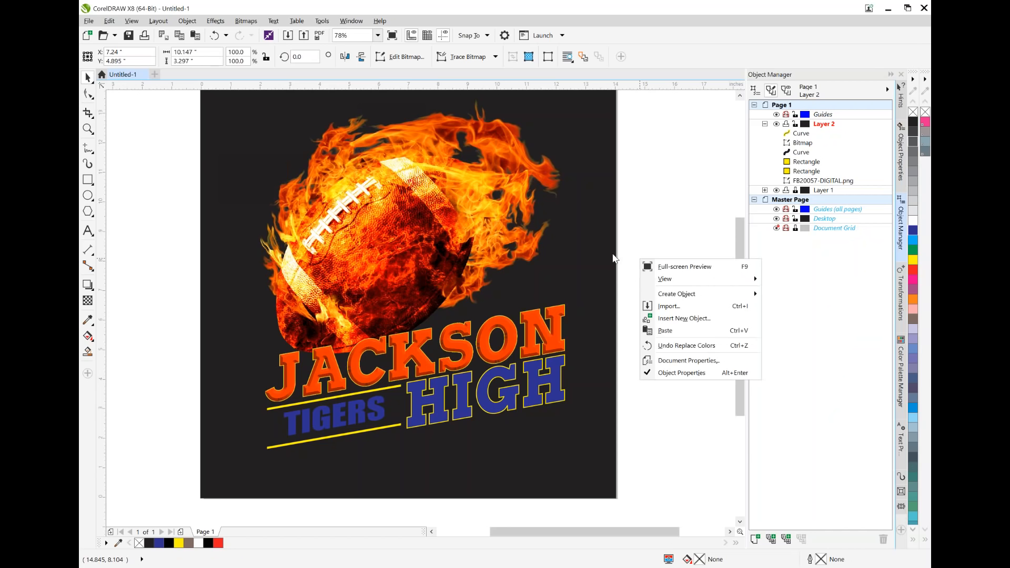
pyautogui.click(664, 330)
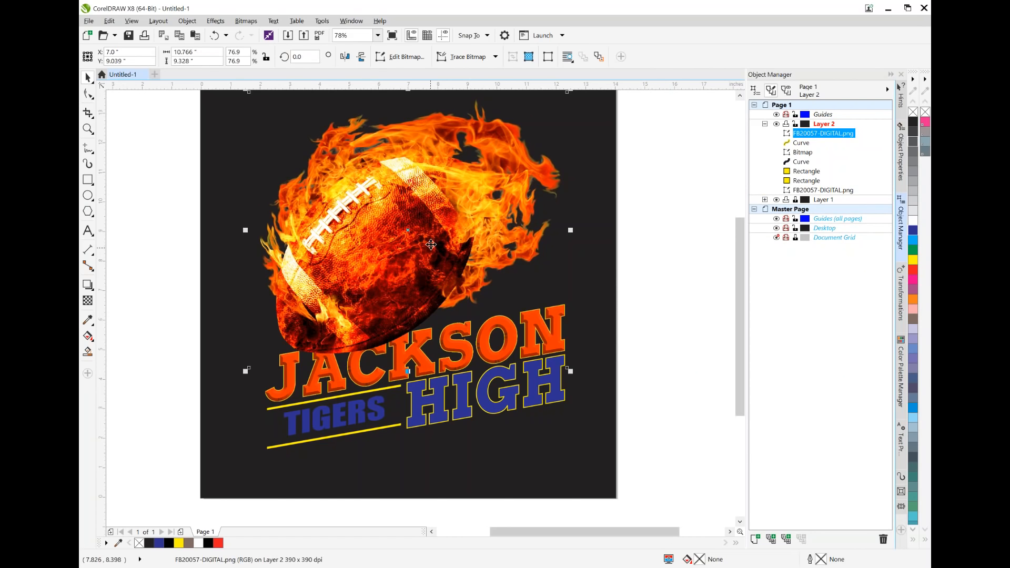
# Move the duplicate football down over the lettering and stretch it to about 23.7 by 15 inches
pyautogui.moveTo(413, 237); pyautogui.dragTo(408, 348)
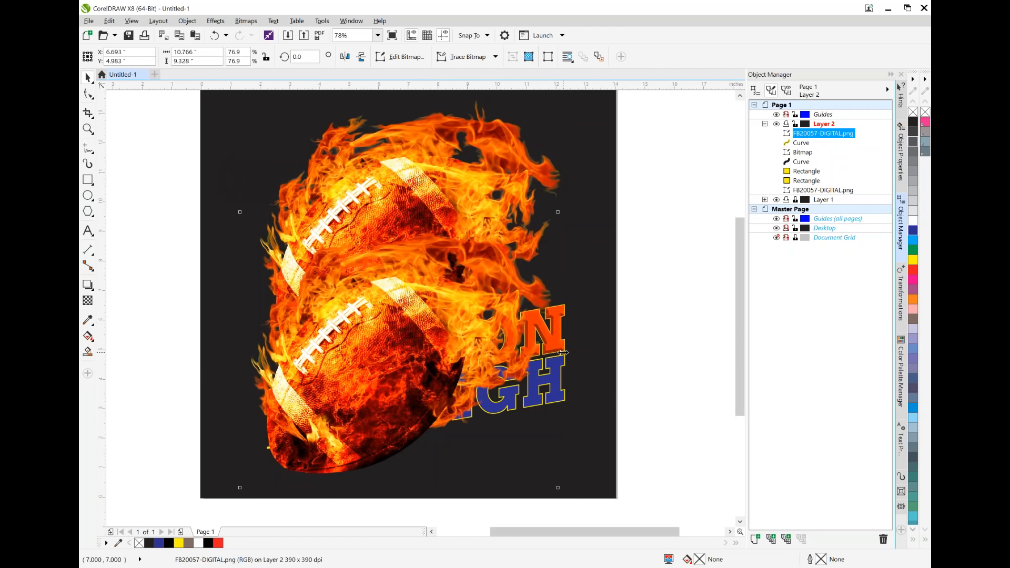
pyautogui.moveTo(563, 352); pyautogui.dragTo(656, 328)
pyautogui.moveTo(451, 211); pyautogui.dragTo(451, 113)
pyautogui.moveTo(142, 491); pyautogui.dragTo(154, 510)
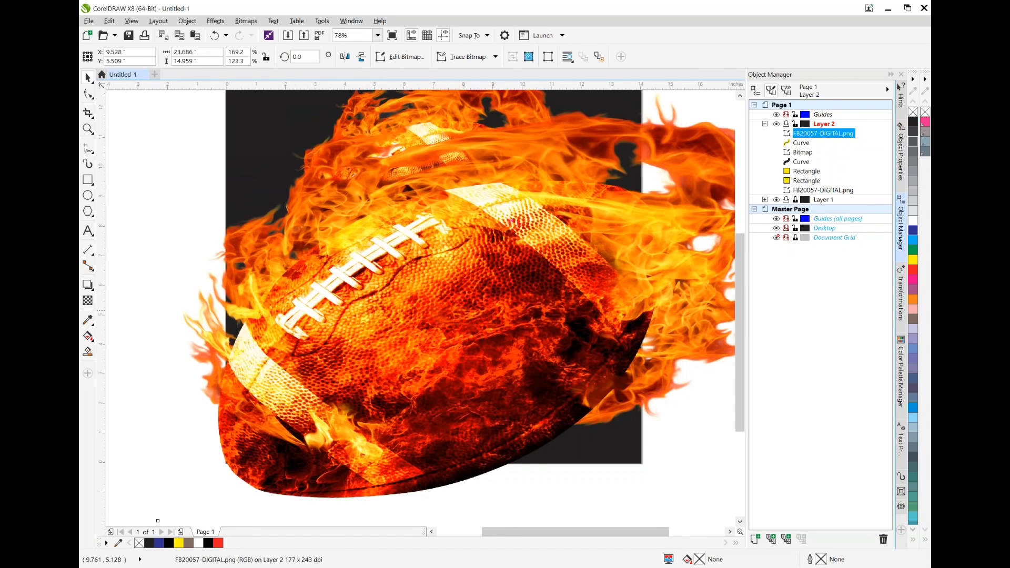
# Cut the enlarged football copy, try a PowerClip with the HIGH lettering, and undo the cut
pyautogui.click(109, 21)
pyautogui.click(122, 86)
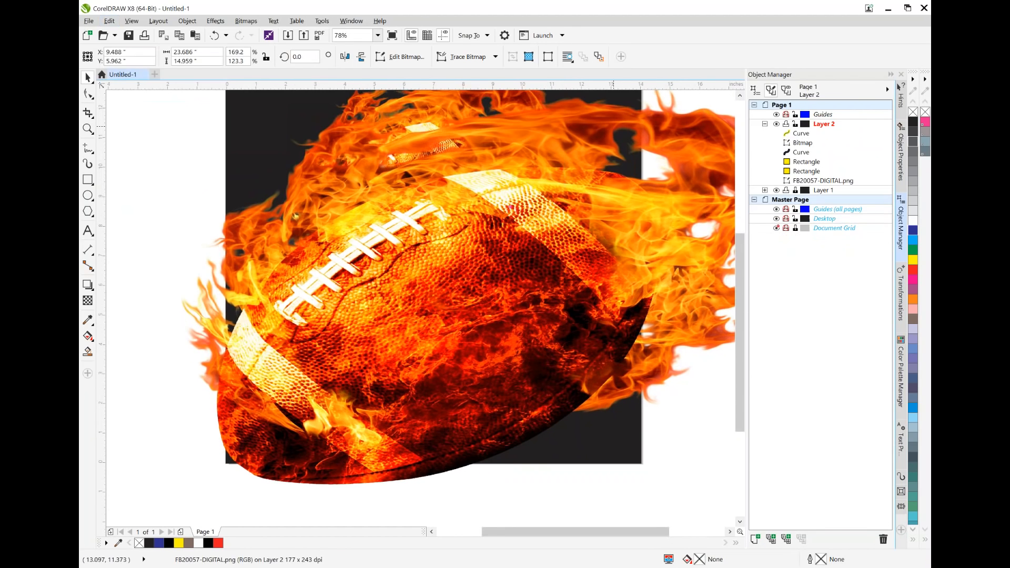
pyautogui.click(808, 154)
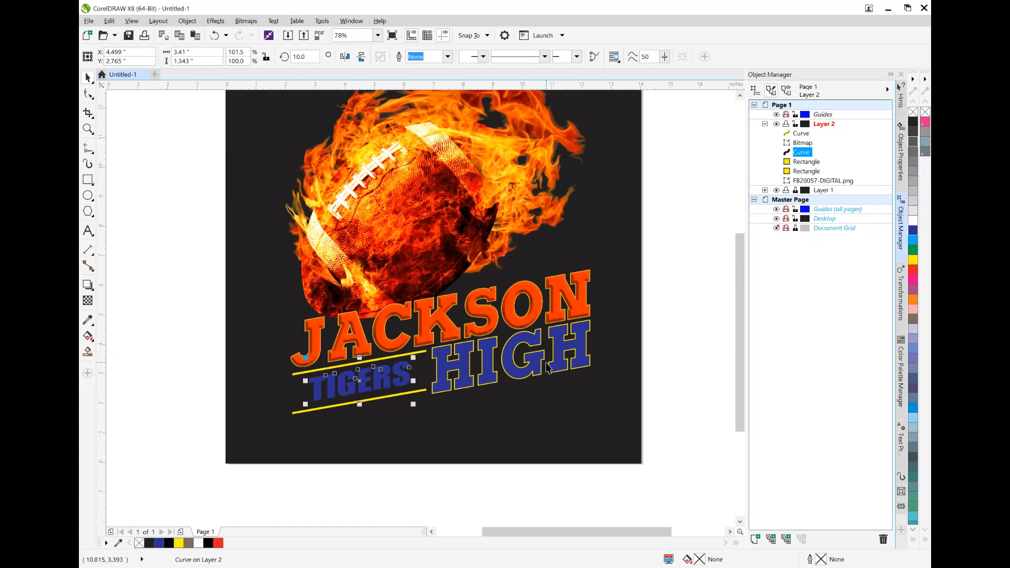
pyautogui.click(564, 361)
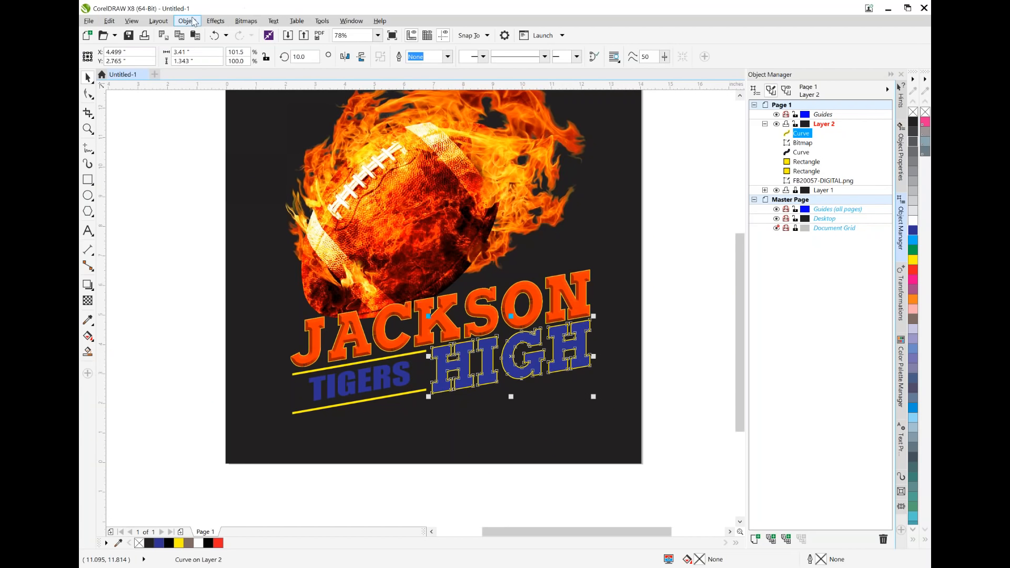
pyautogui.click(114, 22)
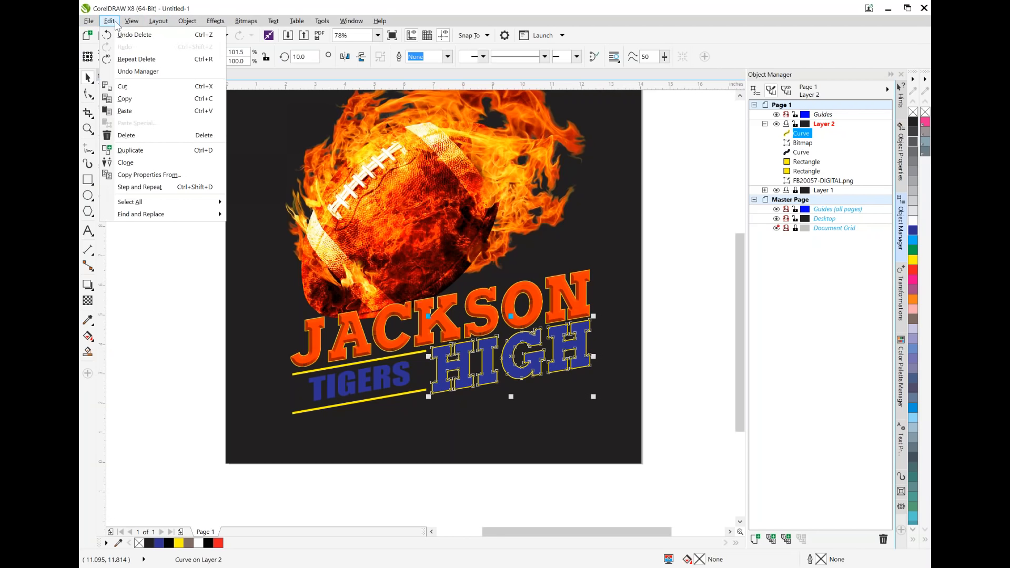
pyautogui.click(189, 21)
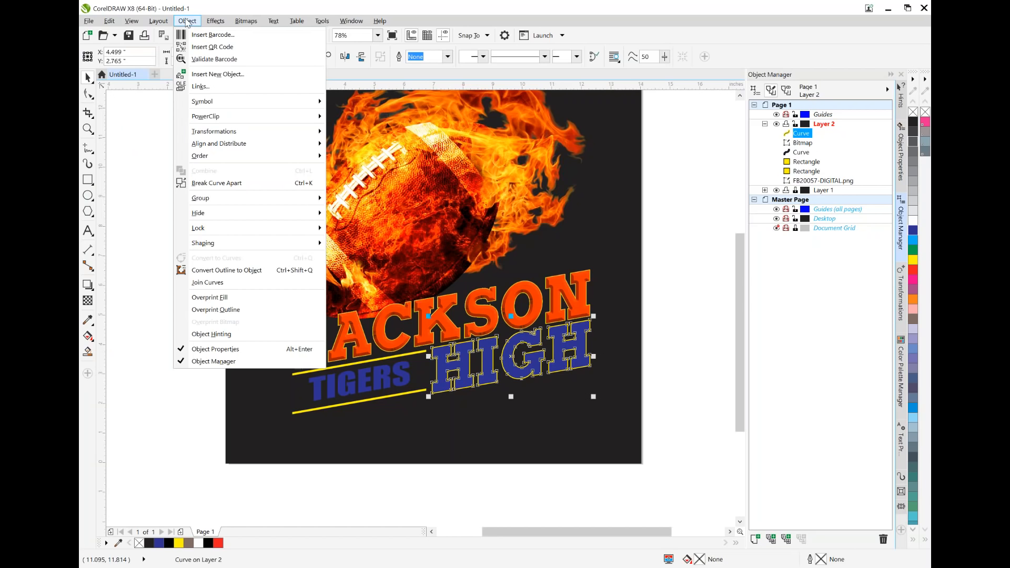
pyautogui.moveTo(248, 117)
pyautogui.click(361, 120)
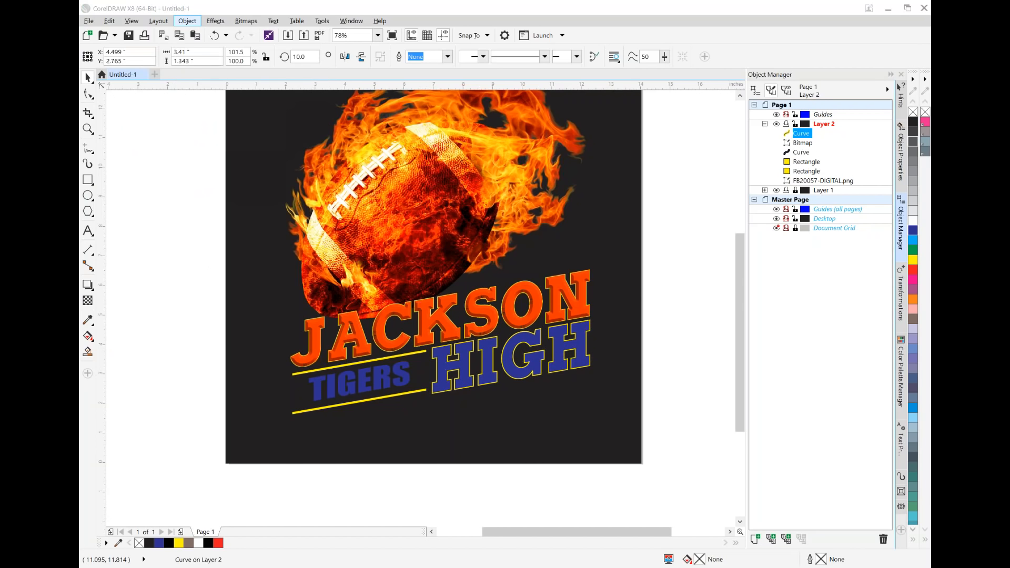
pyautogui.click(526, 341)
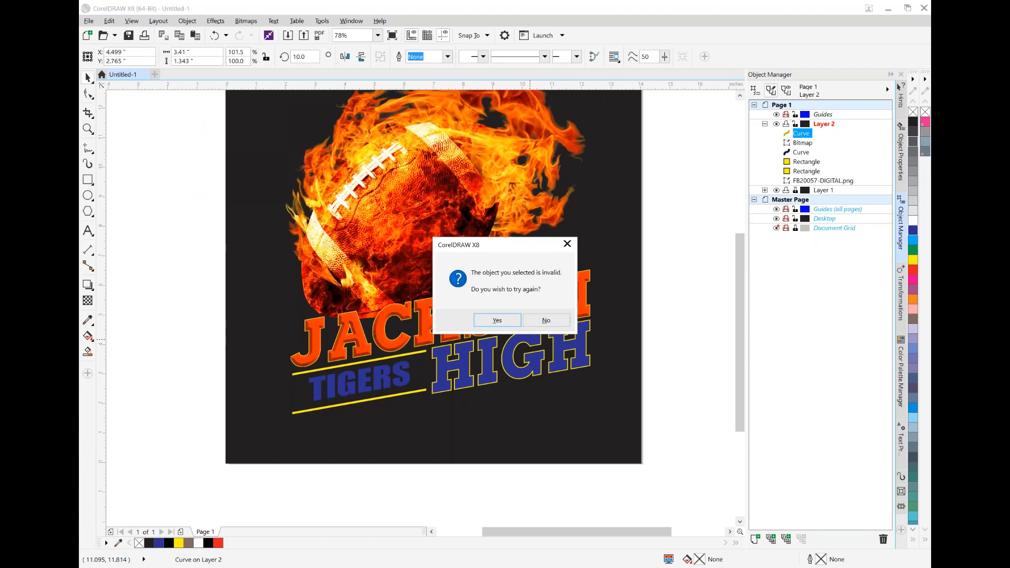
pyautogui.click(544, 322)
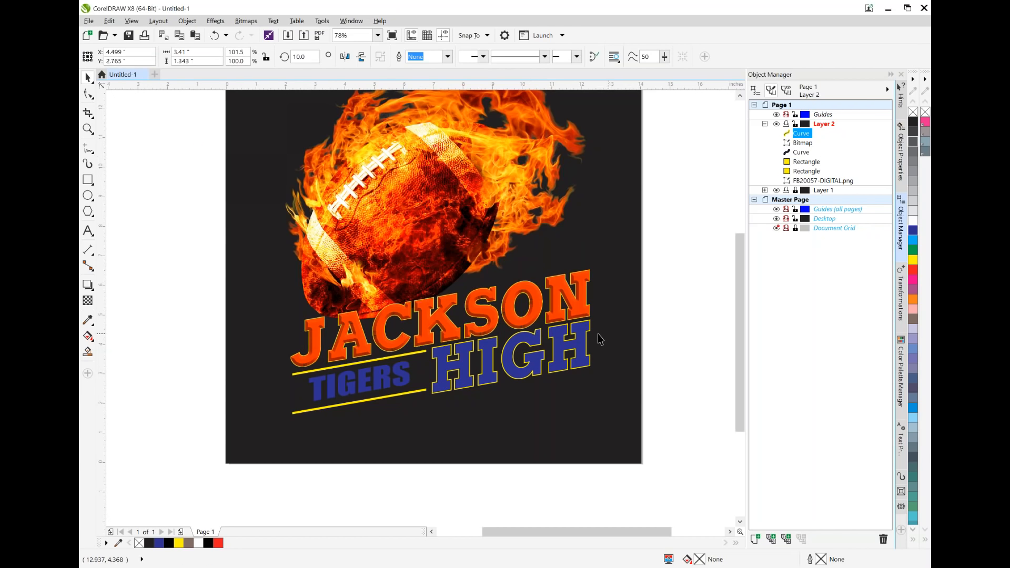
pyautogui.hotkey('ctrl', 'z')
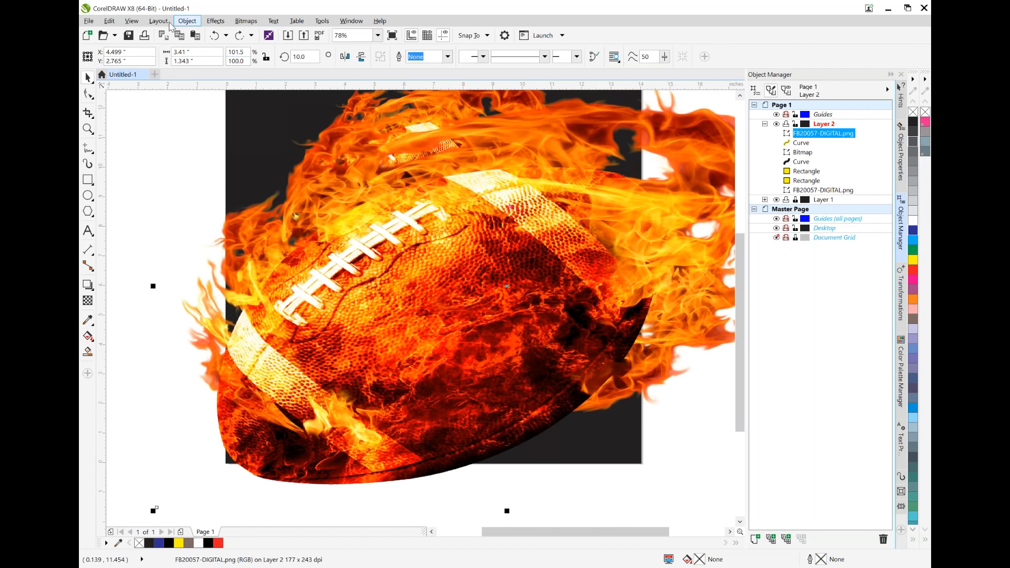
# Move the enlarged football copy below the lettering and rectangles in Layer 2, and delete the HIGH lettering
pyautogui.click(187, 21)
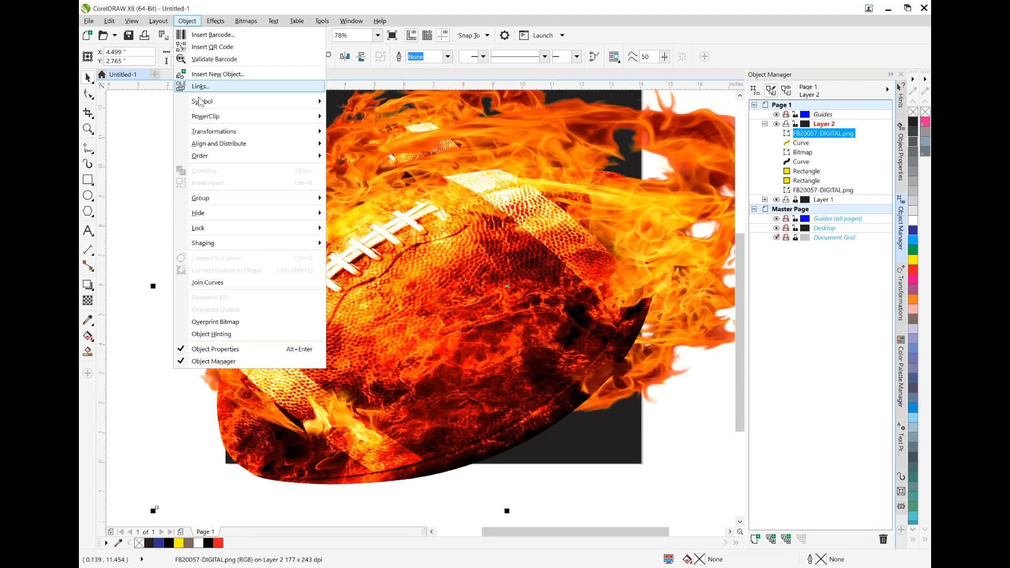
pyautogui.moveTo(215, 118)
pyautogui.click(370, 119)
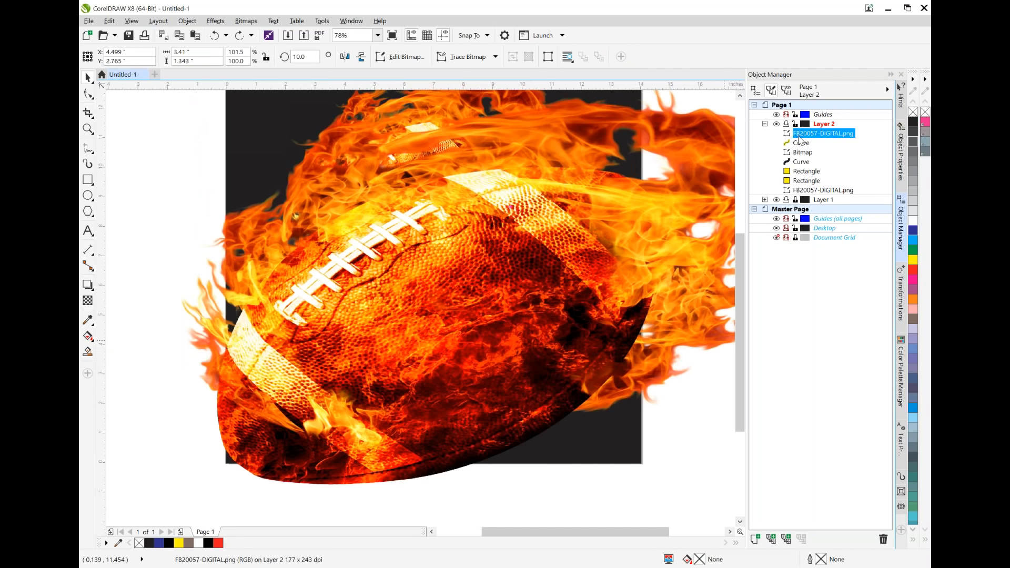
pyautogui.moveTo(804, 138); pyautogui.dragTo(813, 188)
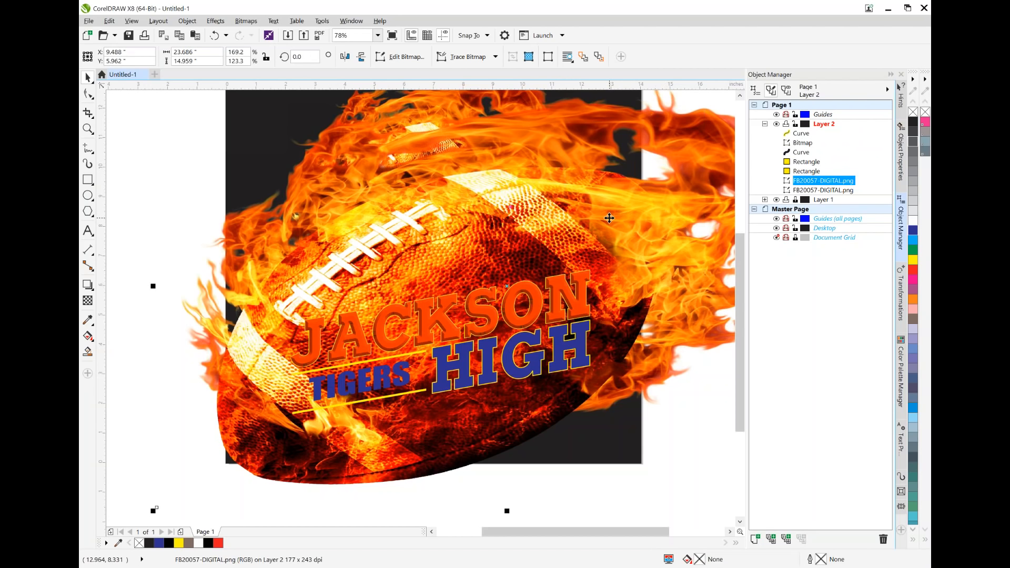
pyautogui.click(562, 356)
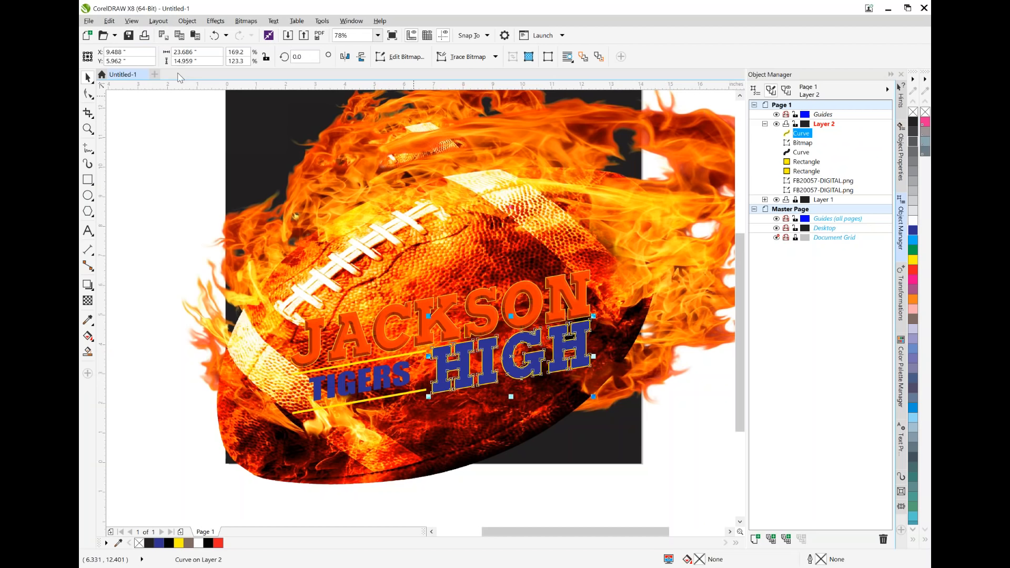
pyautogui.press('Delete')
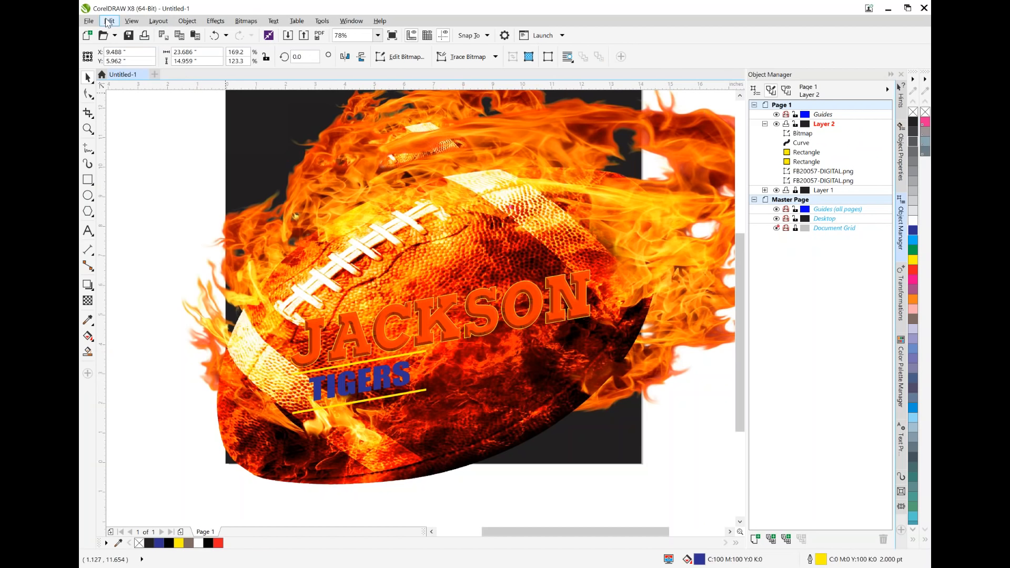
pyautogui.click(182, 20)
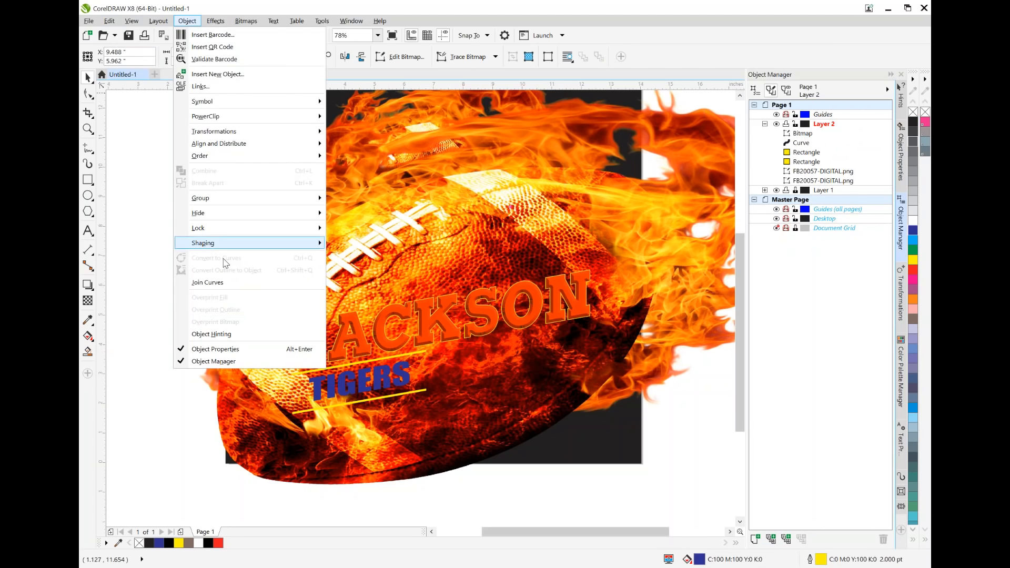
pyautogui.moveTo(222, 122)
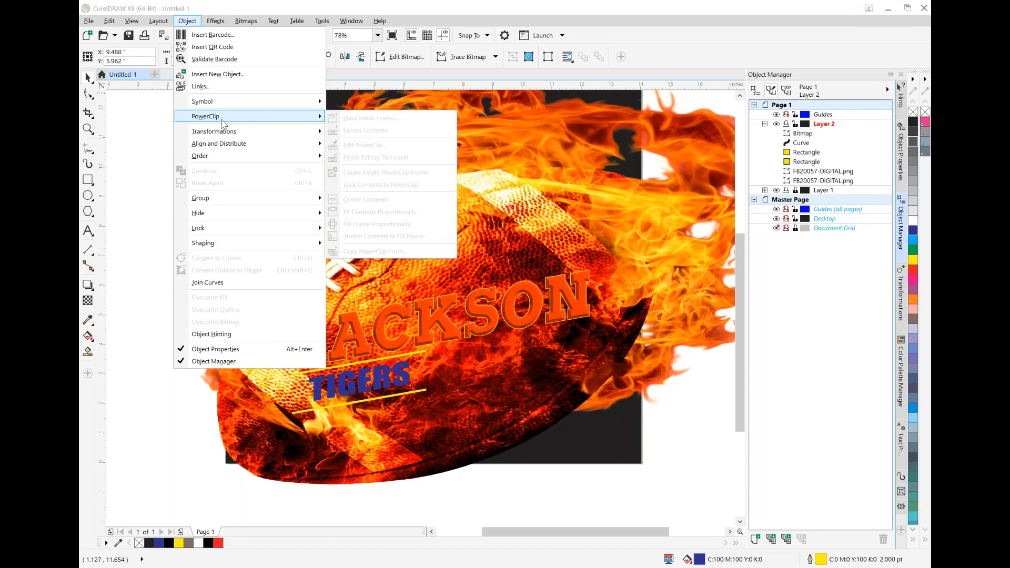
pyautogui.click(704, 51)
pyautogui.hotkey('alt', 'x')
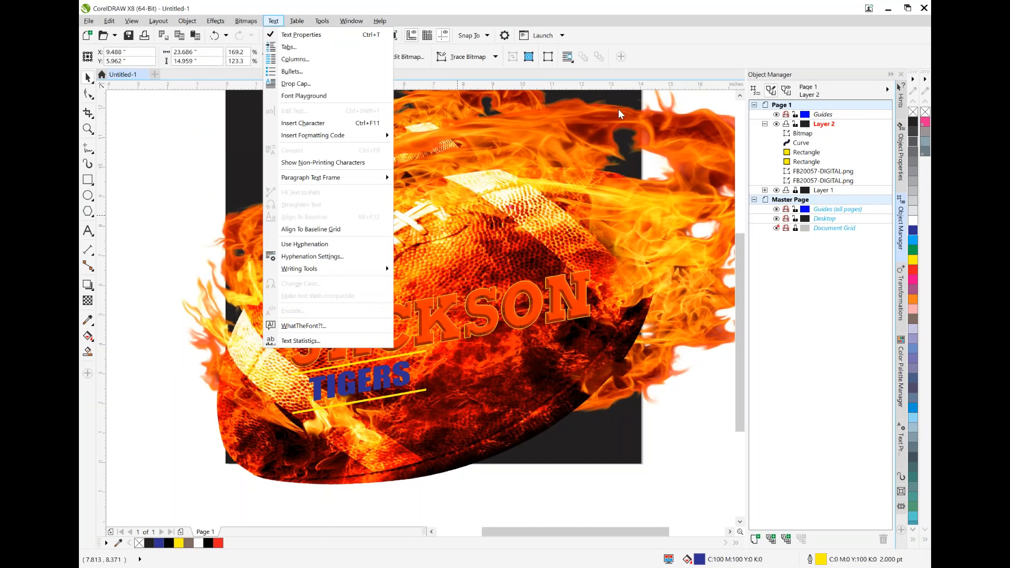
pyautogui.click(681, 66)
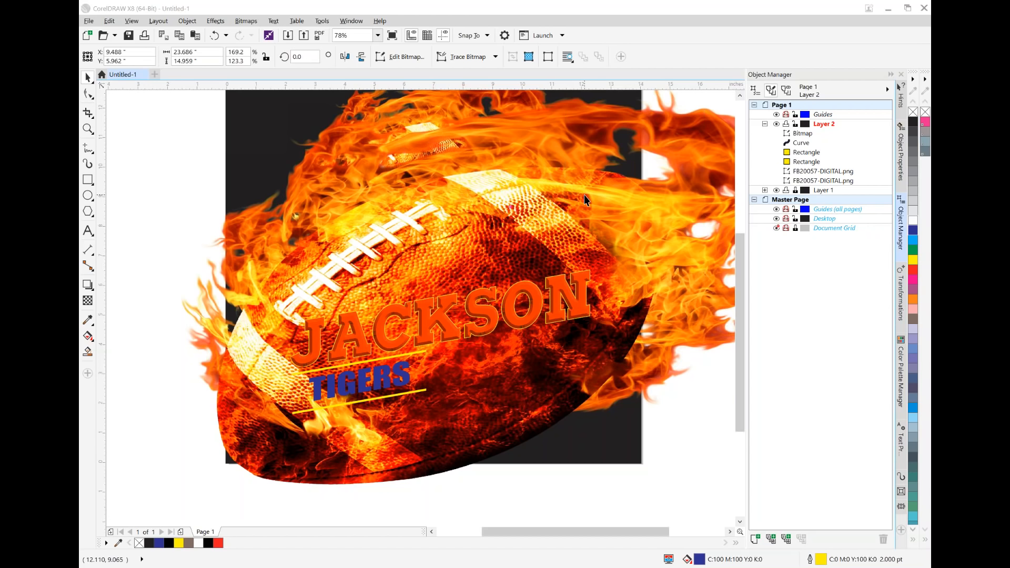
pyautogui.click(767, 31)
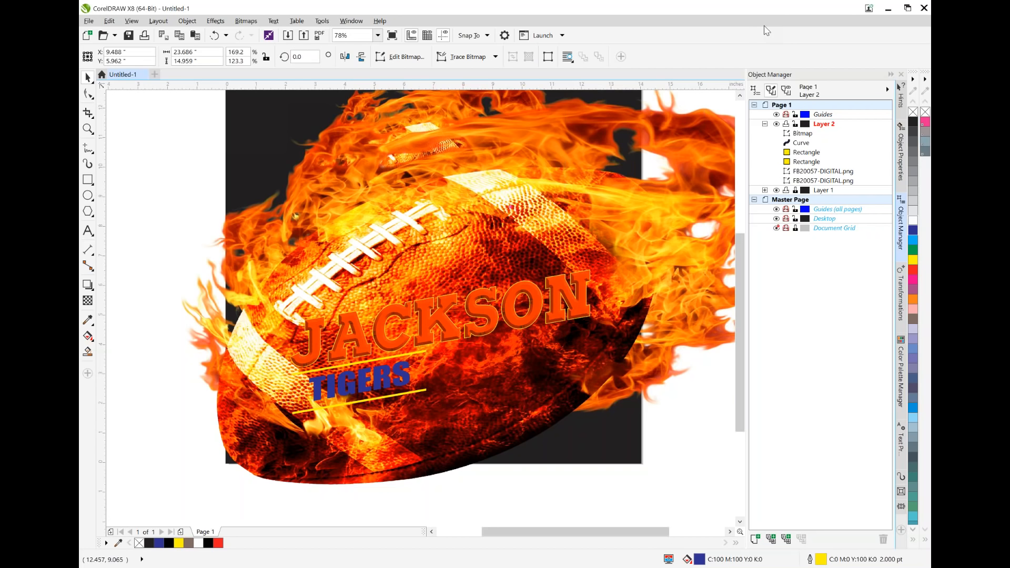